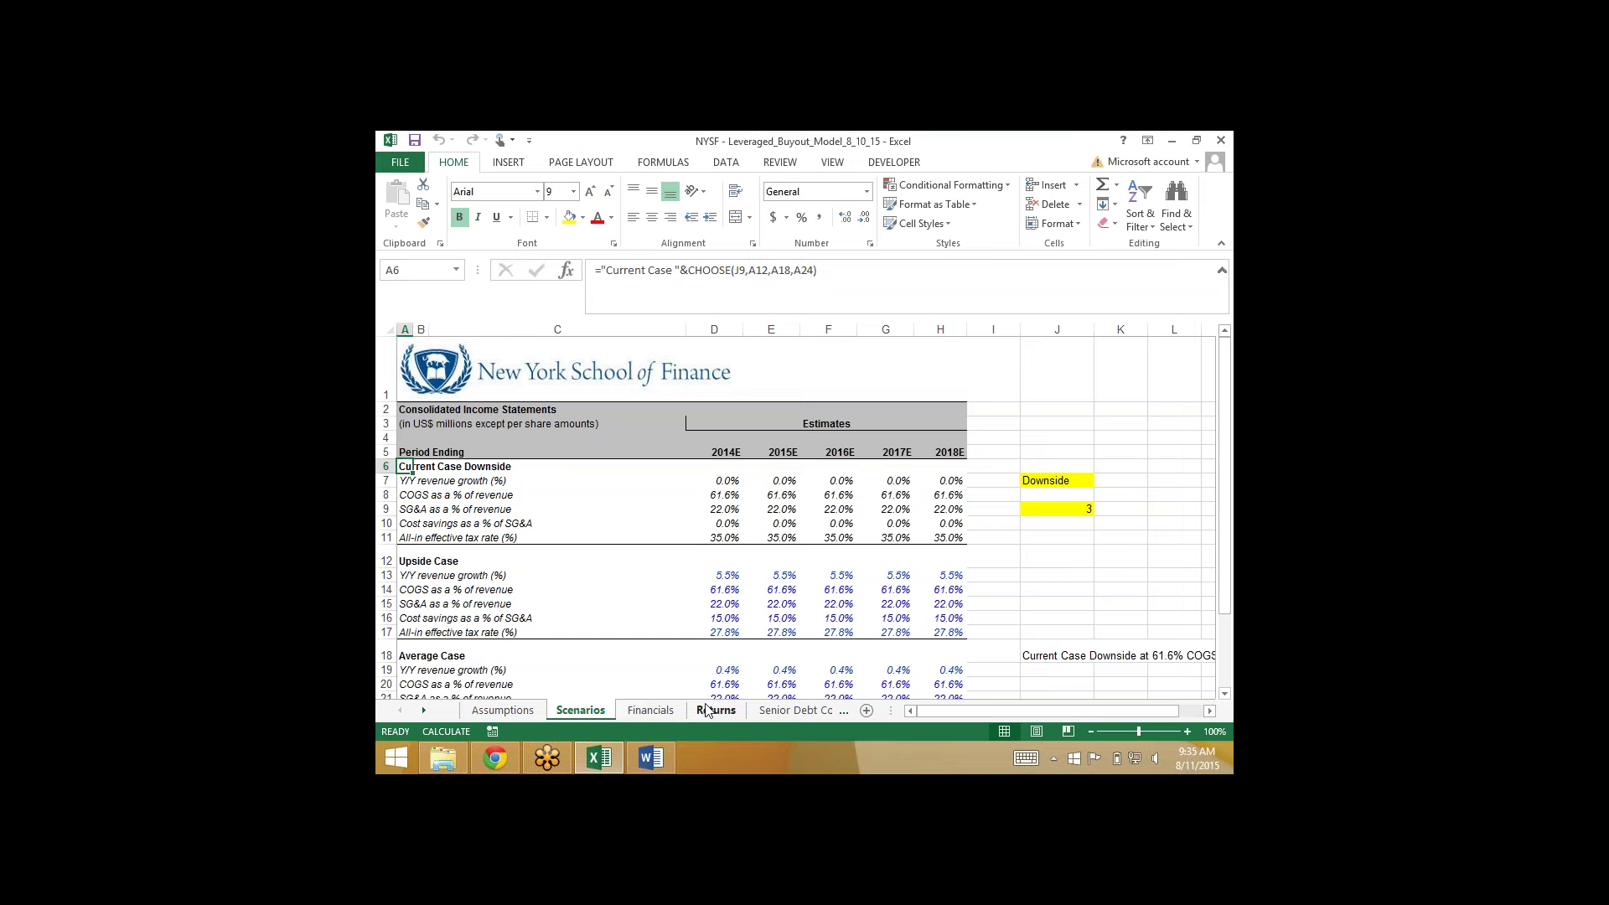
Step: Examine the formulas for the 3G IRR and the exit multiple on the Returns sheet
click(714, 709)
click(800, 643)
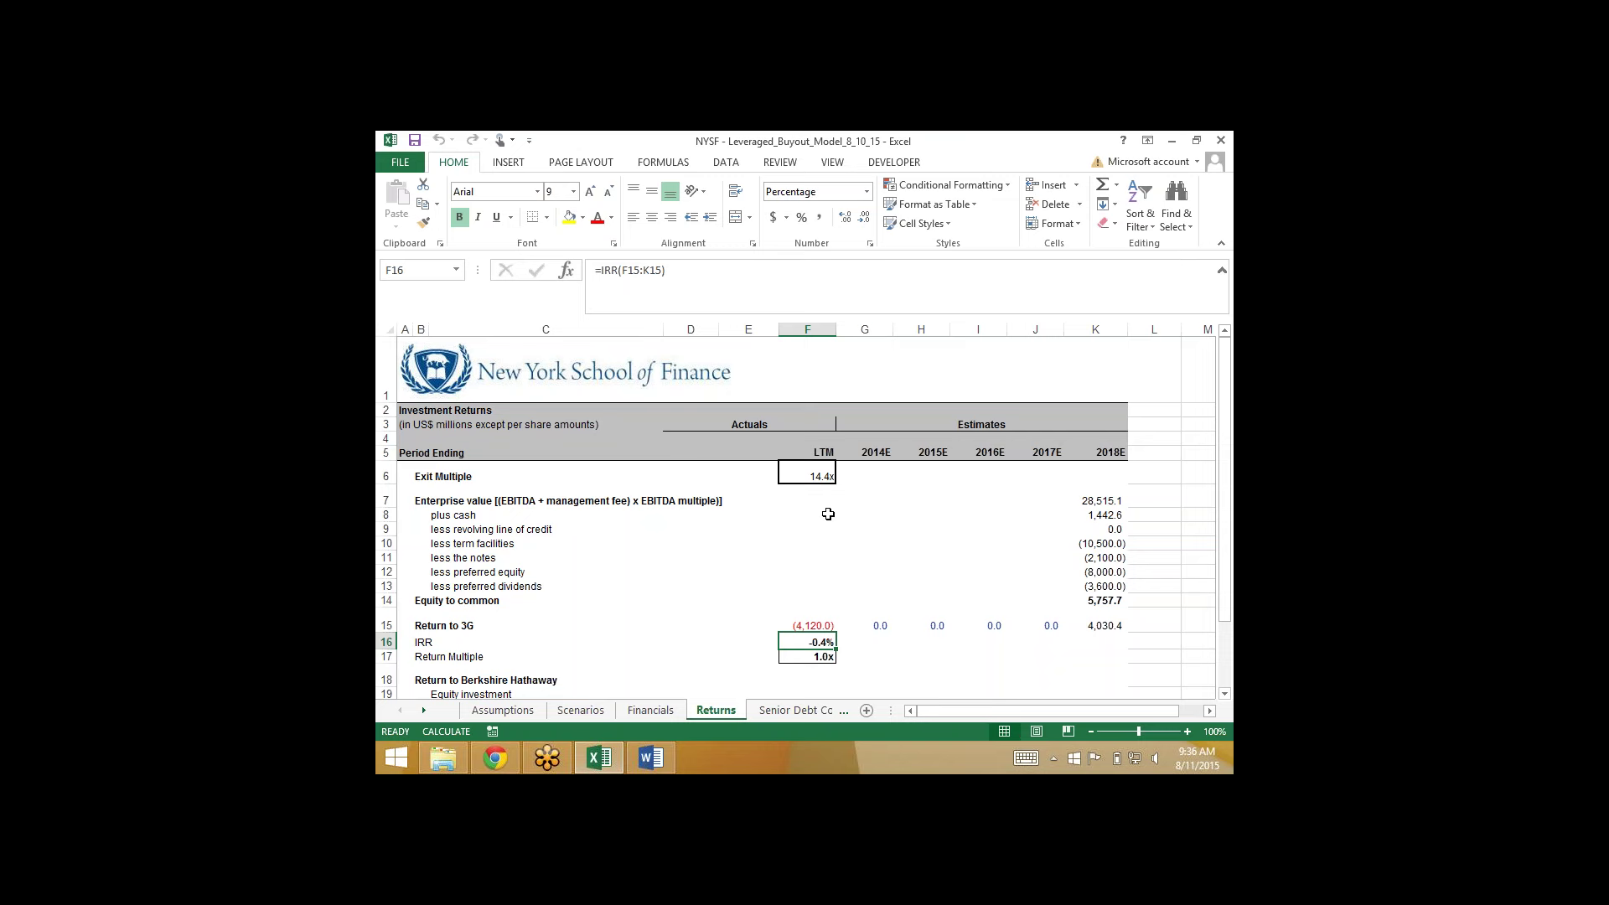
click(801, 474)
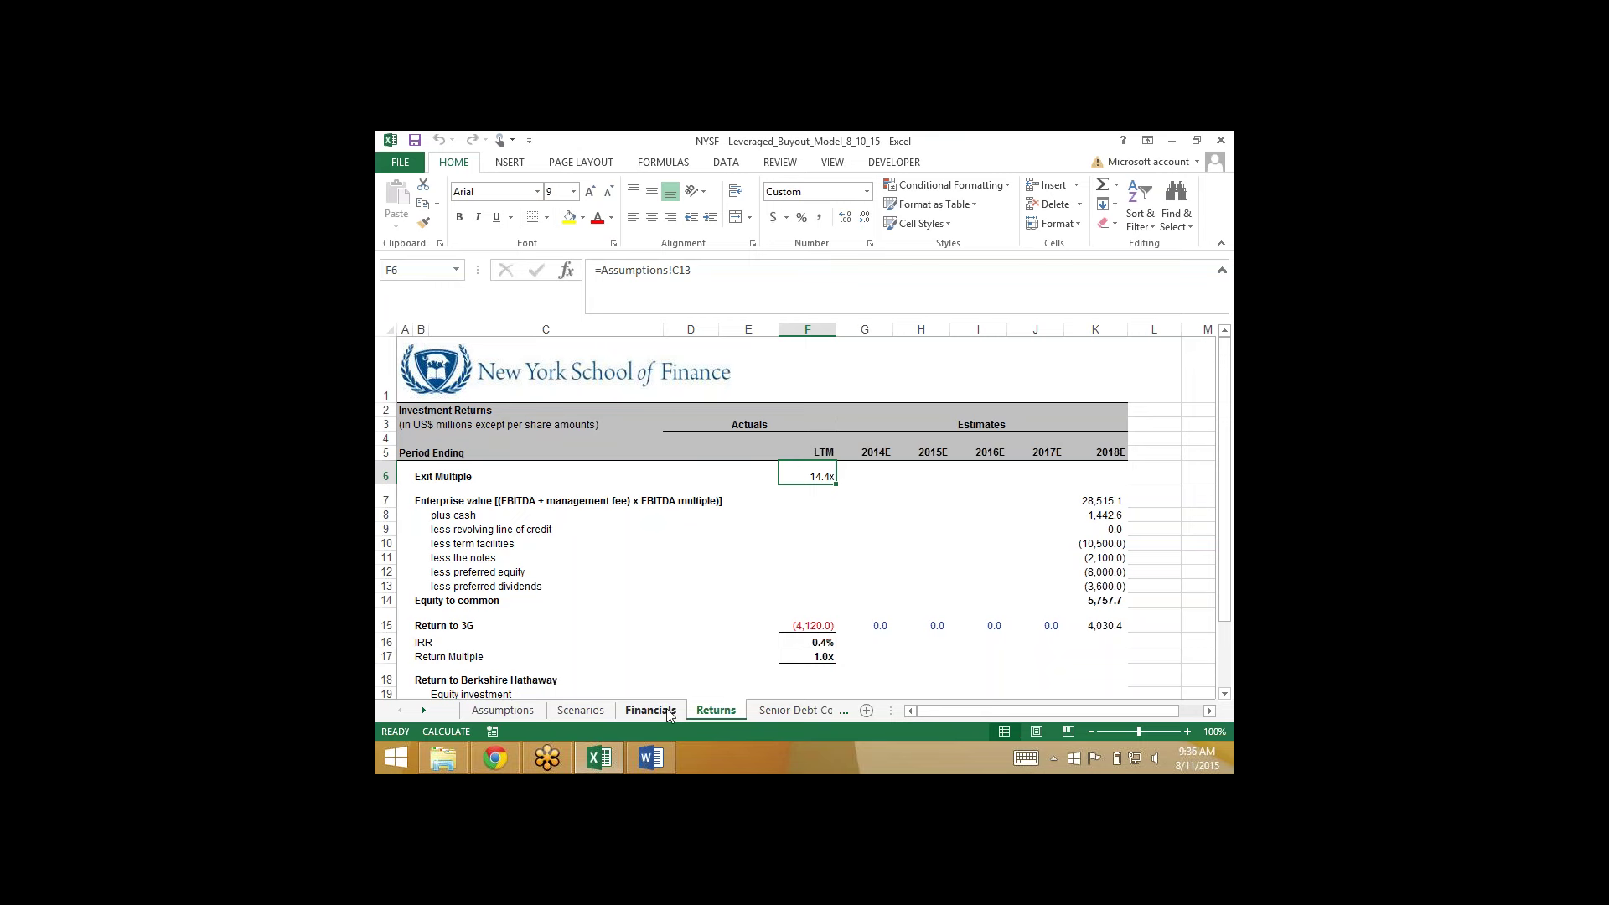
Step: Review the LTM column on the Financials sheet from depreciation down to interest expense
click(636, 711)
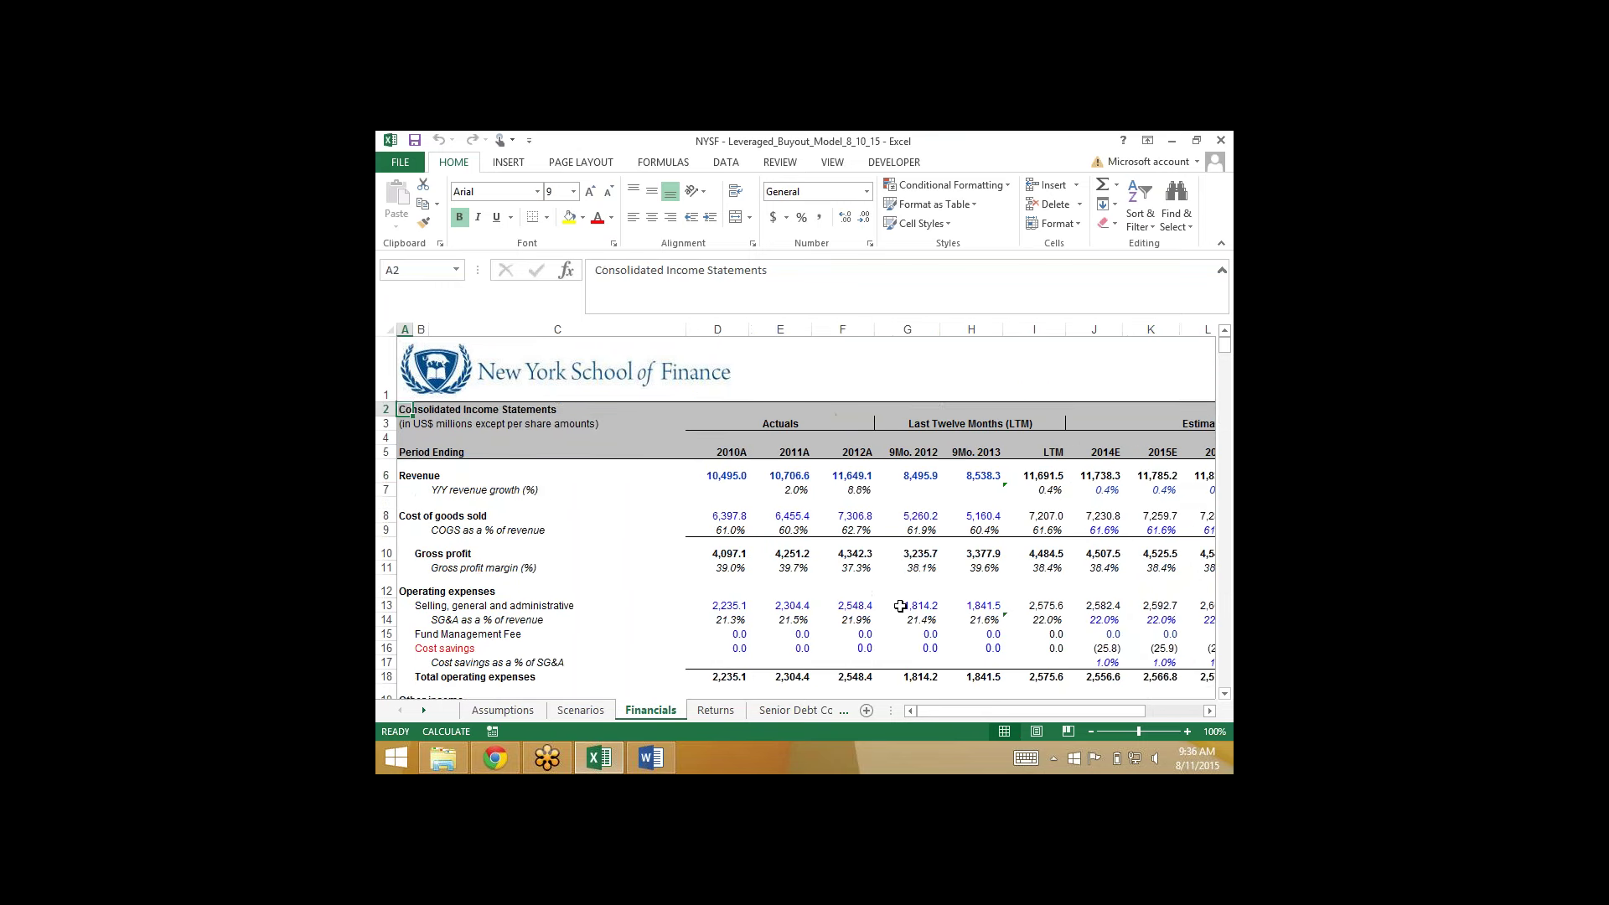
scroll(900, 605, down, 5)
click(1033, 485)
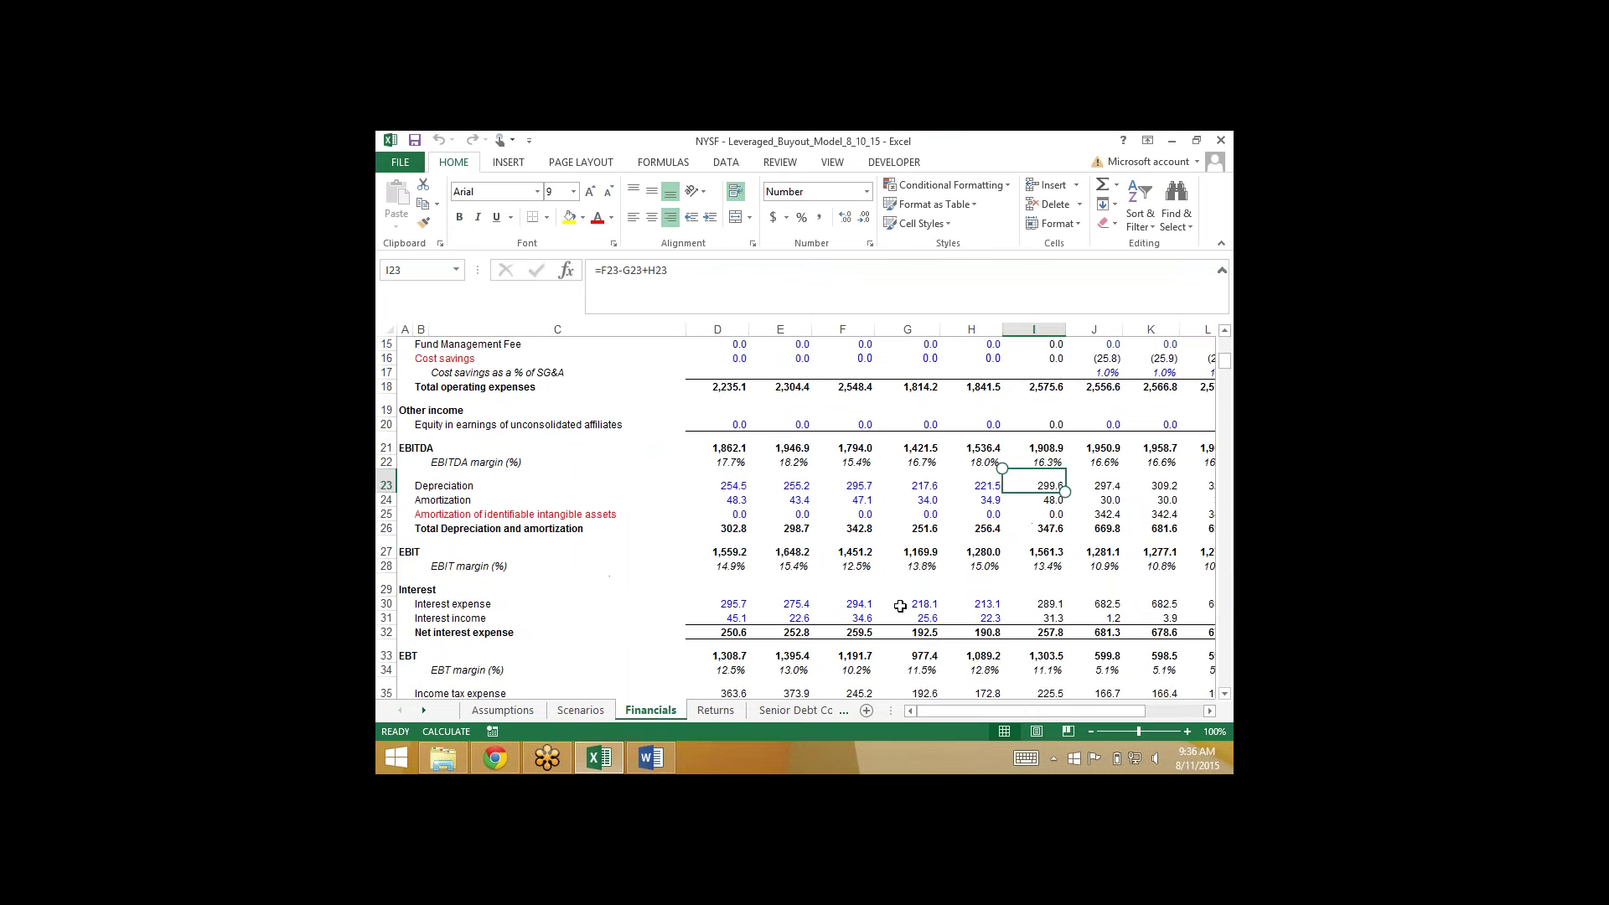
key(Down)
key(Down)
key(Down)
key(Down)
key(Down)
key(Down)
key(Down)
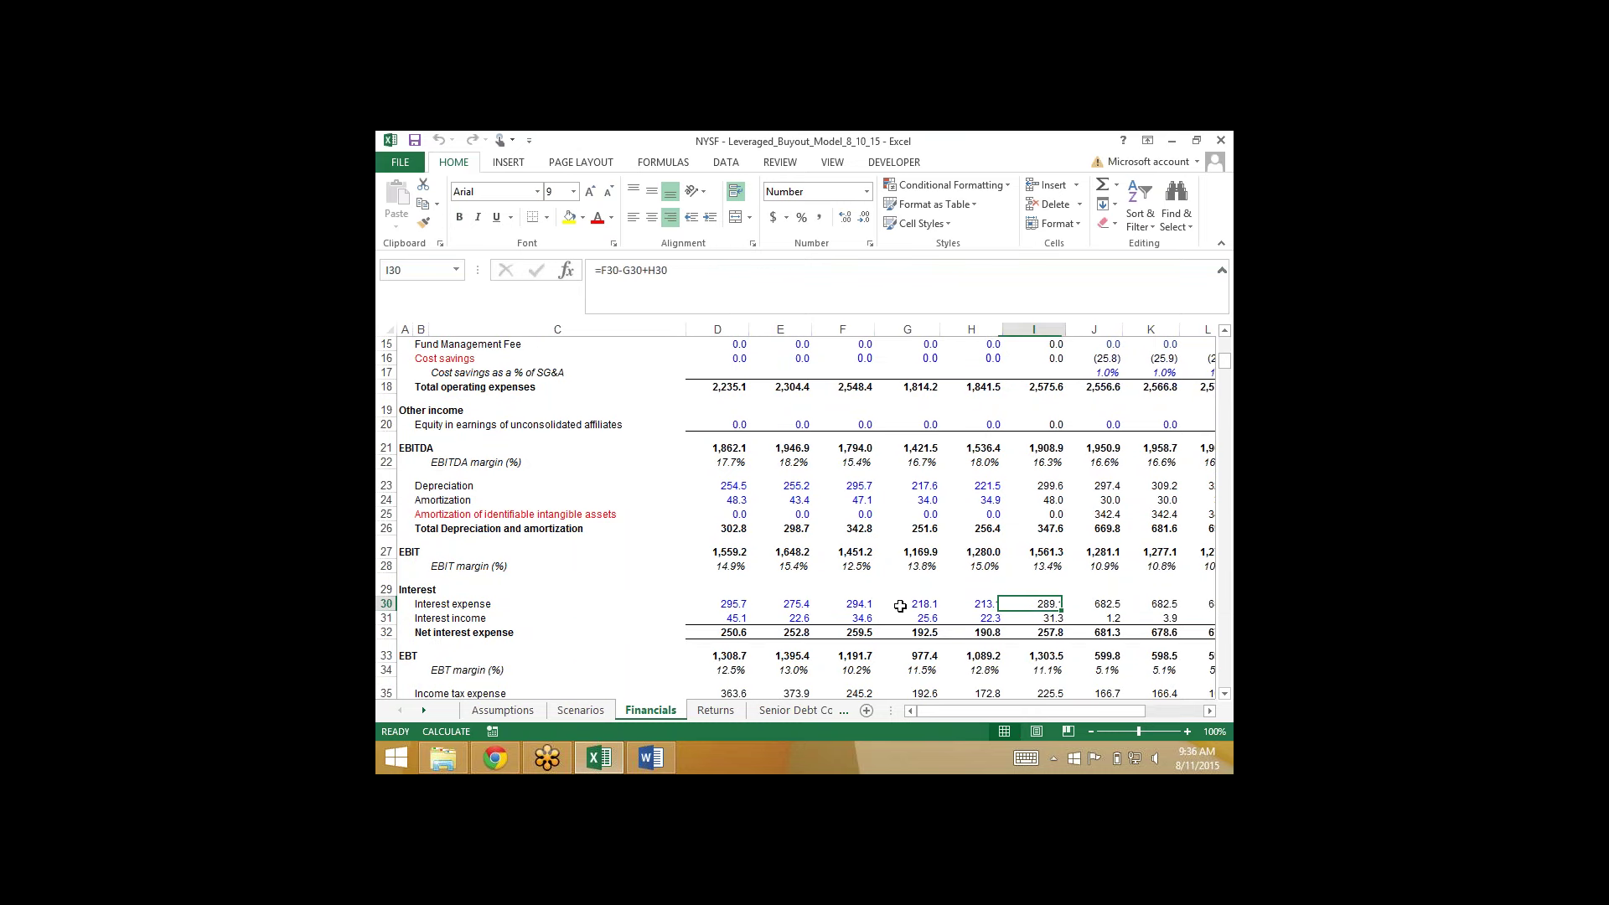
Step: Compare the LTM interest expense formula with the 2012A and nine-month 2012 and 2013 figures it uses
key(Left)
key(Right)
key(Left)
key(Right)
key(Left)
key(Left)
key(Left)
key(Right)
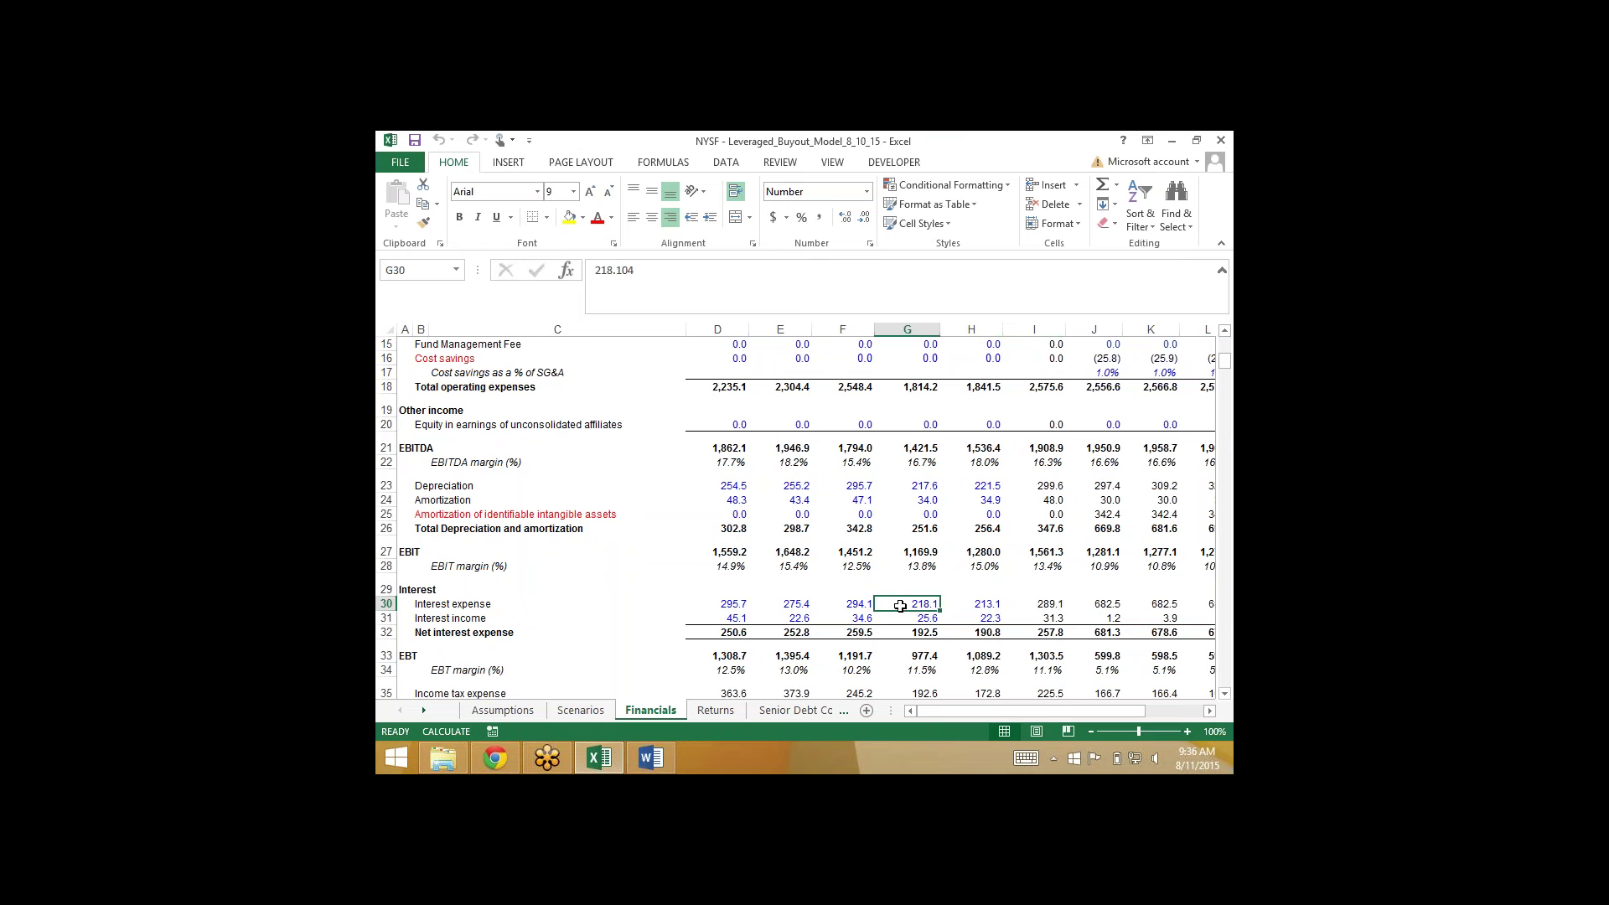
key(Right)
key(Right)
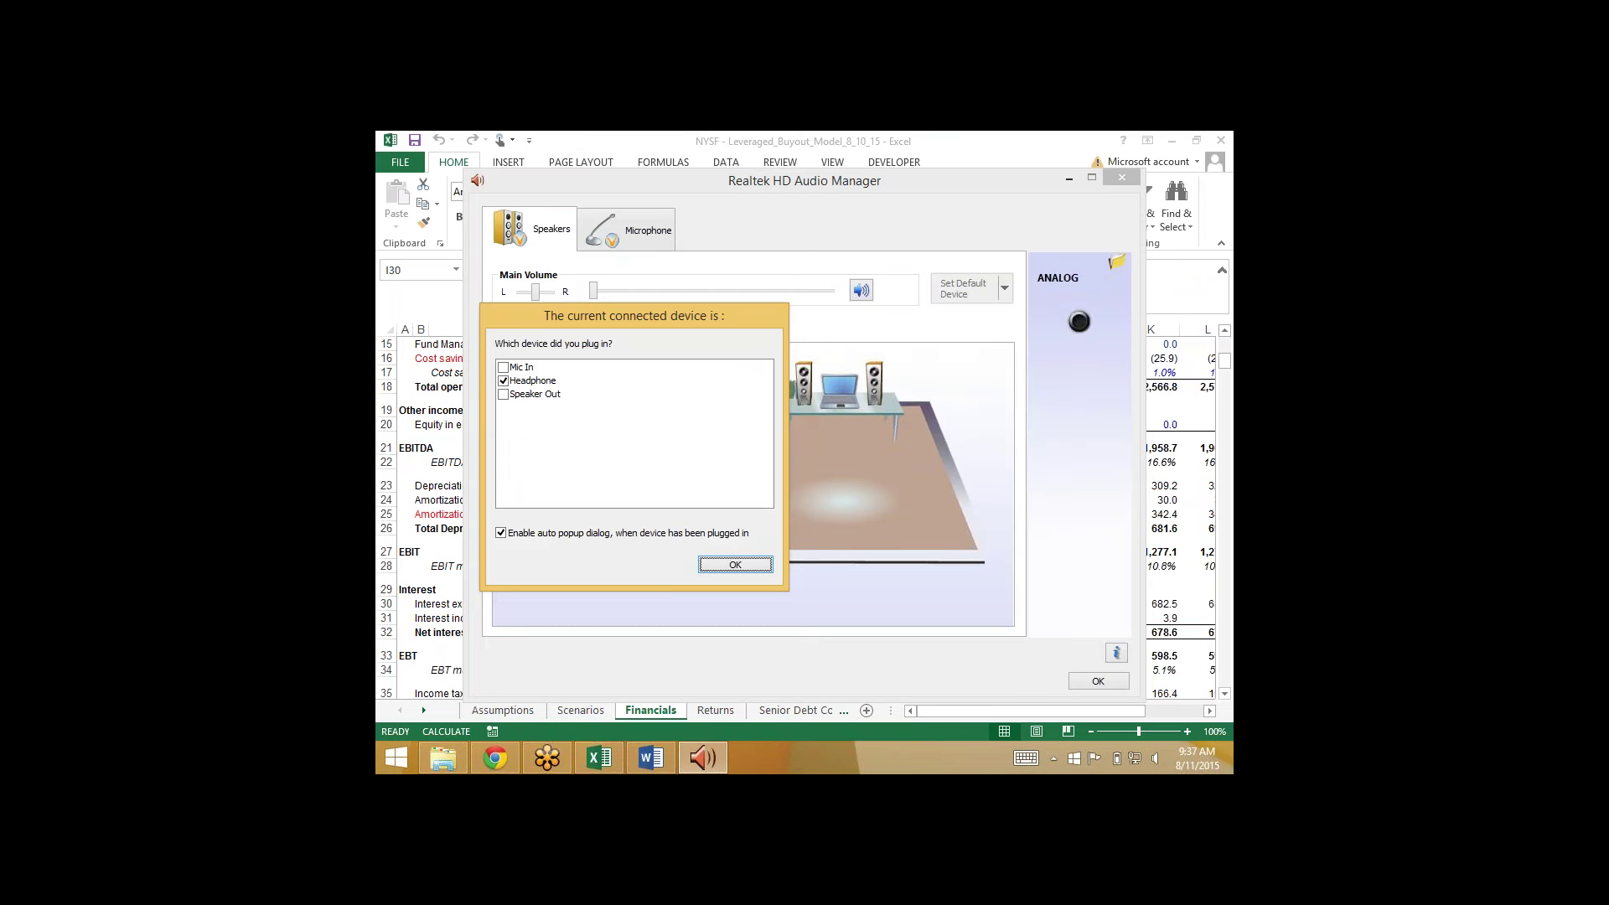
Step: Identify the plugged-in audio device as Speaker Out instead of Headphone and return to the workbook
click(503, 383)
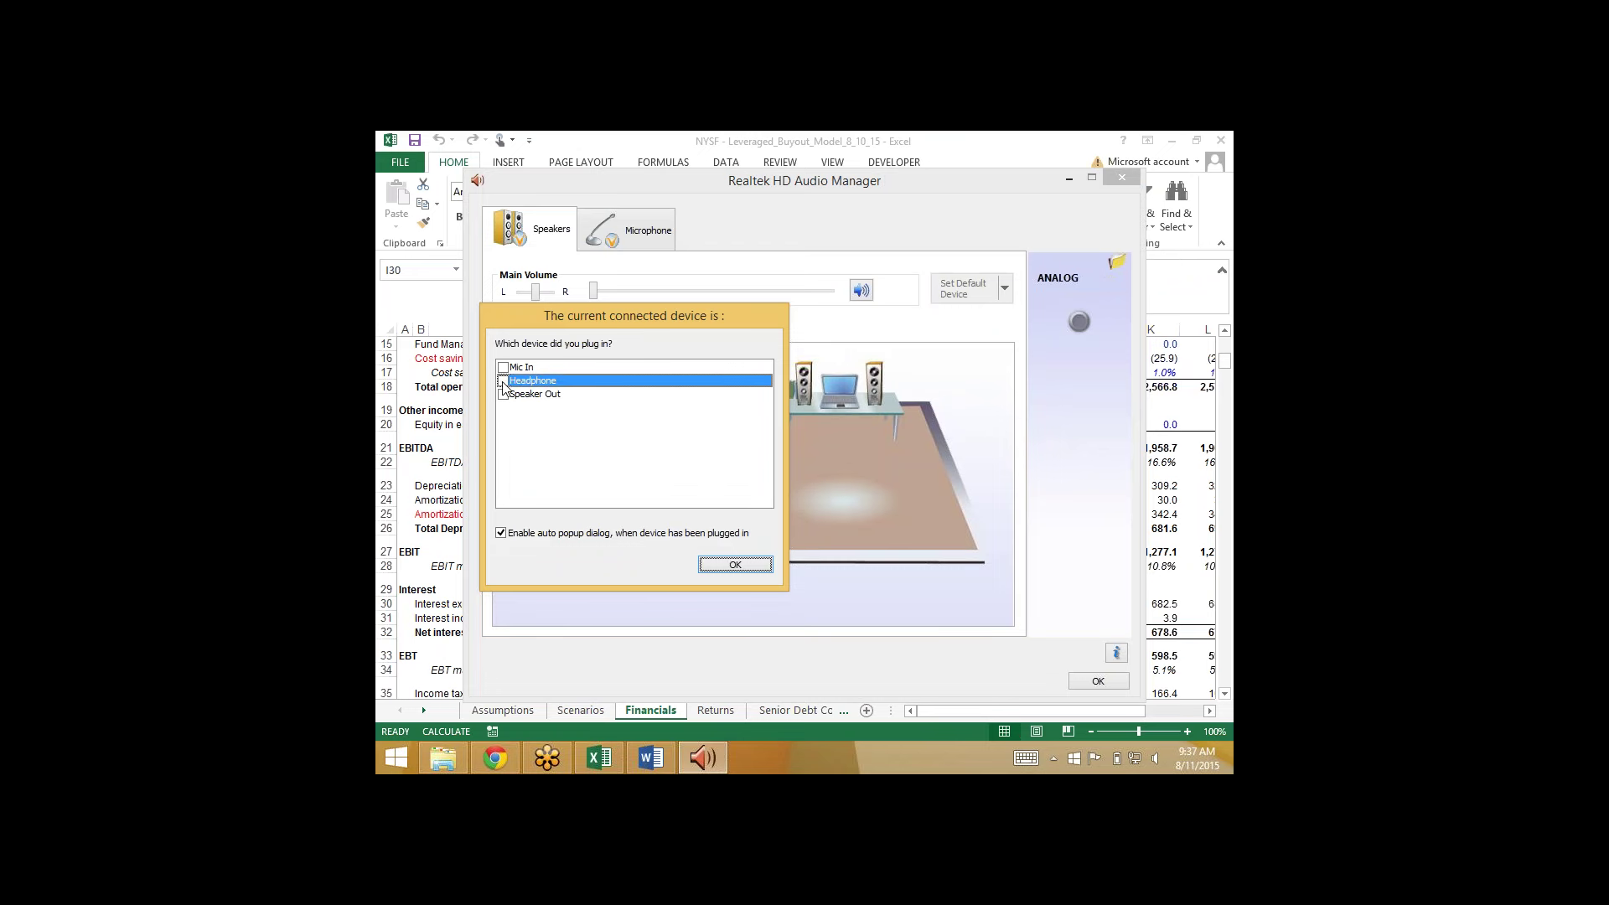
click(504, 394)
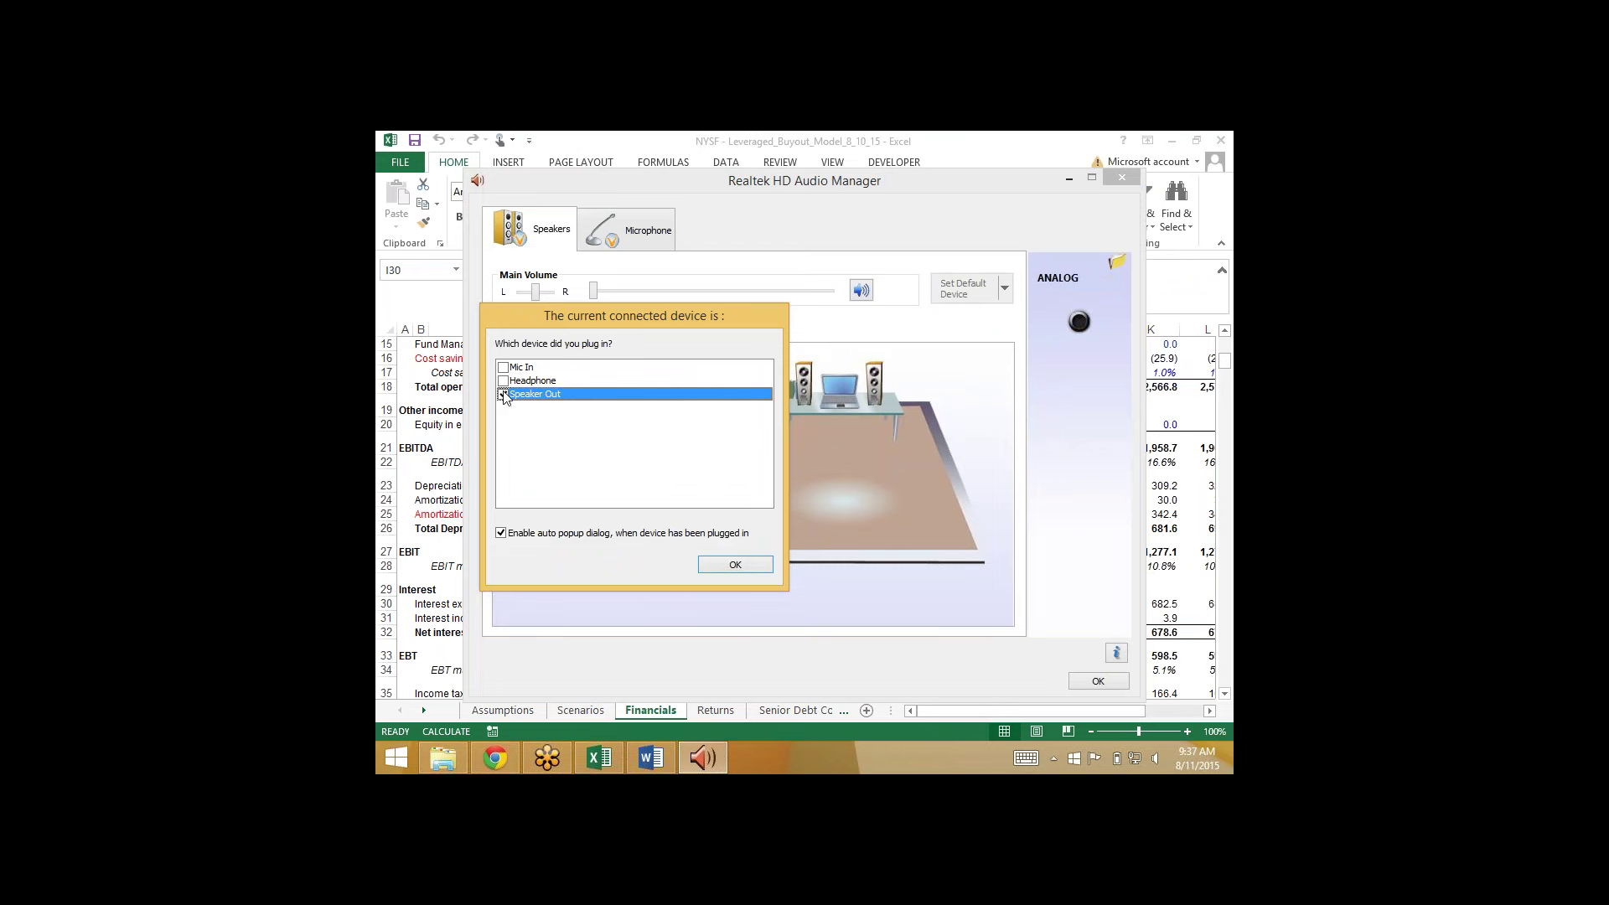
click(735, 564)
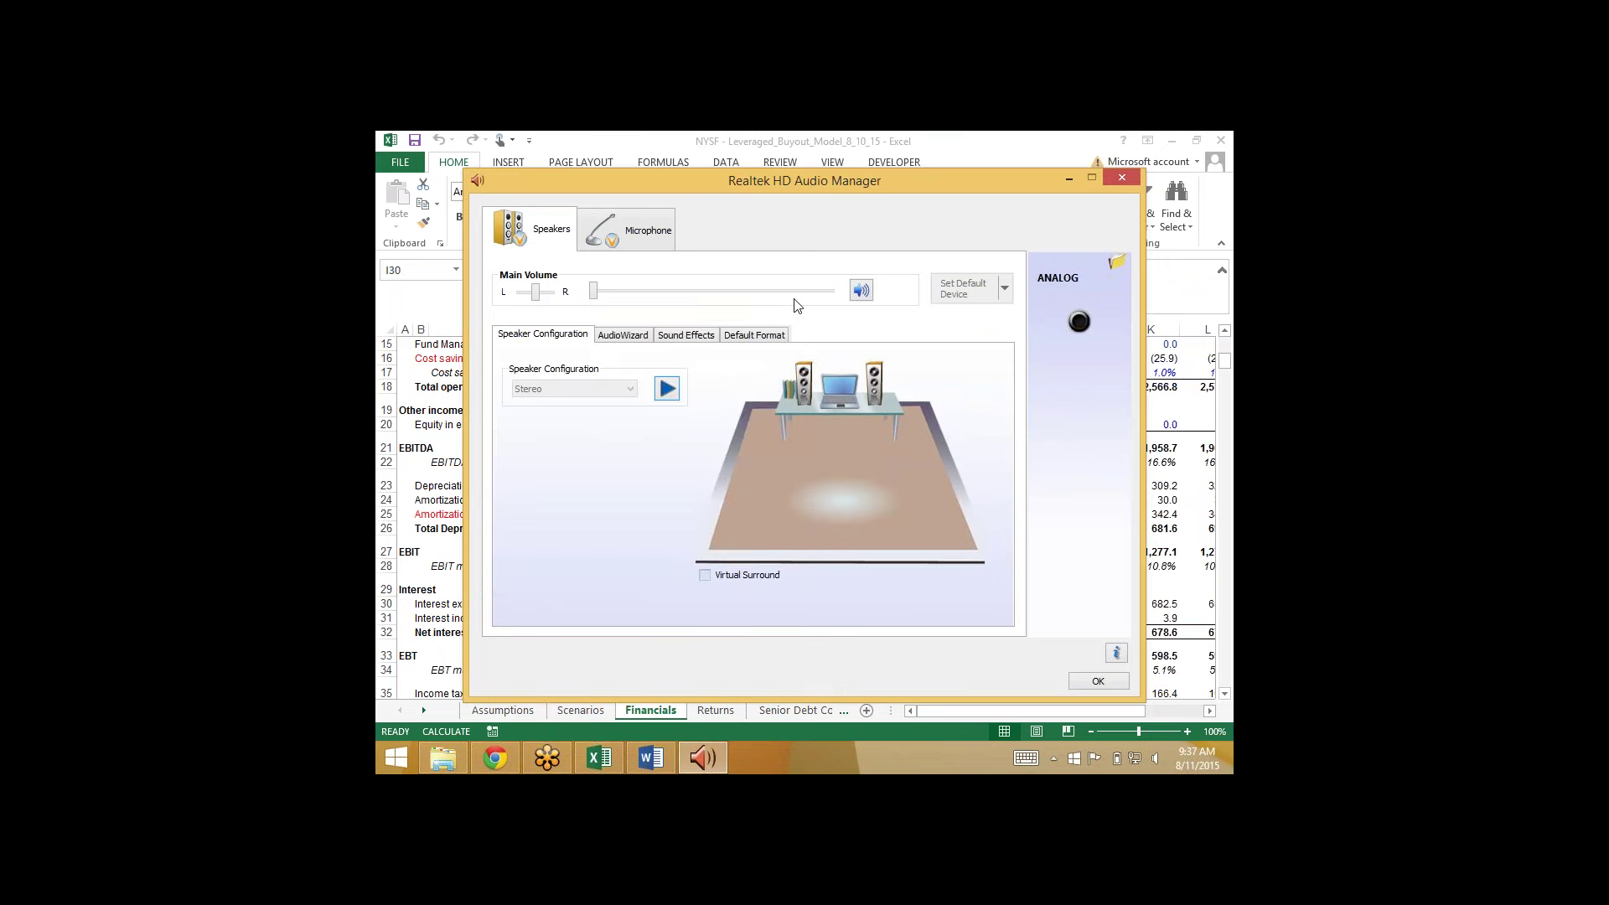
click(593, 290)
click(616, 138)
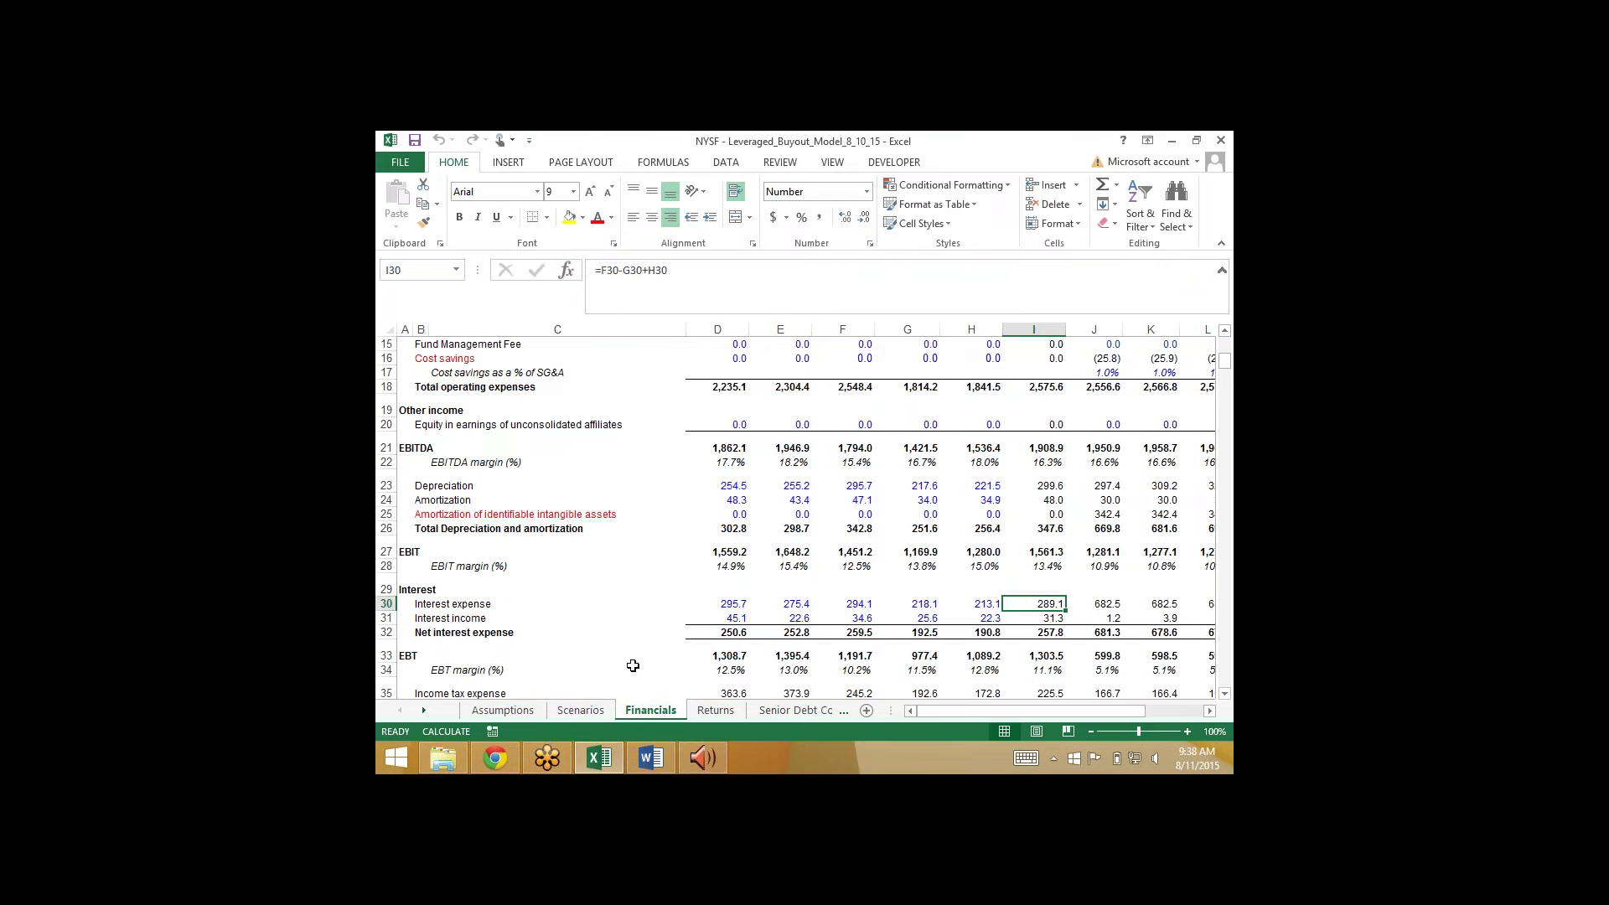
Step: Test the 2018E preferred equity deduction at 0 on the Returns sheet, and undo the change
click(503, 711)
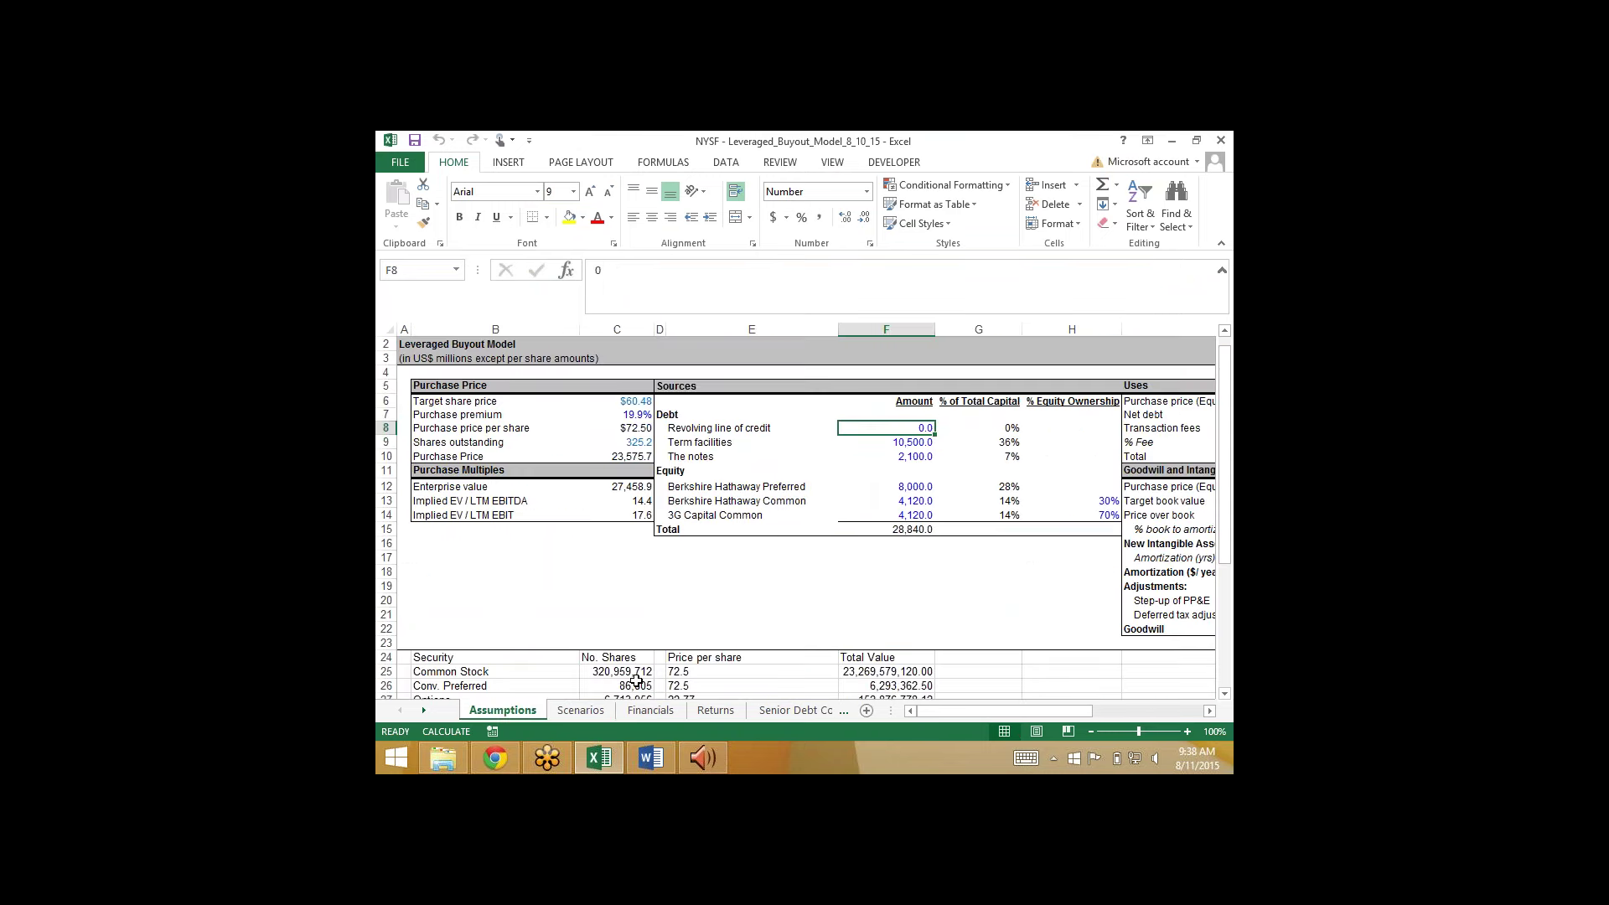
click(650, 711)
click(713, 711)
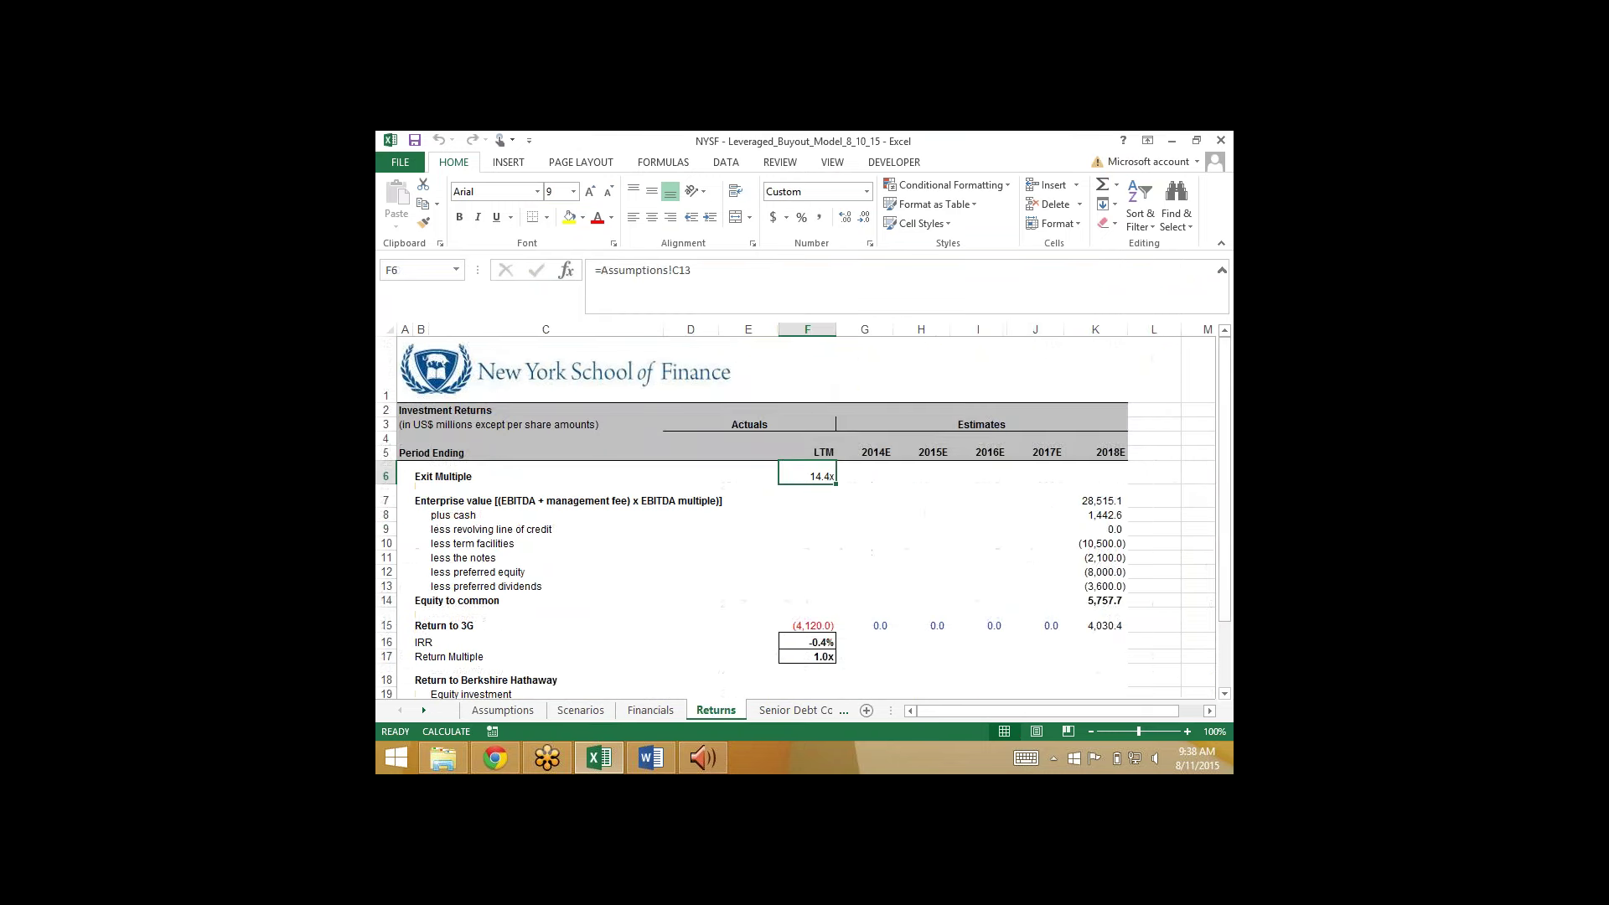
click(1088, 573)
text(0)
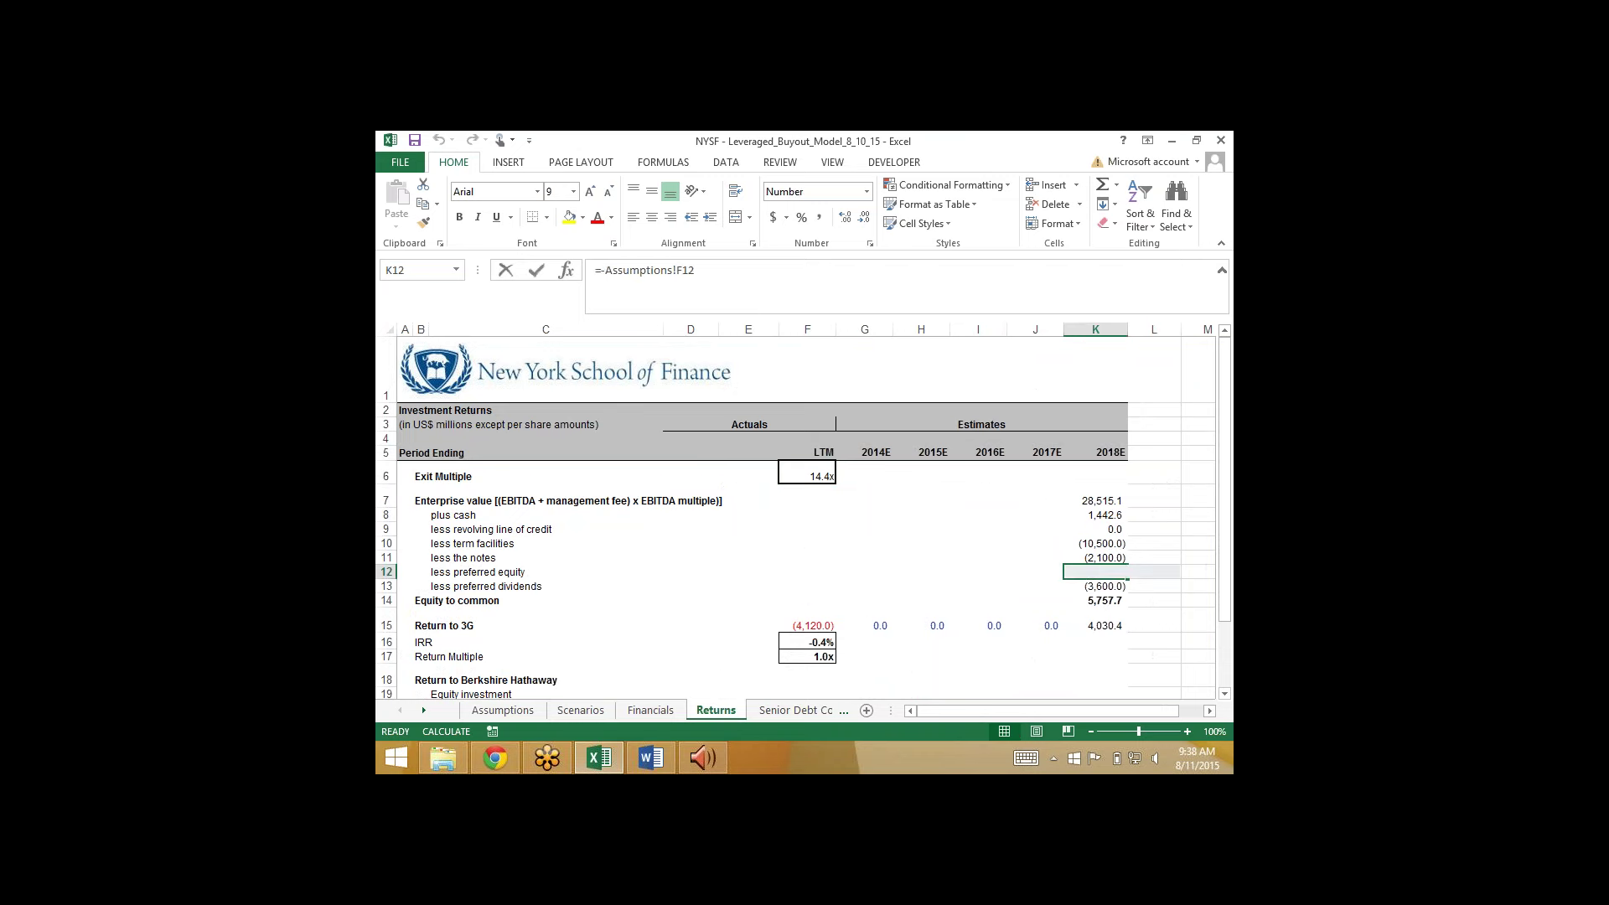
key(Return)
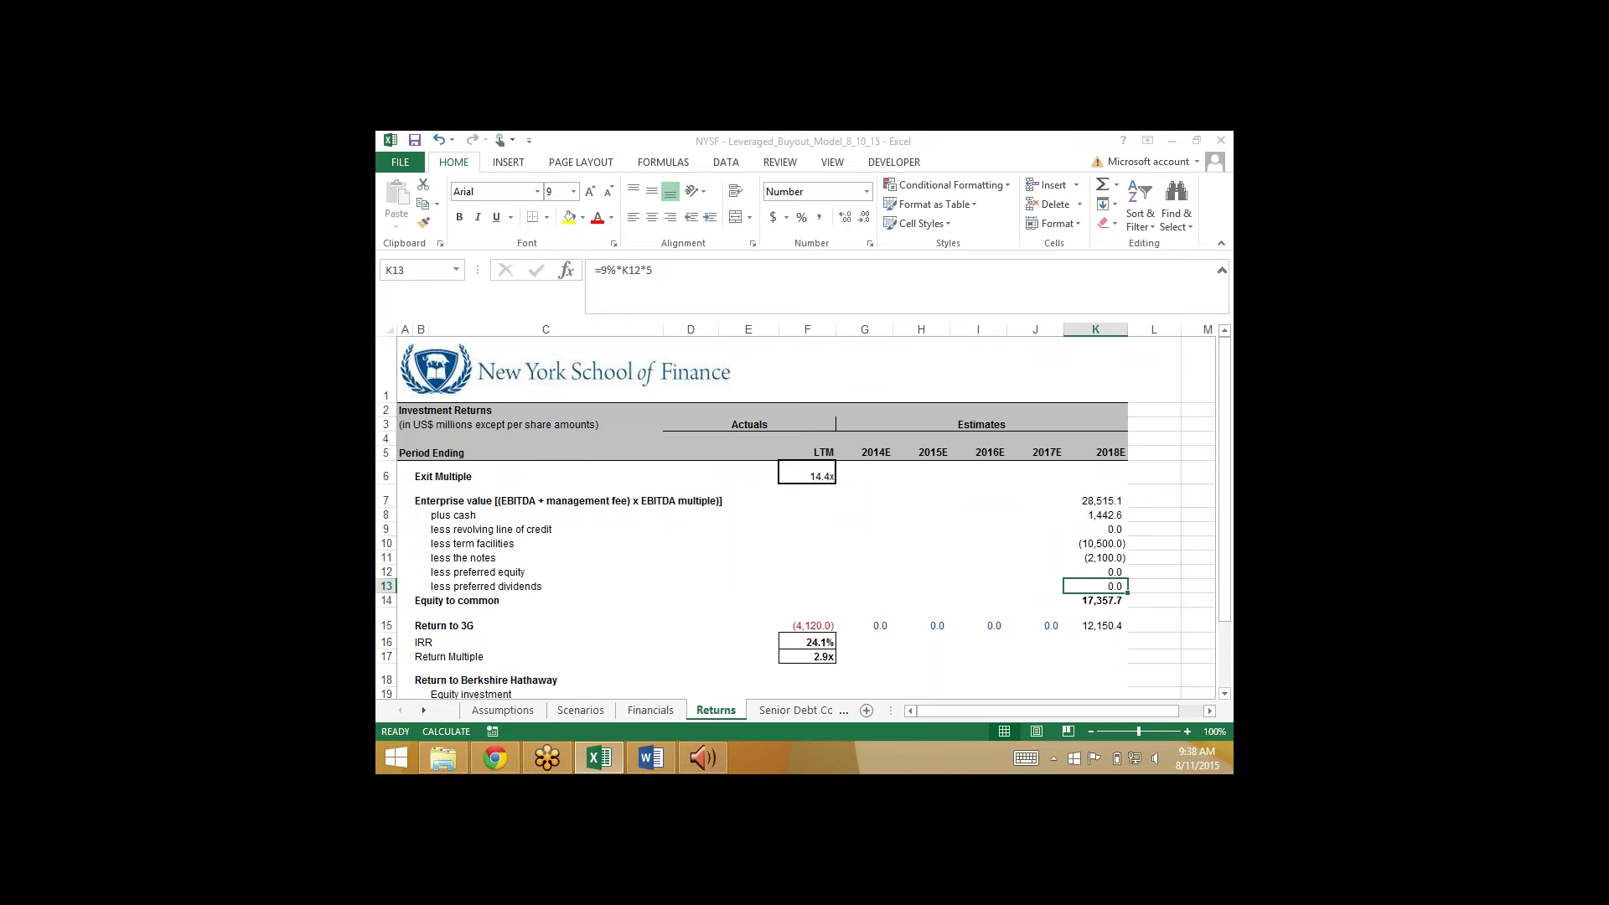
key(ctrl+z)
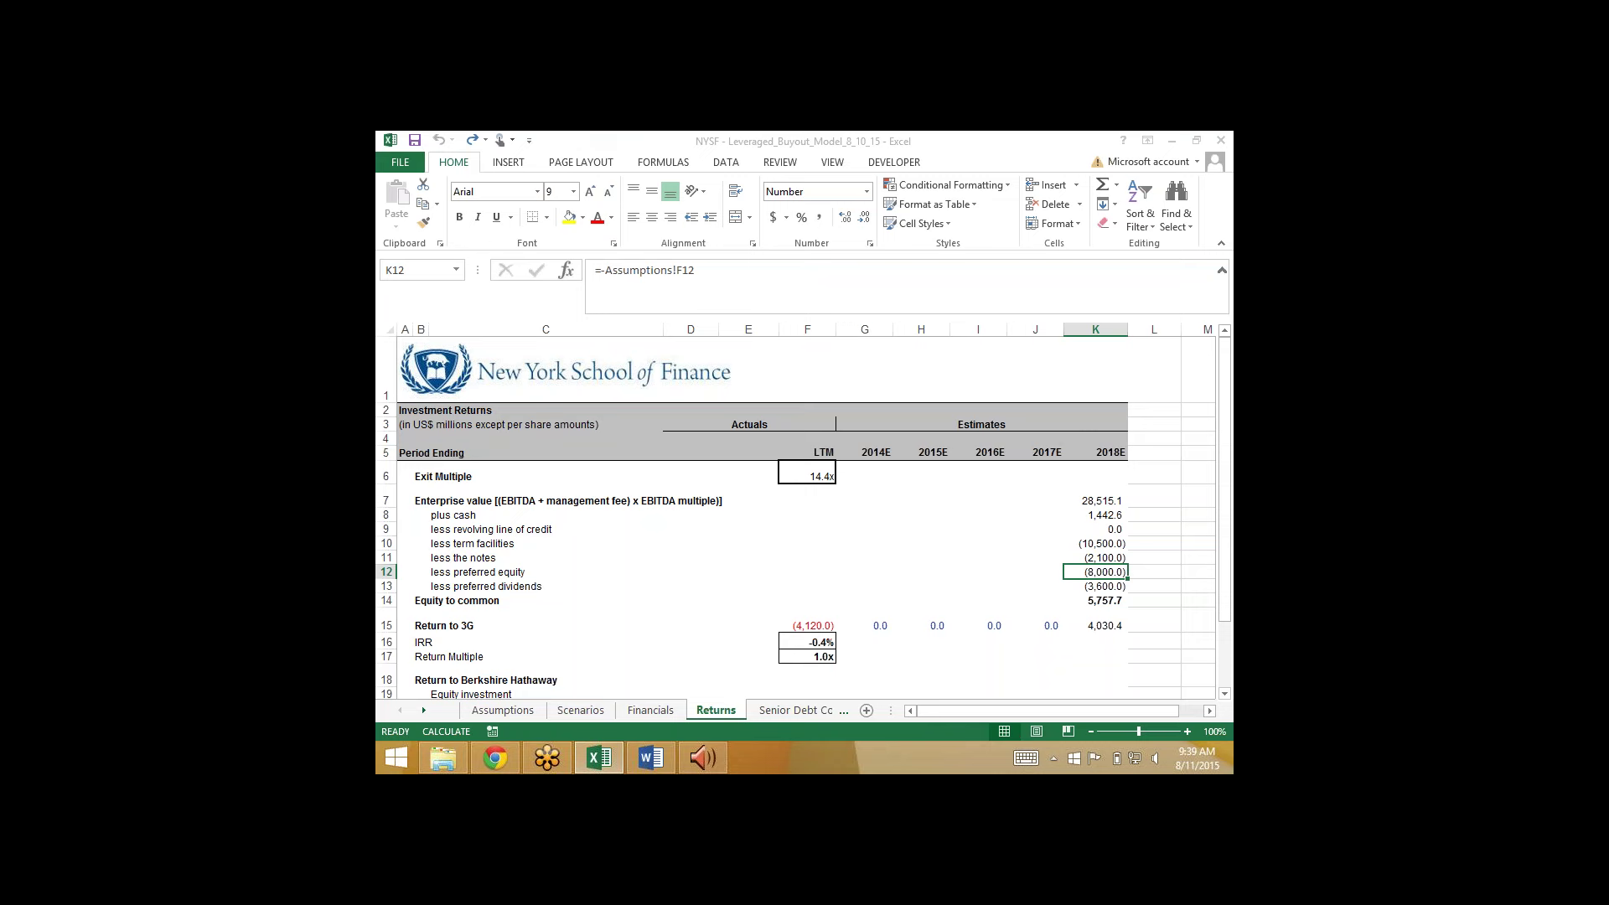
Step: Examine the LTM and 2014E year-over-year revenue growth cells on the Financials sheet
click(503, 710)
click(651, 710)
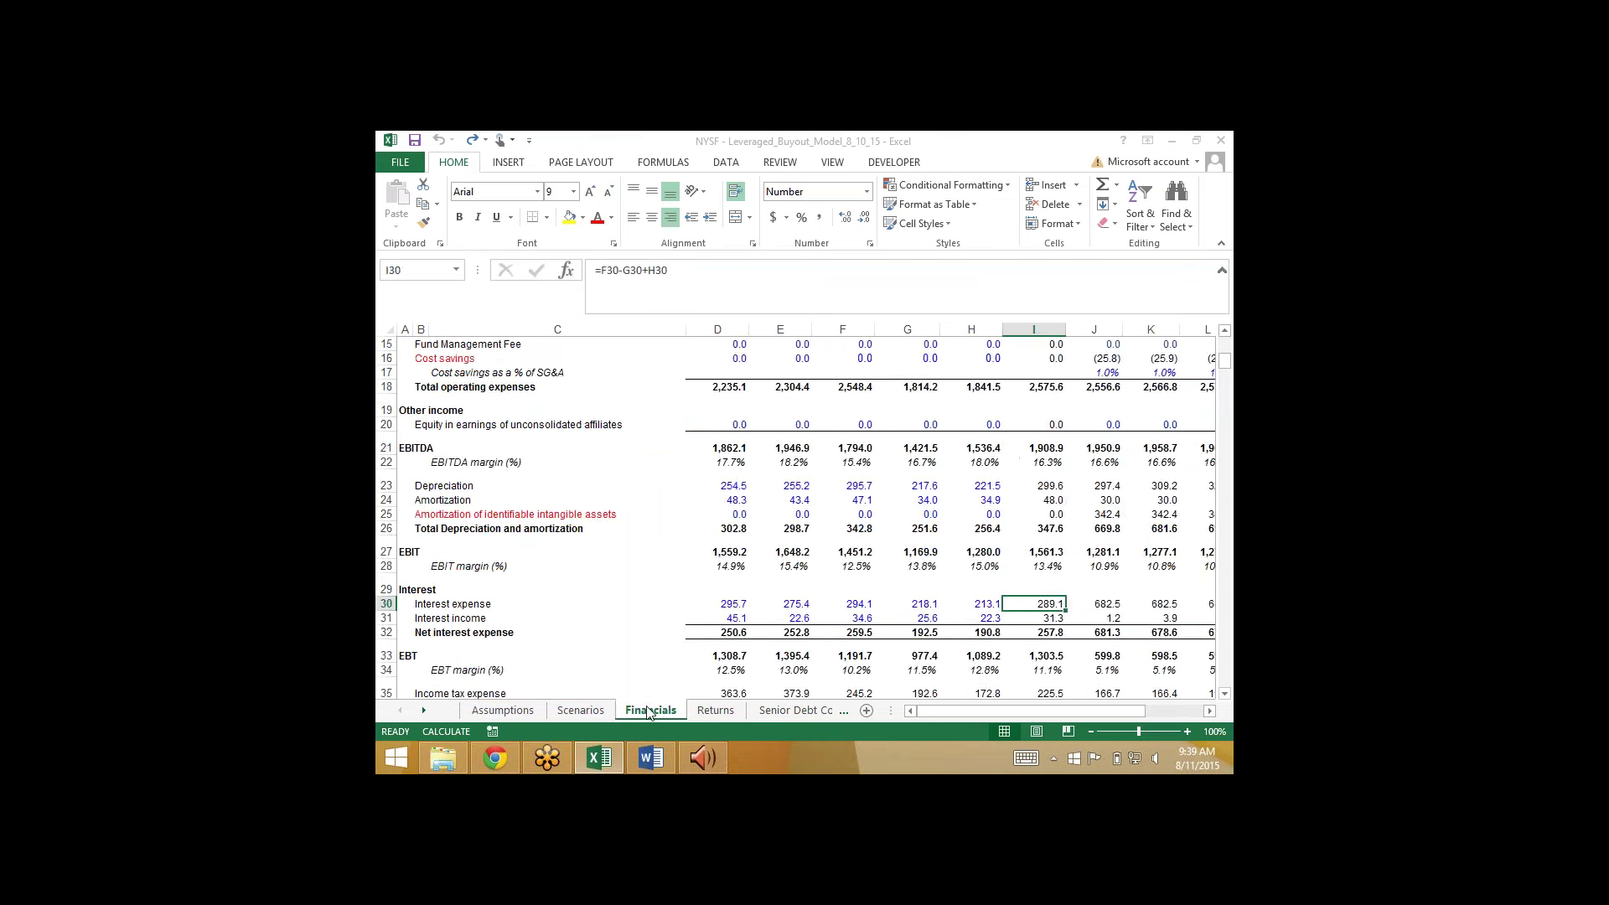
scroll(796, 519, up, 5)
click(1094, 490)
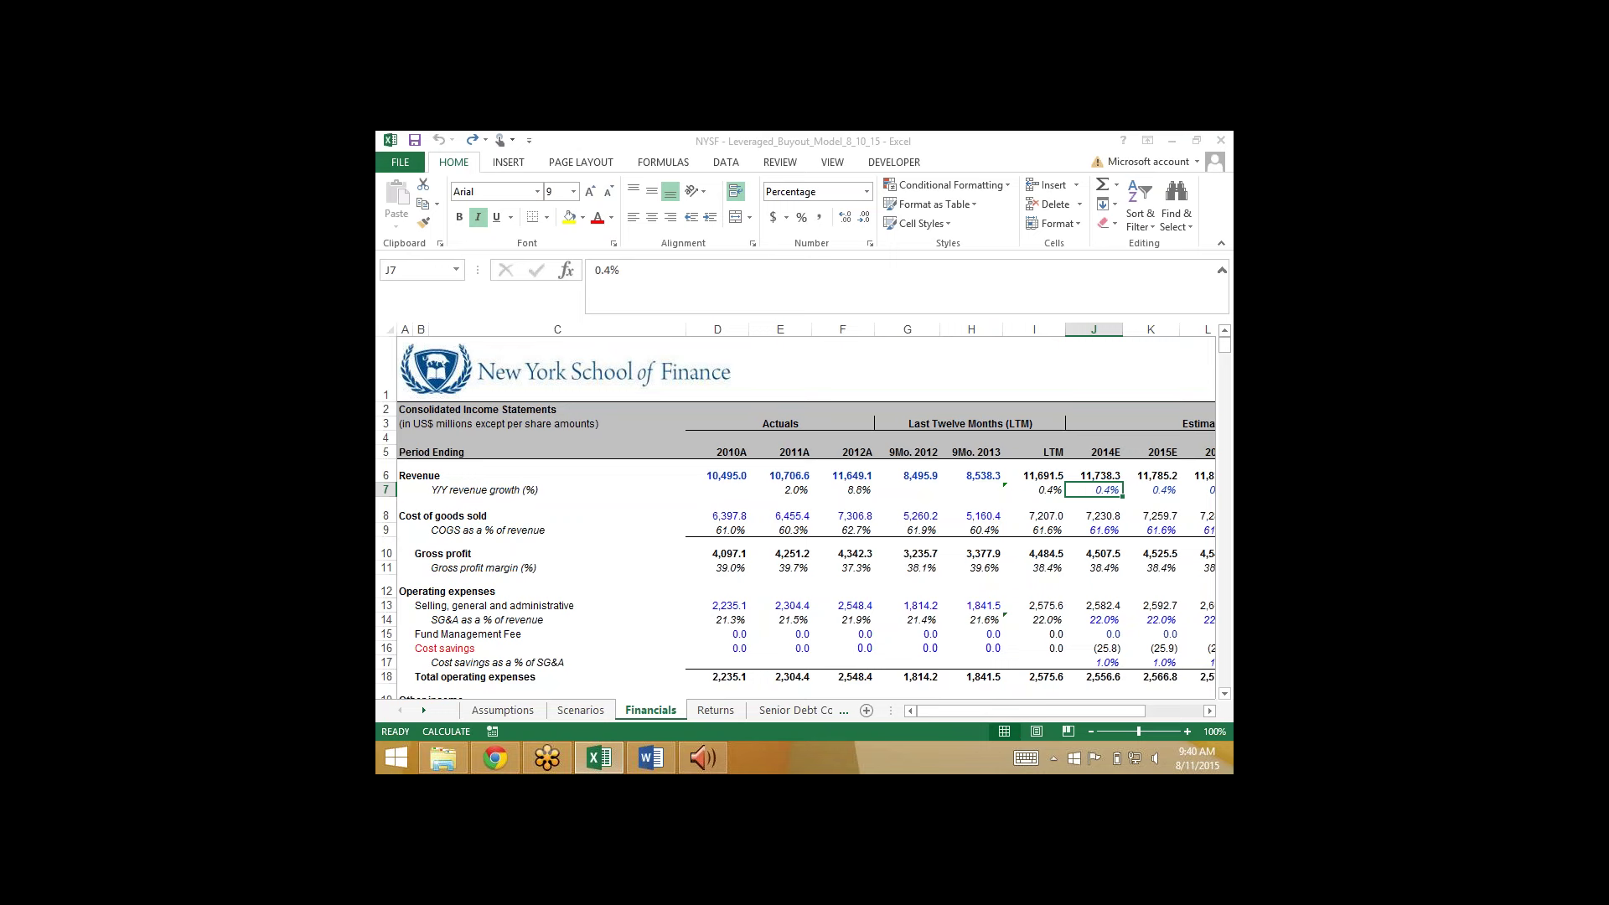
click(1033, 489)
click(971, 489)
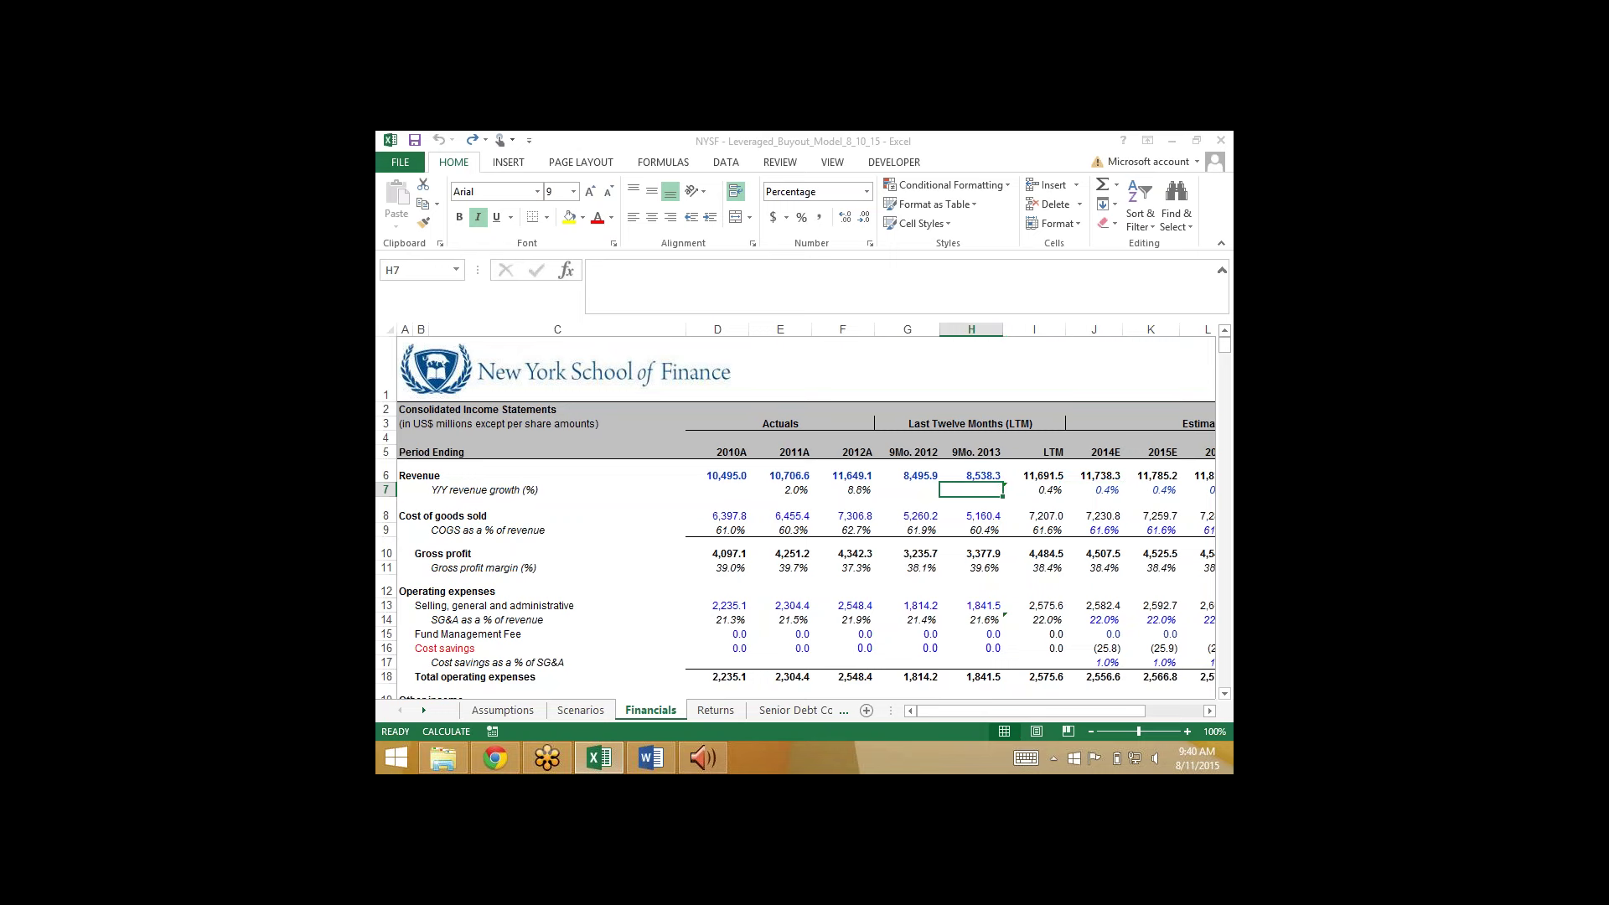
click(1033, 489)
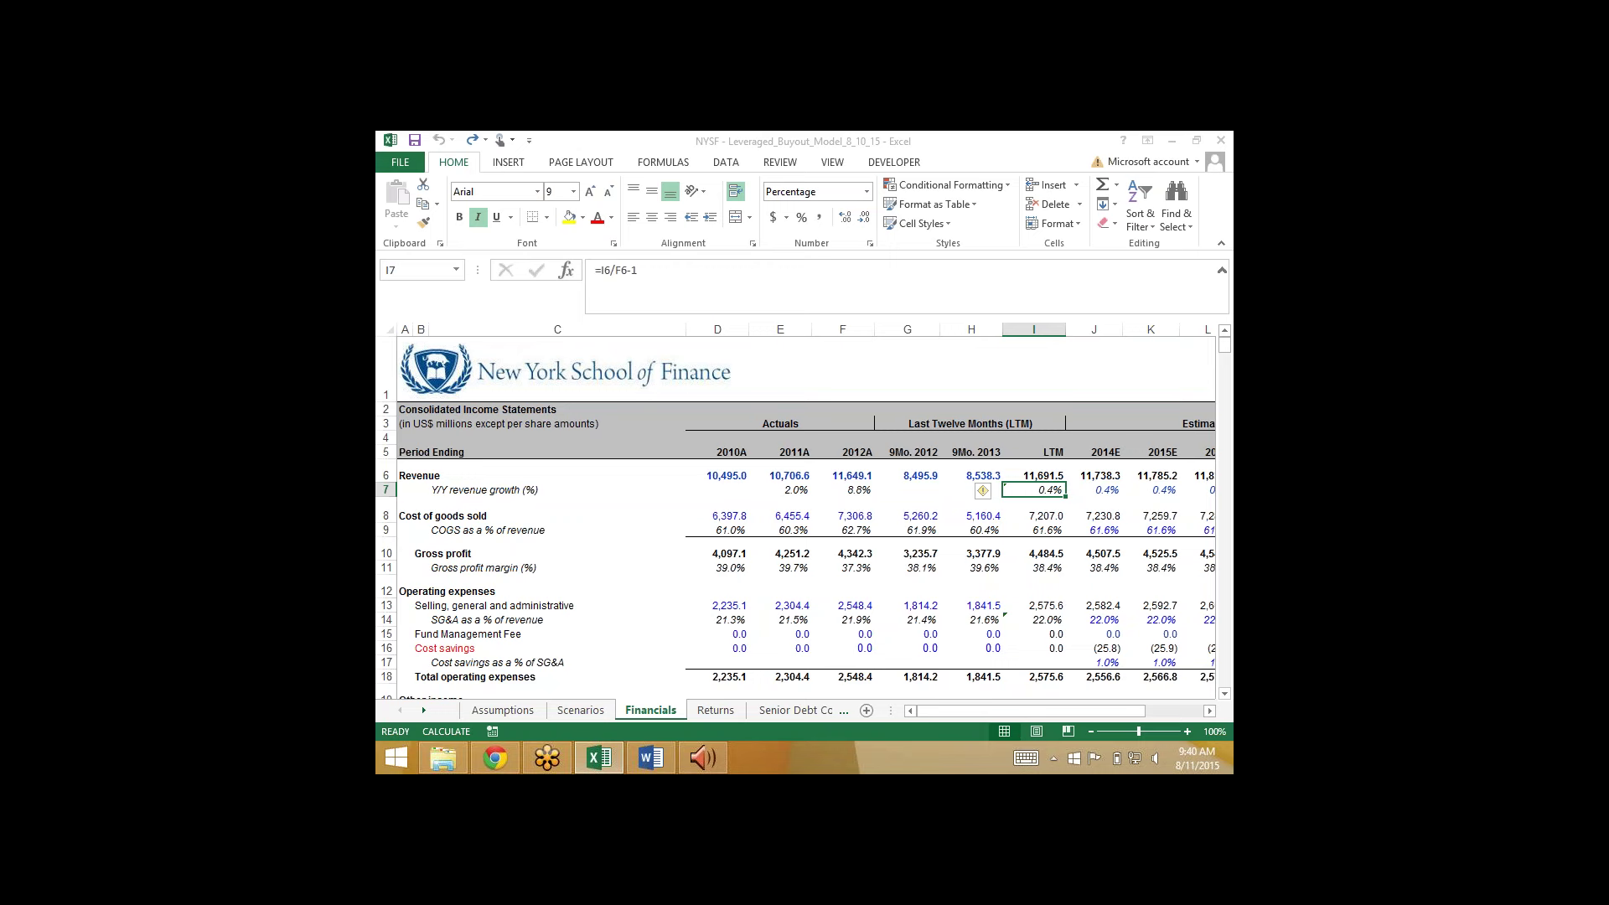
key(Right)
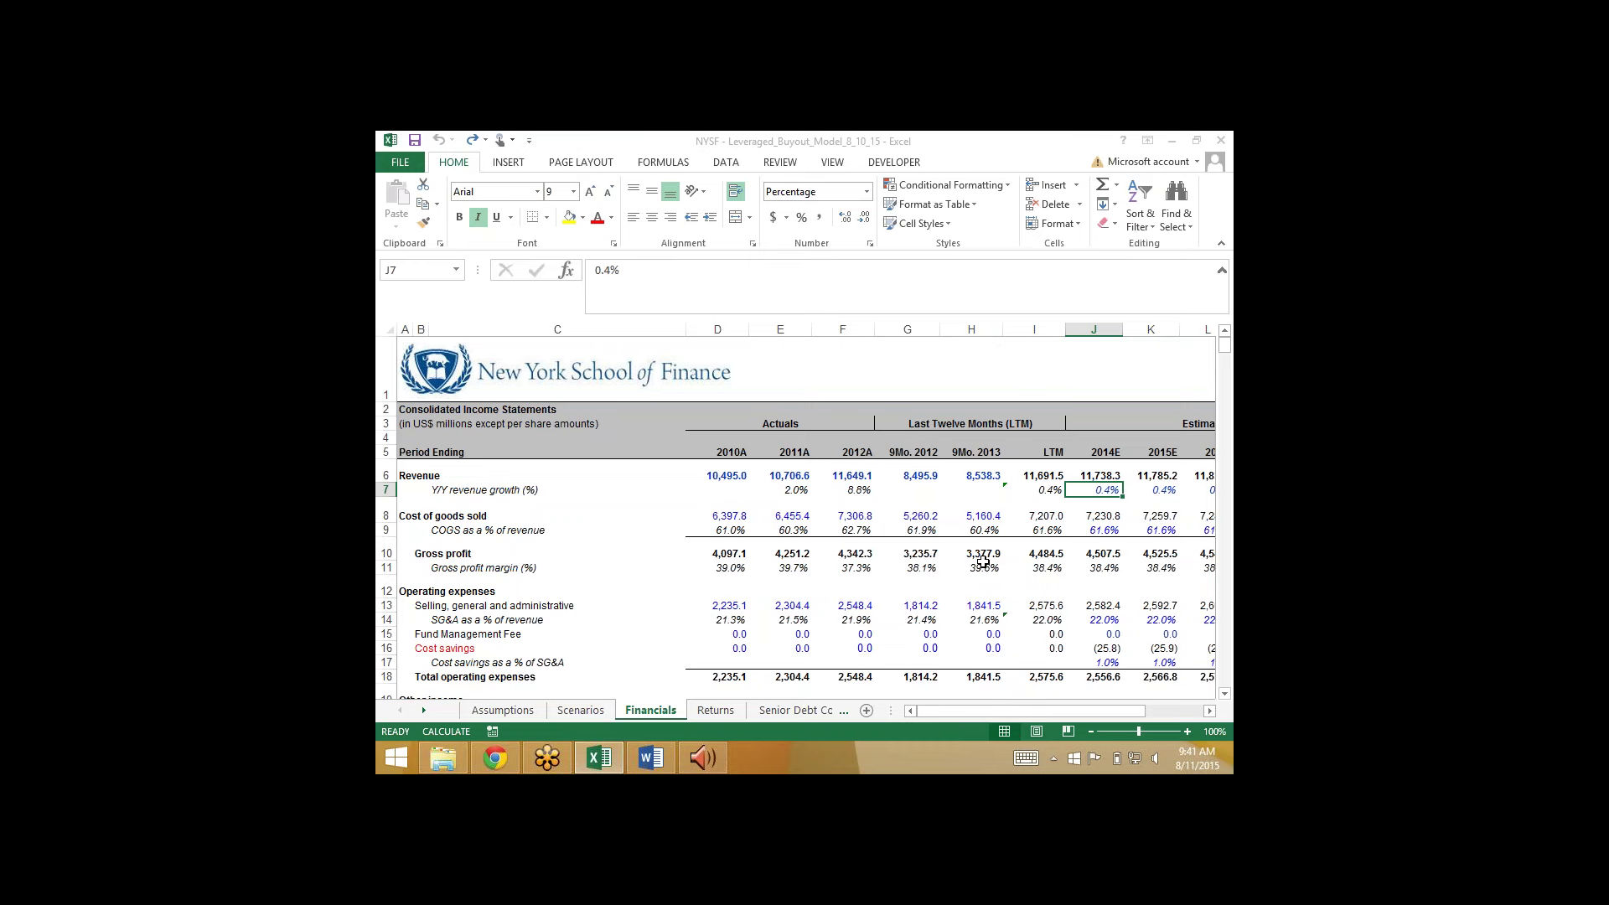
Step: Trace the 2013PF balance sheet cash to the pro-forma adjustments and locate the 2014E total change in cash
scroll(983, 562, down, 20)
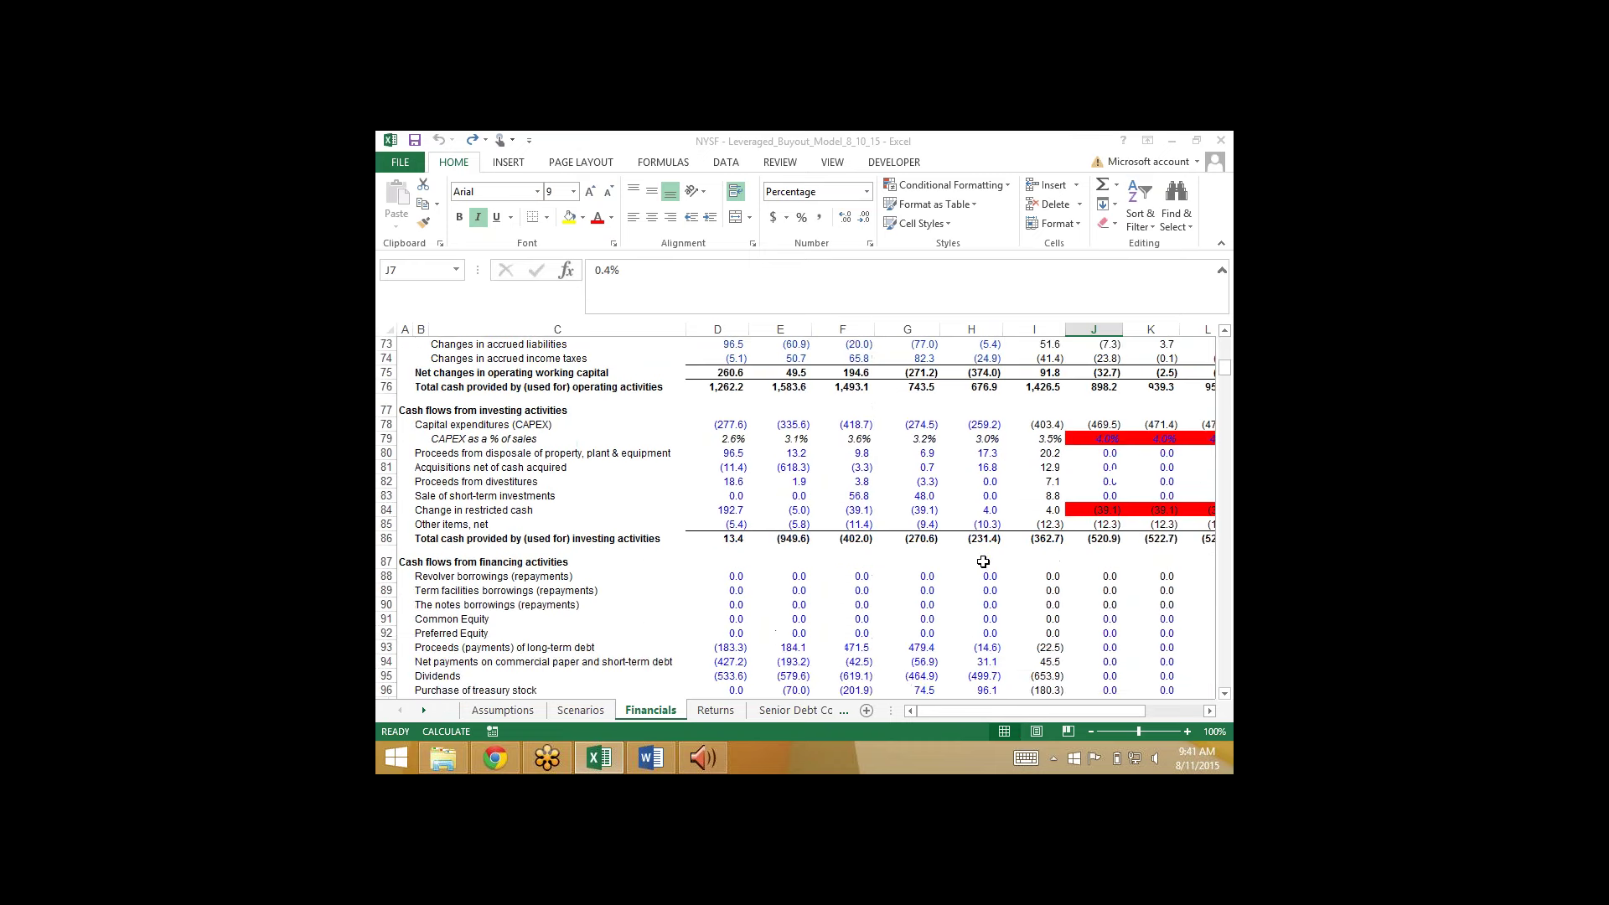
scroll(983, 562, down, 20)
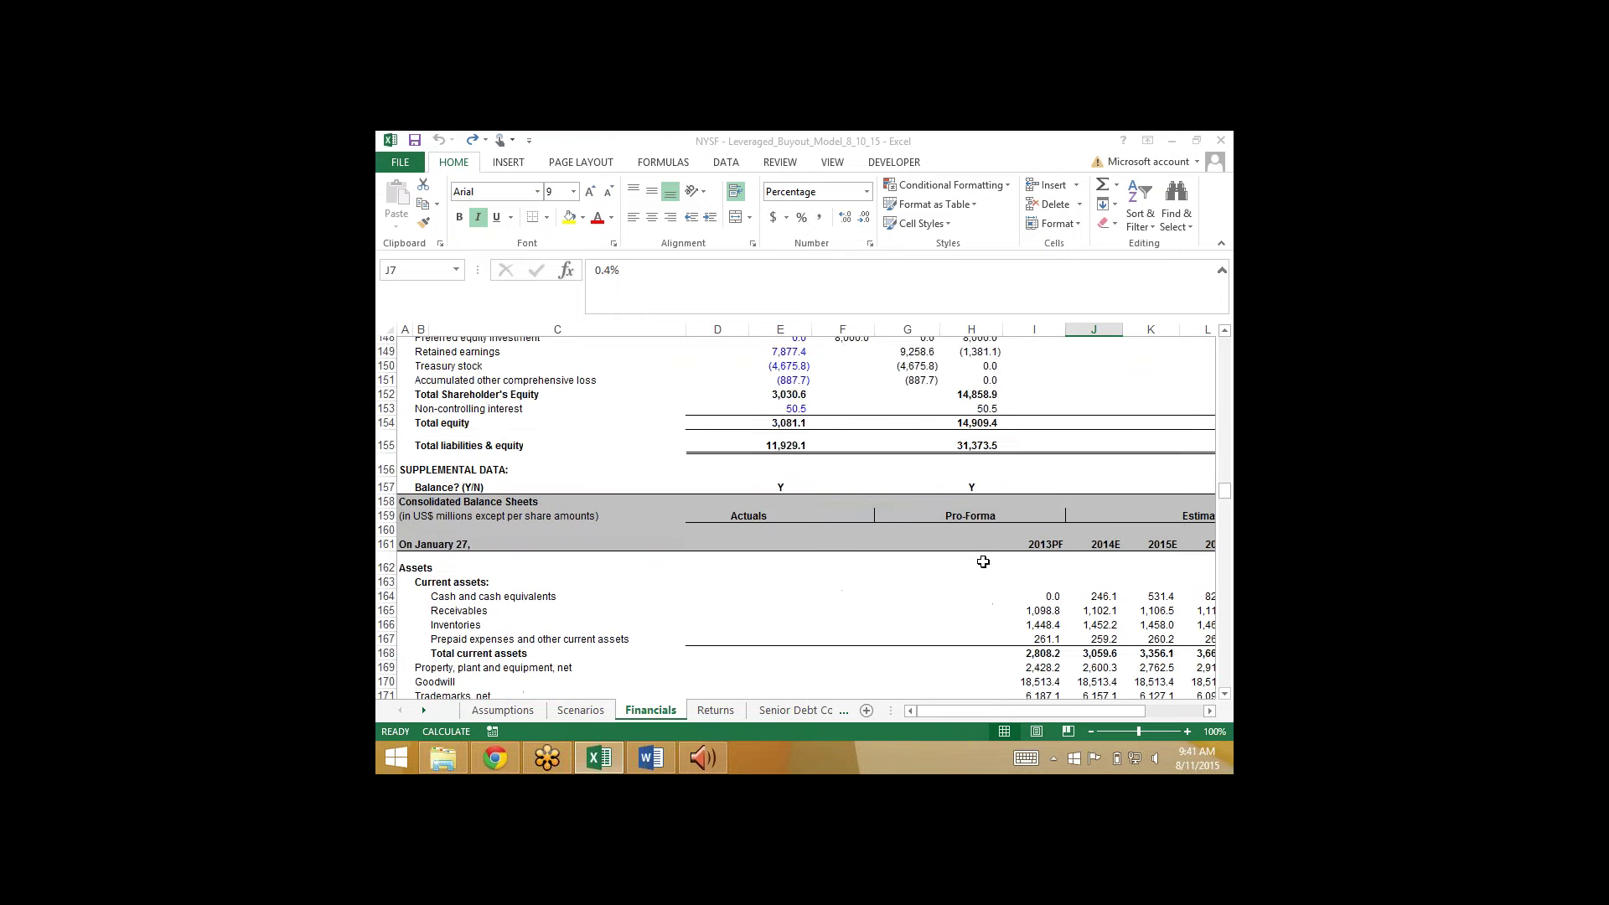
click(1033, 377)
click(1033, 502)
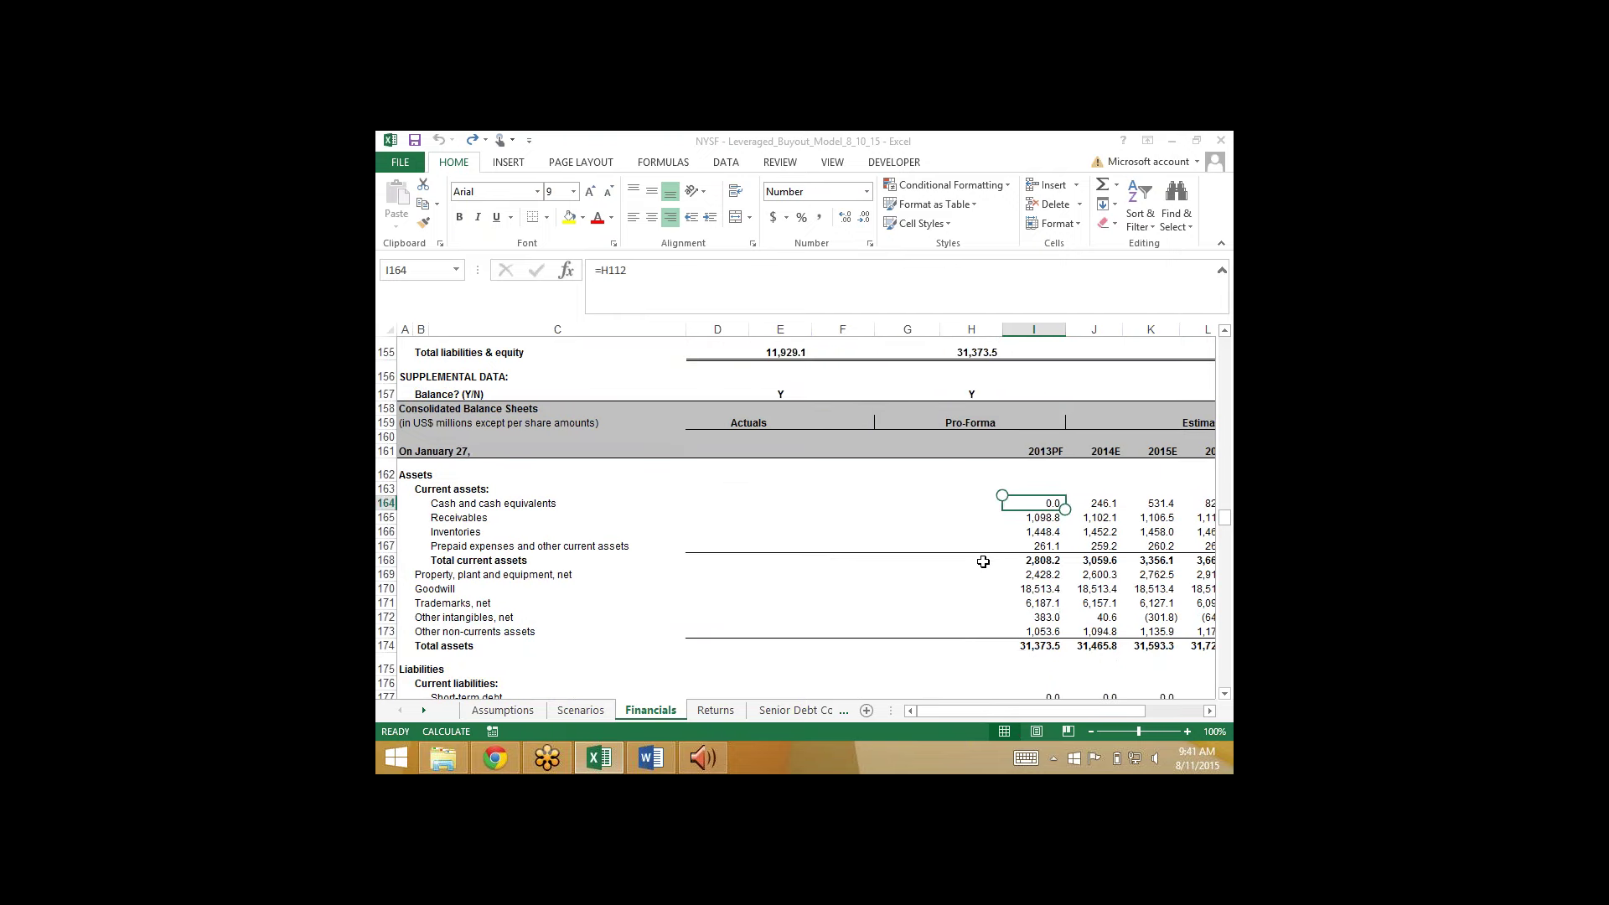
scroll(983, 562, up, 5)
scroll(982, 561, up, 11)
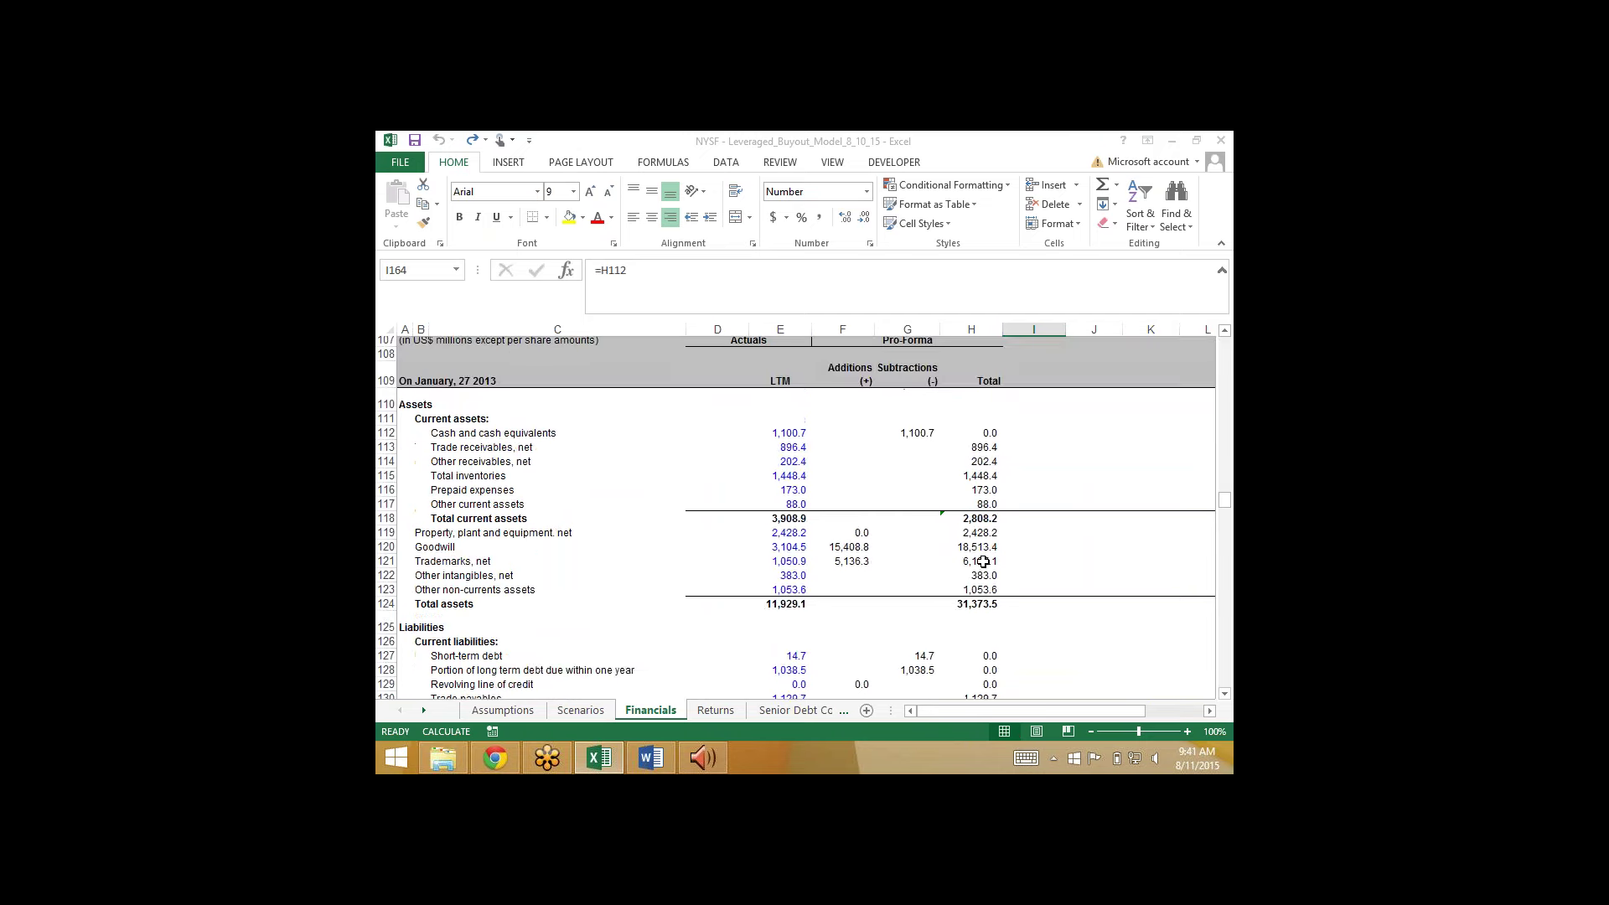
scroll(983, 560, up, 1)
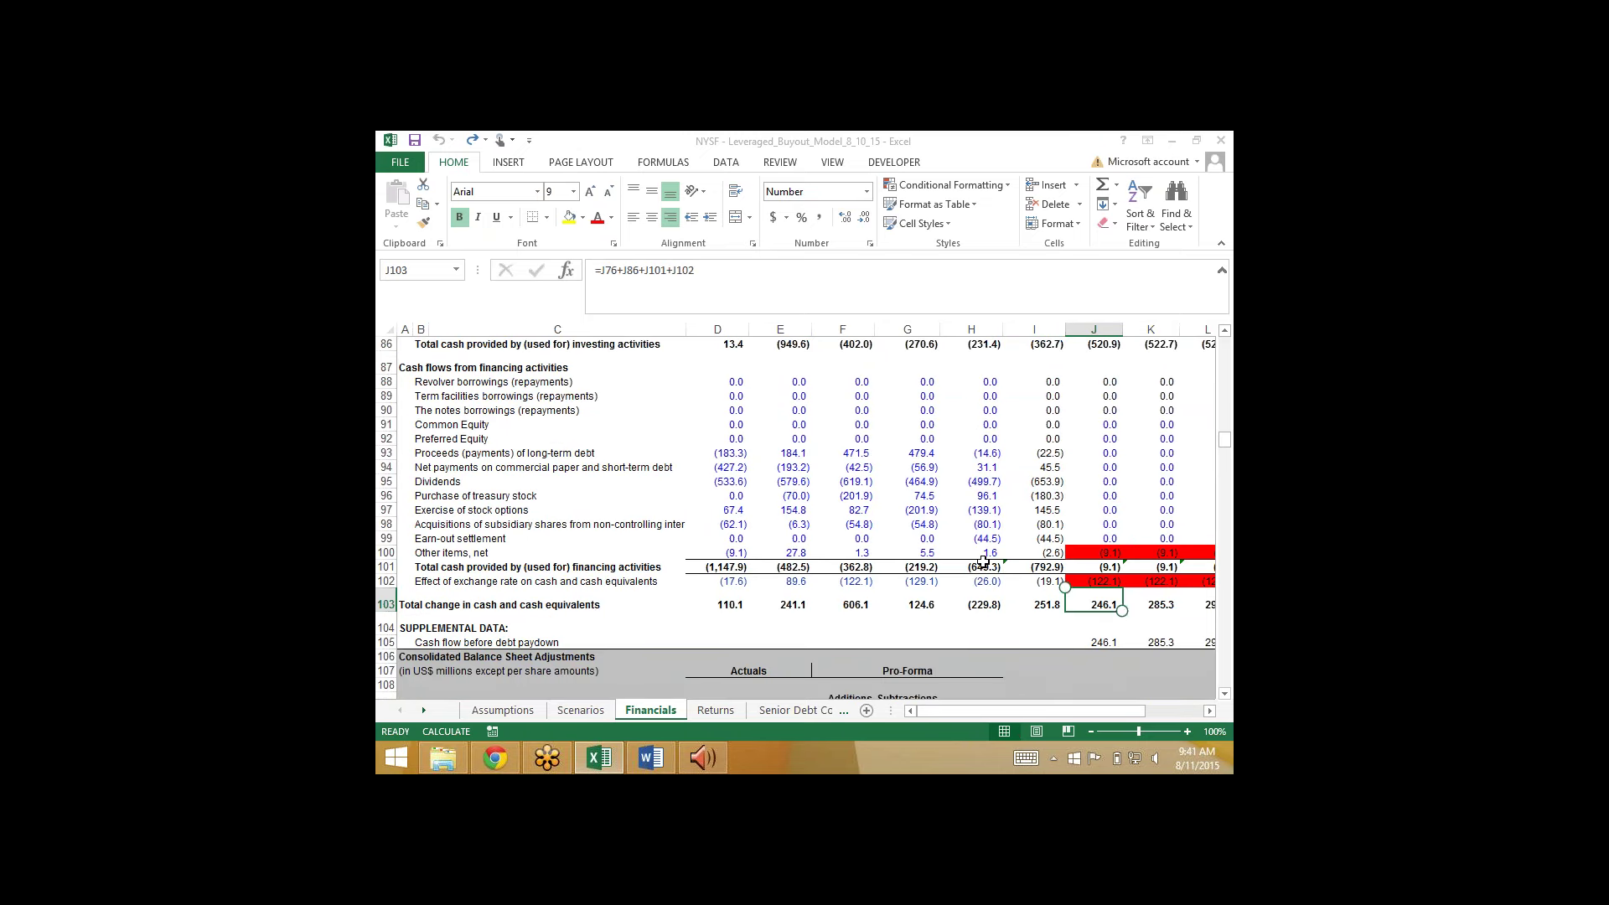
Step: Check the sum of the total change in cash and cash equivalents for 2014E through 2018E
scroll(983, 561, right, 3)
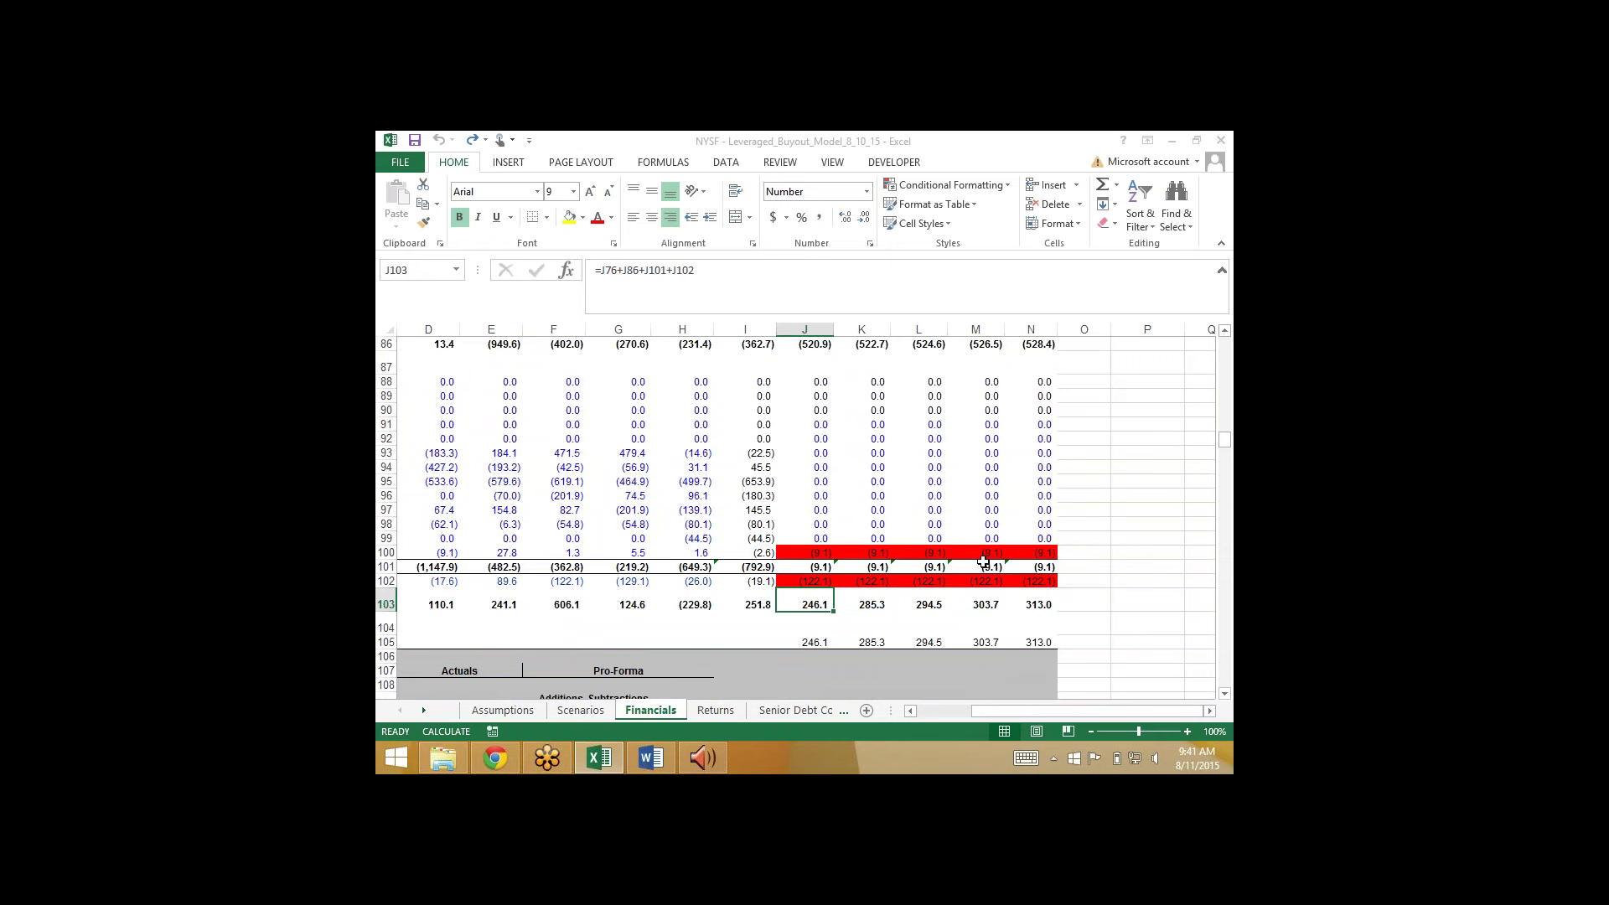
key(shift+Right)
key(shift+Right)
key(shift+Right)
key(shift+Right)
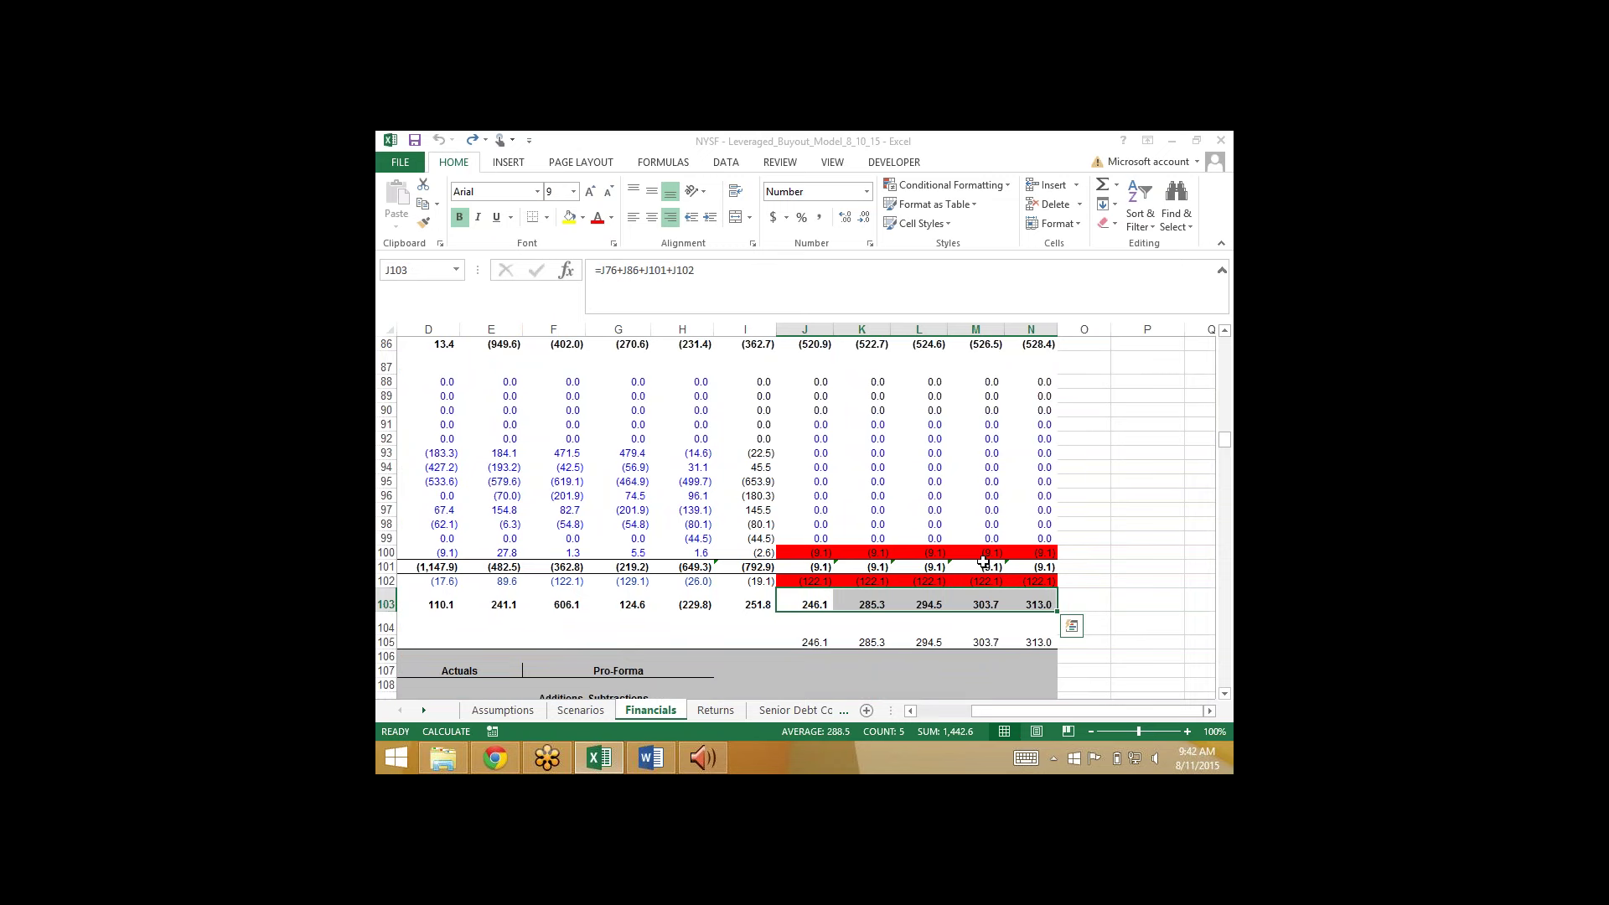
key(shift+Left)
key(shift+Left)
key(shift+Left)
key(shift+Left)
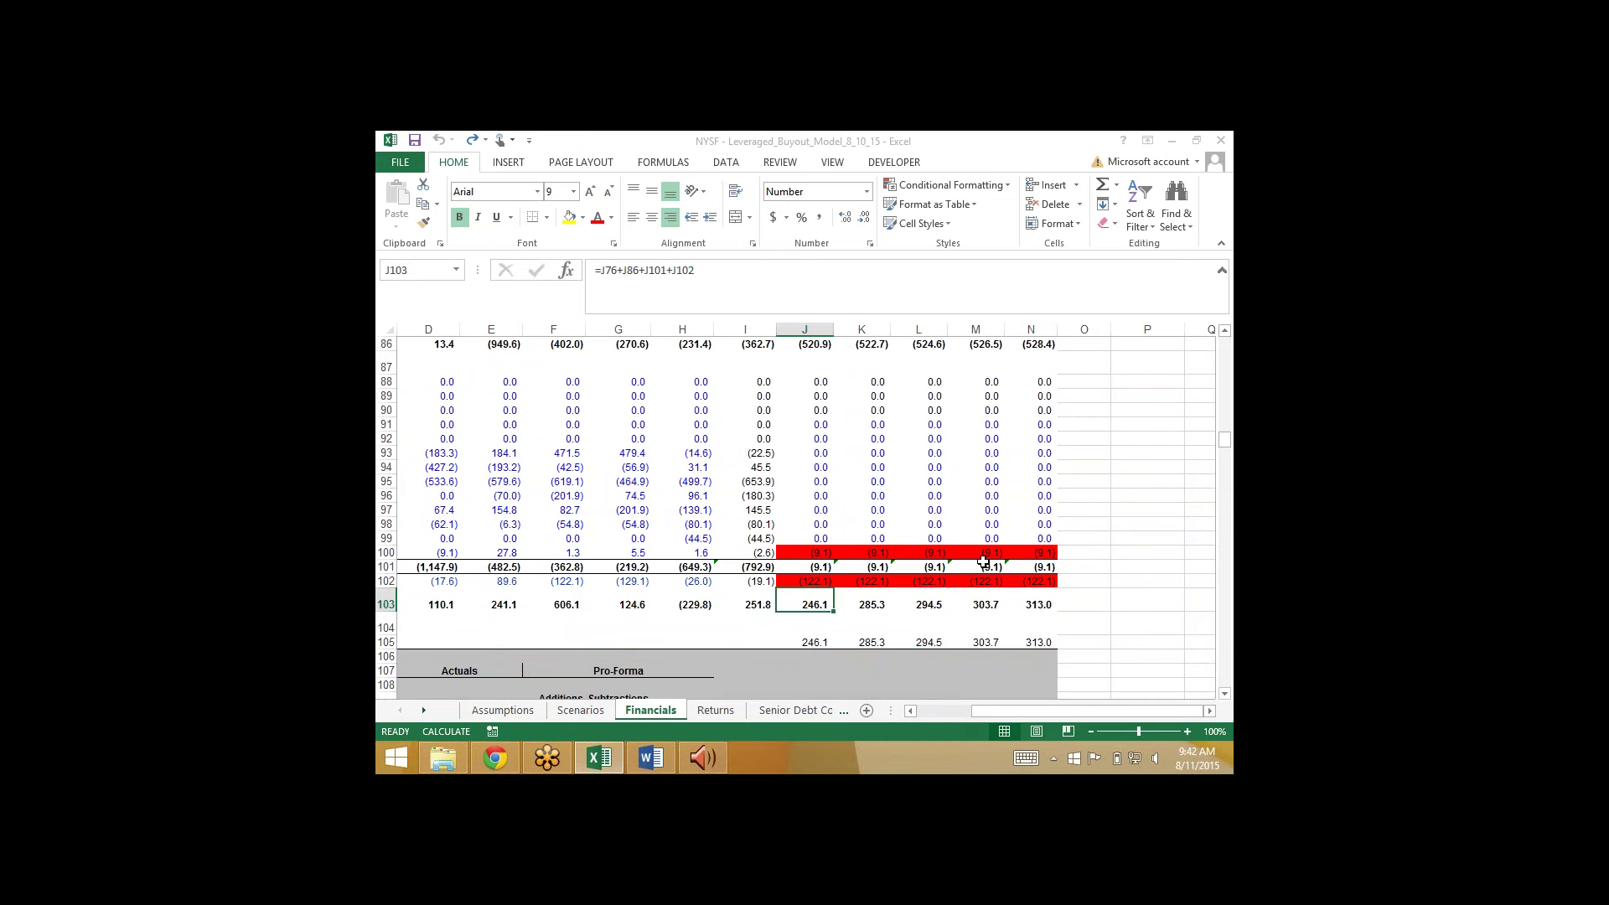
Step: Review the formulas for total change in cash across the historical, nine-month and LTM columns
key(Left)
key(Left)
key(Left)
key(Left)
key(Left)
key(Right)
key(Right)
key(Right)
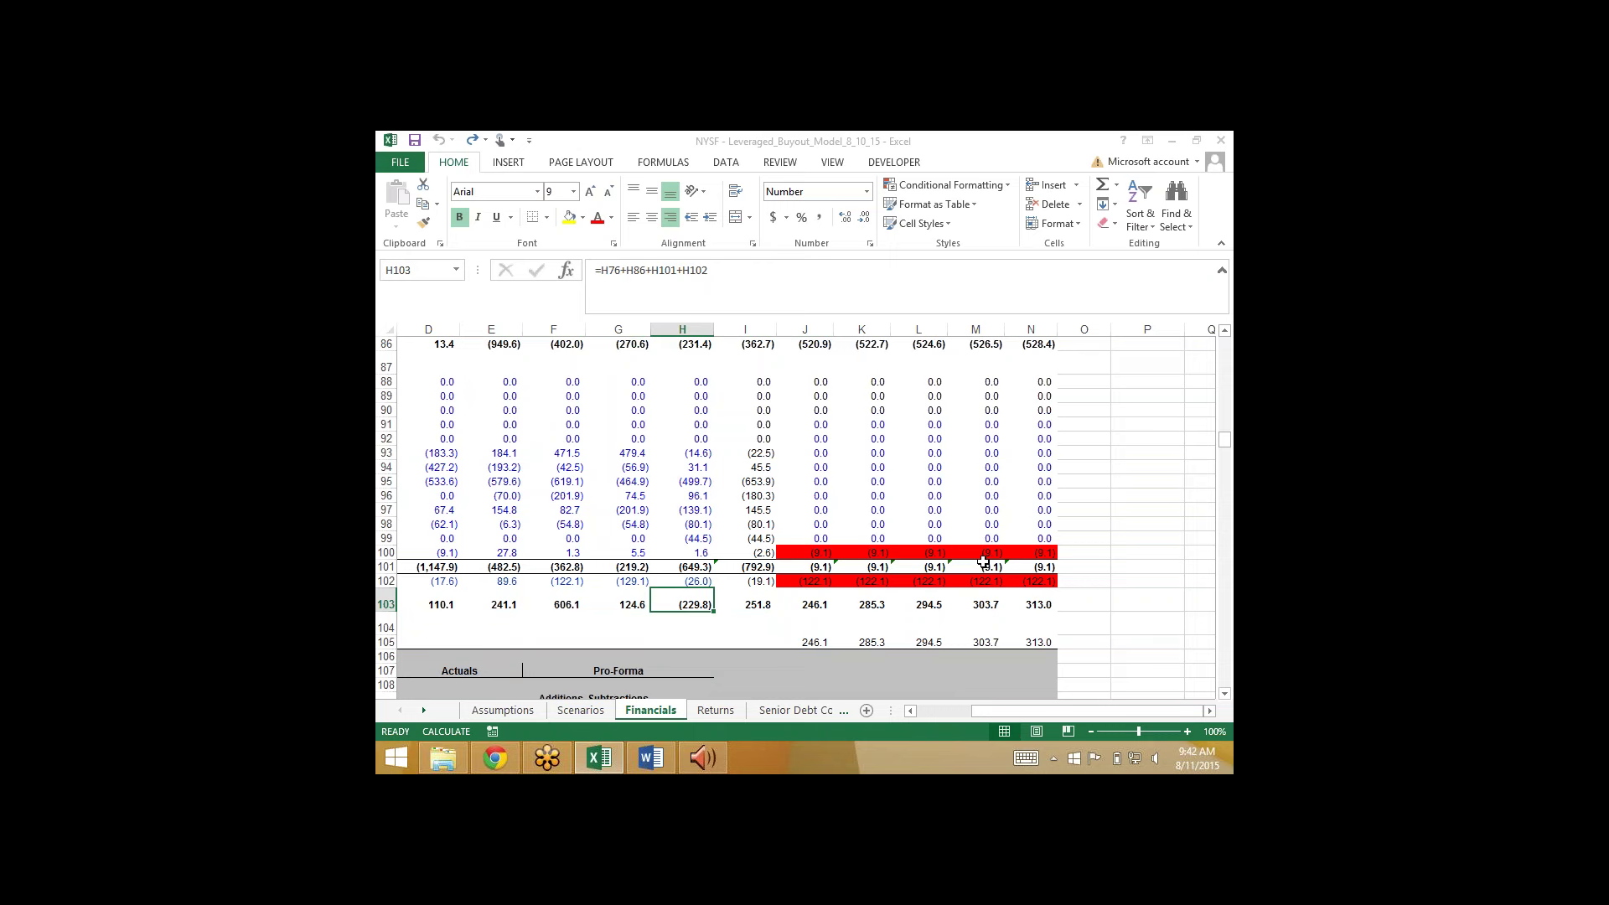
key(Left)
key(Right)
key(Right)
key(Left)
key(Left)
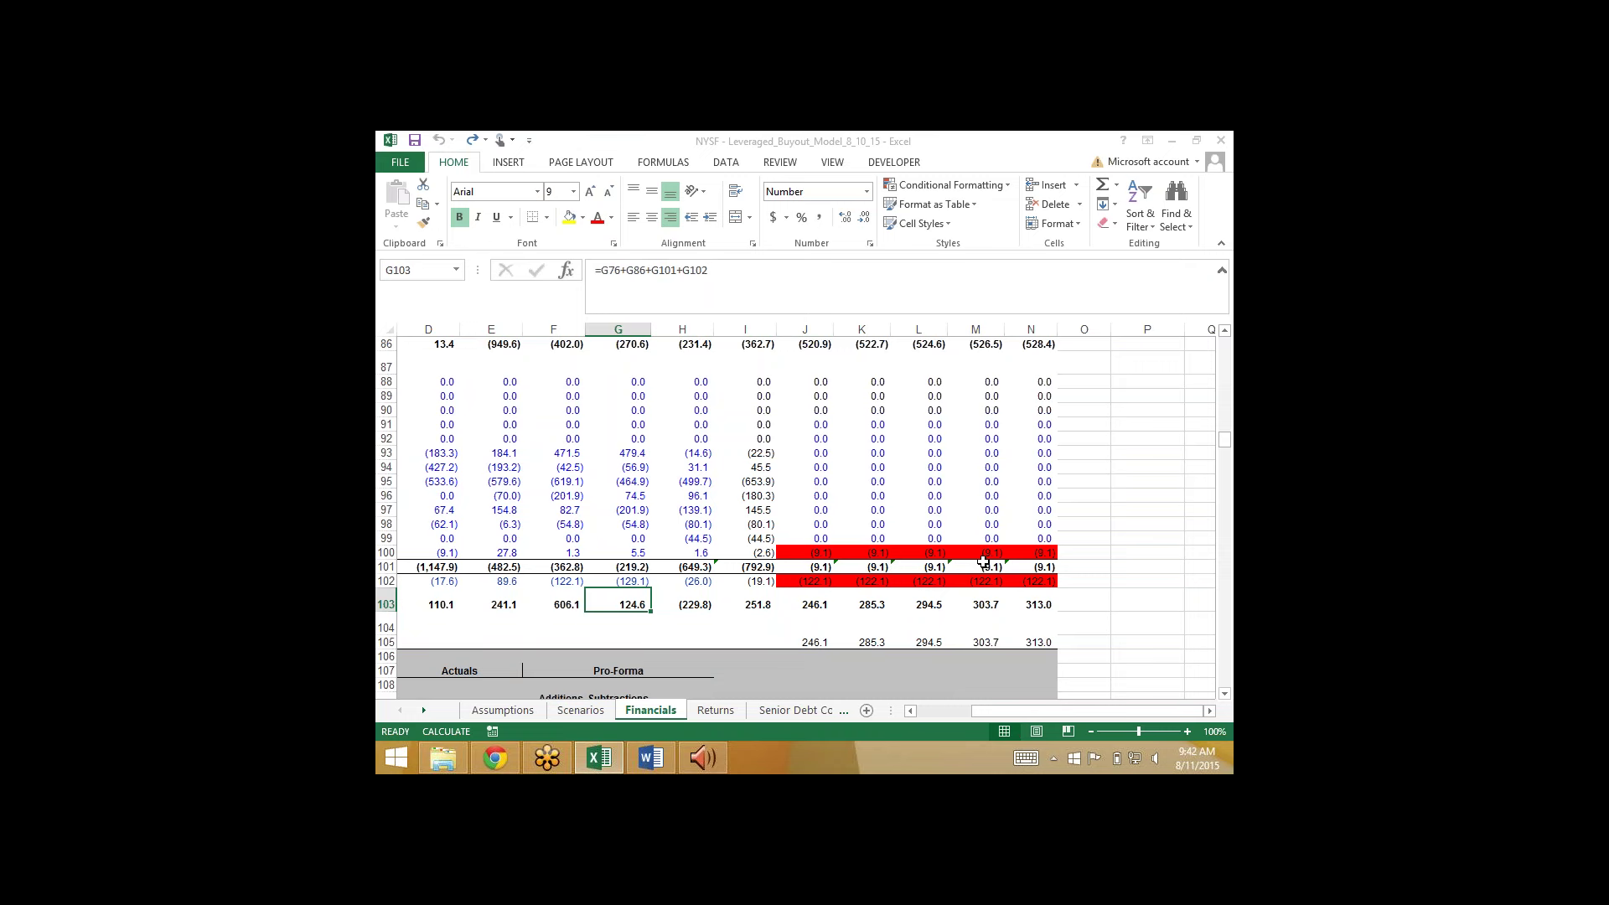
Step: Examine the 2014E capital expenditures formula in the investing cash flows
scroll(983, 562, up, 1)
scroll(984, 562, up, 7)
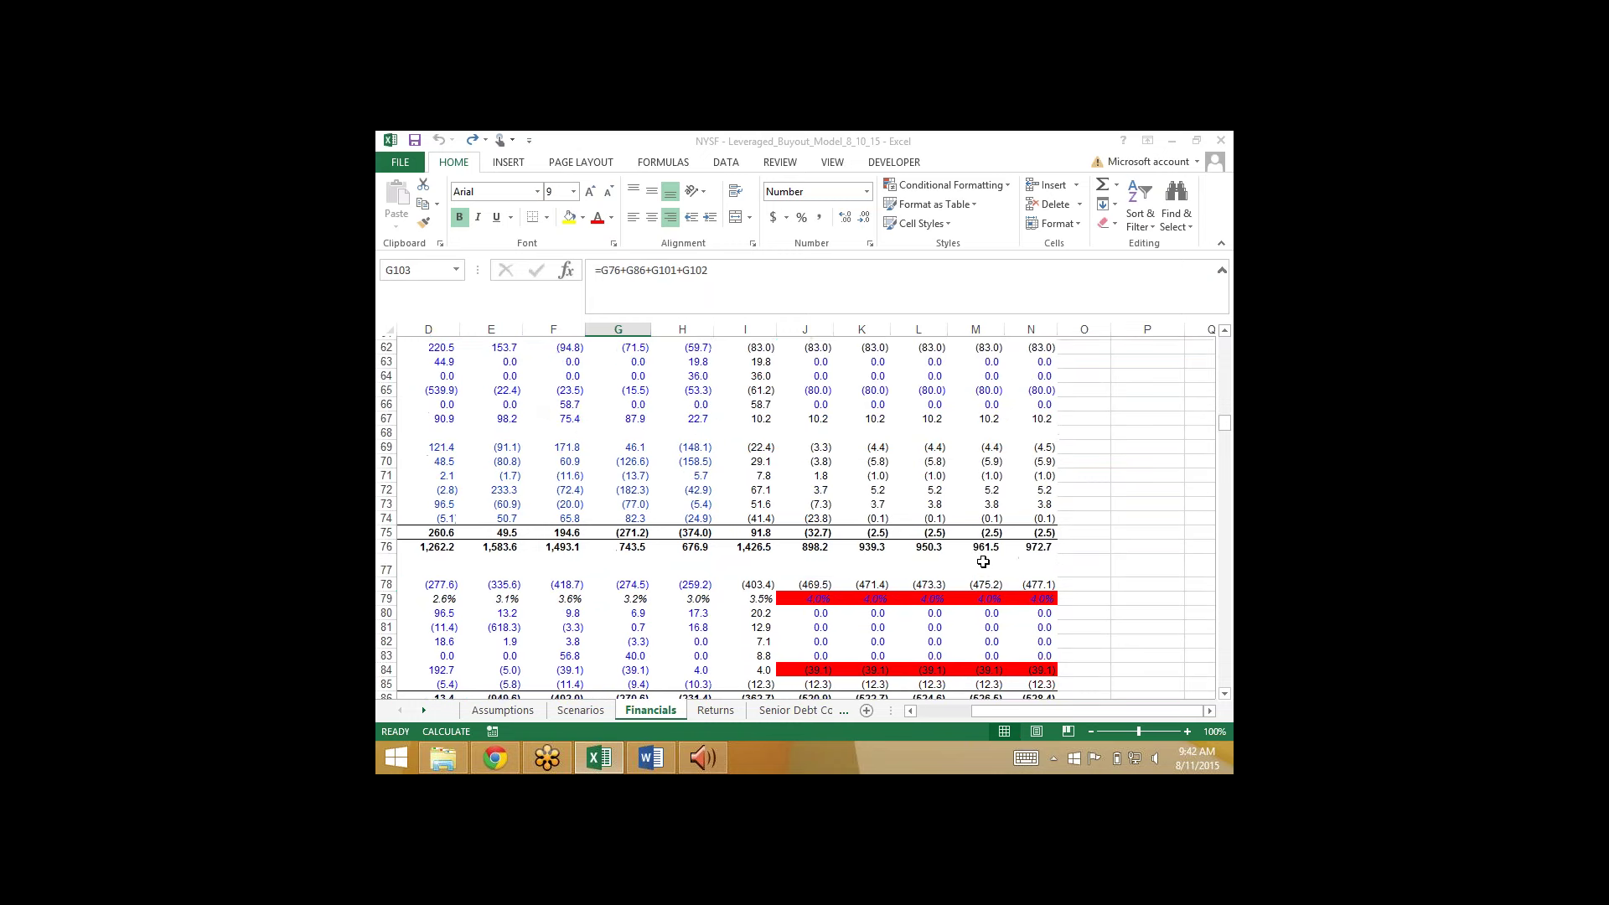
click(805, 561)
key(Down)
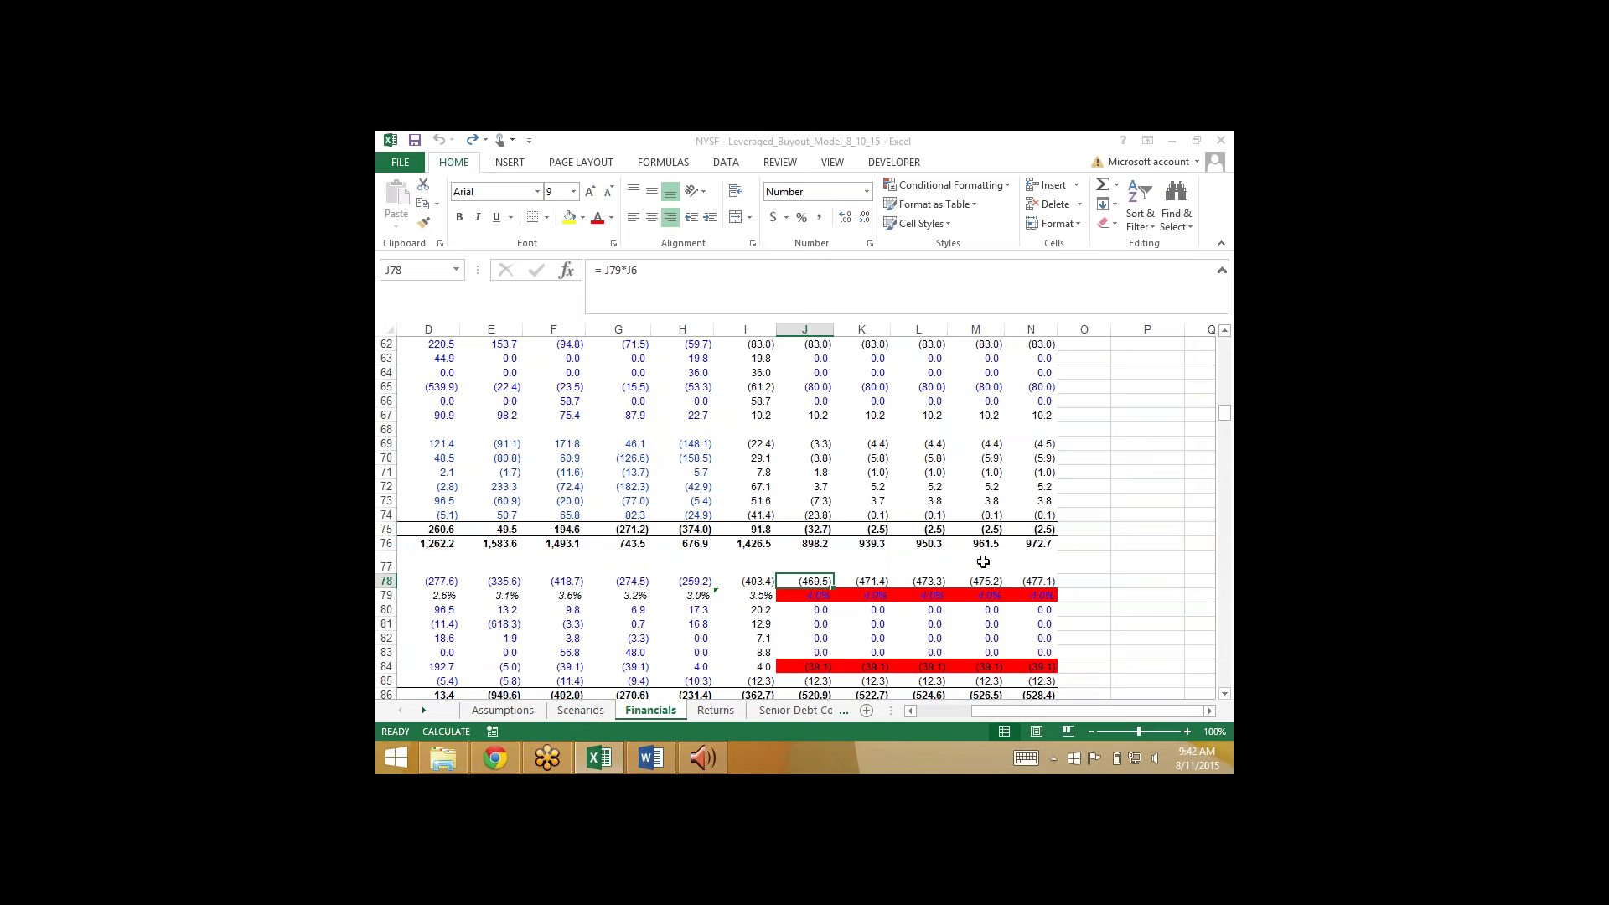
Step: Review the 2014E operating cash flow lines from the operating total up through the working capital changes to row 64
key(Up)
key(Up)
key(Up)
key(Up)
key(Up)
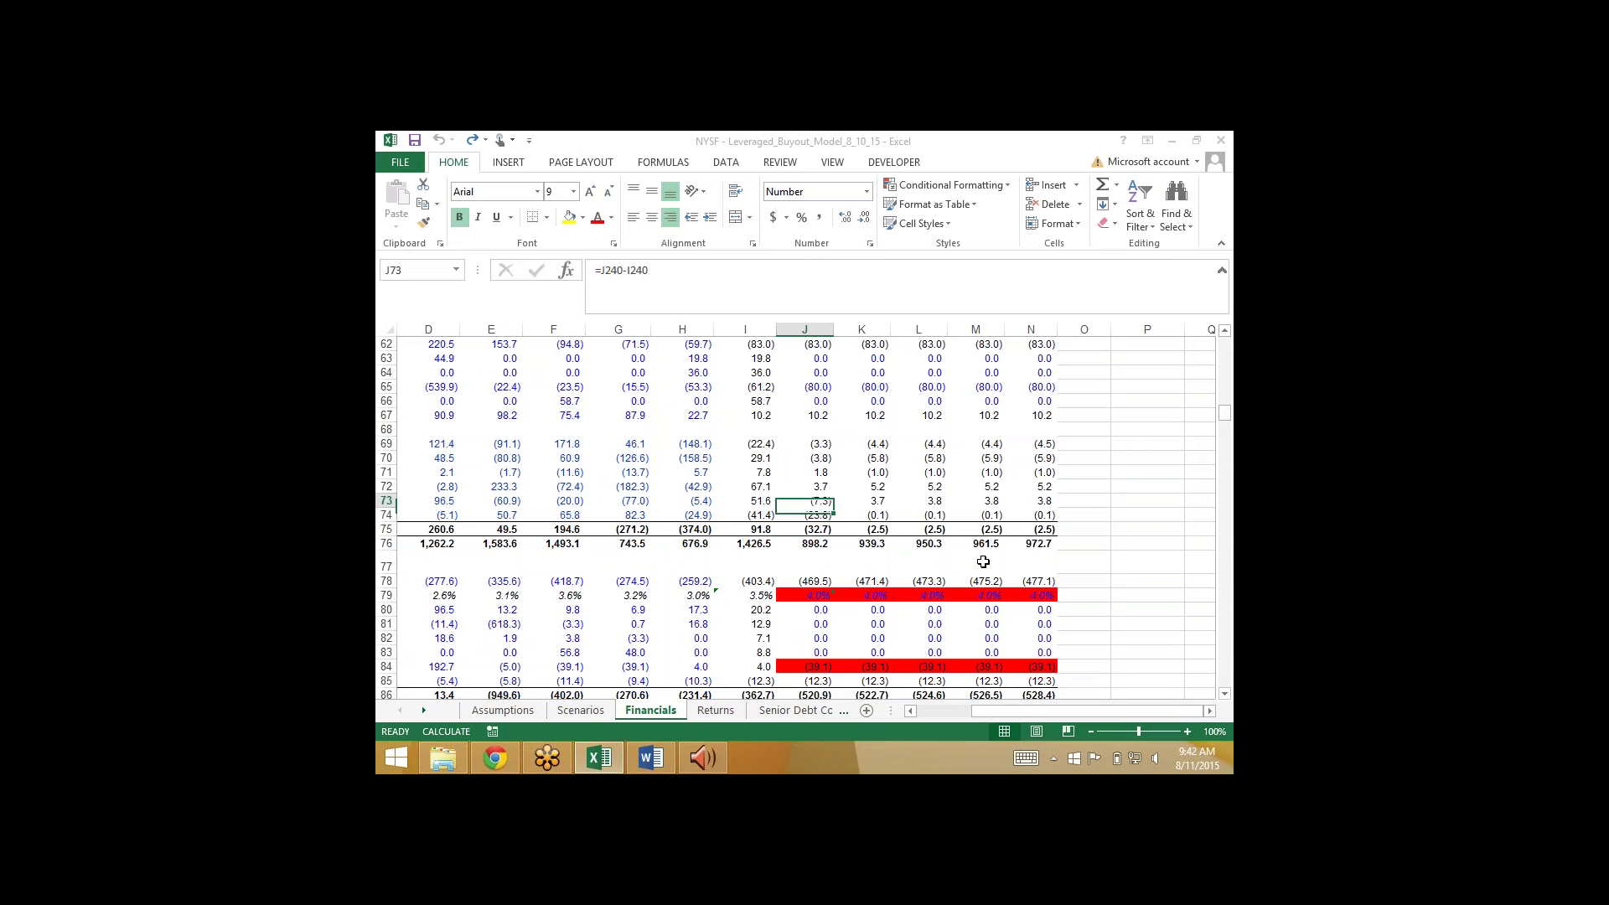
key(Up)
key(Up)
key(Up)
key(Up)
key(Up)
key(Up)
key(Up)
key(Up)
key(Up)
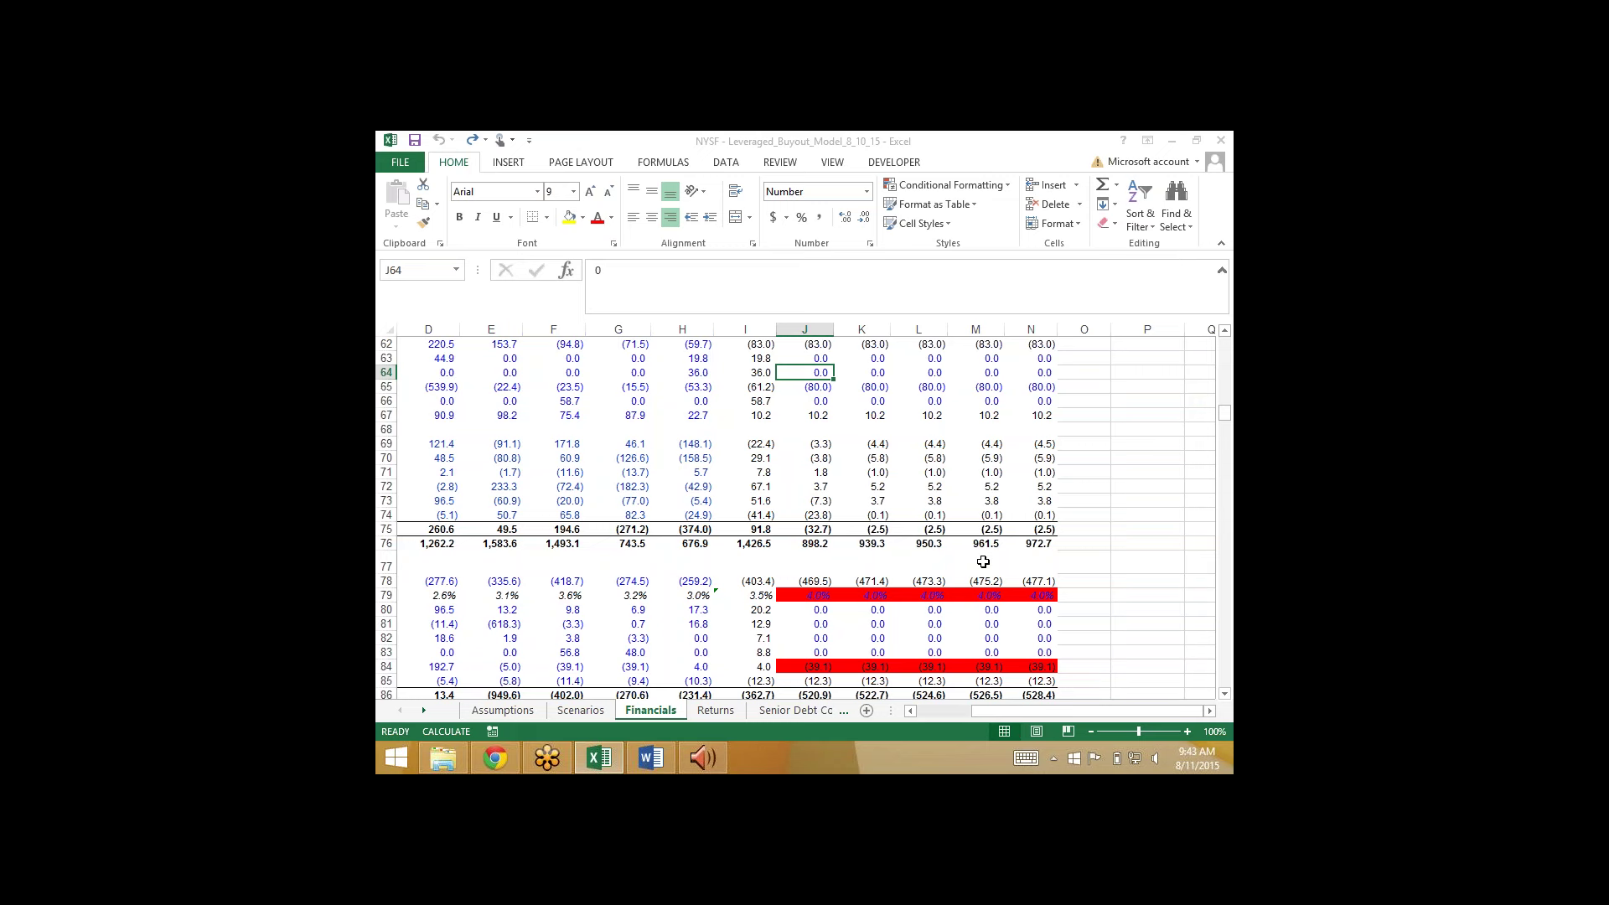
Step: Review the 2014E column from the operating cash flow lines back up to the income statement's revenue growth assumption
key(Up)
key(Up)
key(Up)
key(Up)
key(Up)
key(Up)
key(Up)
key(Up)
key(Up)
key(Up)
key(Up)
key(Up)
key(Up)
key(Up)
key(Up)
key(Up)
key(Up)
key(Up)
key(Up)
key(Up)
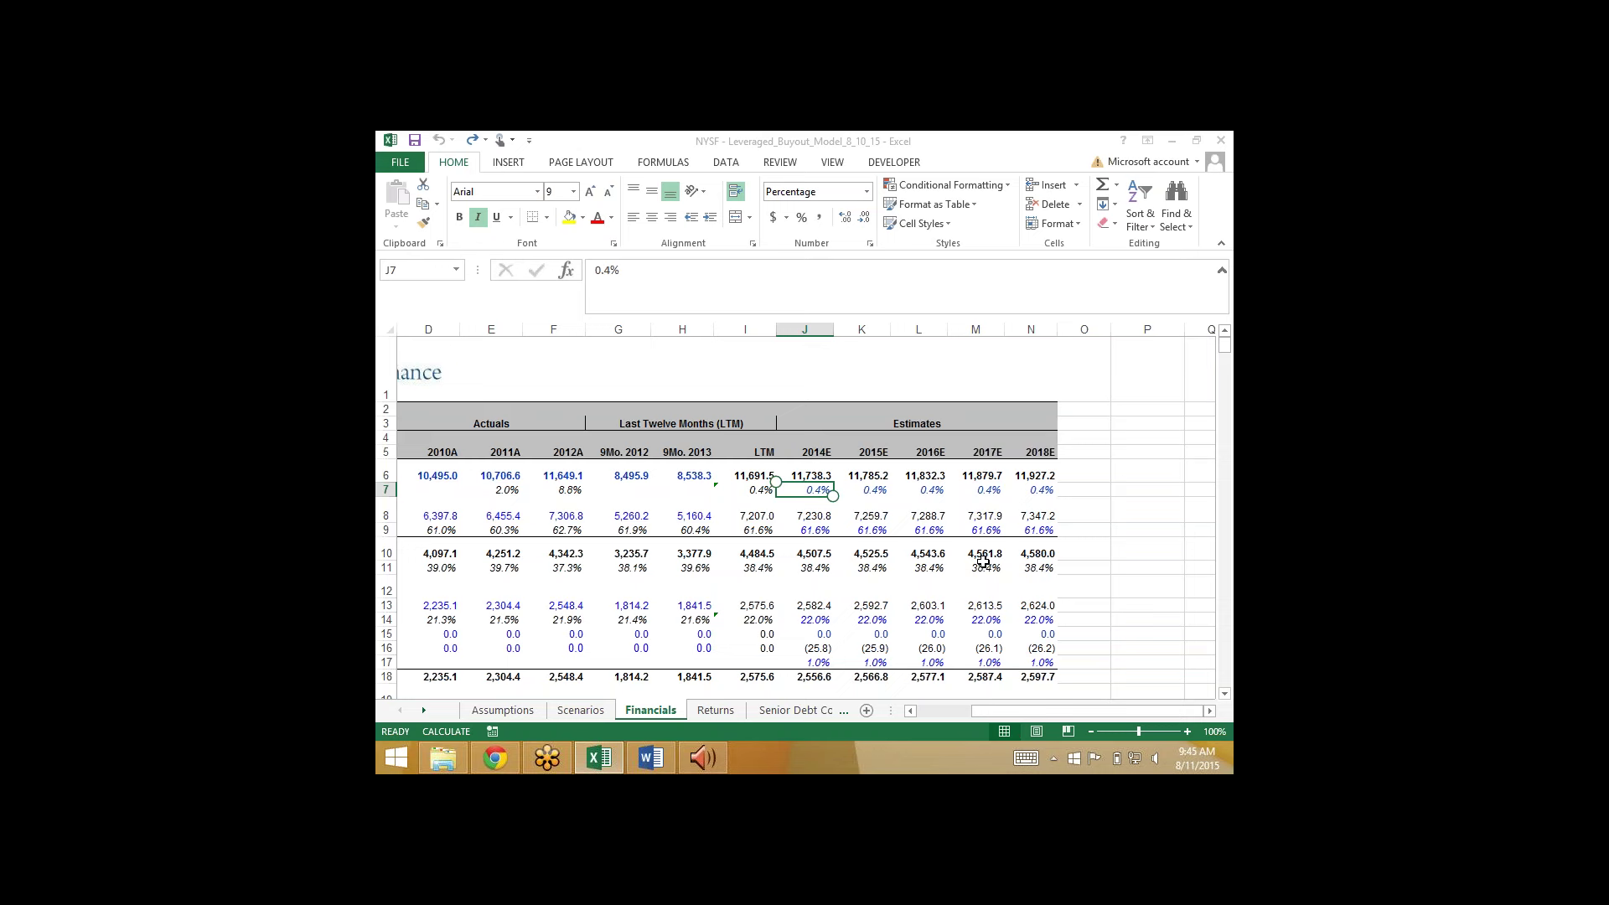
Step: Set the 2014E cost savings as a percentage of SG&A to 5%
key(Down)
key(Down)
key(Down)
key(Down)
key(Down)
key(Down)
key(Down)
key(Down)
key(Down)
key(Down)
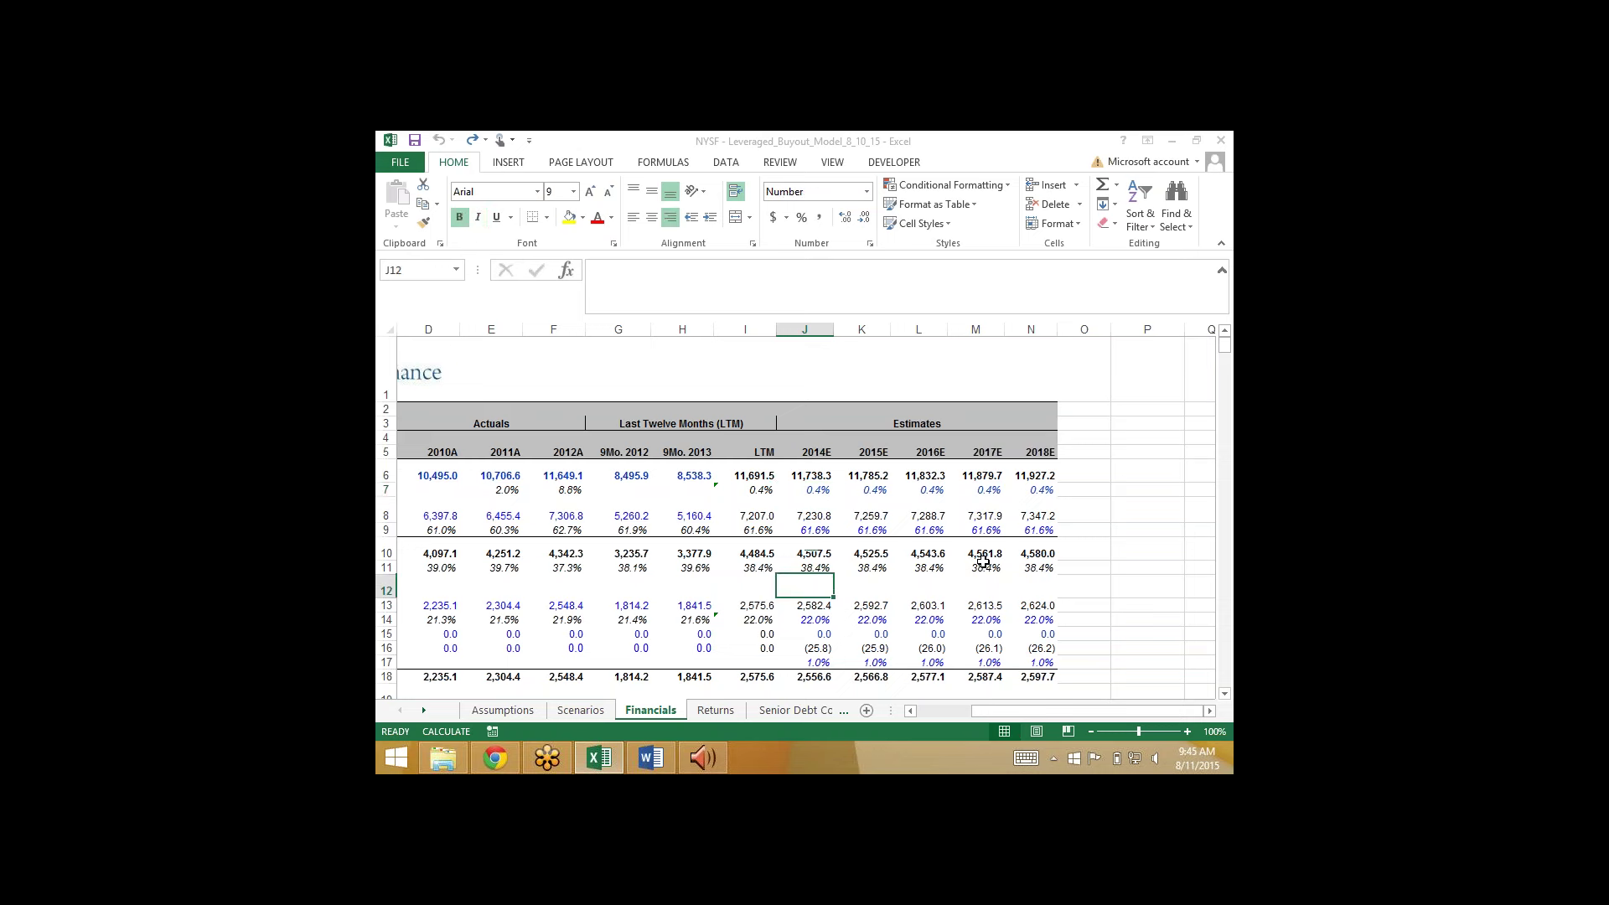
text(5)
key(Right)
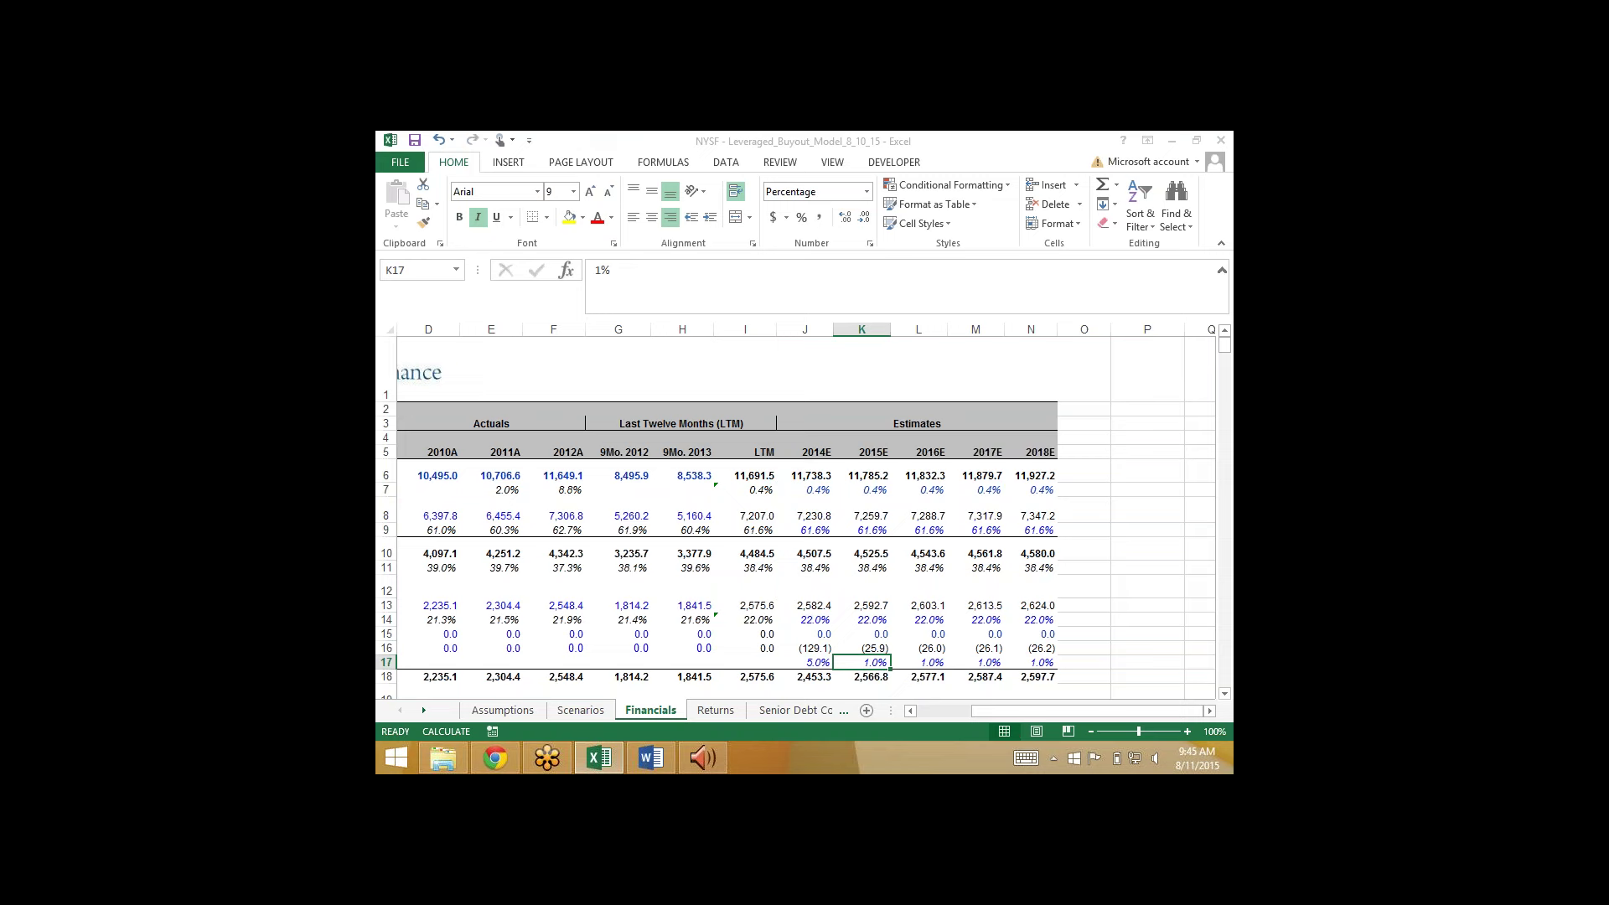
Step: Copy the 5% cost savings rate across through 2018E and check 3G's IRR on the Returns sheet
key(Left)
scroll(804, 511, left, 2)
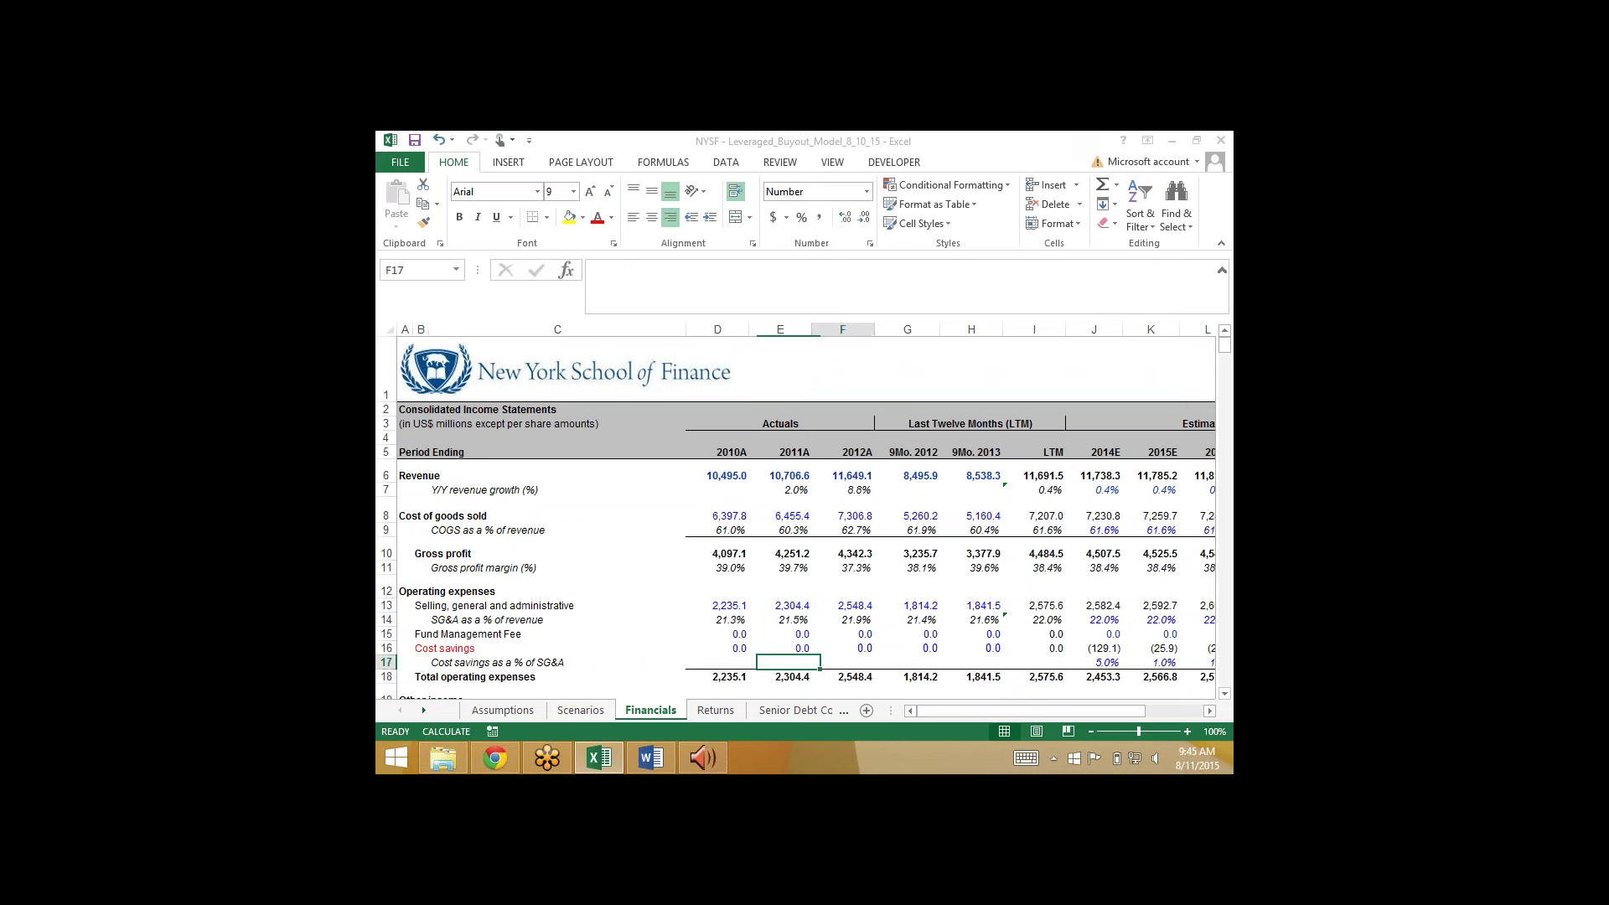
key(shift+Right)
key(shift+Right)
key(shift+Right)
key(shift+Right)
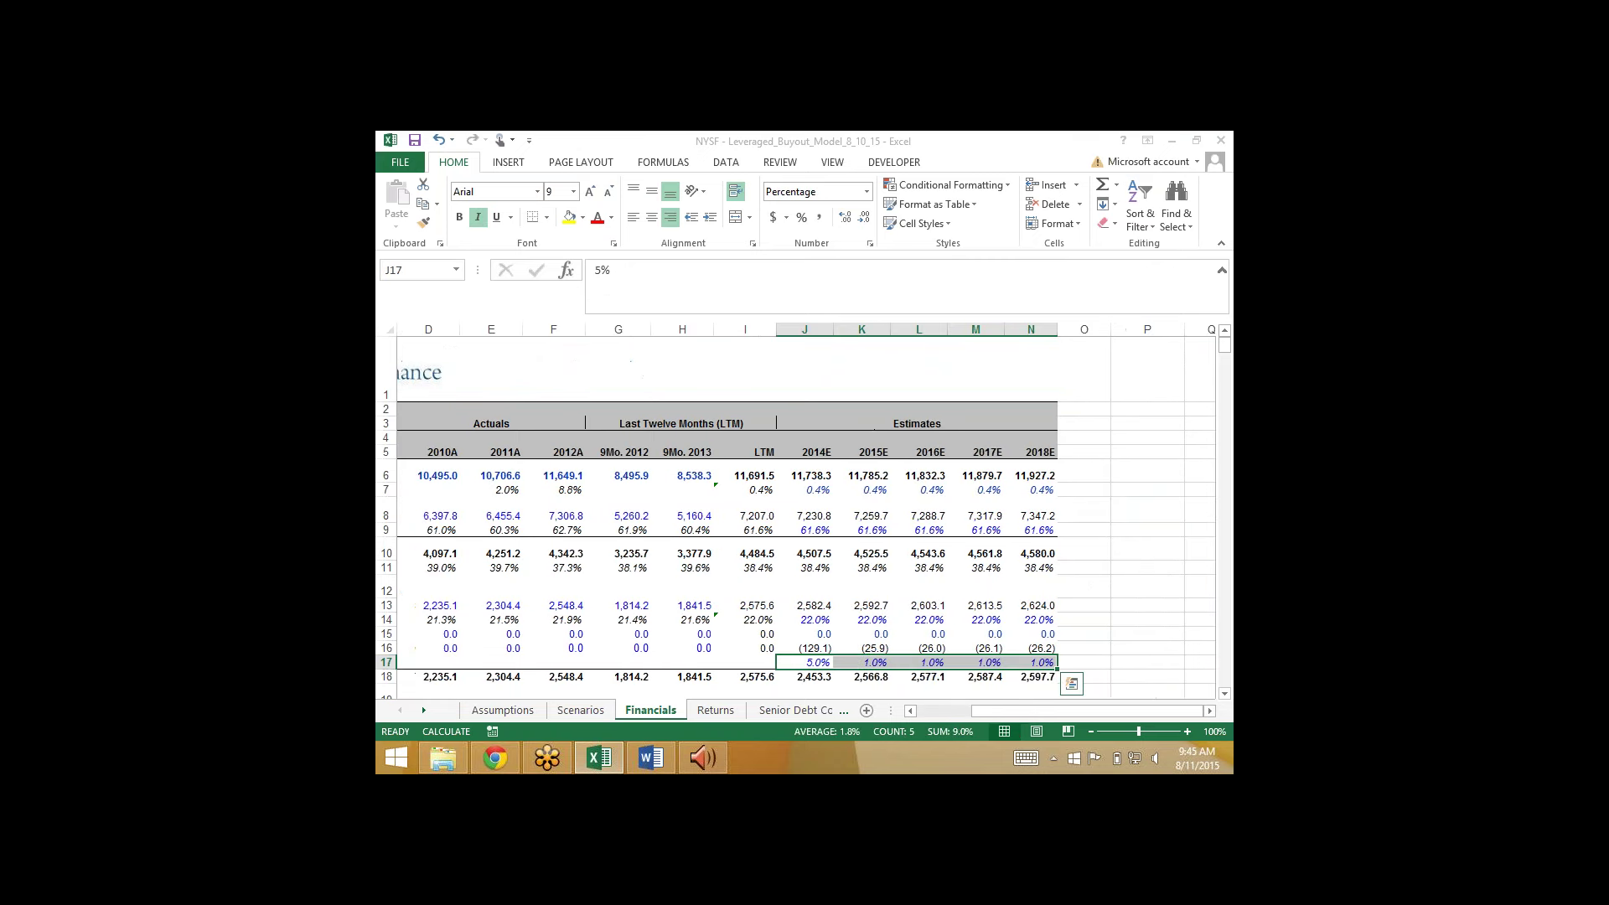
click(716, 710)
click(794, 642)
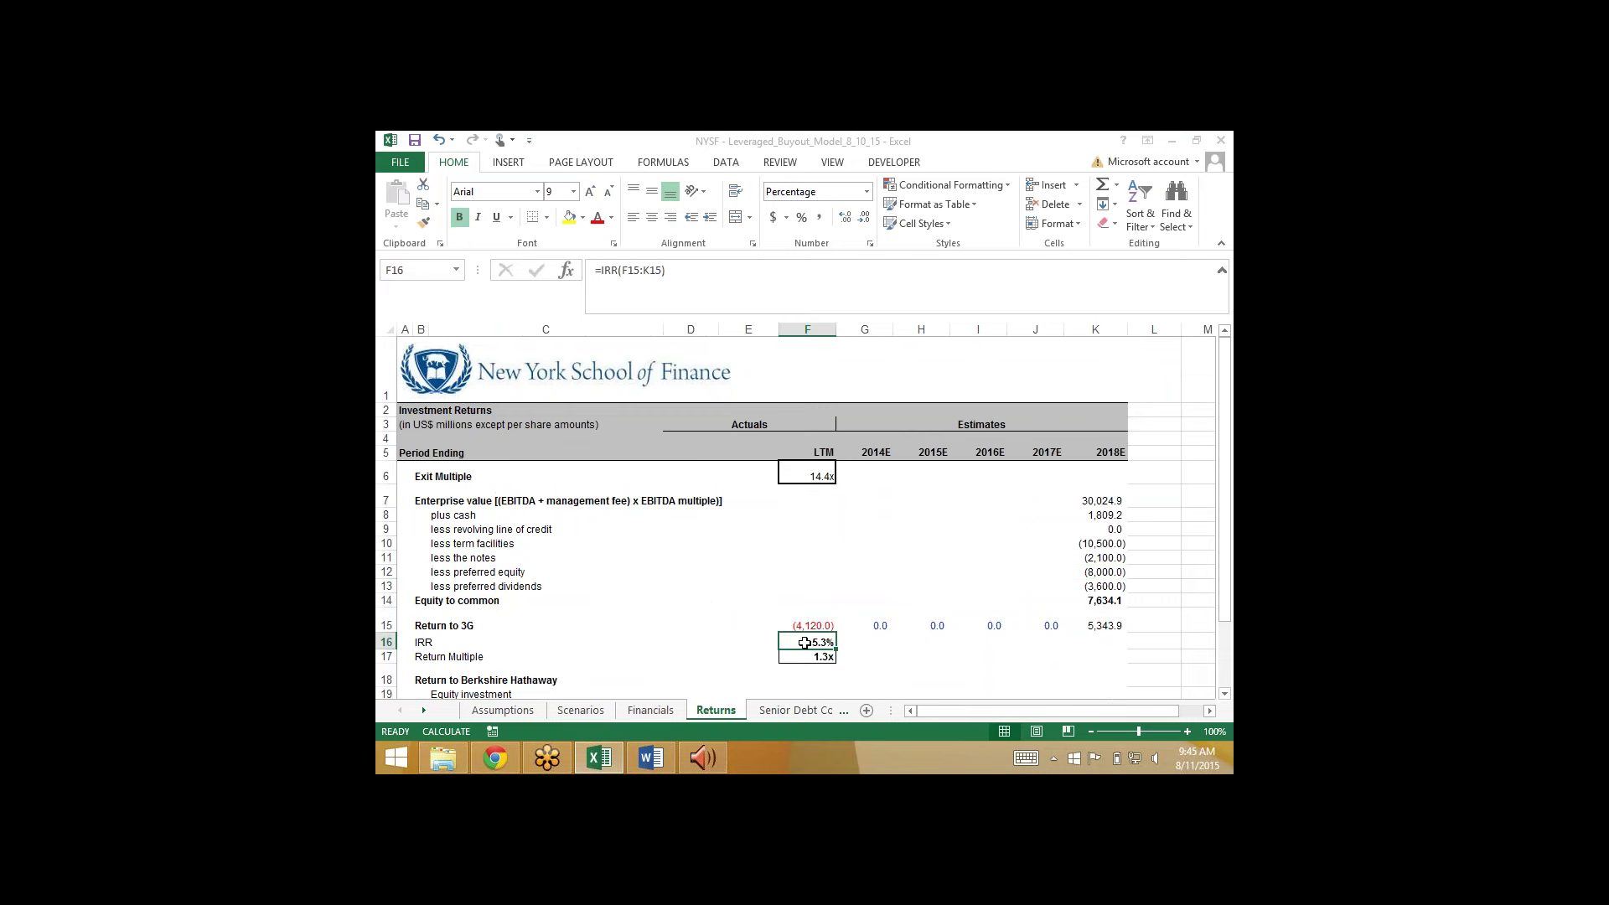
Step: On the Financials sheet, set the cost savings as a percentage of SG&A to 10% for 2014E through 2018E
click(650, 710)
click(805, 661)
text(10%)
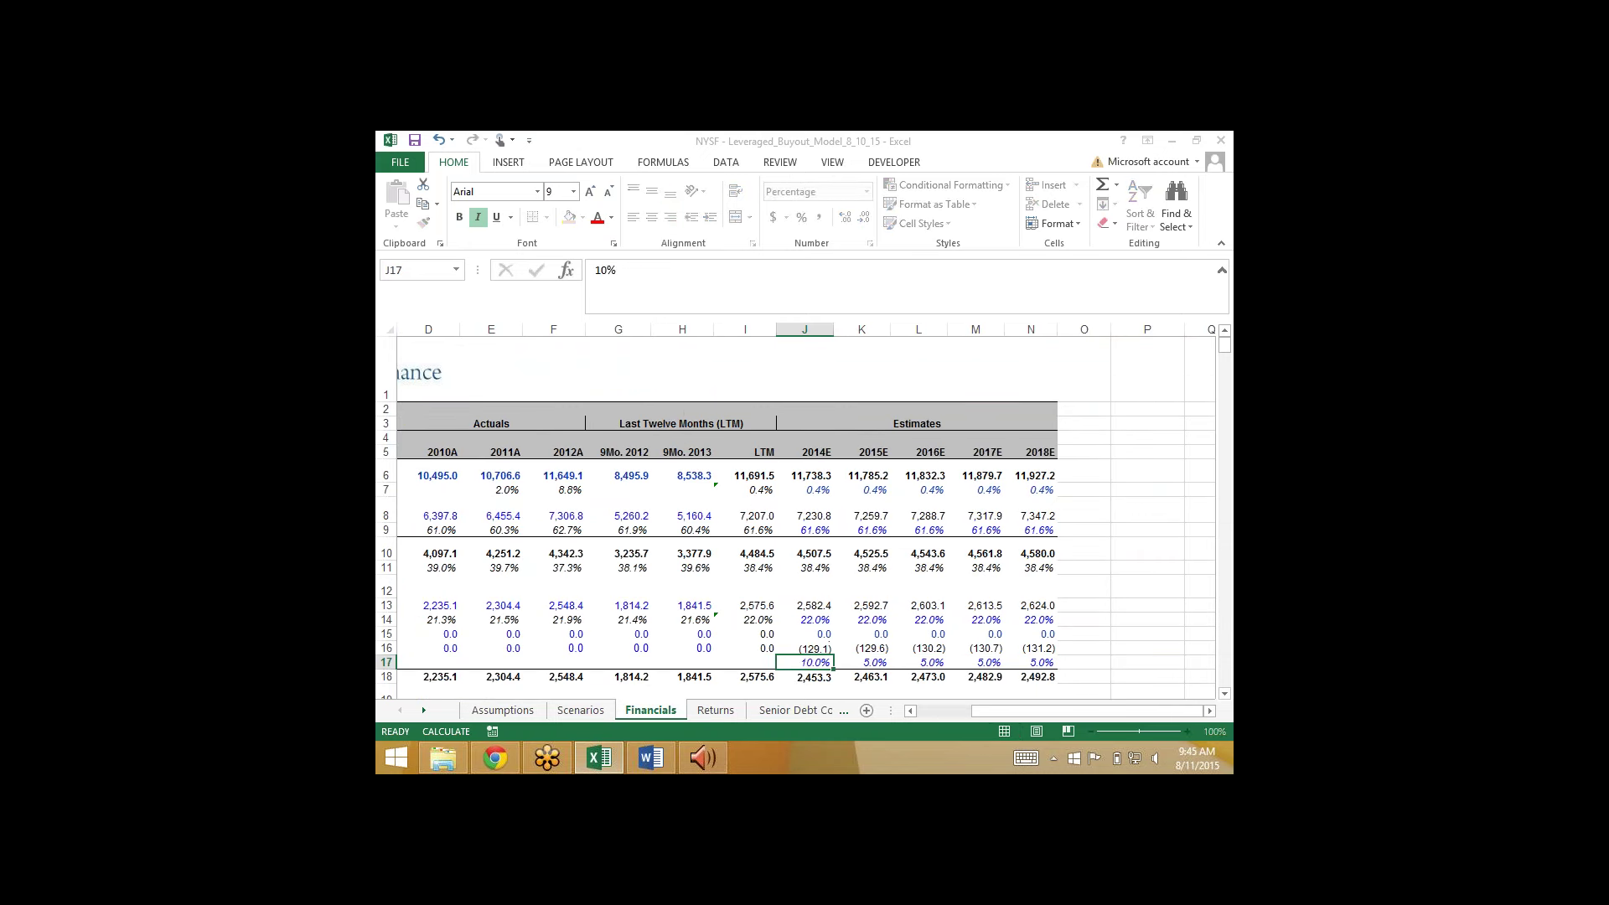
key(Return)
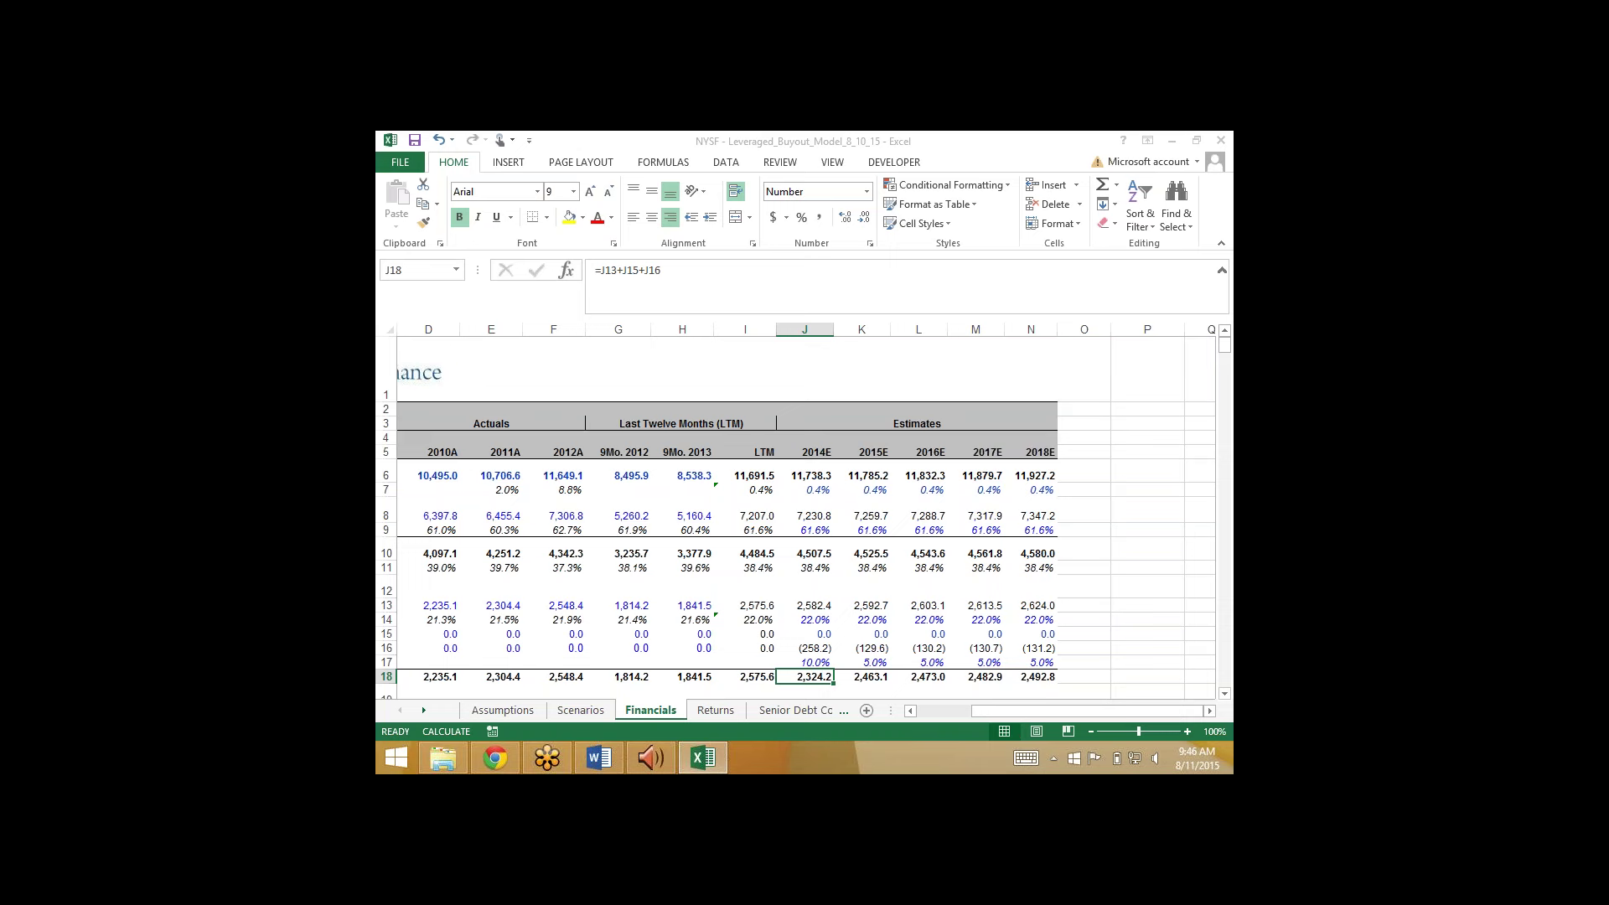
key(Up)
key(shift+Right)
key(shift+Right)
key(shift+Right)
key(shift+Right)
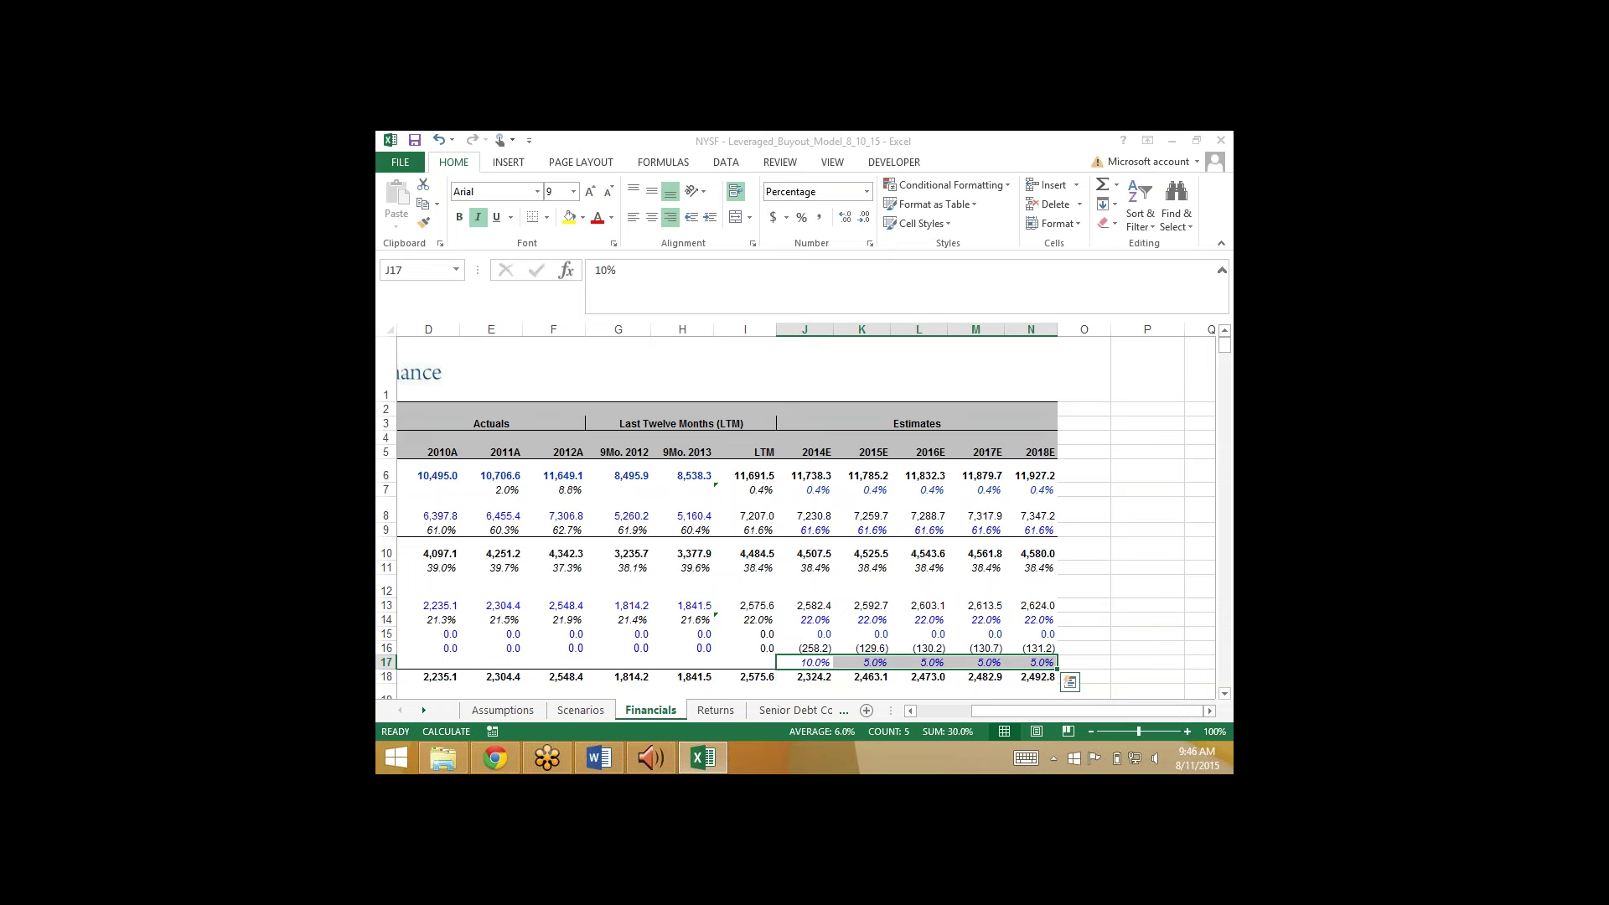
key(ctrl+r)
Step: Check 3G's IRR and return multiple formulas on the Returns sheet
click(714, 710)
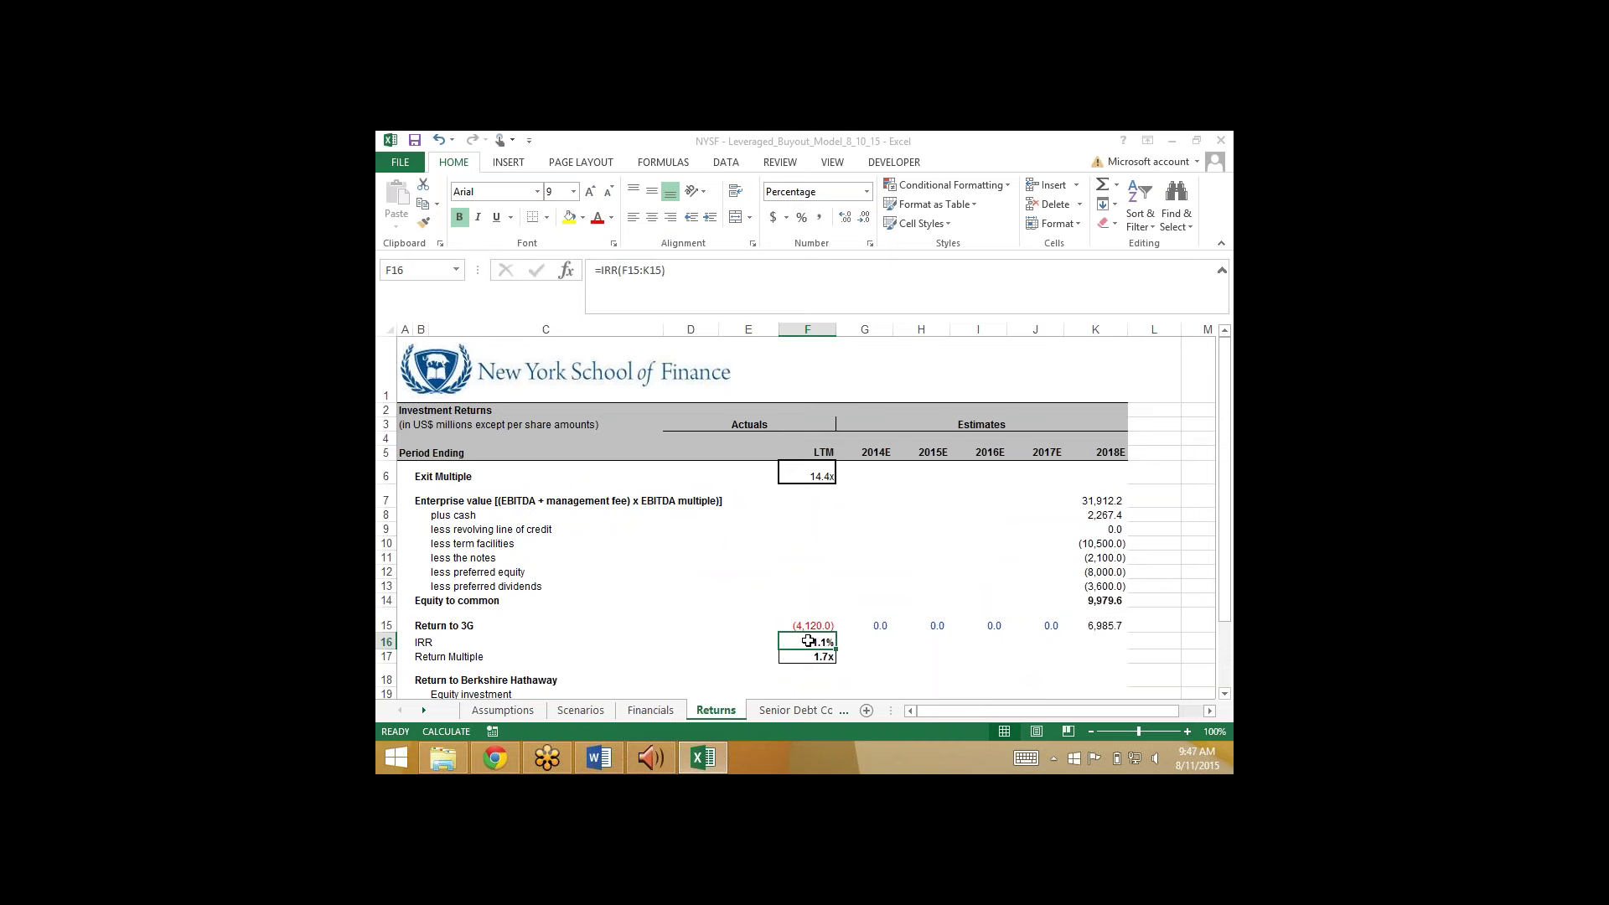
key(Down)
key(Down)
key(Down)
key(Down)
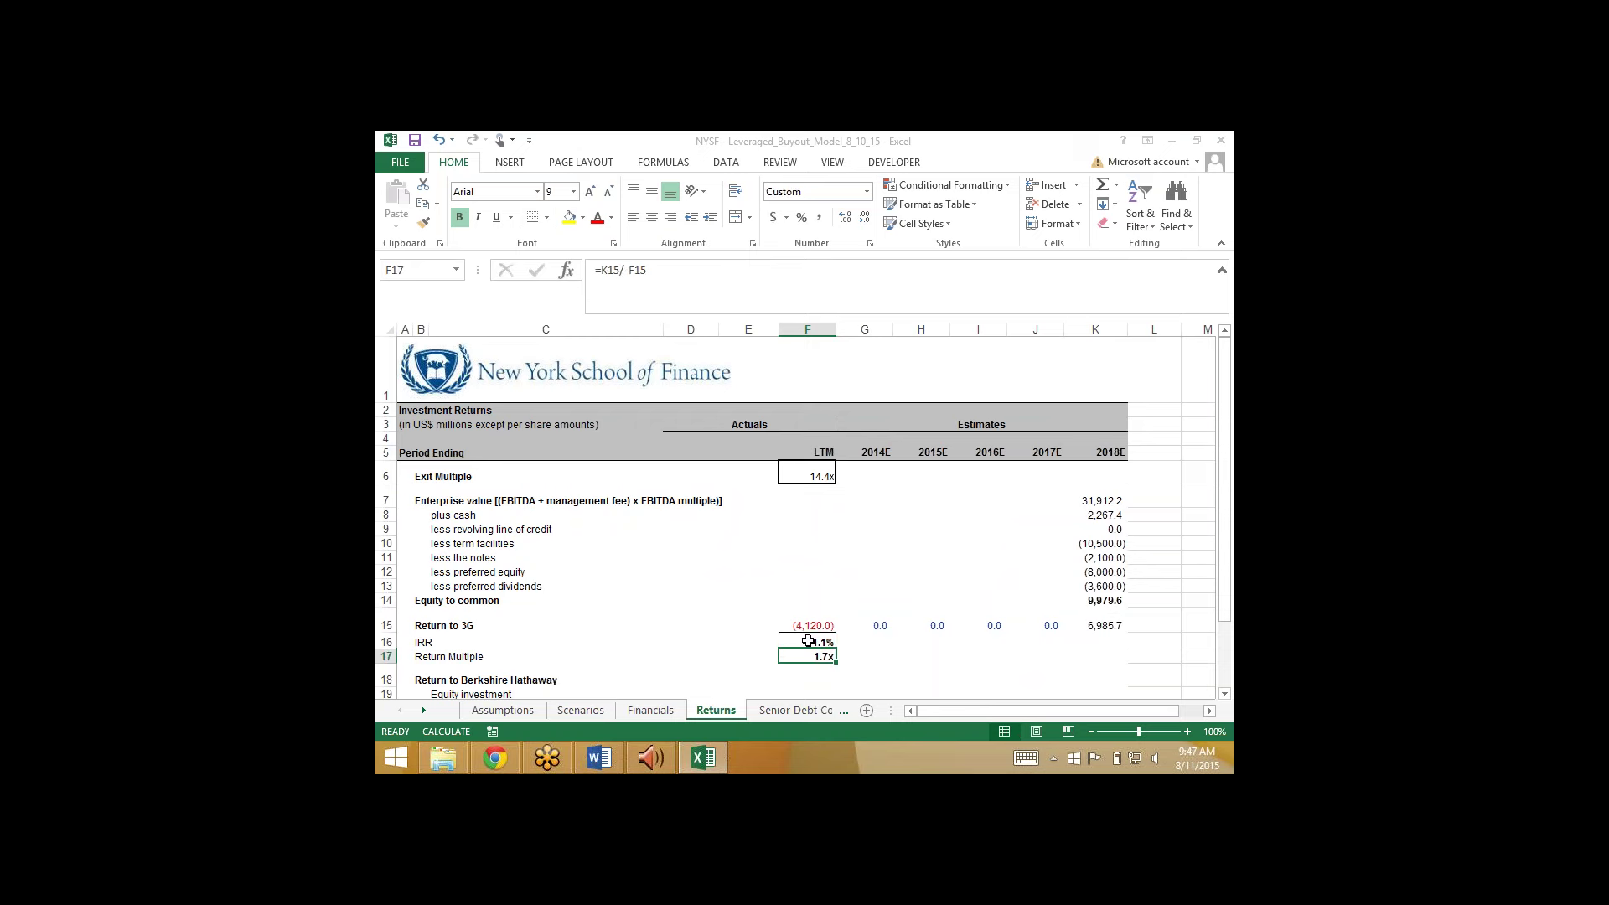
key(Up)
key(Up)
key(Up)
key(Up)
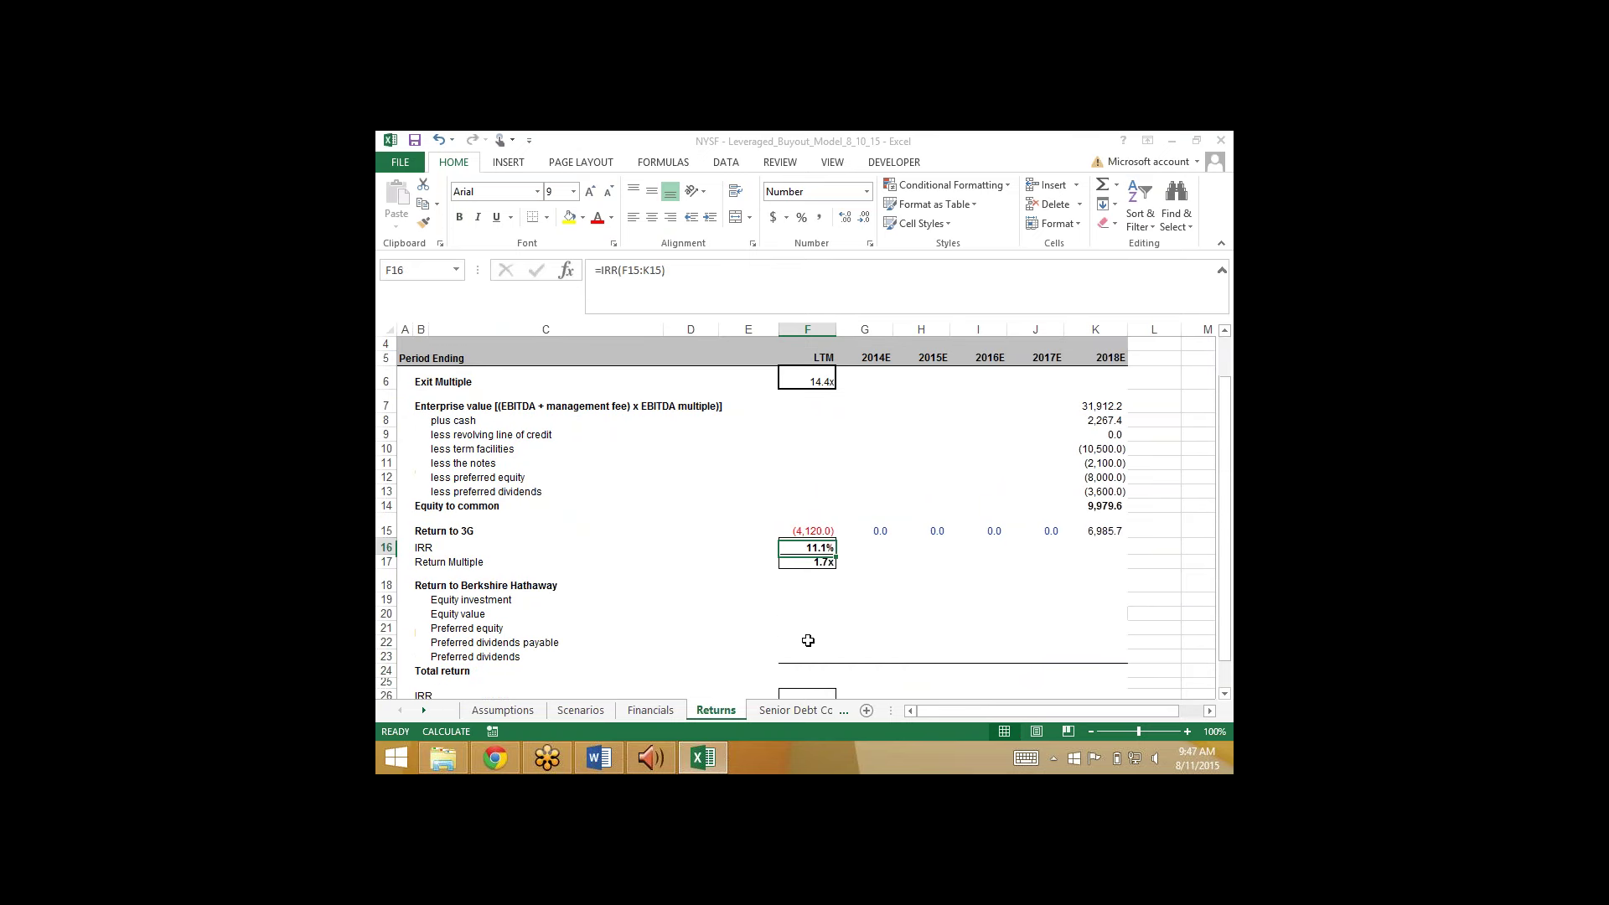
Step: Look over the Return to Berkshire Hathaway section down to its preferred equity line
key(Down)
key(Down)
key(Down)
key(Down)
key(Down)
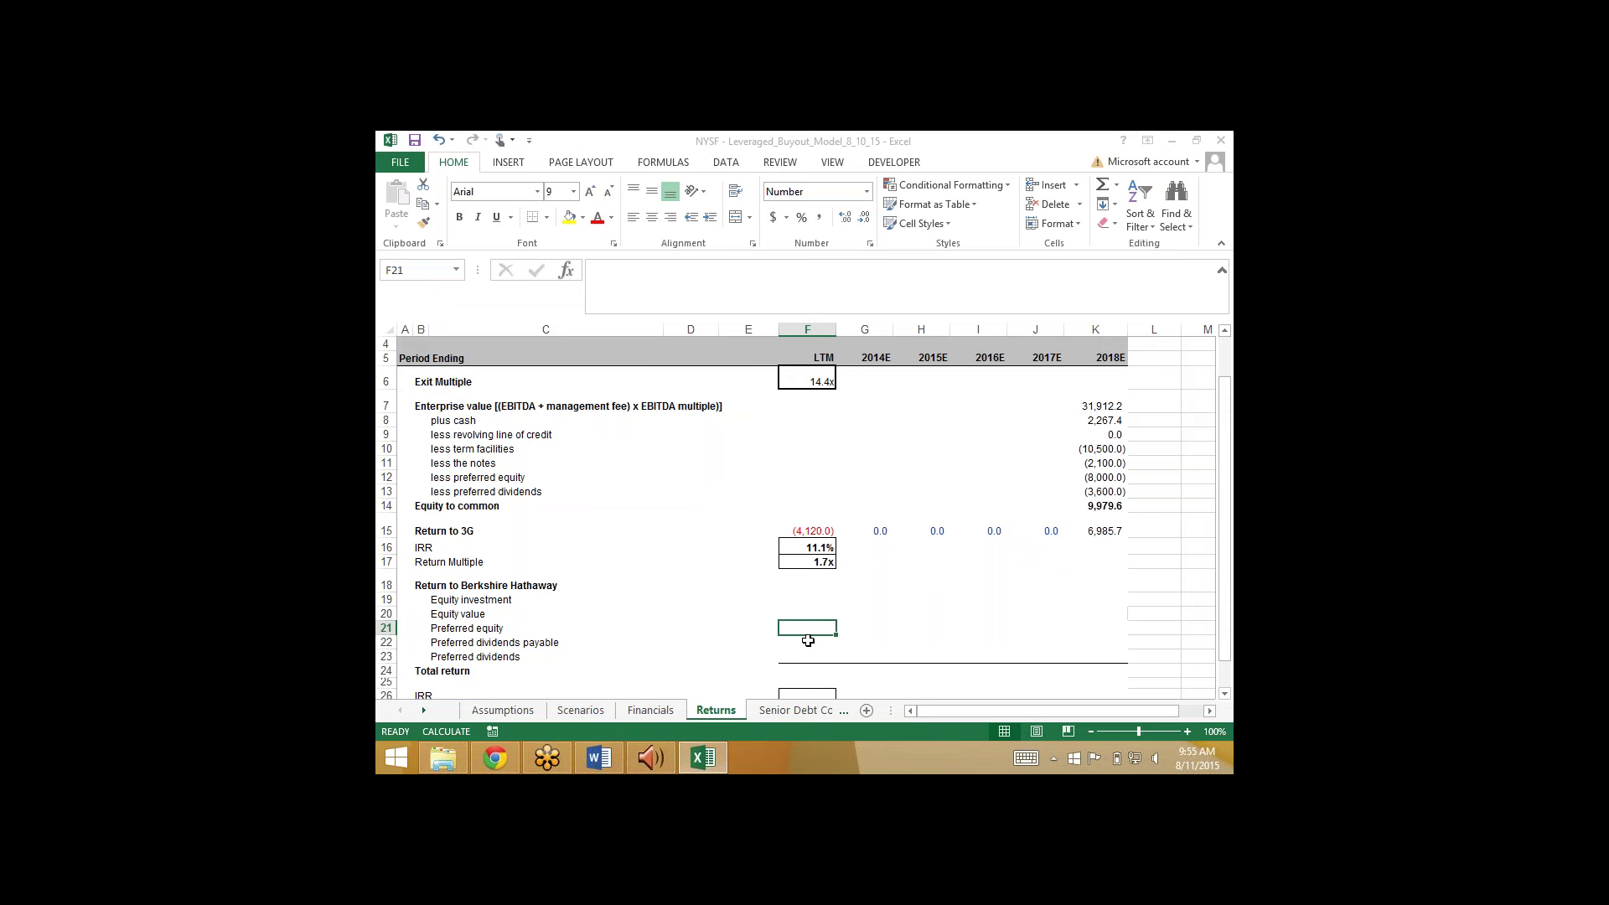
Step: Examine the 2014E total change in cash formula in row 103 of the Financials sheet
key(ctrl+Page_Up)
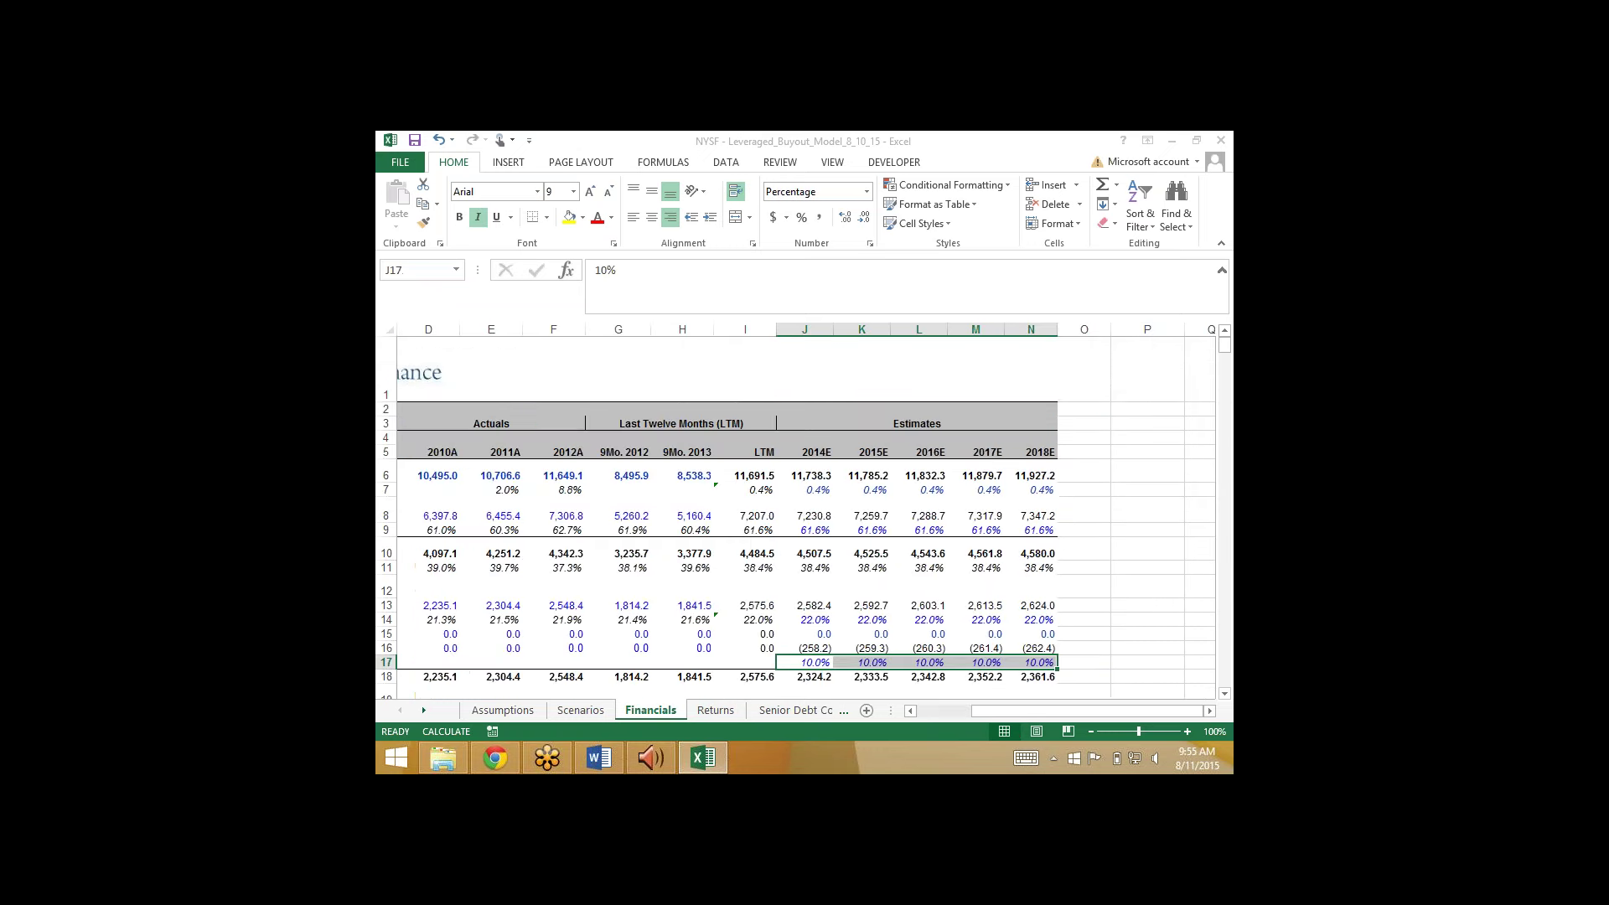
scroll(794, 525, down, 5)
scroll(794, 525, down, 5)
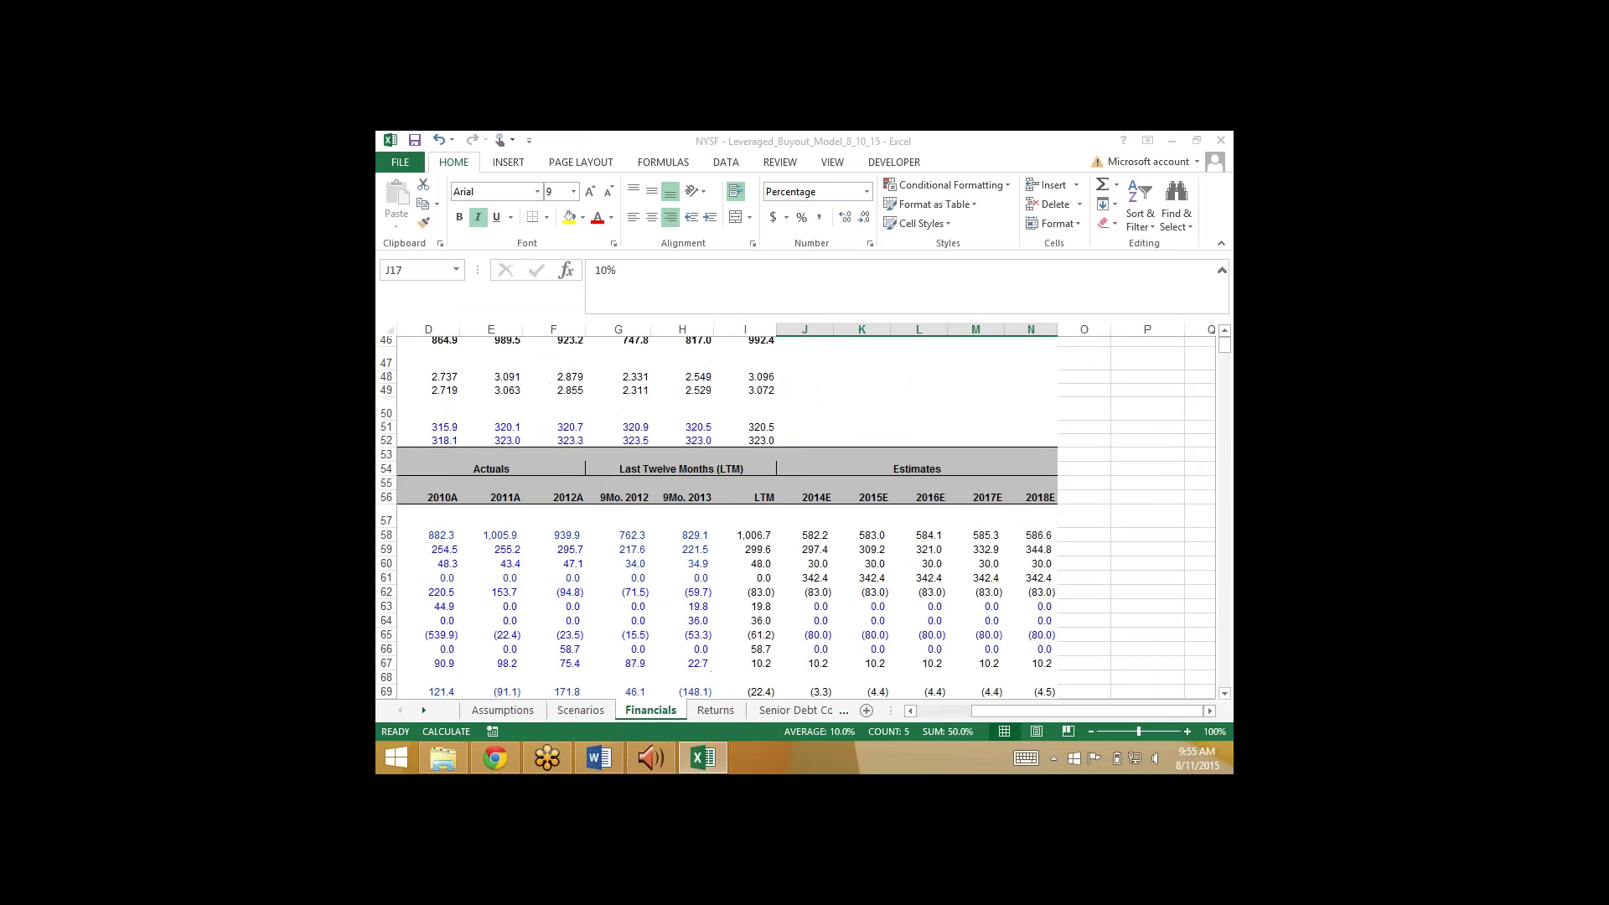
scroll(794, 526, down, 13)
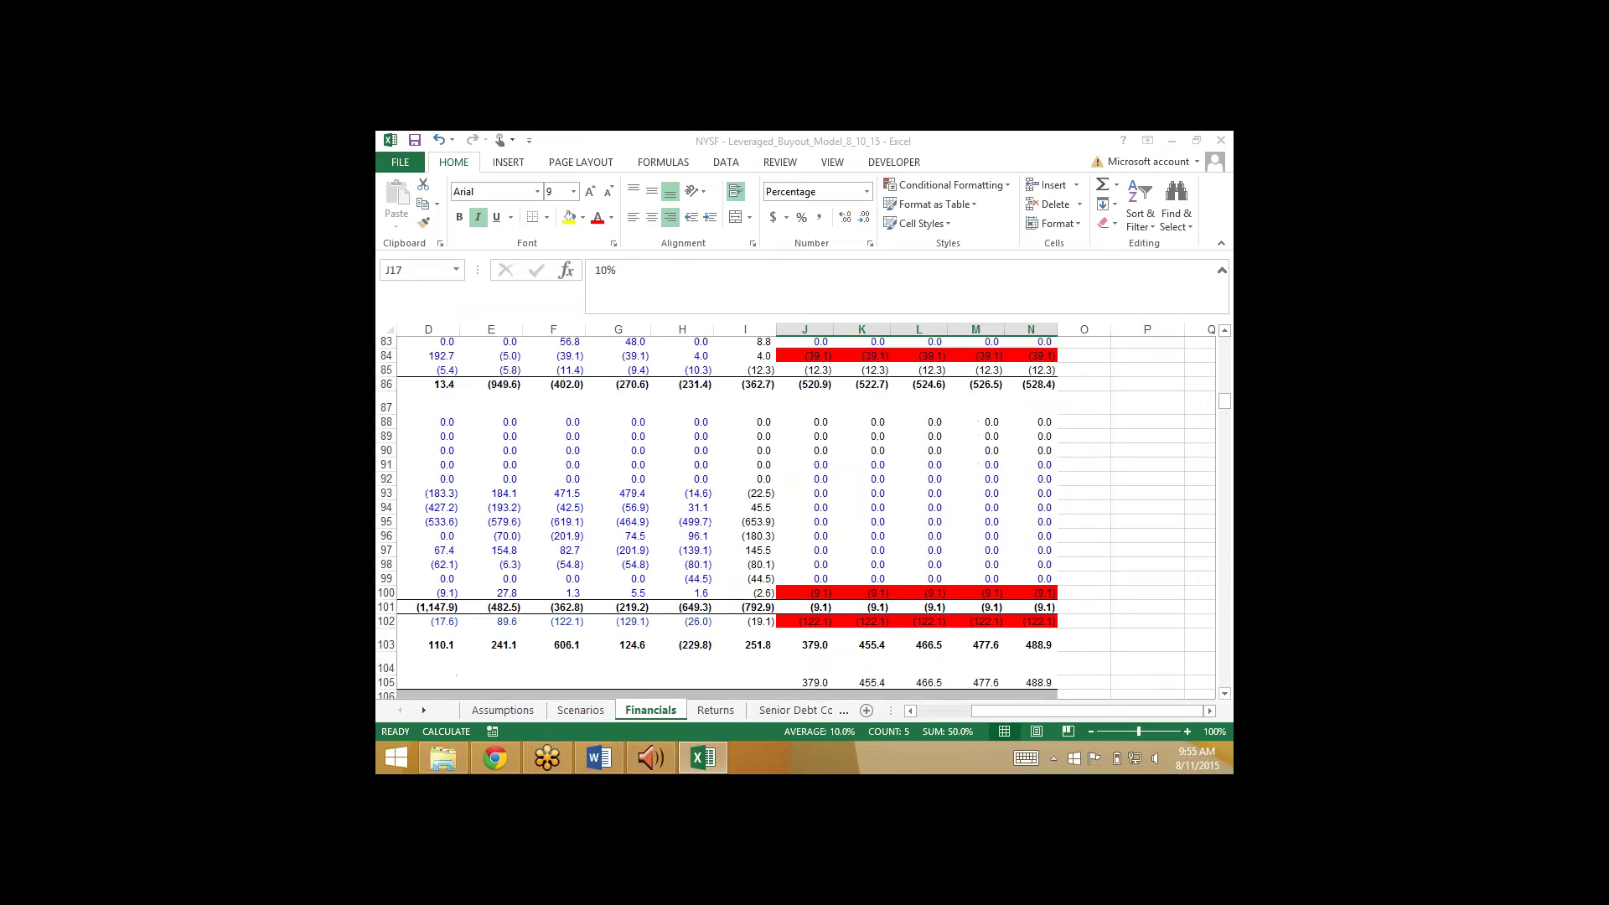
click(805, 524)
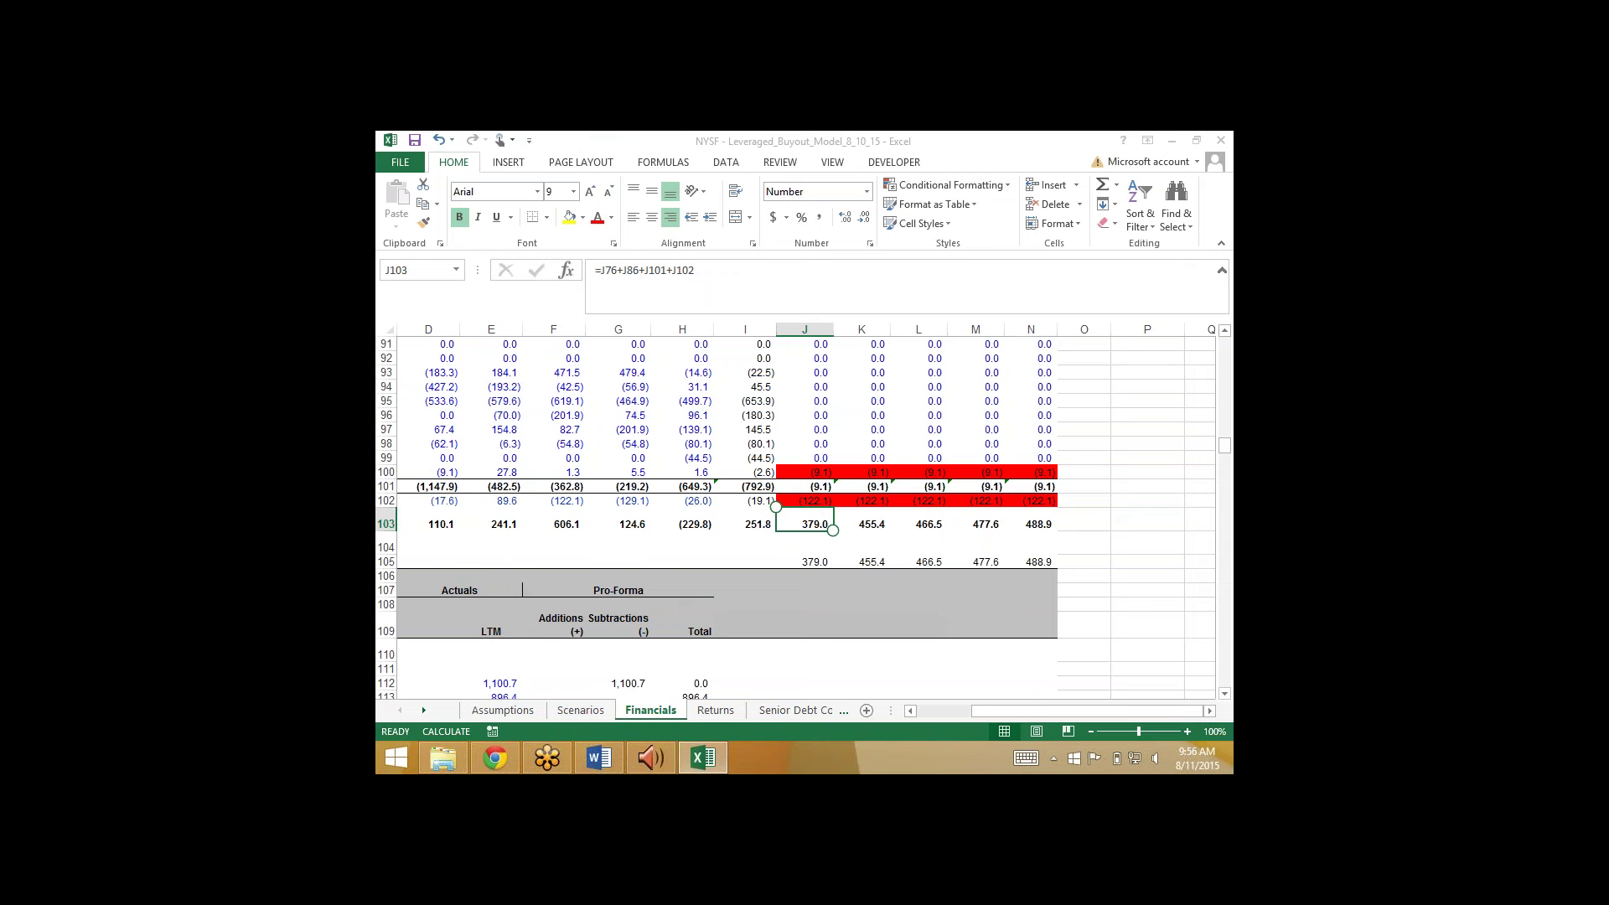
Step: Switch to Chrome, view the Wall Street Journal article on Heinz job cuts, and play the Heinz merger press conference on YouTube
click(495, 756)
click(463, 139)
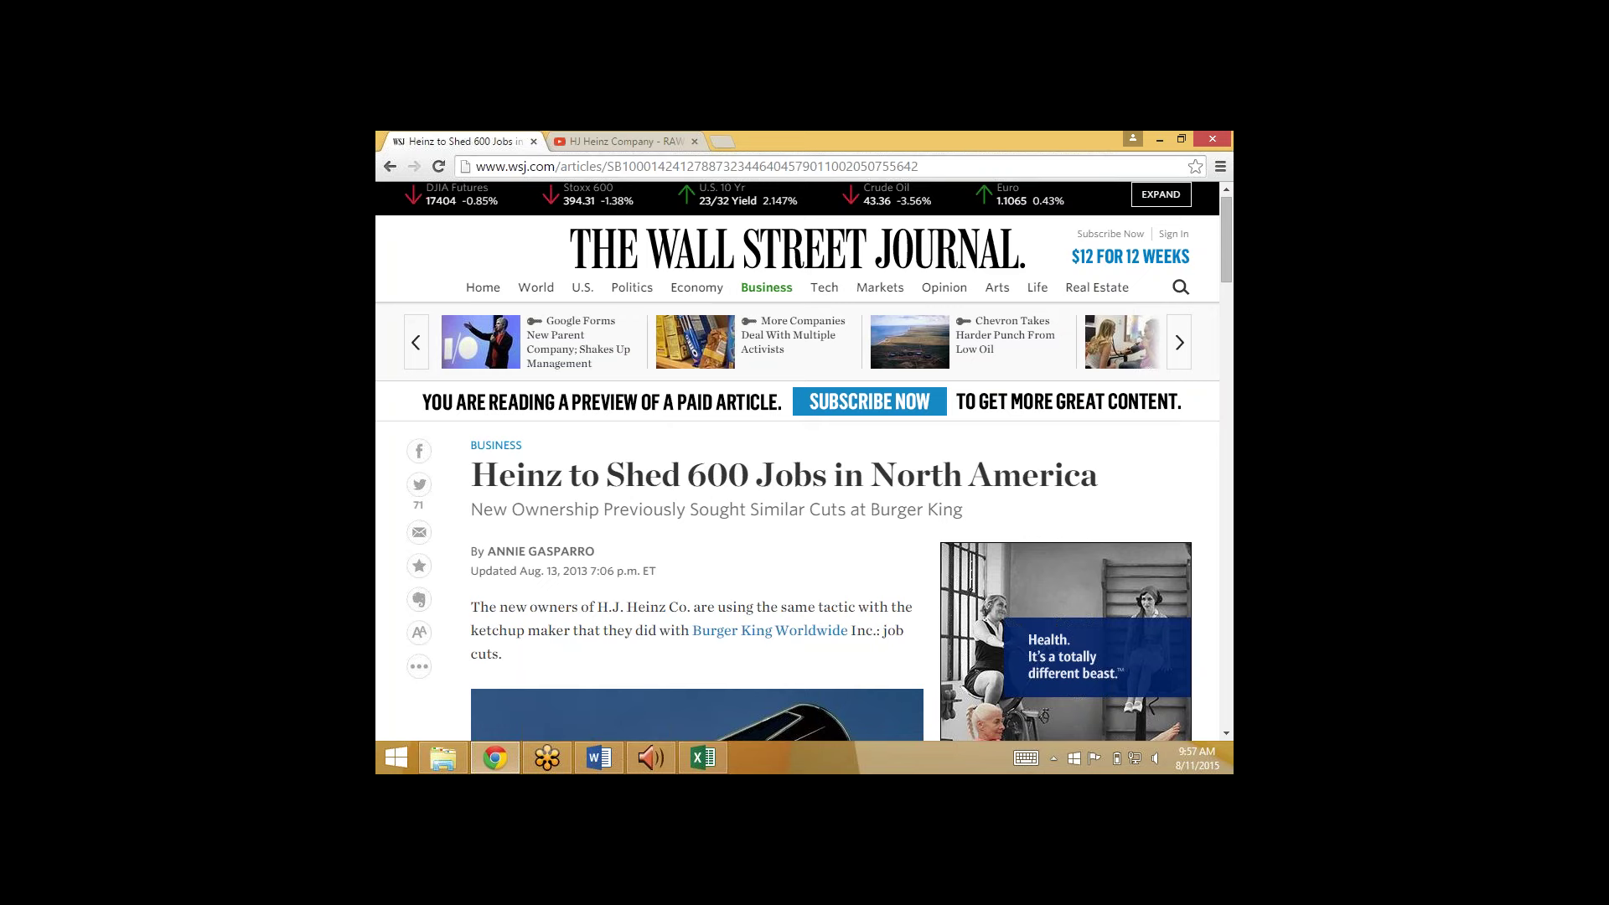
click(625, 139)
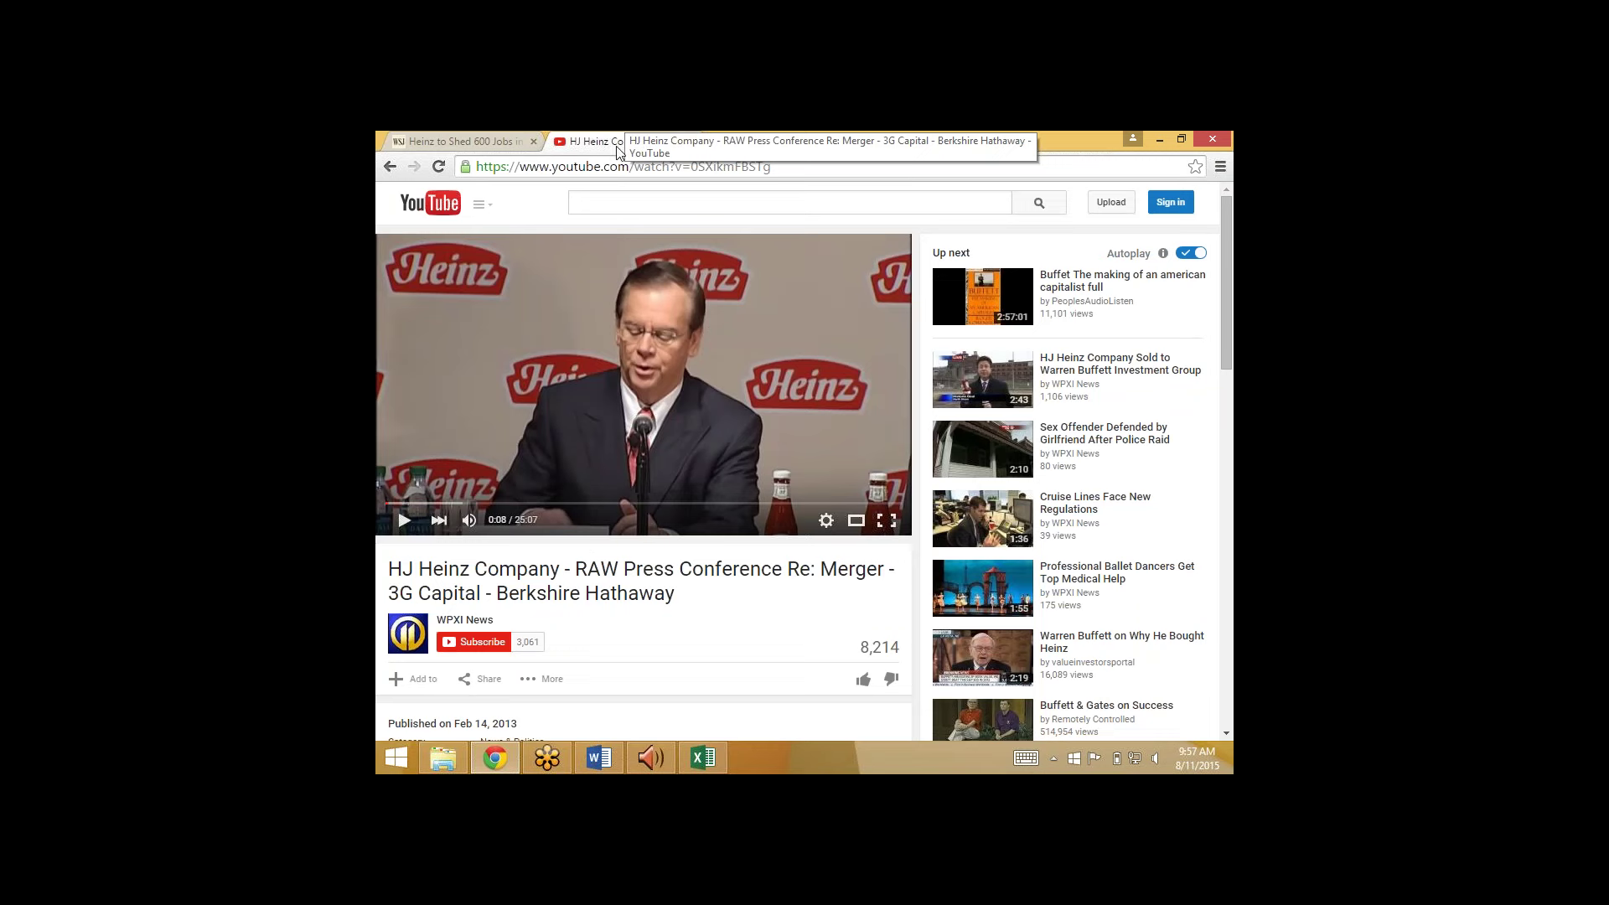
click(403, 520)
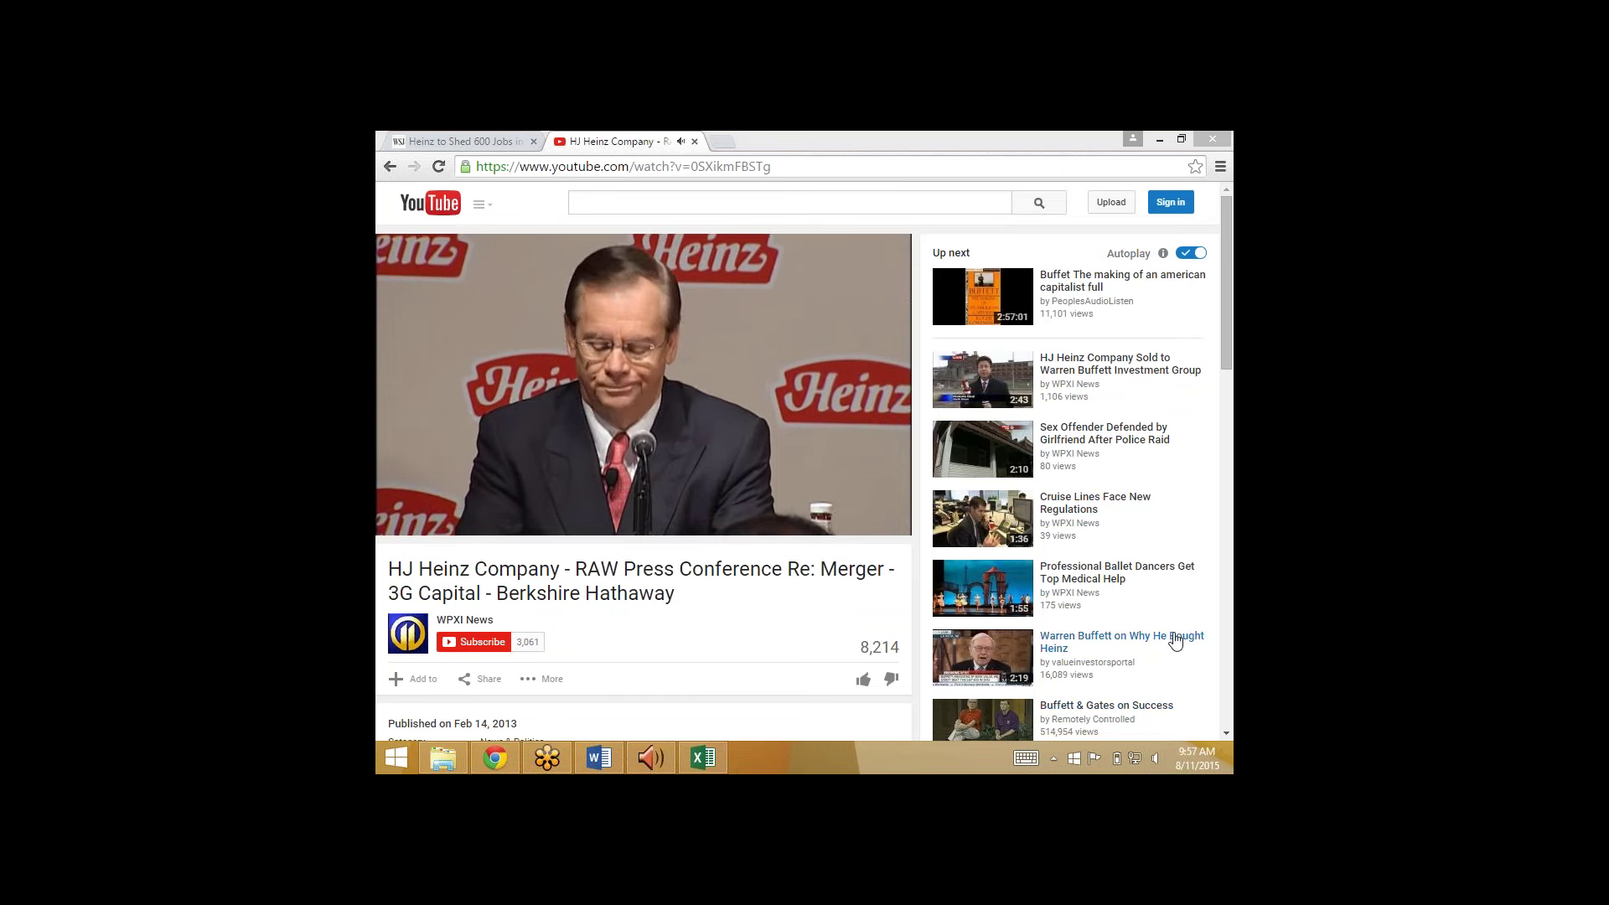
Step: Raise the speaker volume to maximum, using the Realtek HD Audio Manager as well, and return to the YouTube video
click(1154, 758)
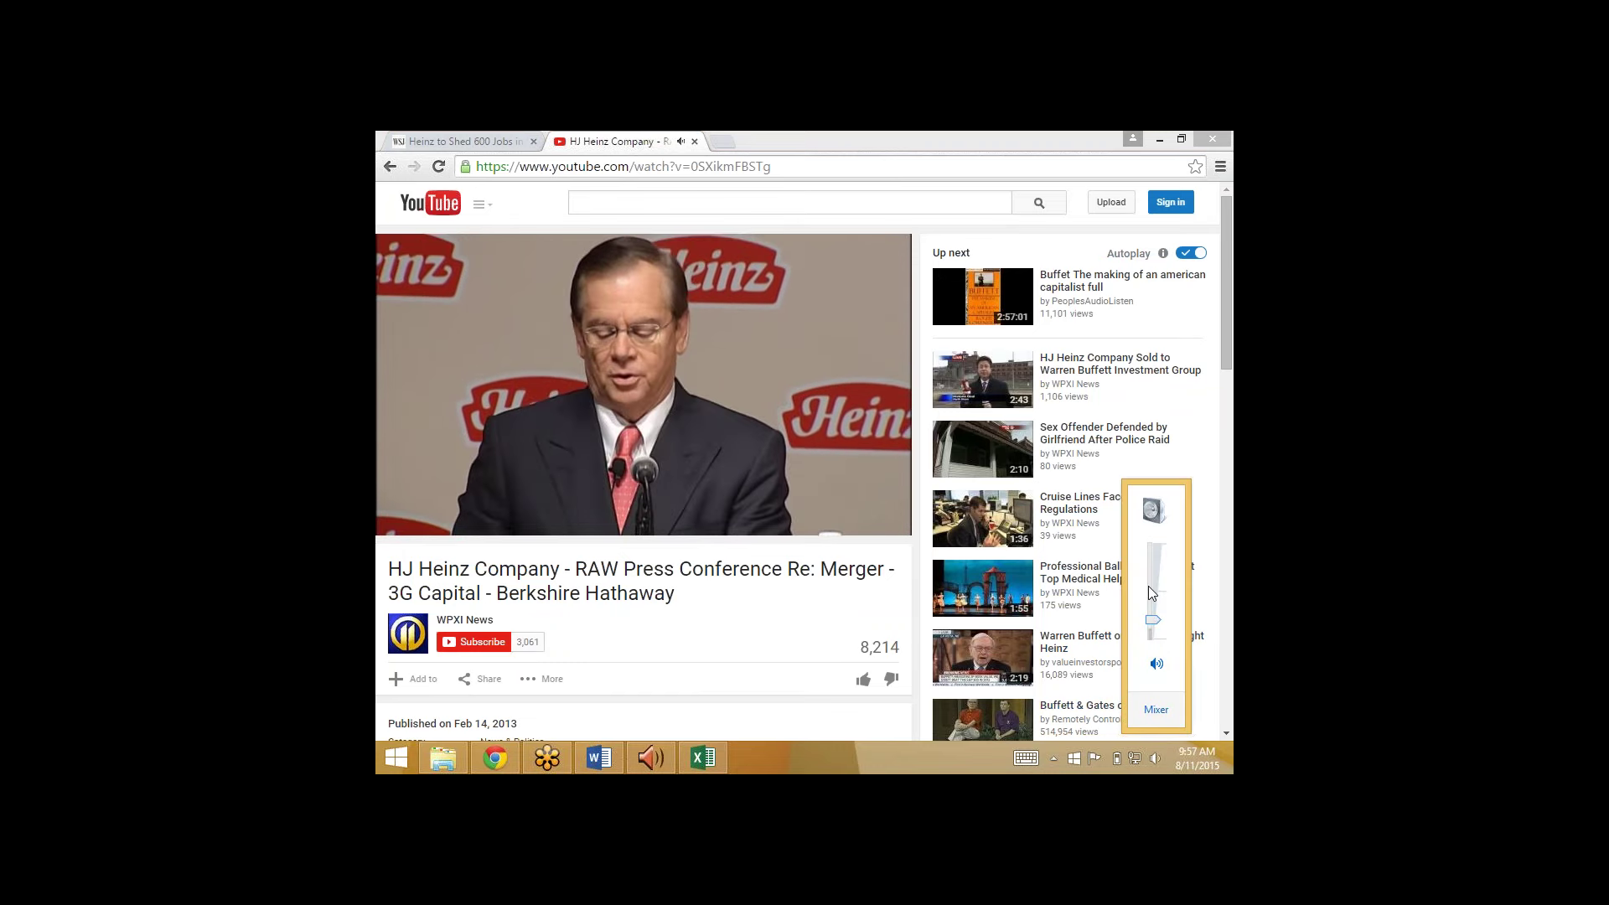
drag(1148, 586, 1154, 542)
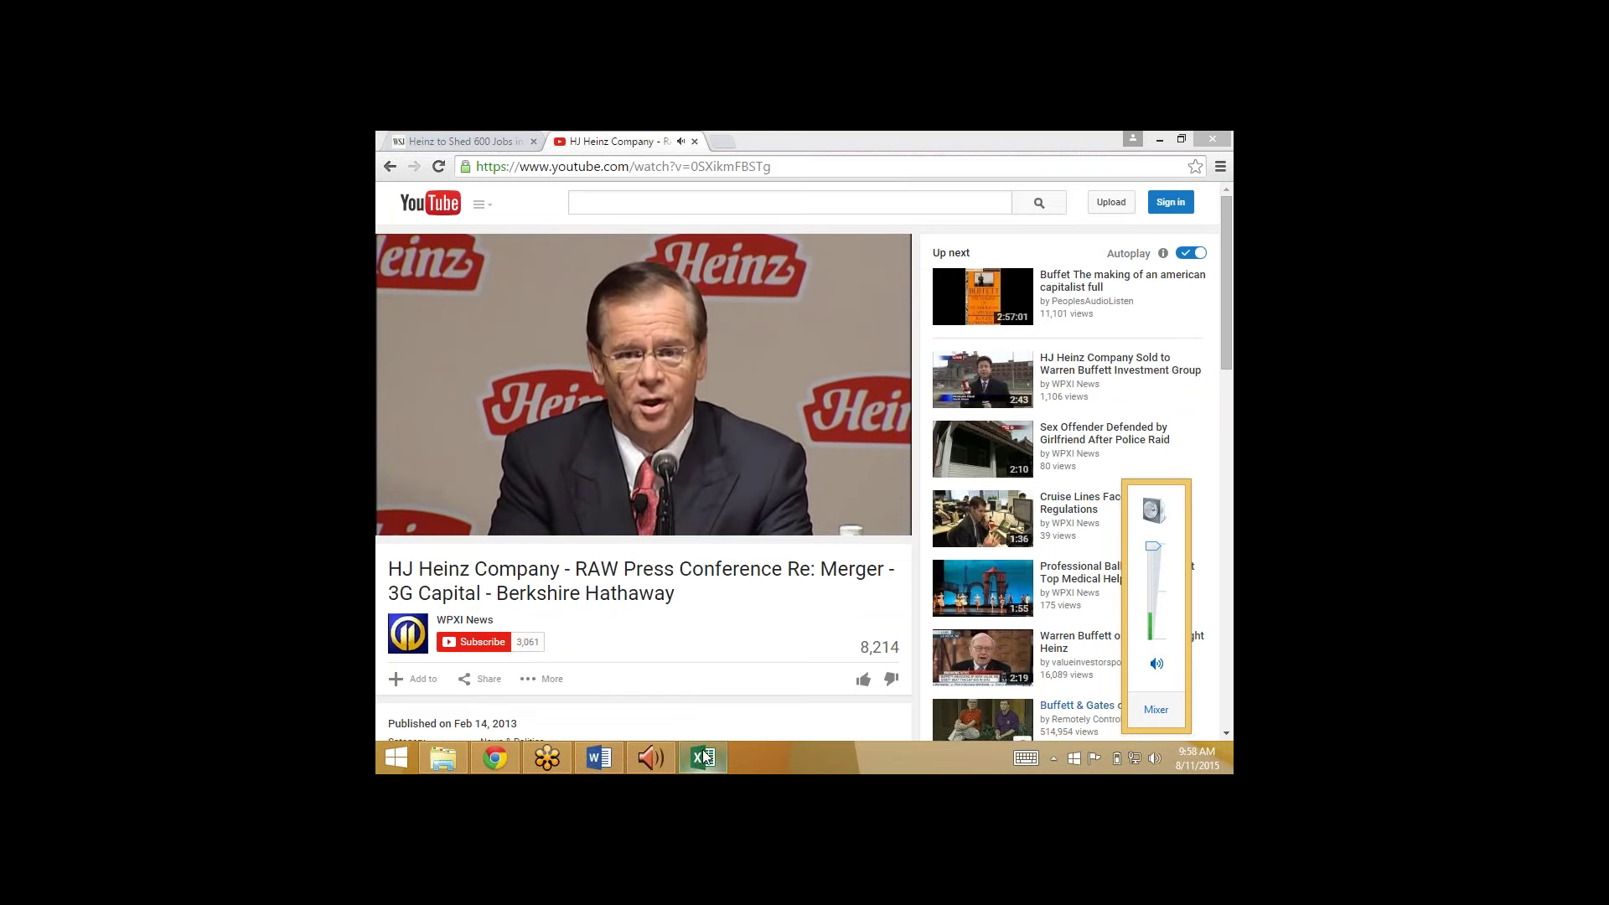
click(651, 758)
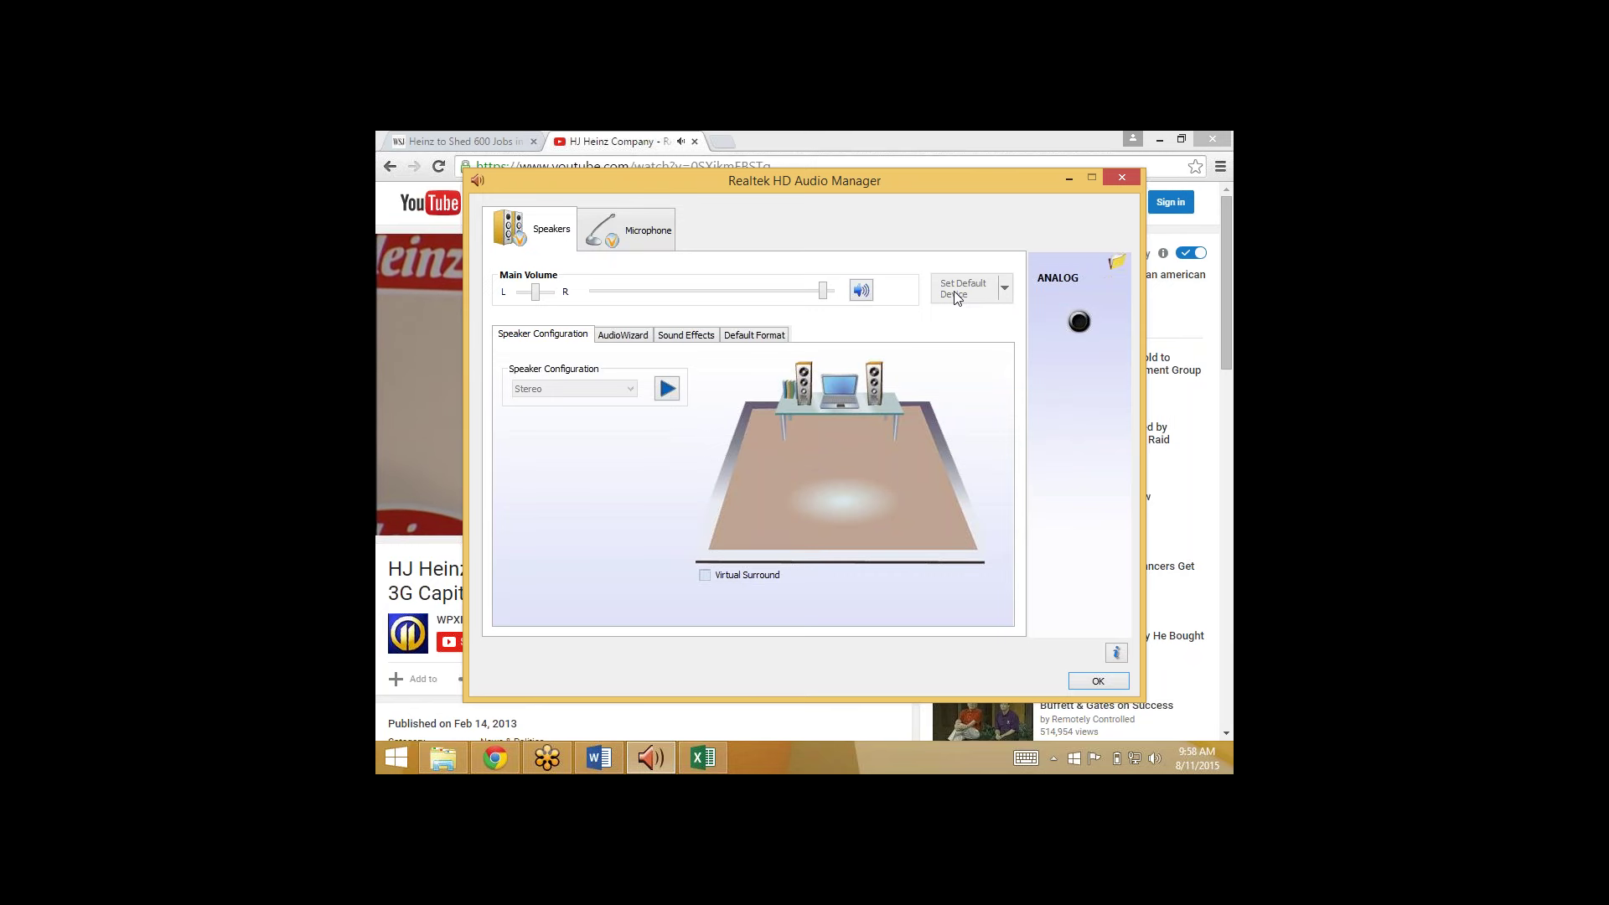
key(XF86AudioRaiseVolume)
key(XF86AudioRaiseVolume)
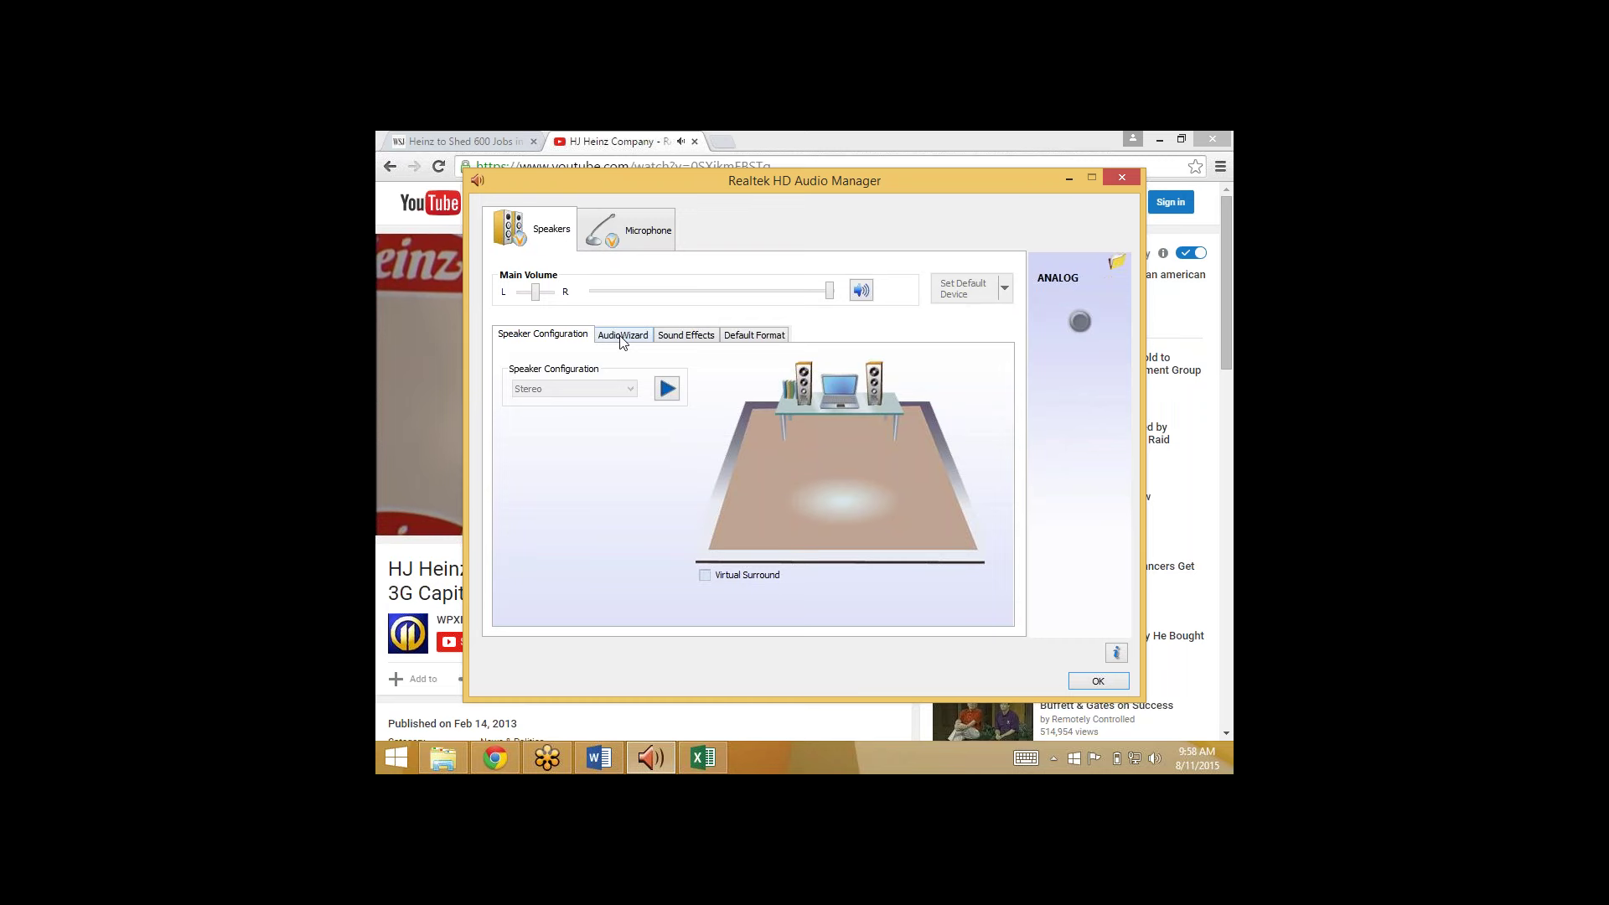
click(599, 141)
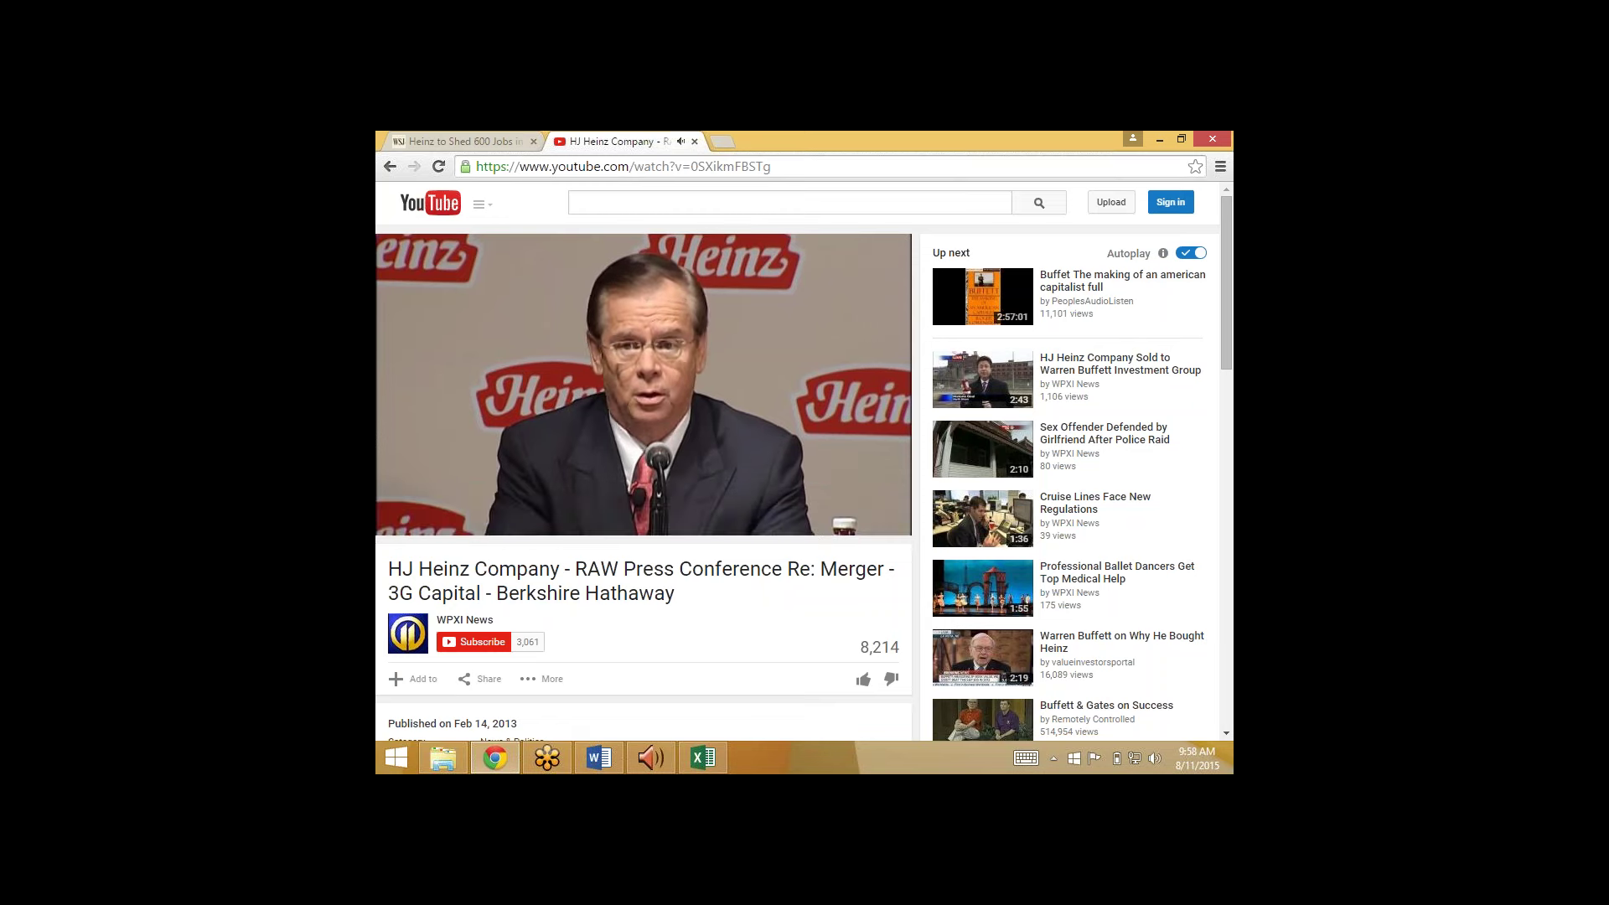
Step: Skip ahead in stages through the Heinz press conference video, past 10:50, to around 12:49
click(471, 502)
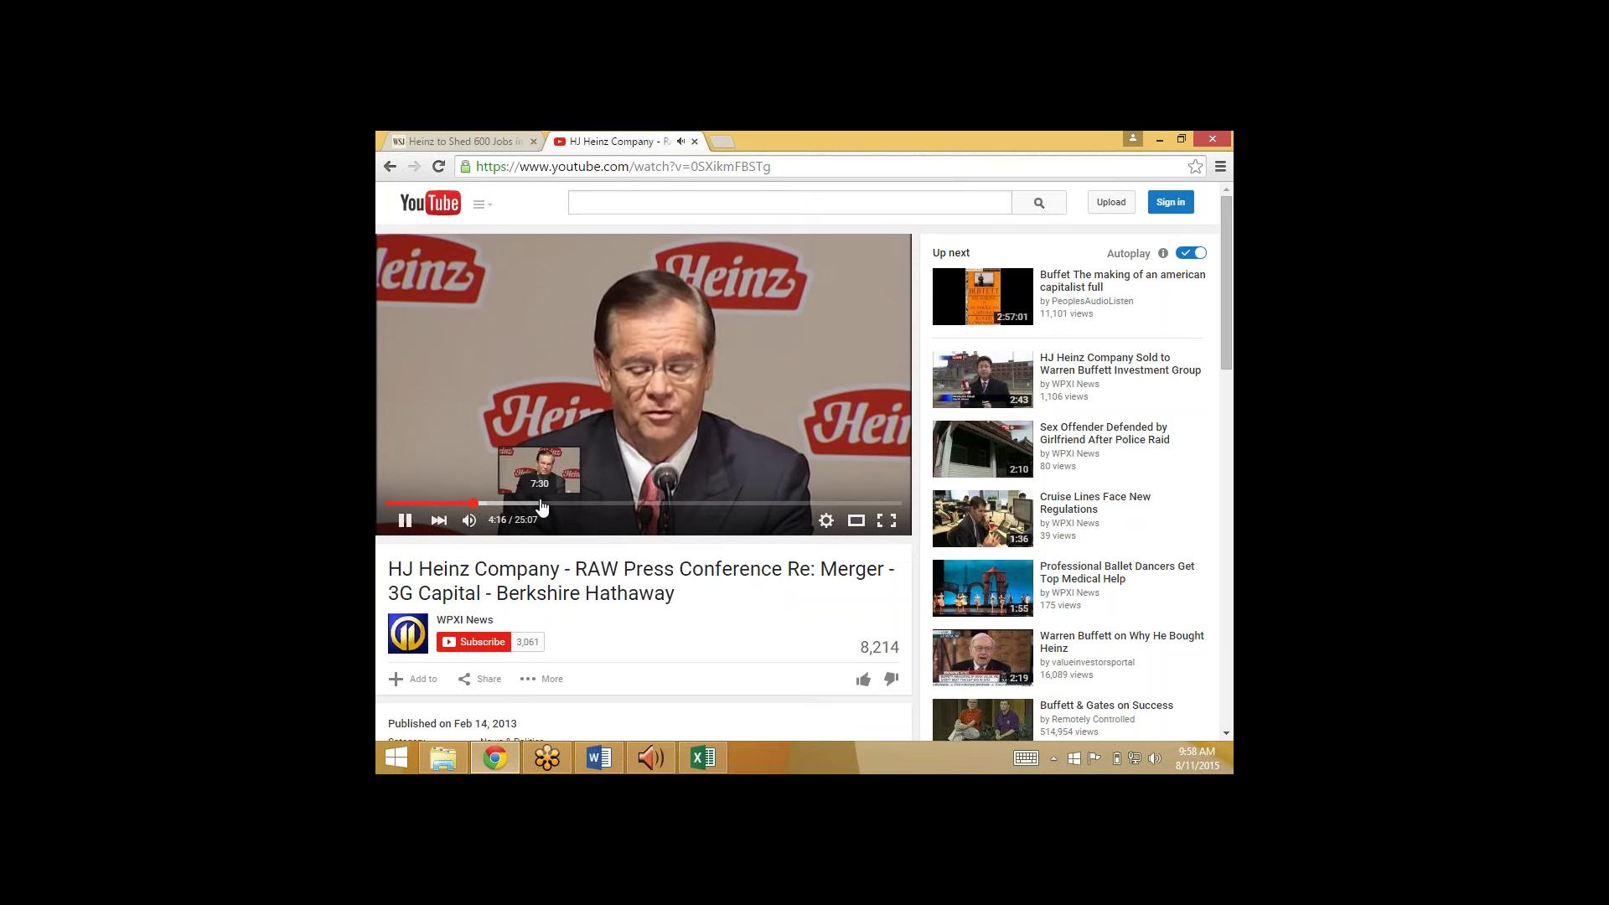
click(535, 503)
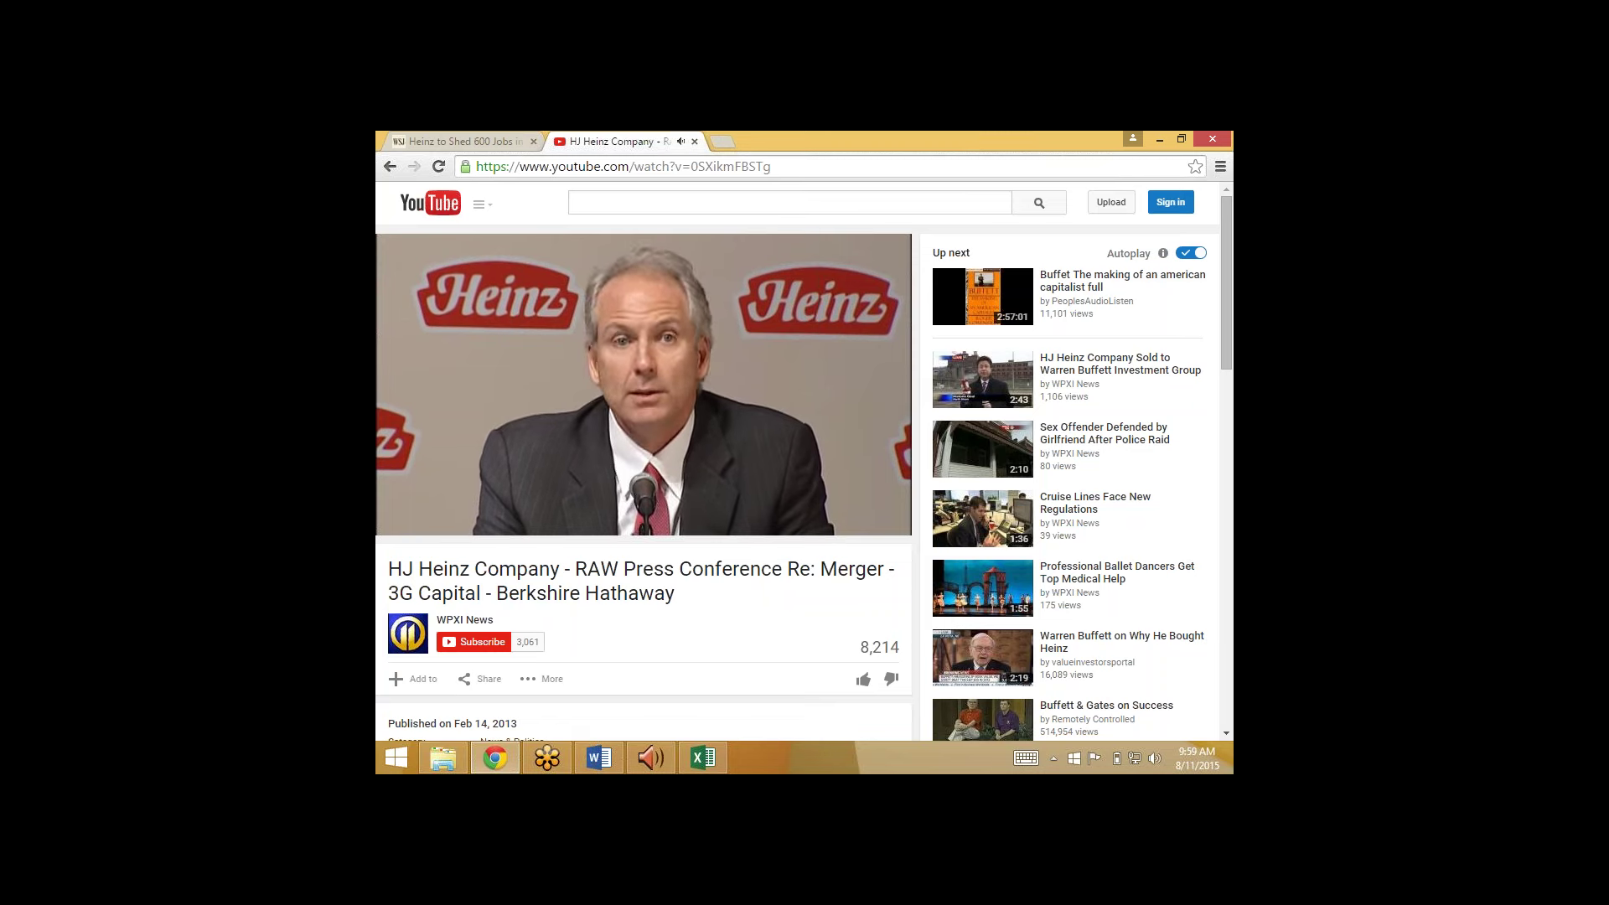
mouse_move(631, 466)
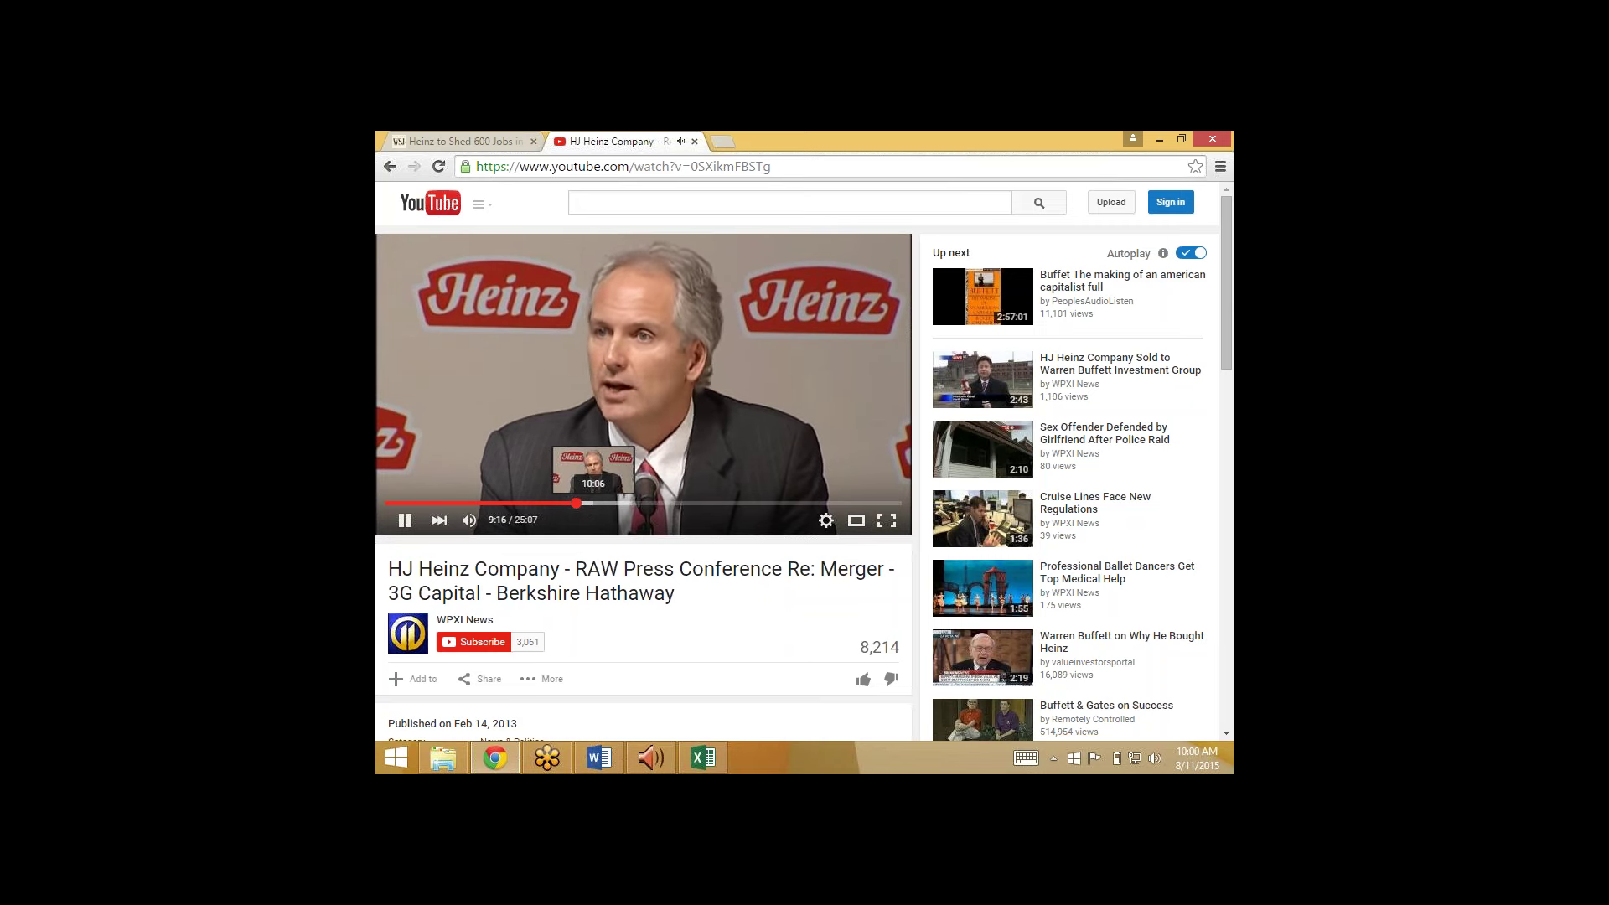
click(608, 503)
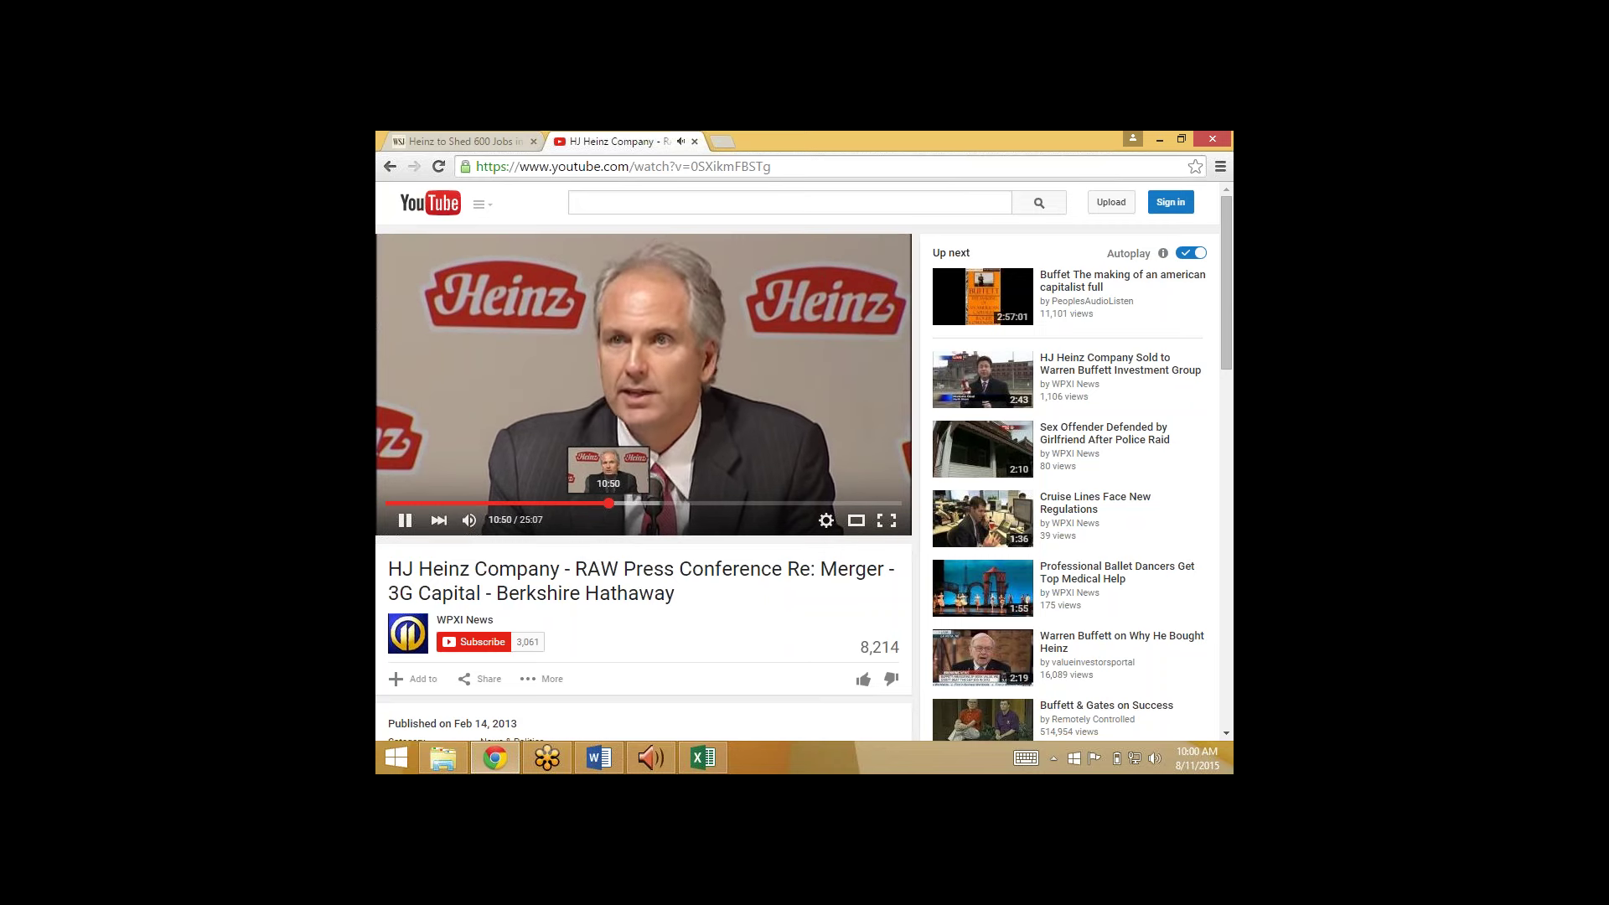
drag(616, 511, 650, 508)
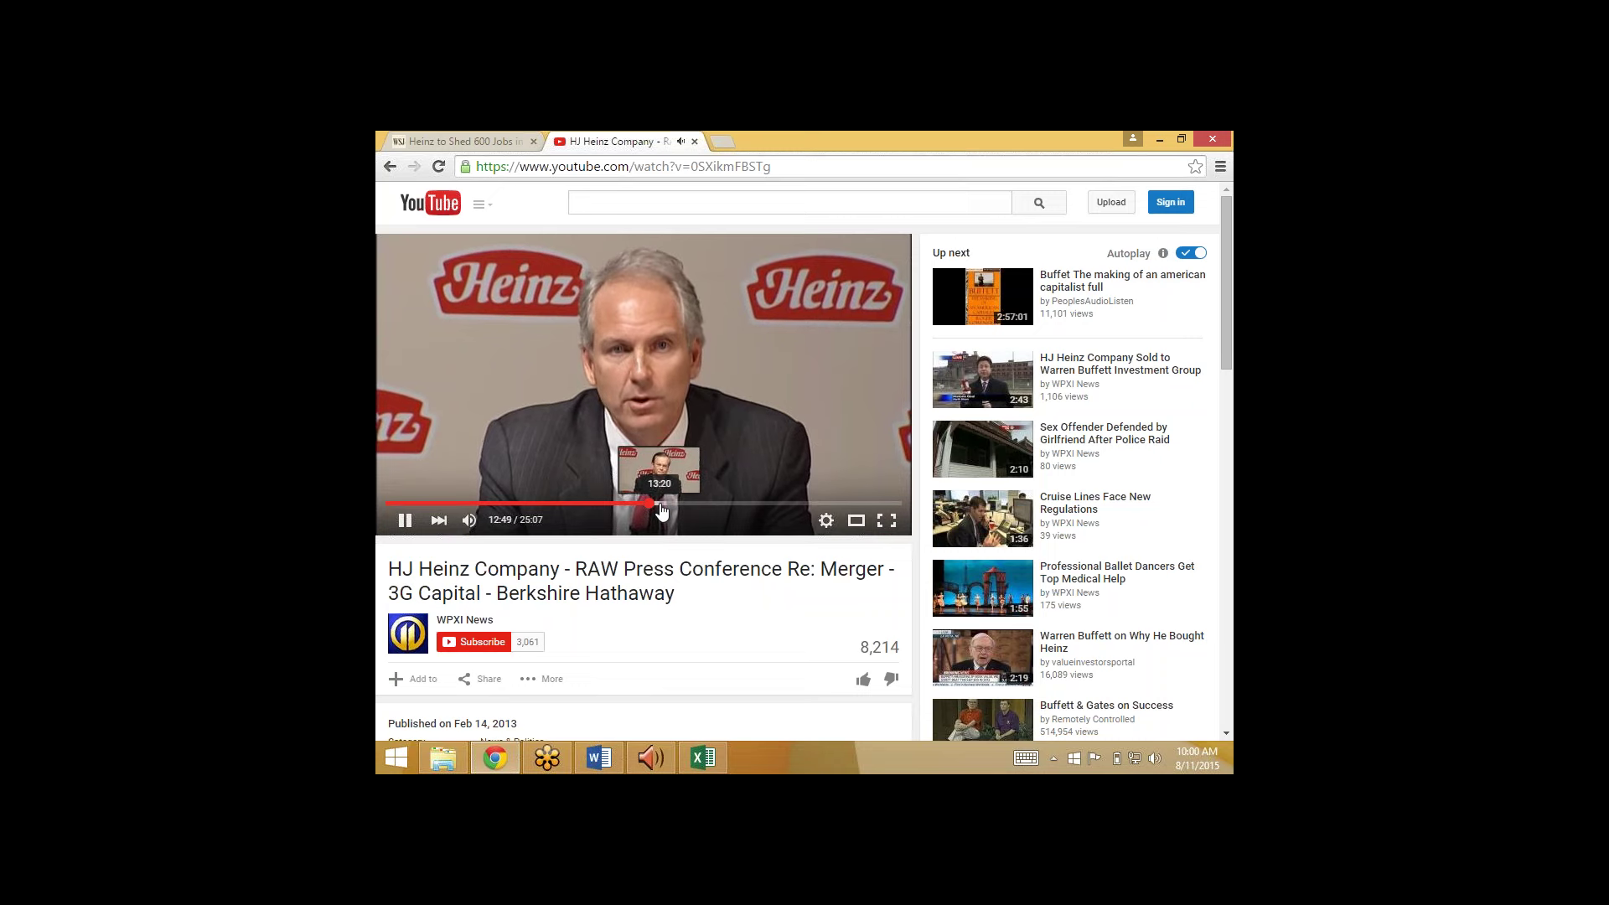
drag(643, 510, 637, 508)
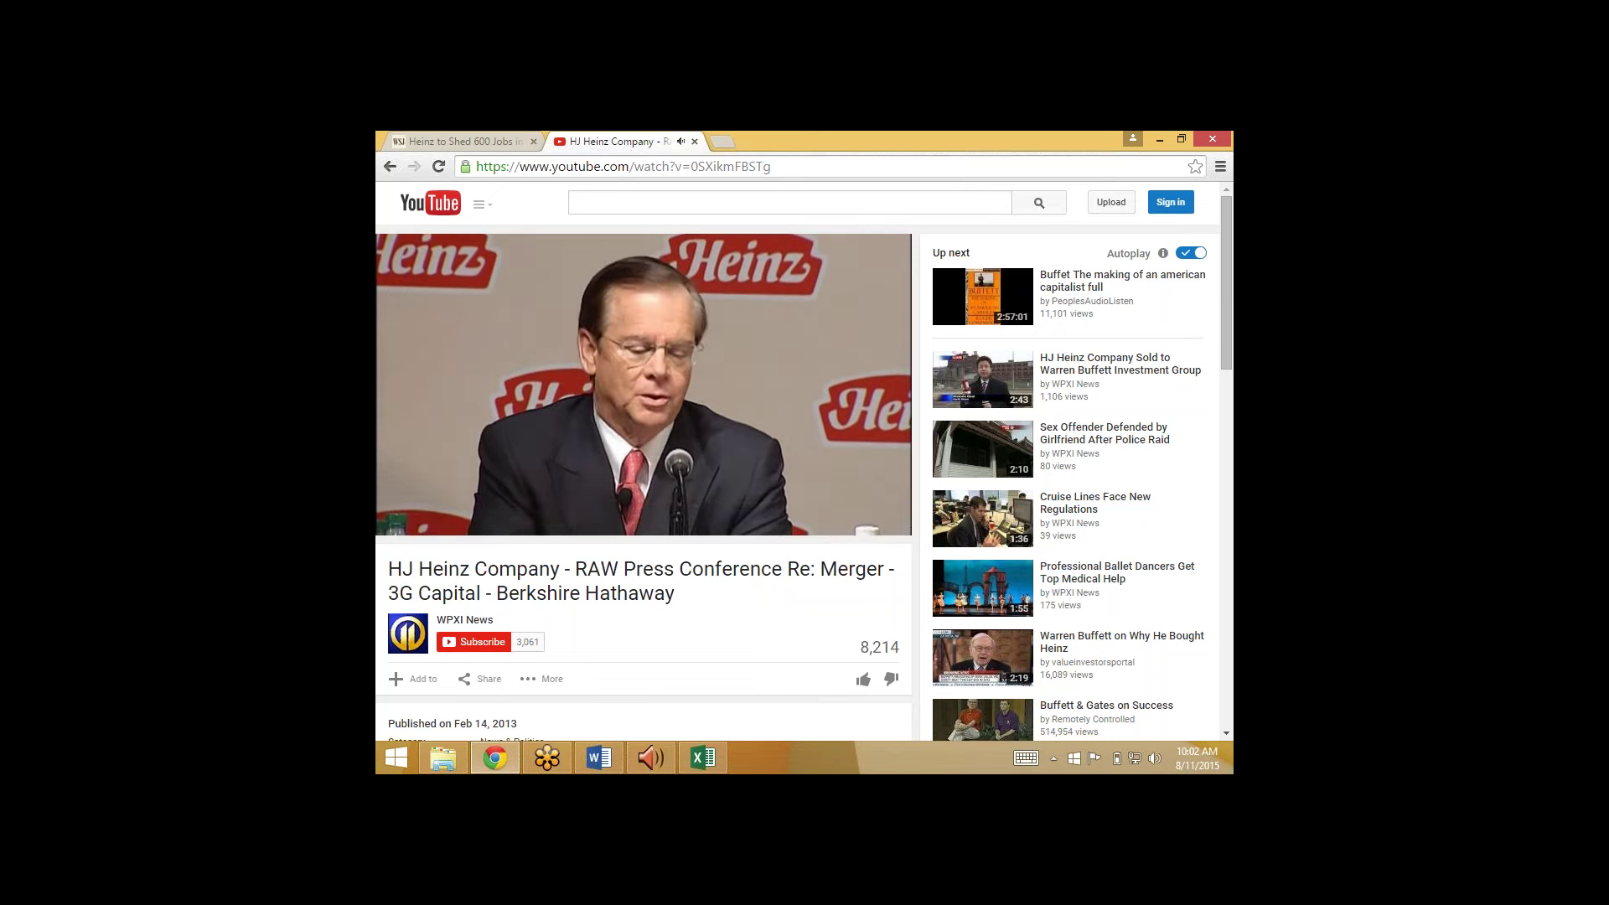
Step: Skip further ahead in the press conference video, through 15:32 and 16:38, to 17:27
mouse_move(495, 358)
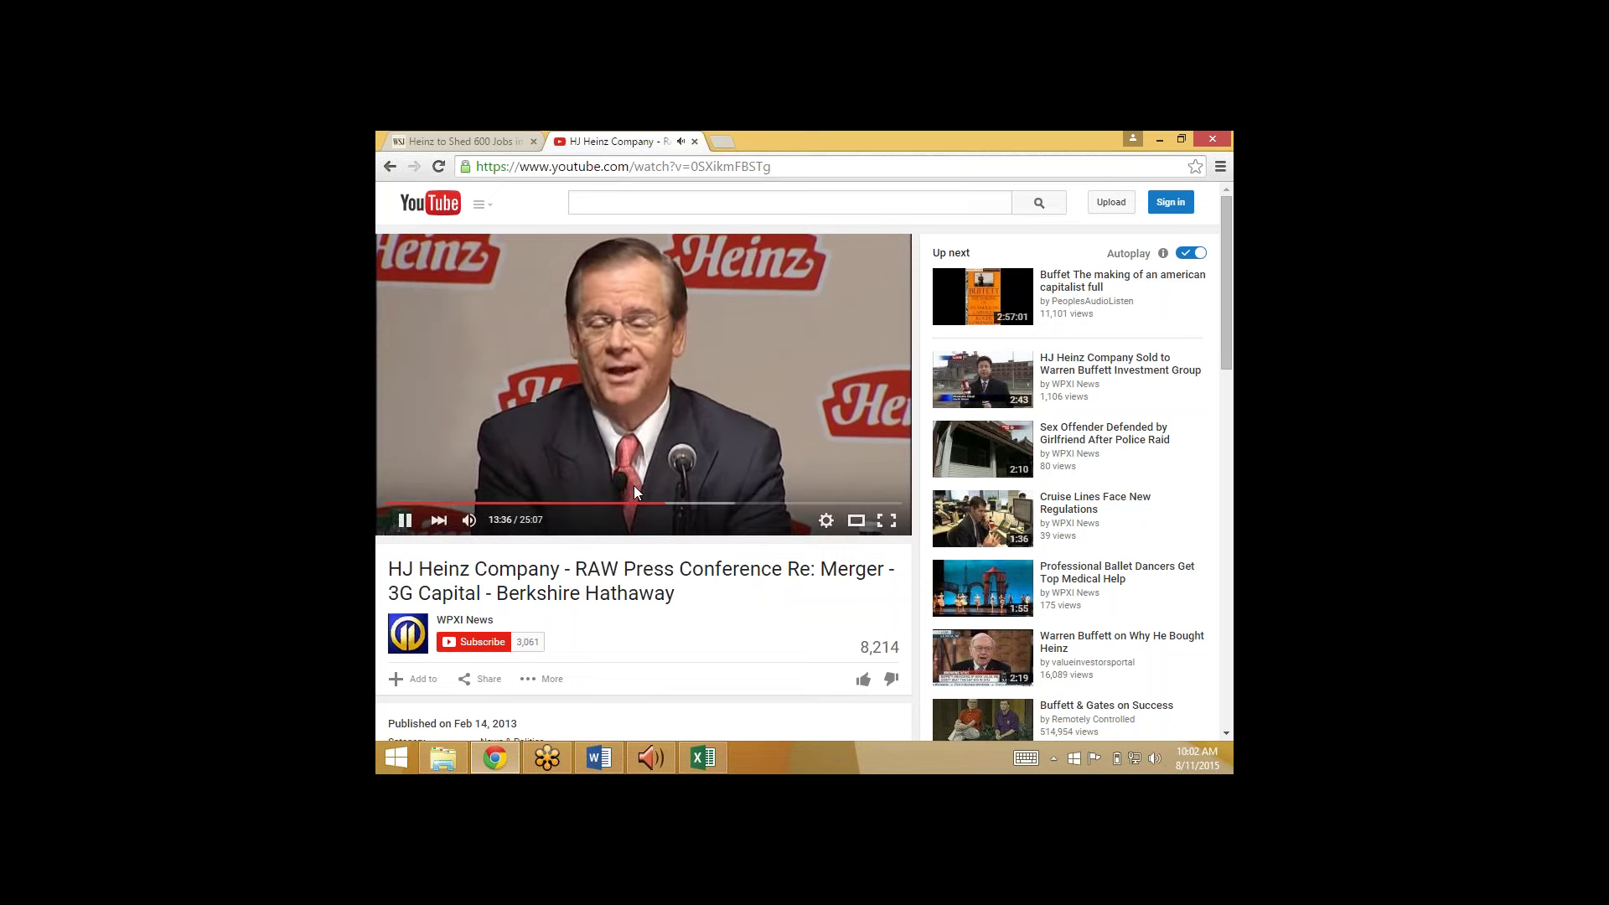
click(707, 503)
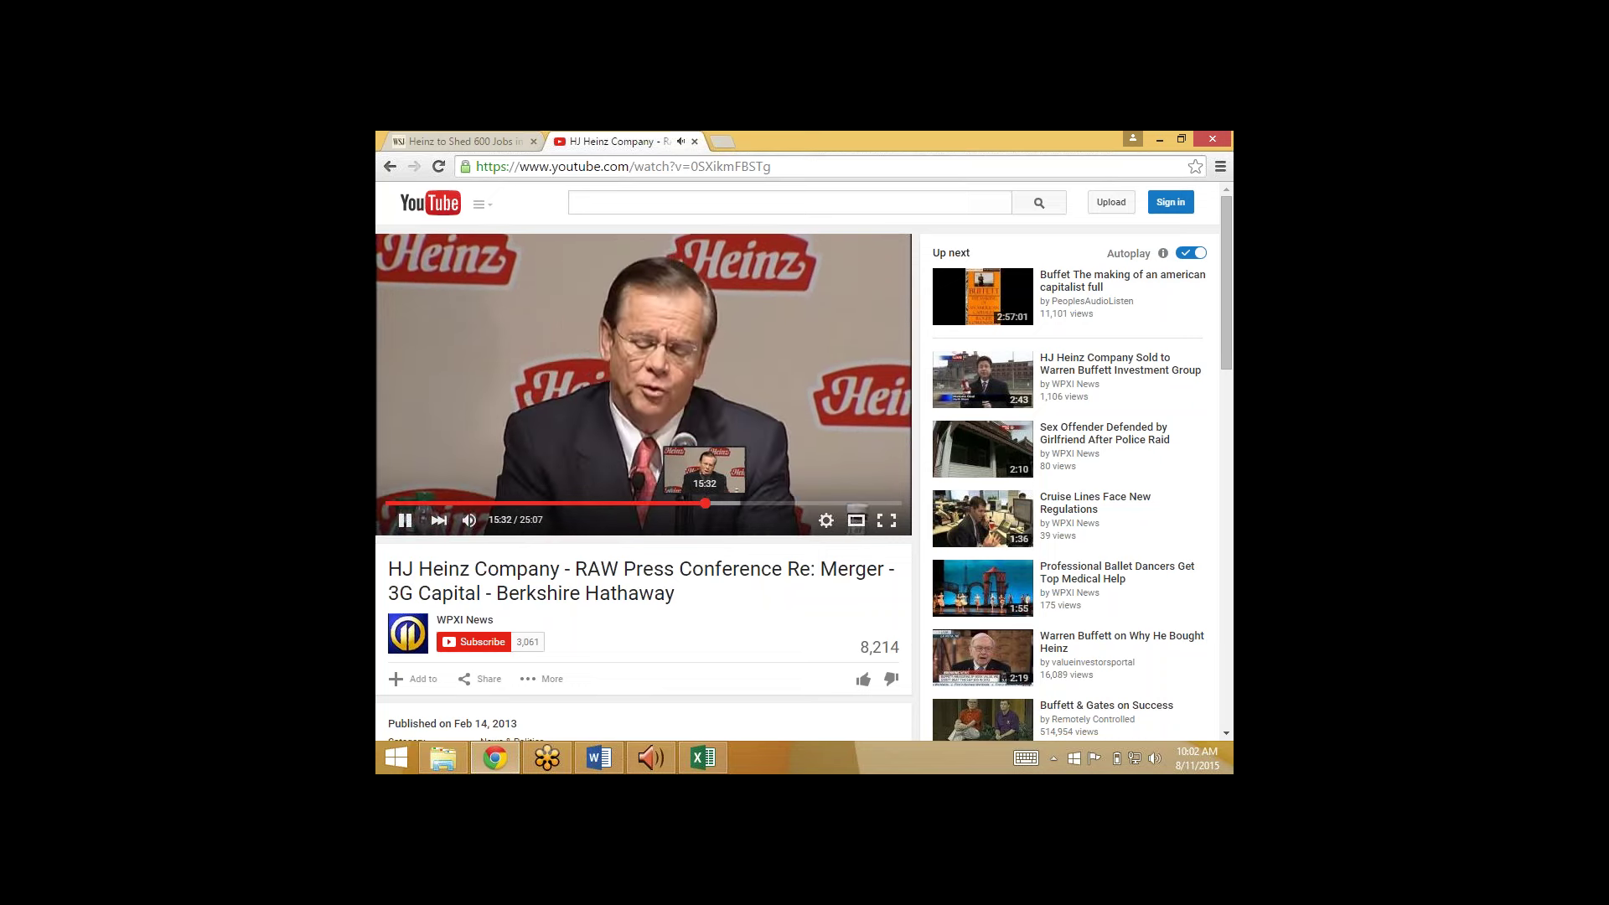
click(727, 504)
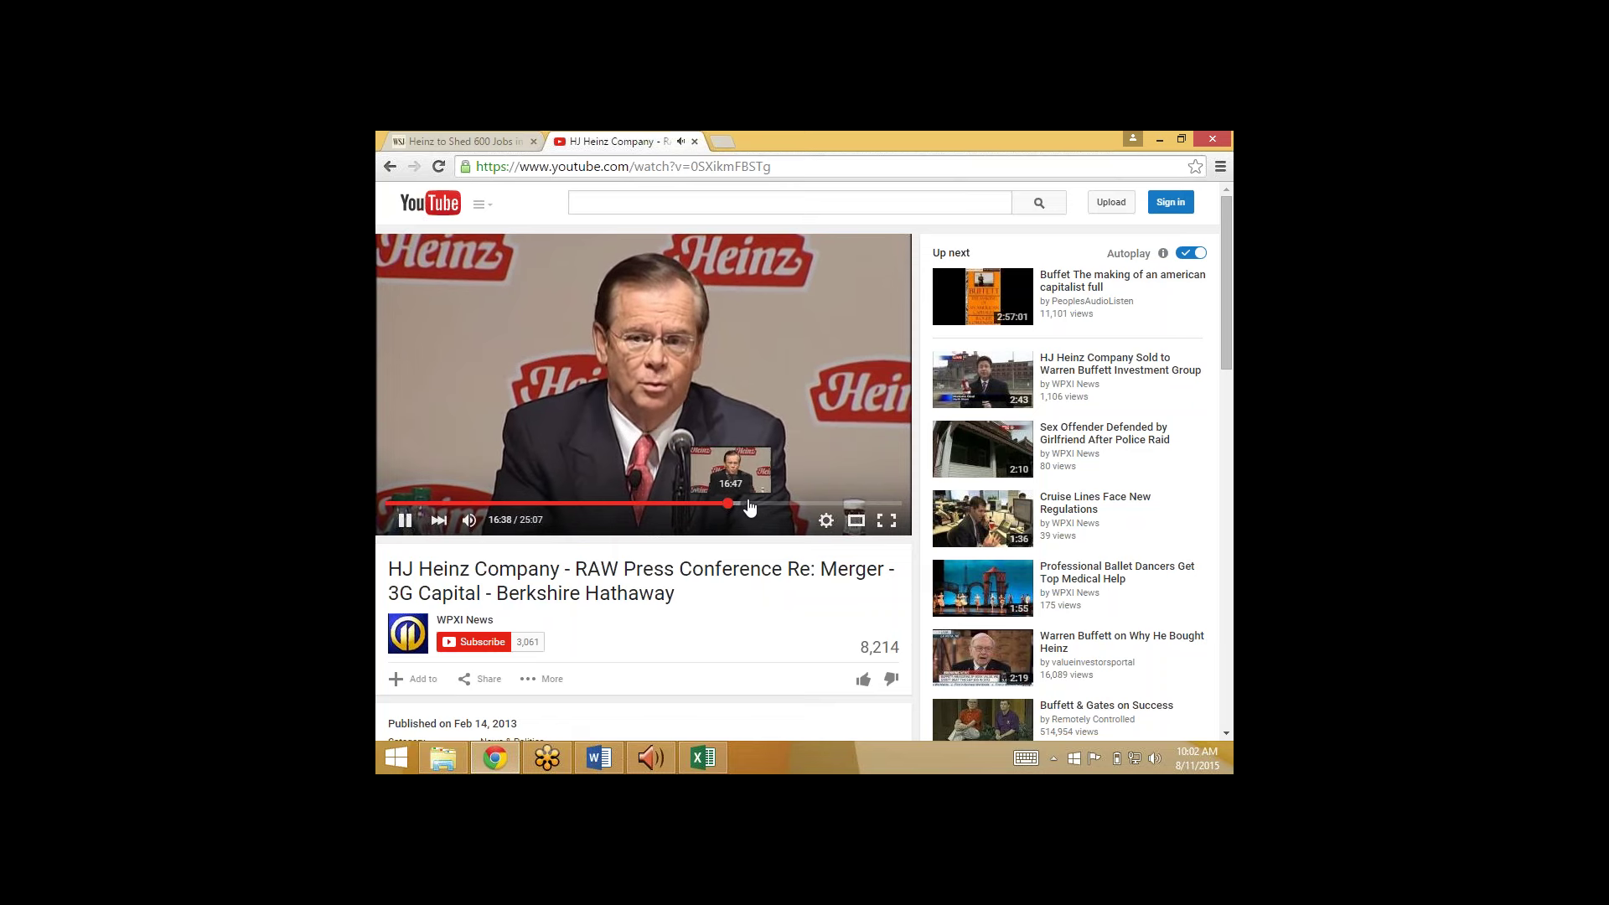
click(759, 503)
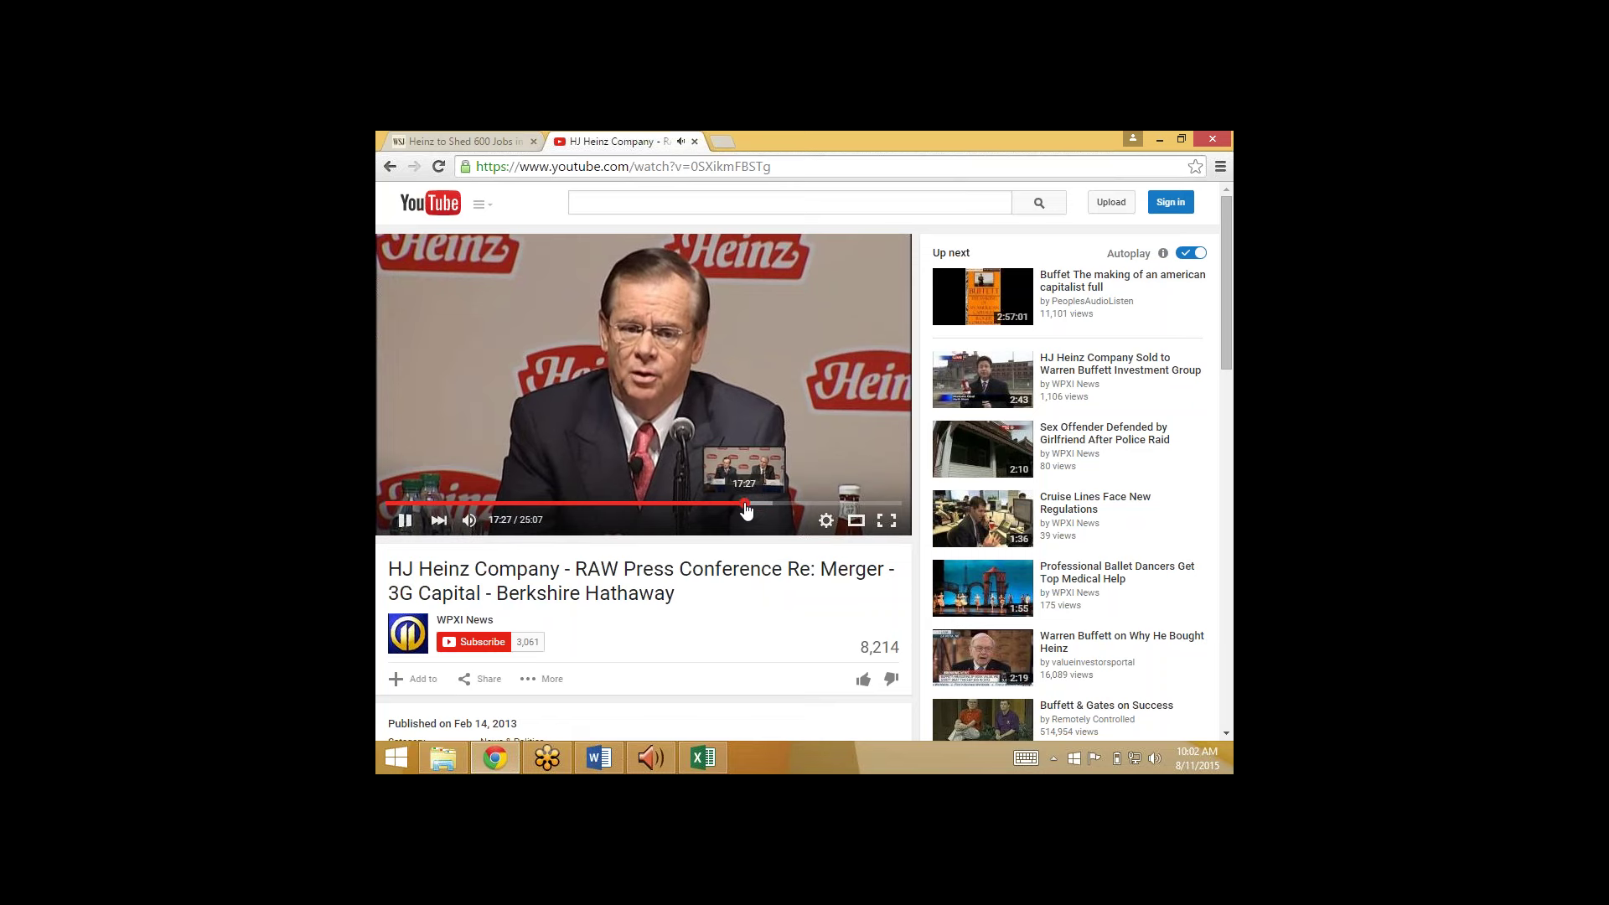
Step: Play the press conference from around 17:27, pause it at 18:46, and return to the Wall Street Journal article on Heinz job cuts
click(746, 507)
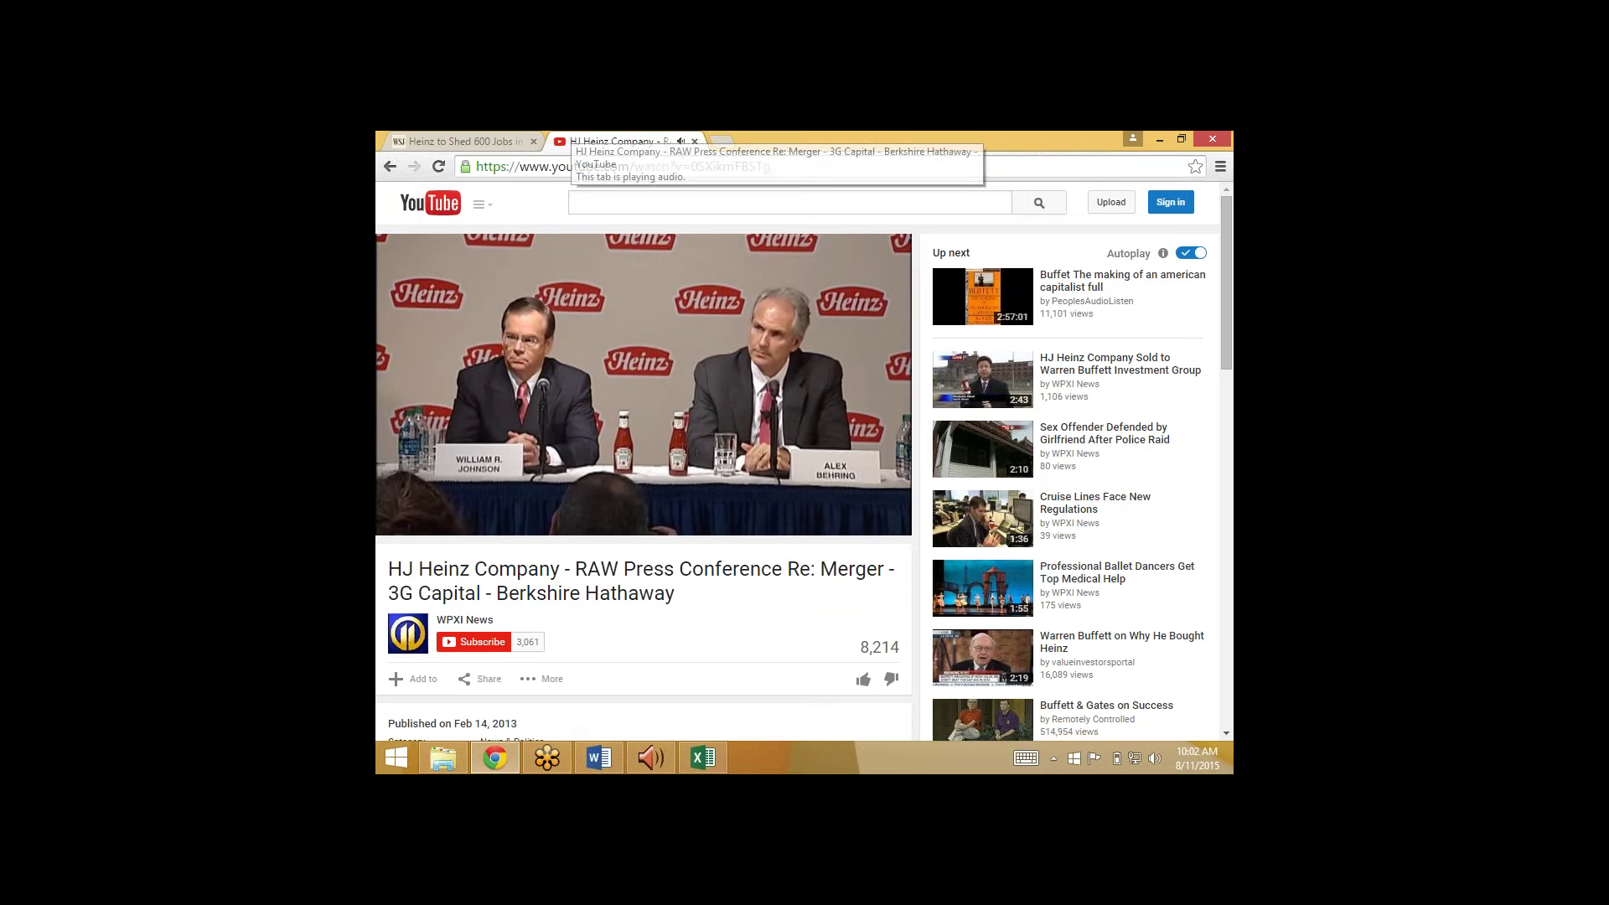
click(737, 503)
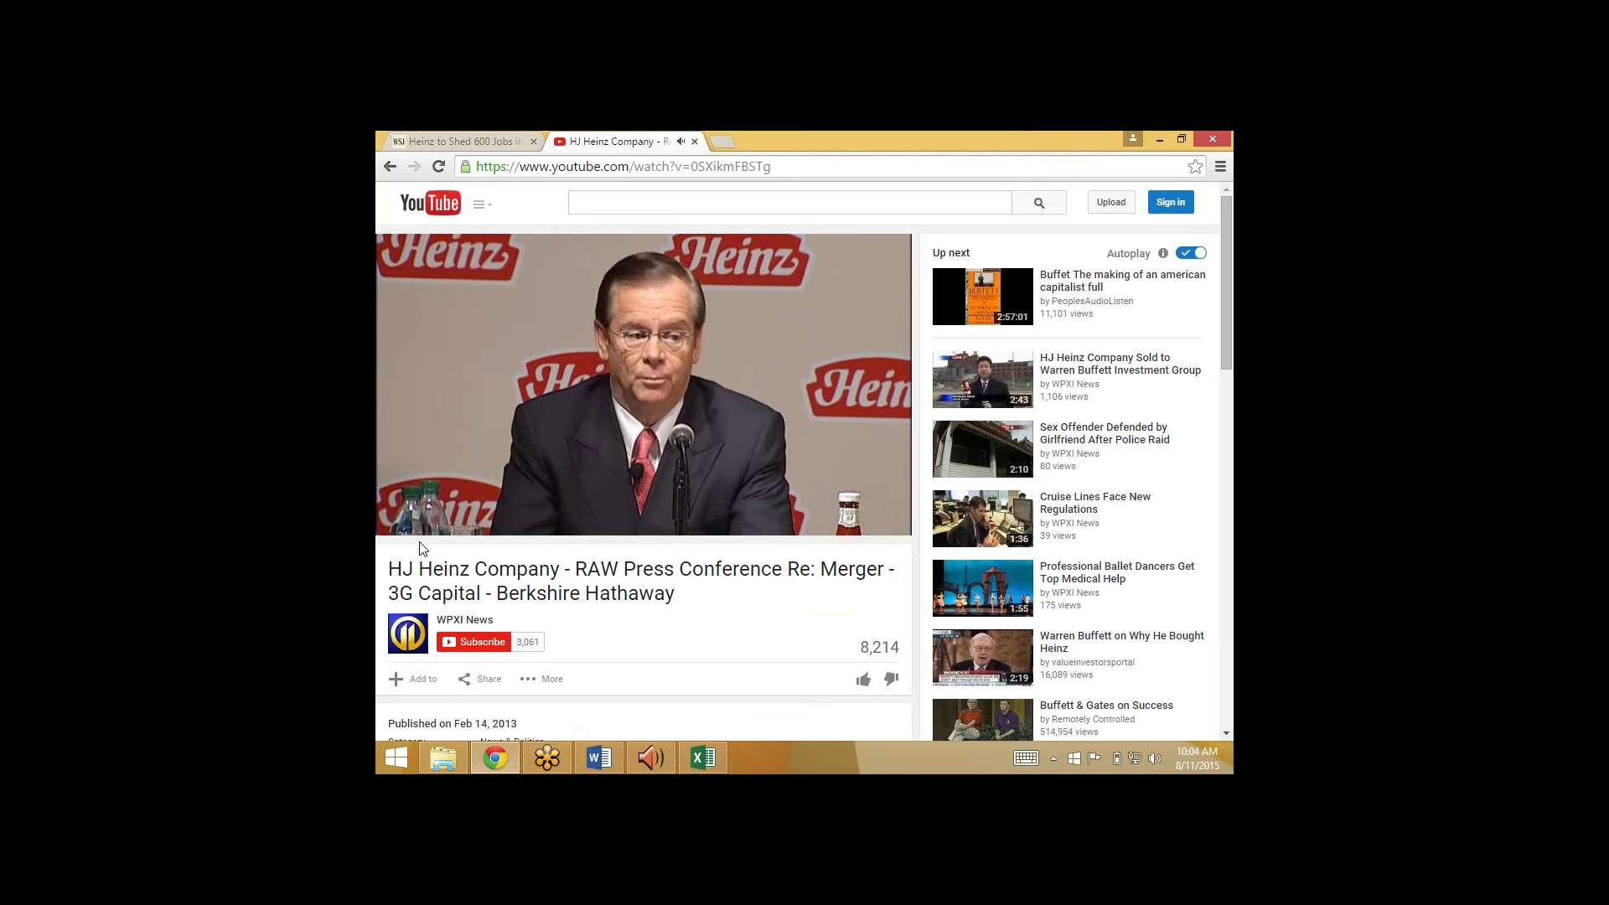
mouse_move(406, 529)
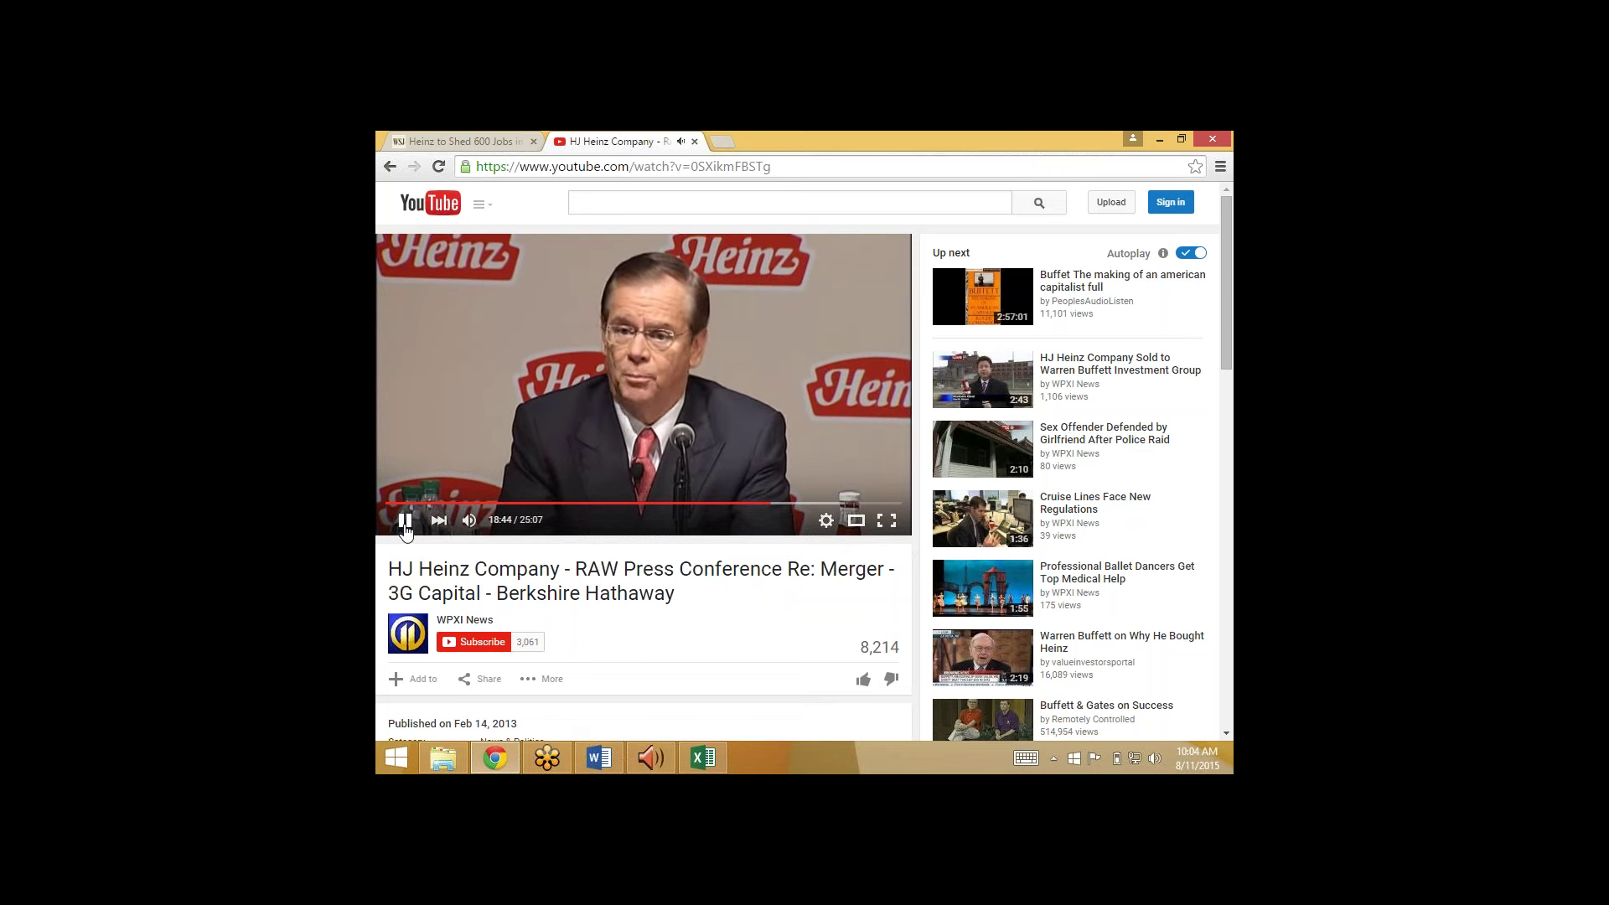
click(406, 527)
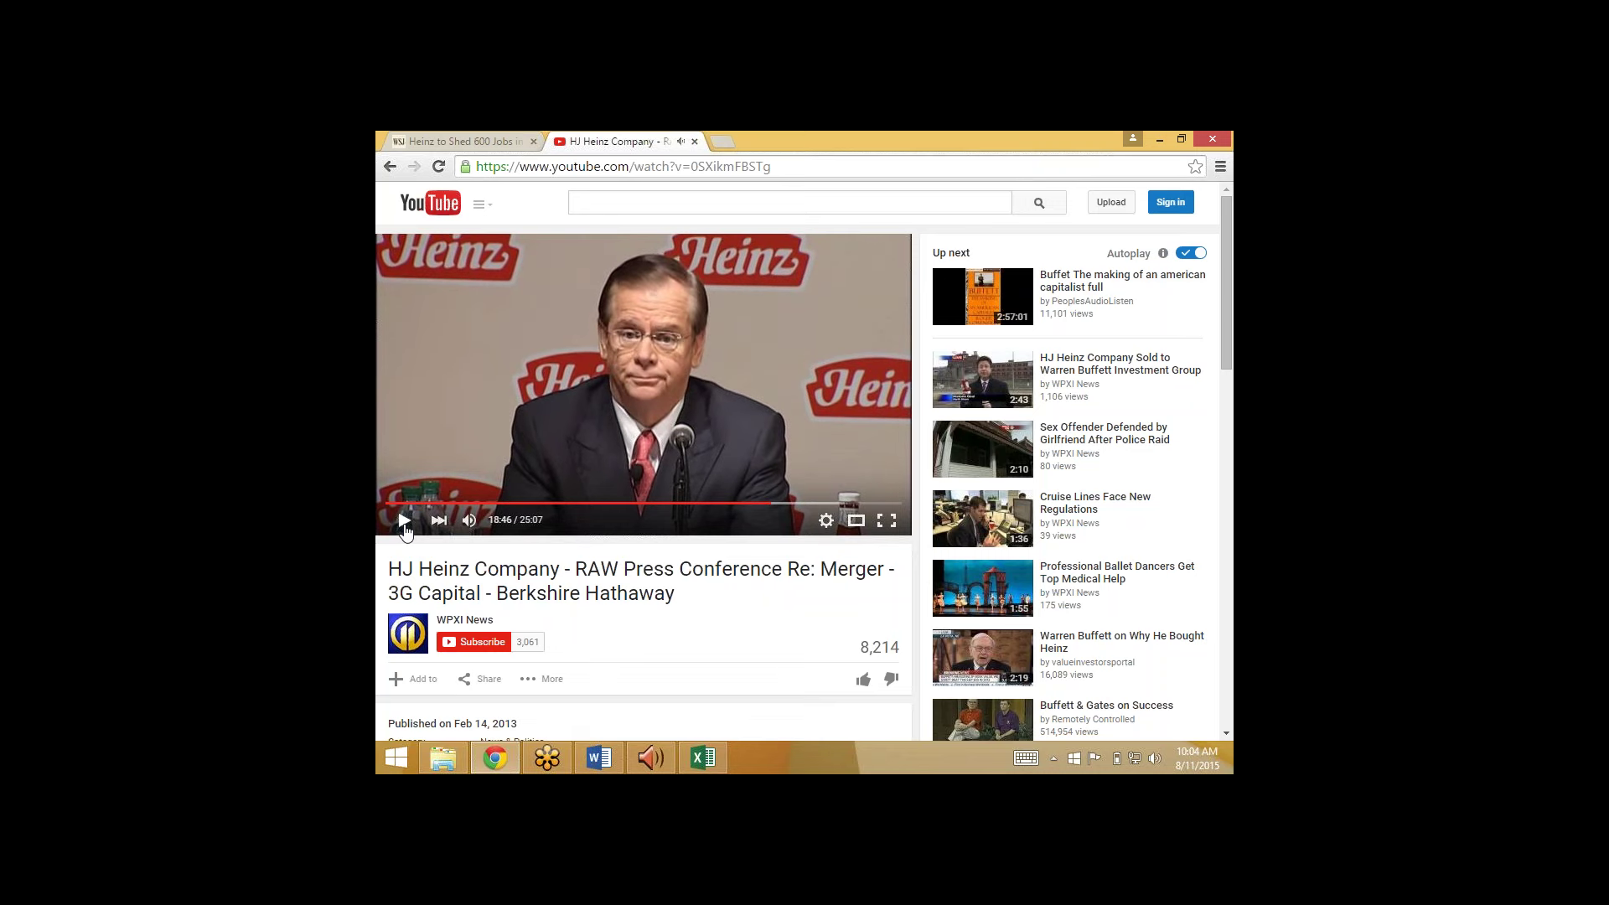
click(469, 141)
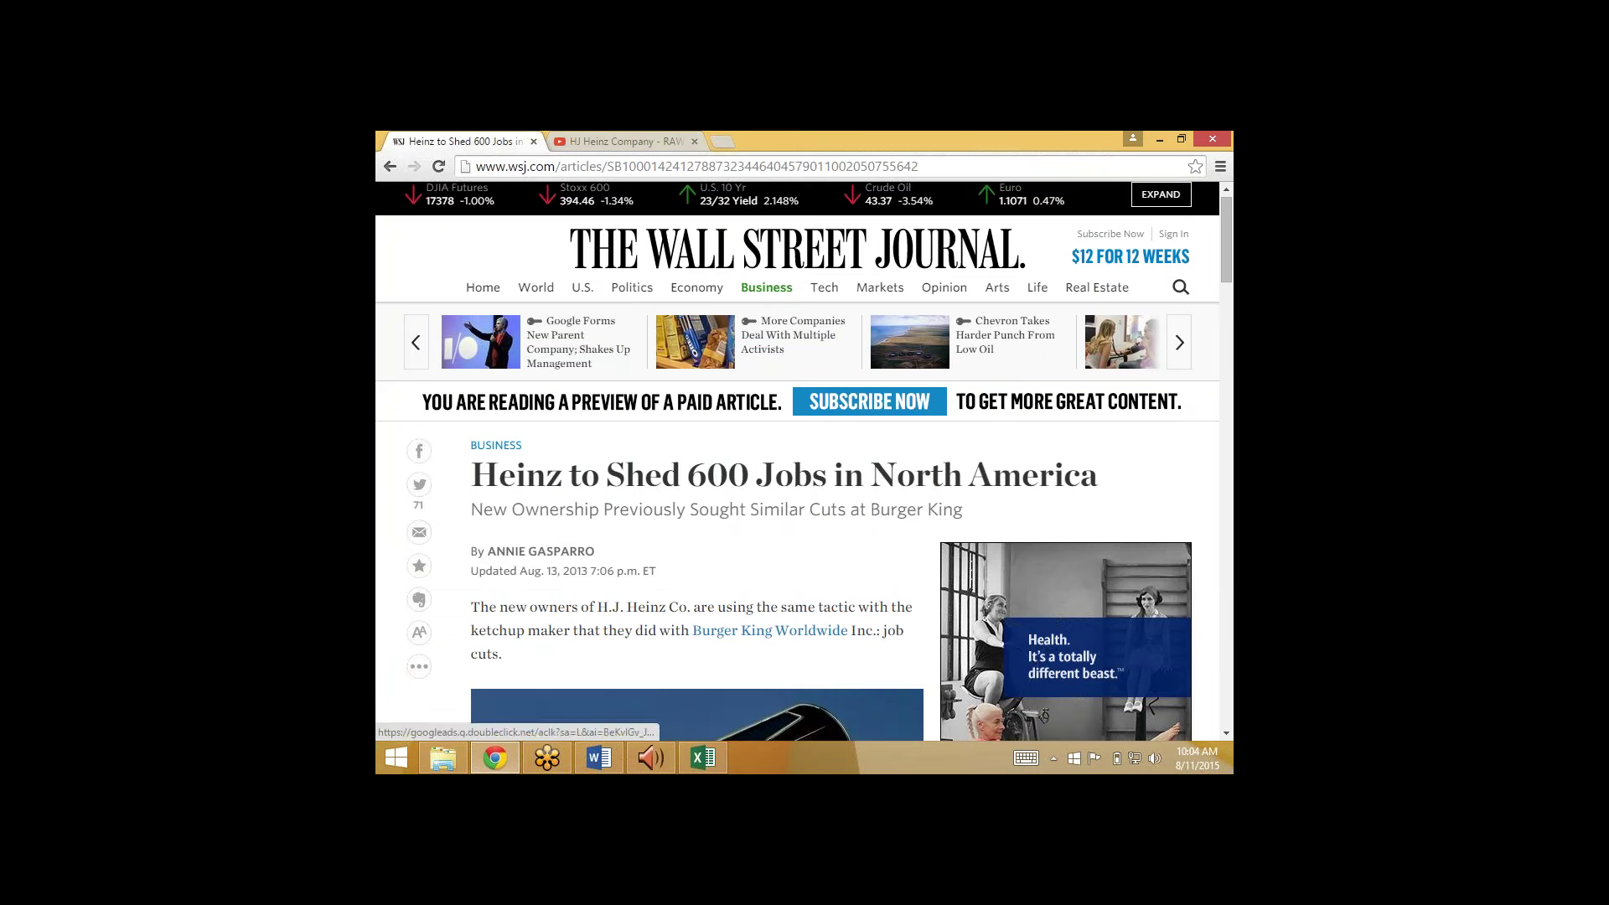
key(ctrl+Tab)
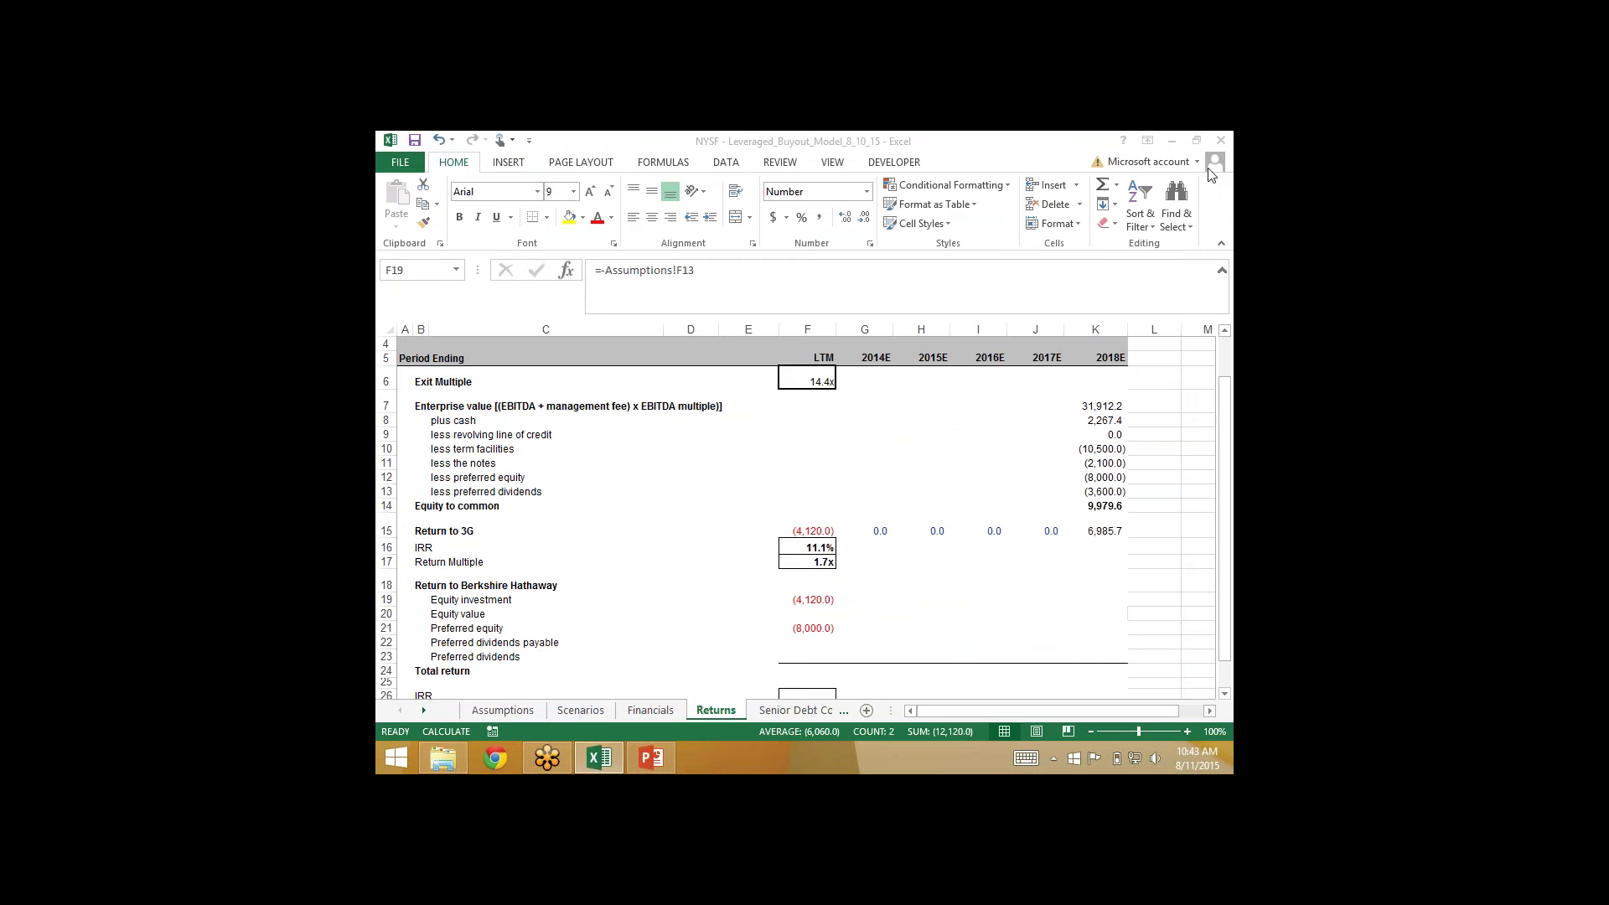
Step: Examine the equity investment, preferred equity and preferred dividends rows for Berkshire Hathaway across LTM to 2018E on the Returns sheet
click(806, 597)
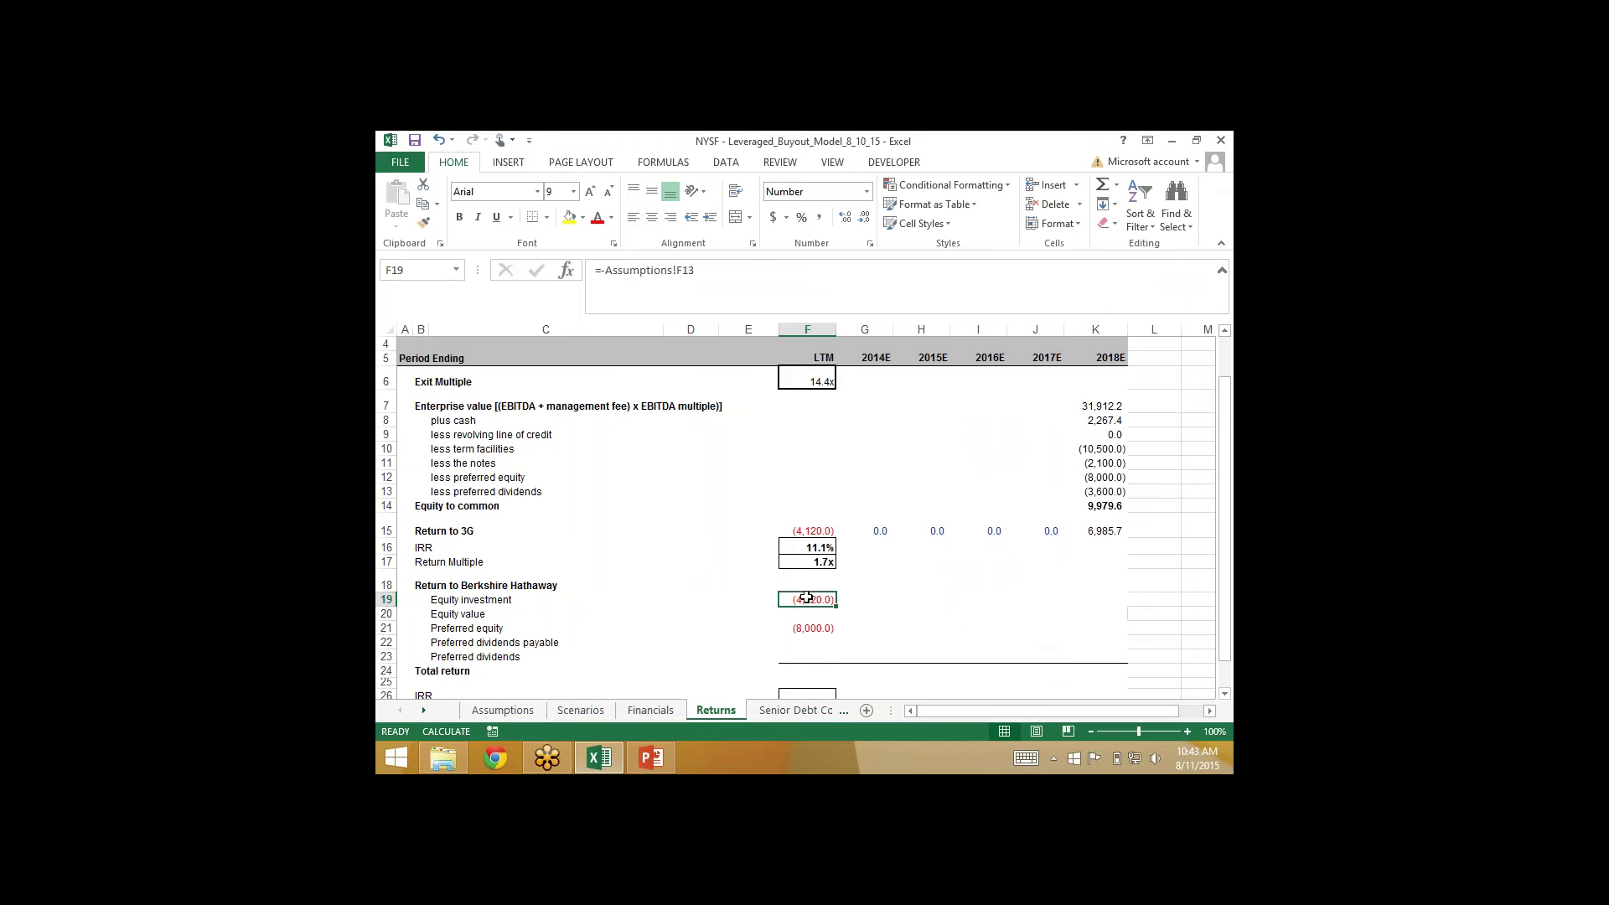
key(Right)
key(Down)
key(Down)
key(Down)
key(Right)
key(Right)
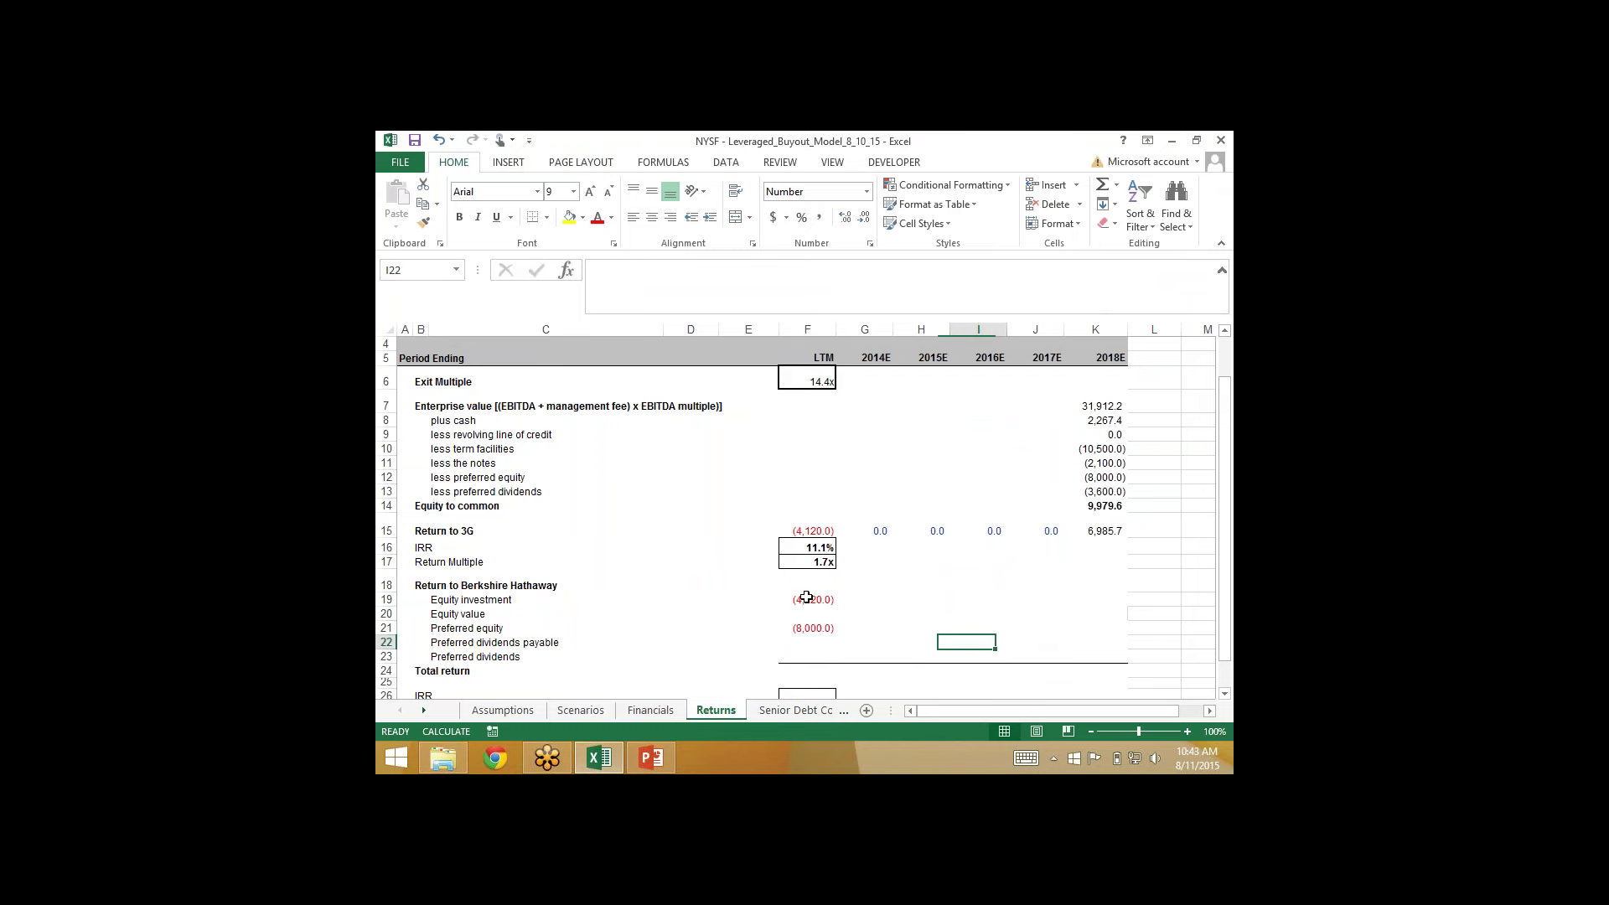
key(Right)
key(Right)
key(Up)
key(Up)
key(Up)
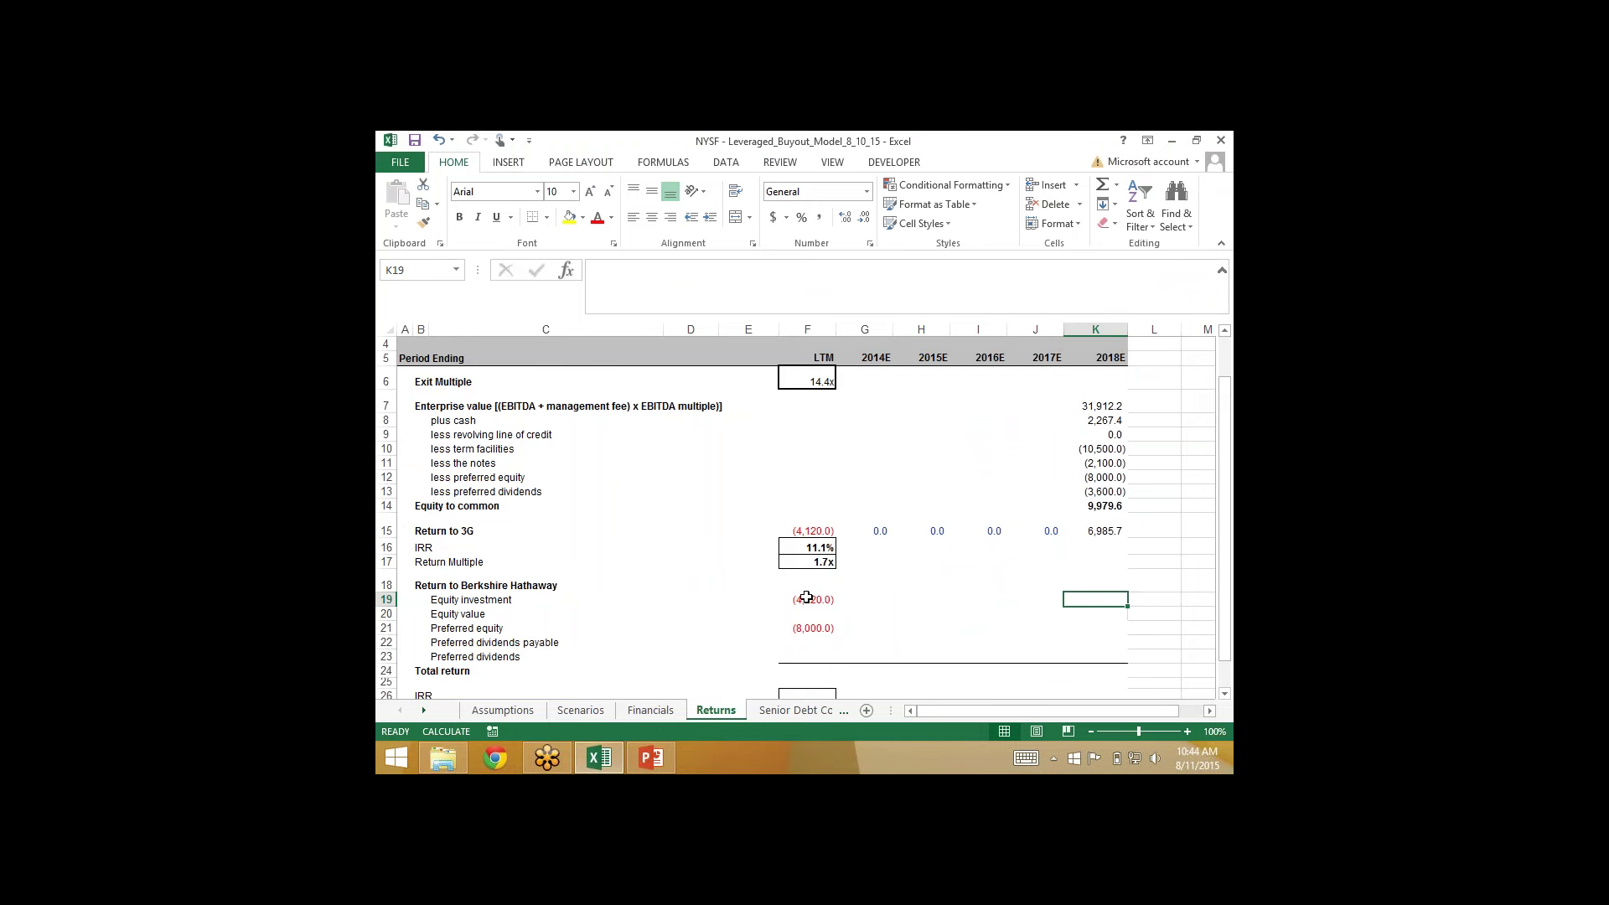
key(Down)
key(Up)
key(Left)
key(Left)
key(Left)
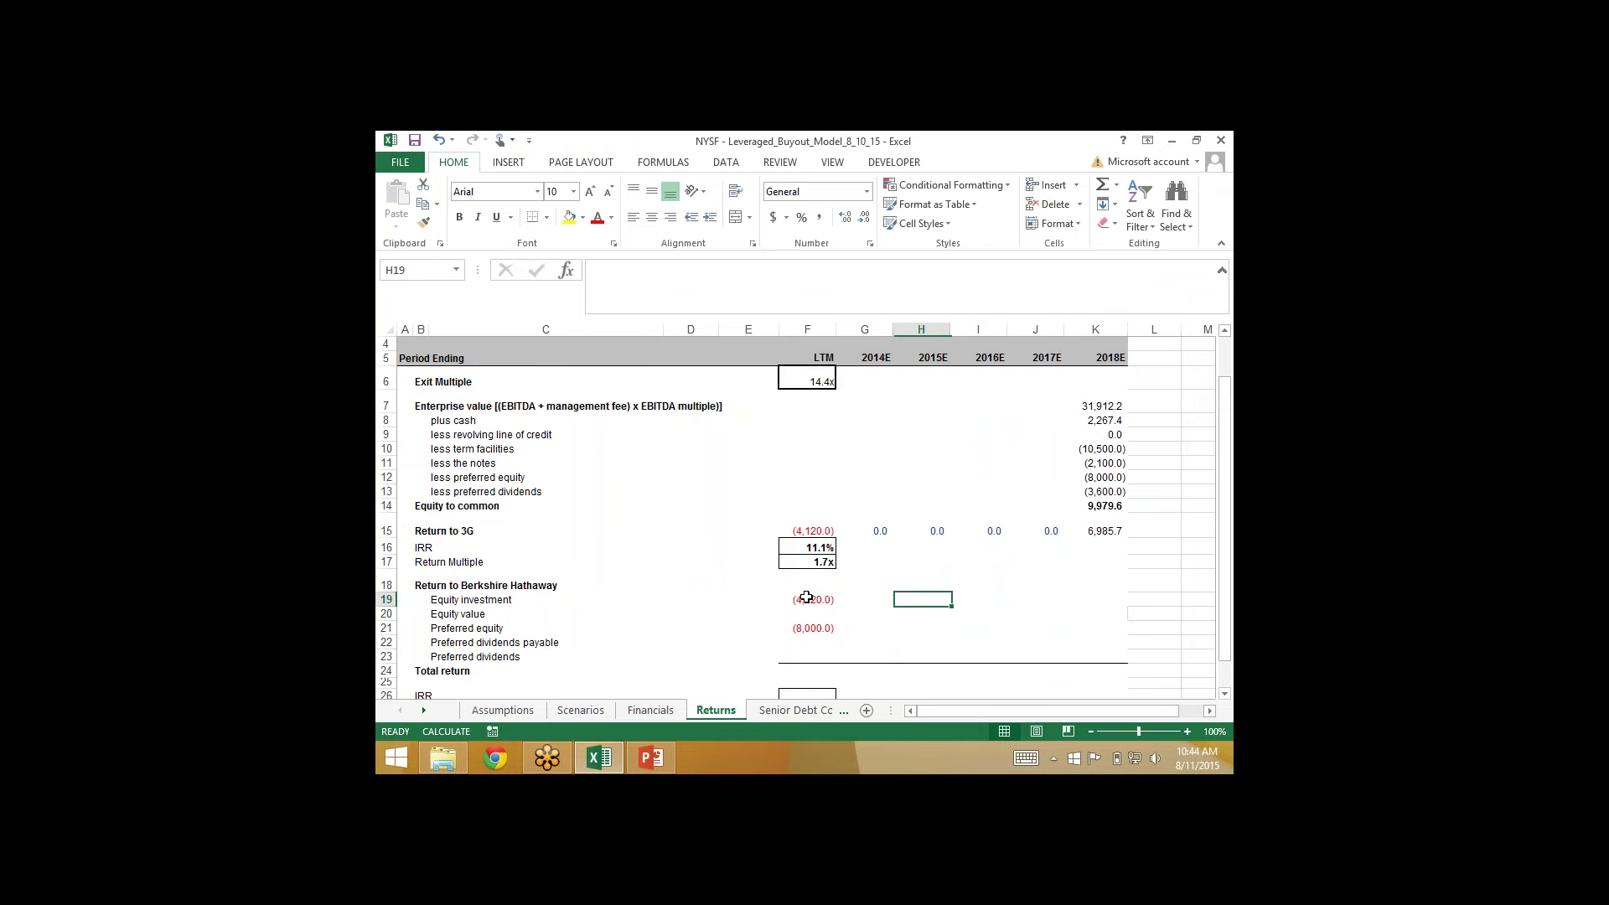
key(Left)
key(Left)
Step: Calculate Berkshire Hathaway's 2018E equity value in K20 as =K15*Assumptions!H13, using its common equity ownership percentage
key(Down)
key(Right)
key(Right)
key(Right)
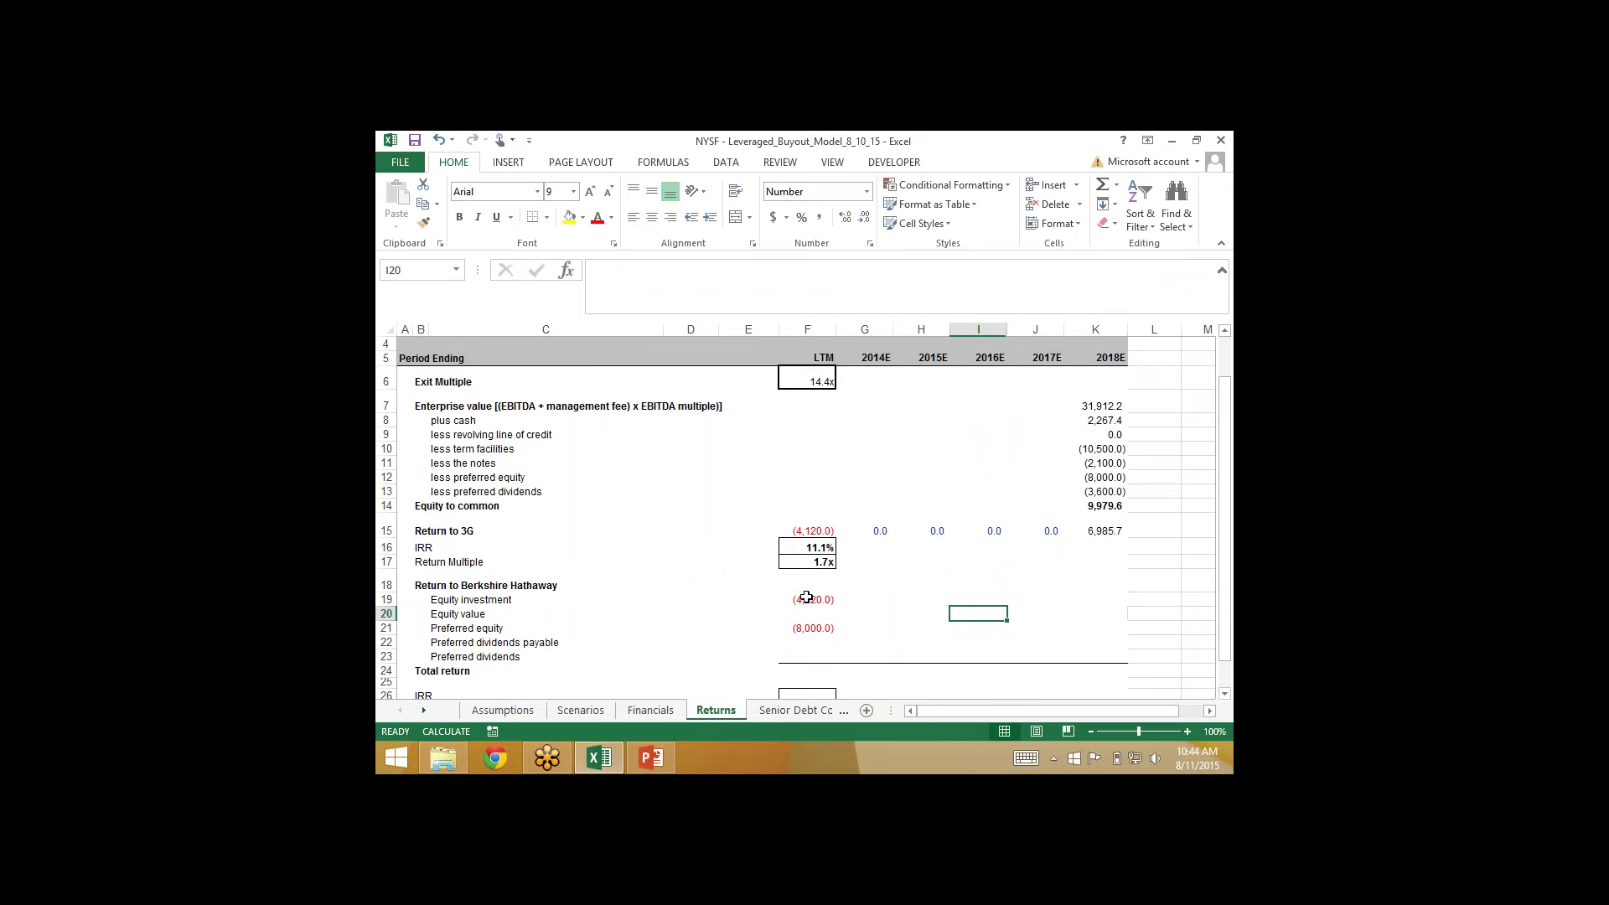
key(Right)
key(Right)
text(=)
key(Up)
key(Up)
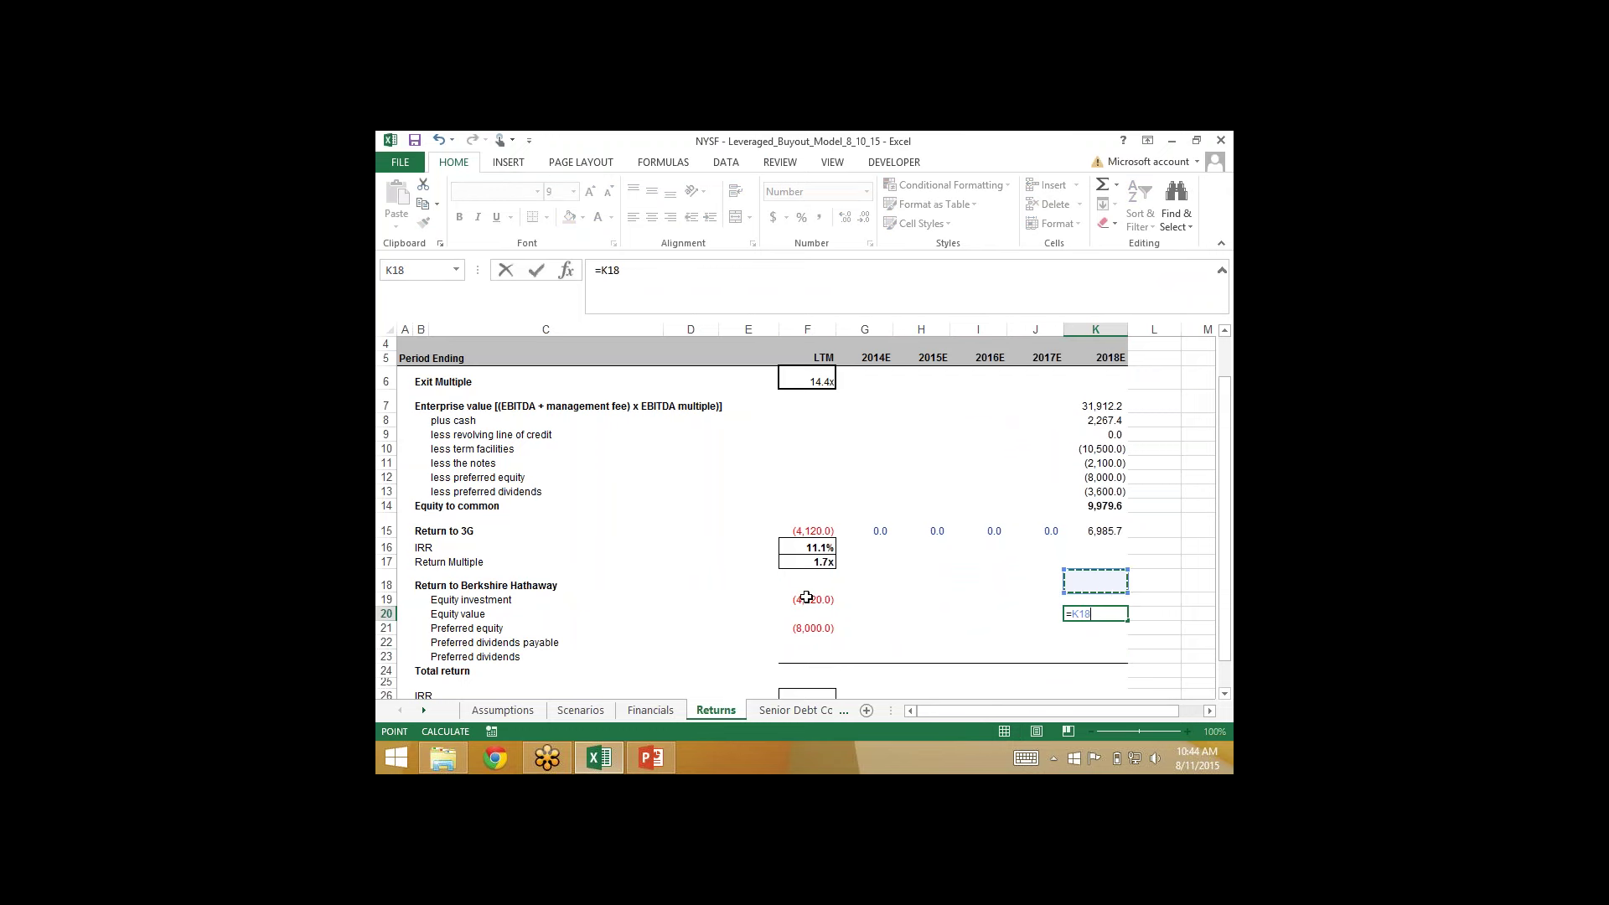
key(Up)
key(Up)
key(Up)
key(Up)
key(Down)
text(*)
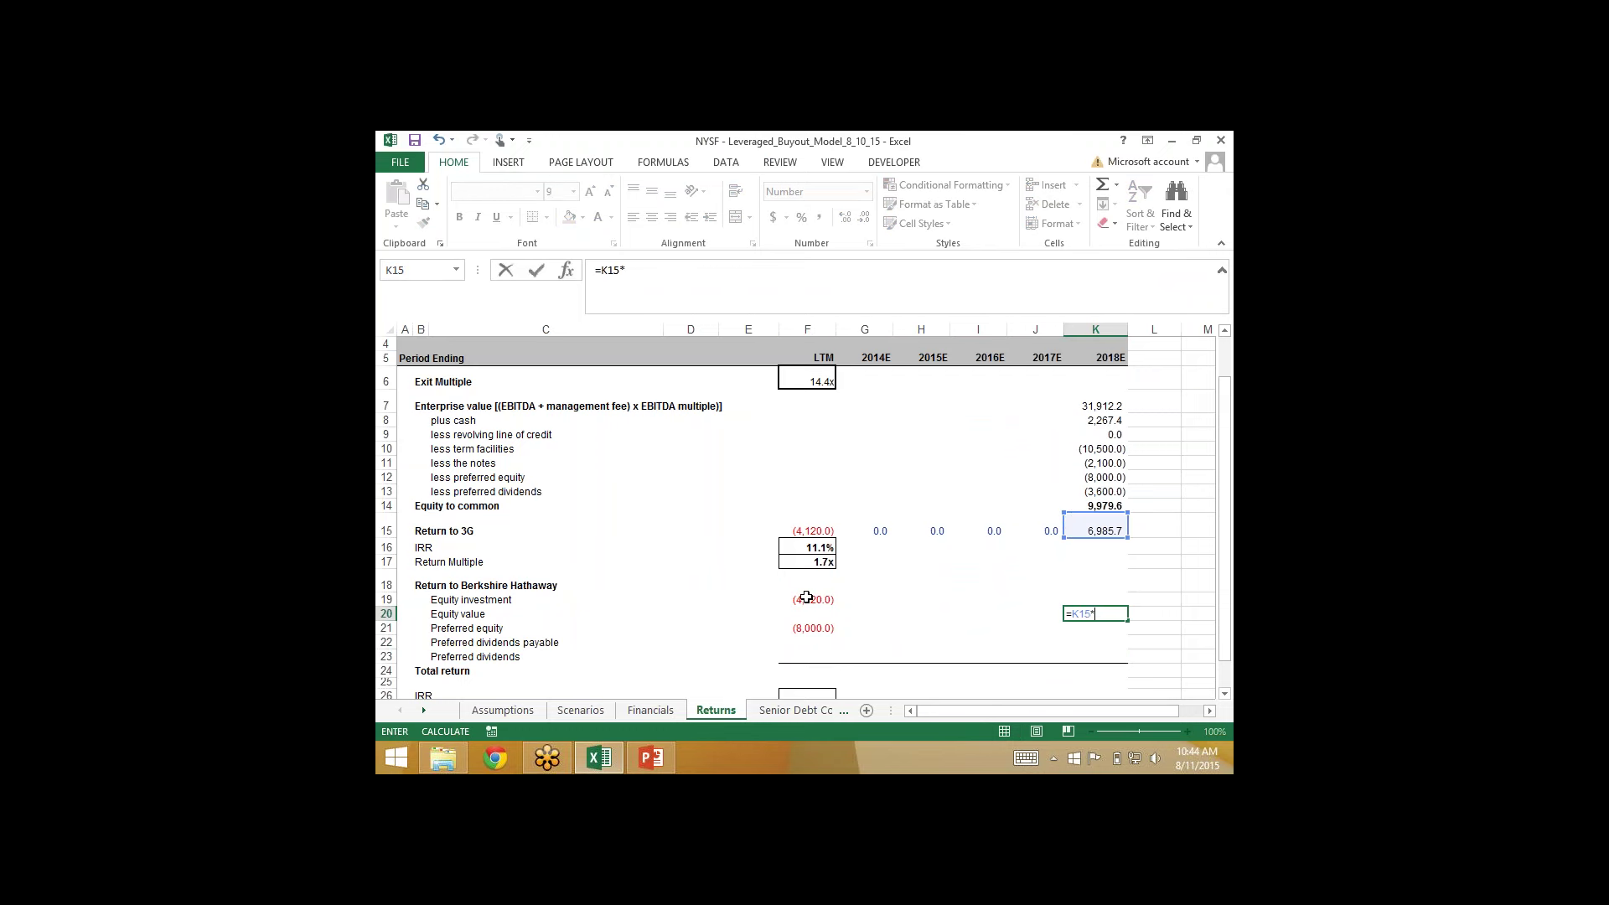
click(496, 710)
click(1102, 501)
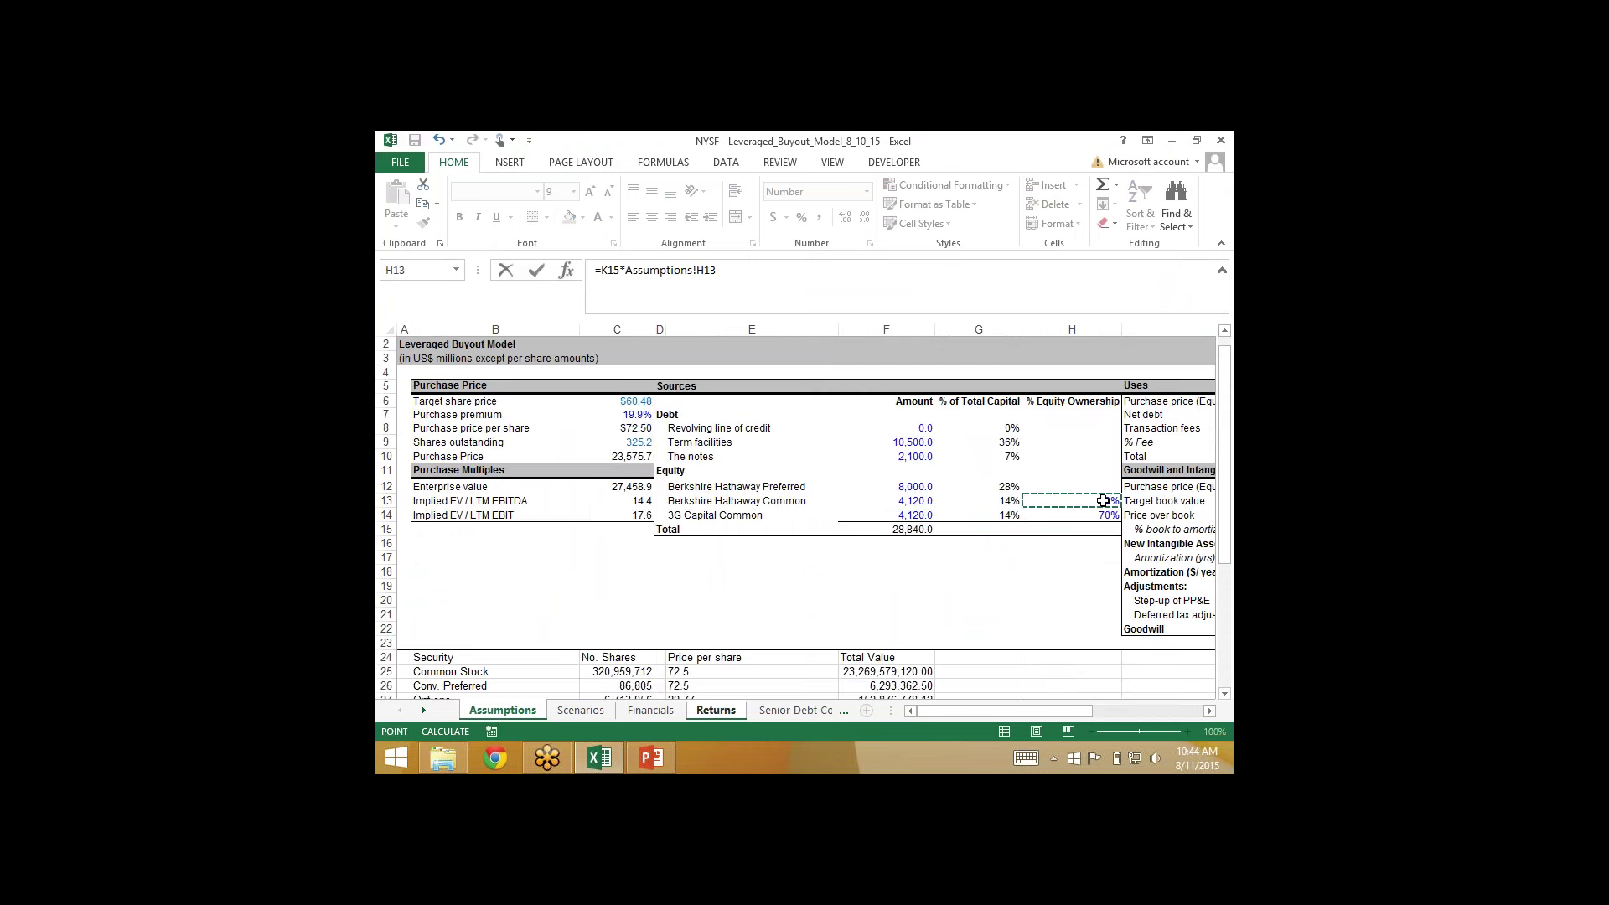
key(Return)
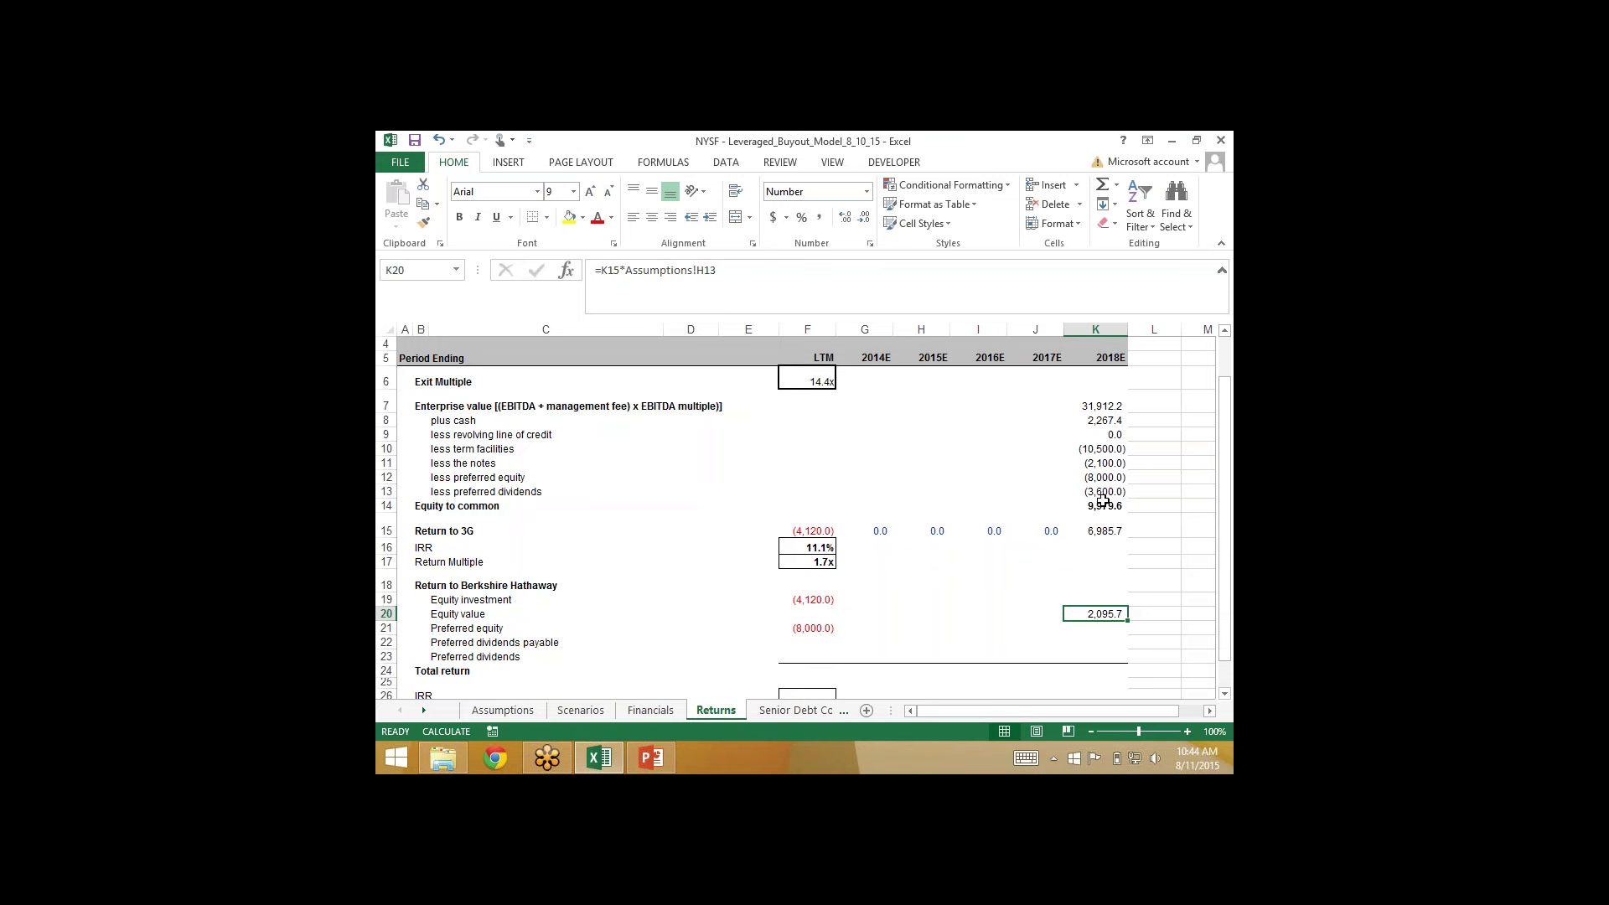
Step: Enter Berkshire Hathaway's 2018E preferred equity repayment in K21 as =-F21
key(Down)
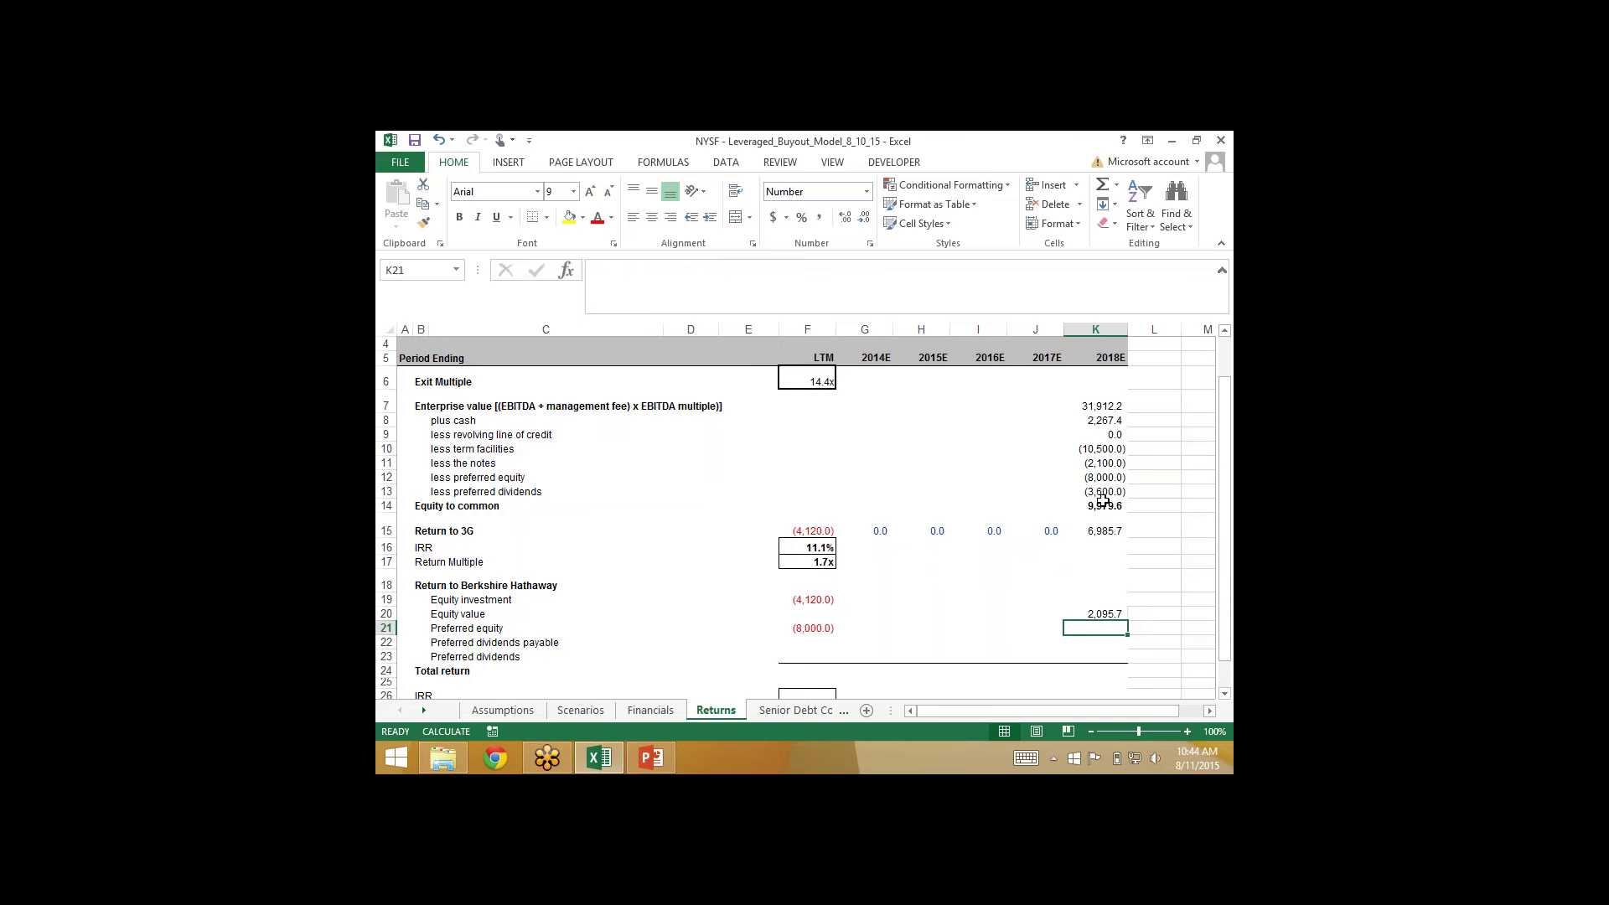
text(=-F21)
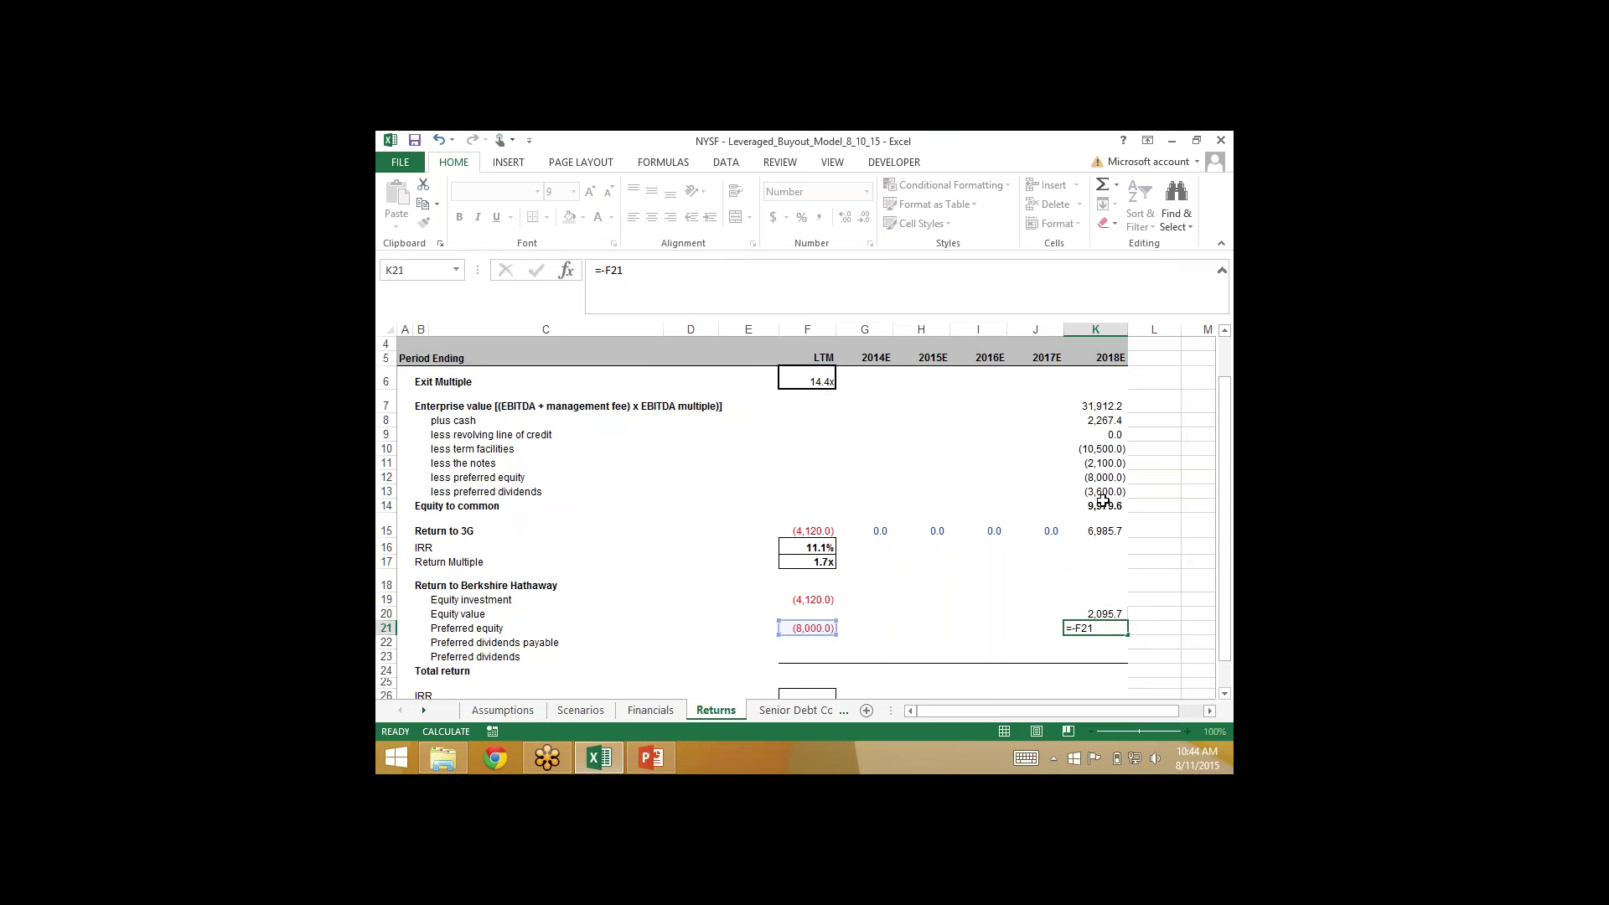
key(ctrl+Return)
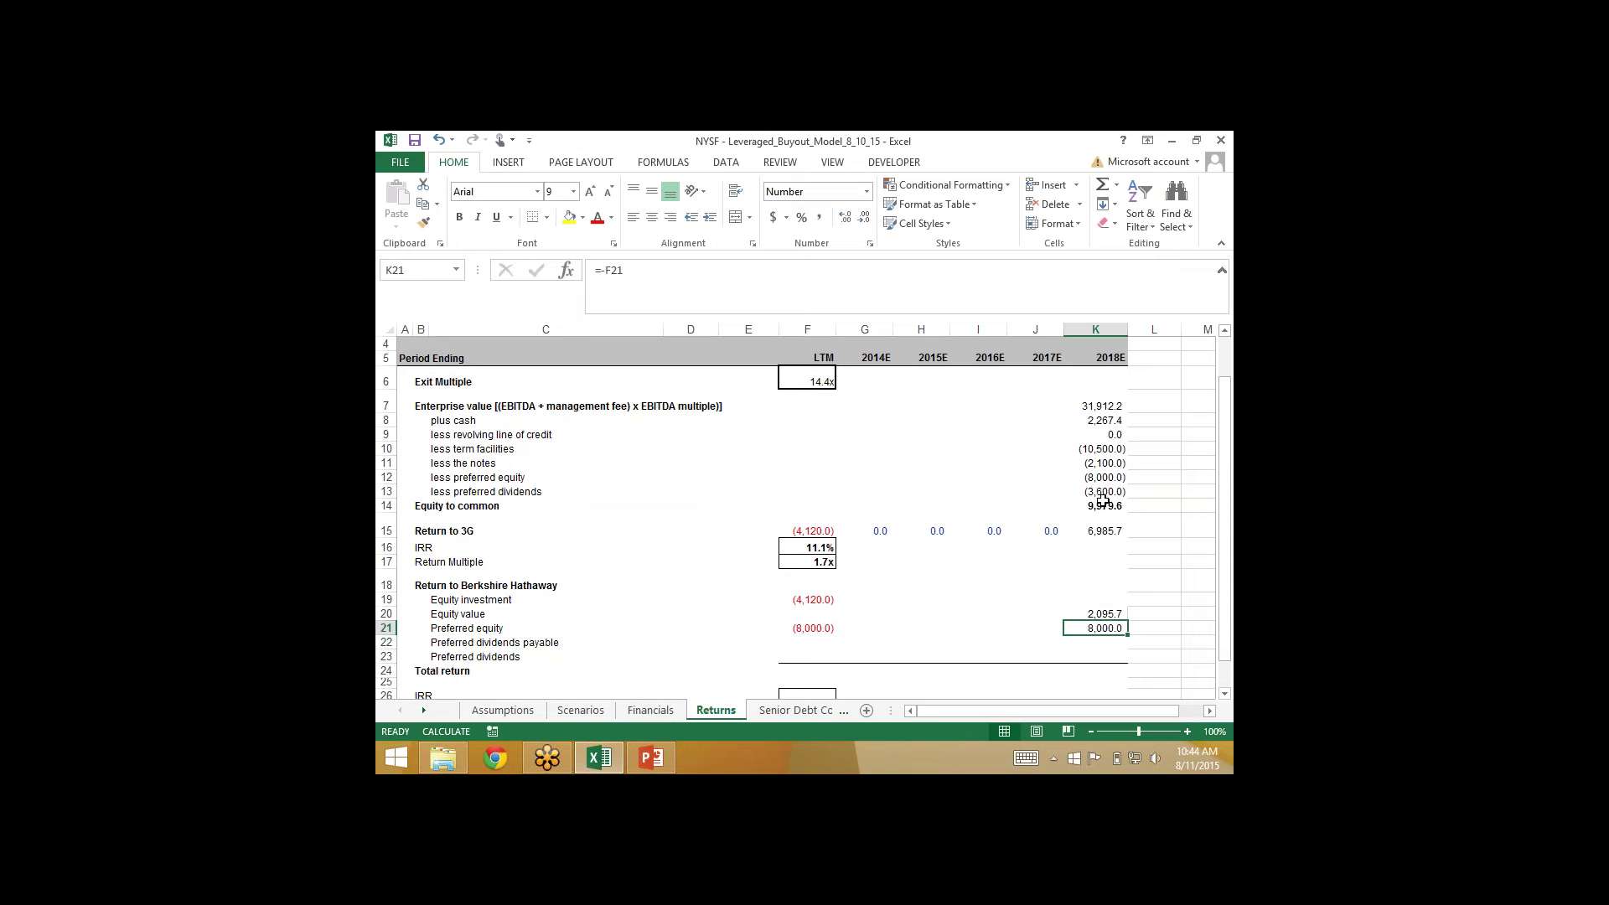
Step: Enter the 2018E preferred dividends payable in K22 as =-K13
key(Down)
text(-)
key(Up)
key(Up)
key(Up)
key(Up)
key(Up)
key(Up)
key(Up)
key(Up)
key(Up)
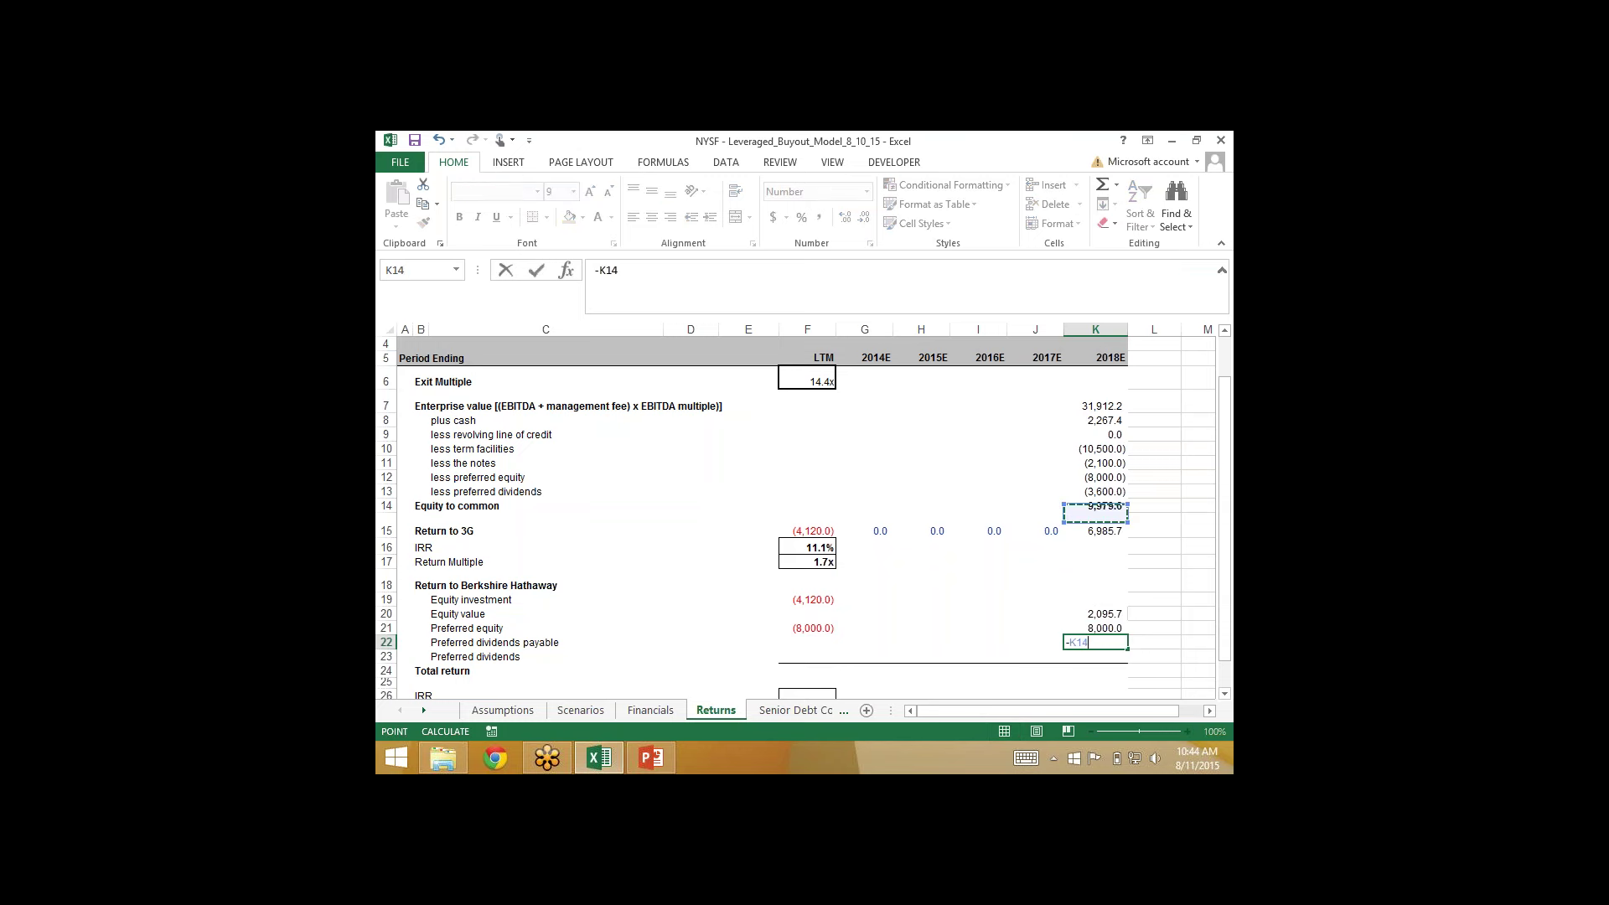
key(Return)
key(Up)
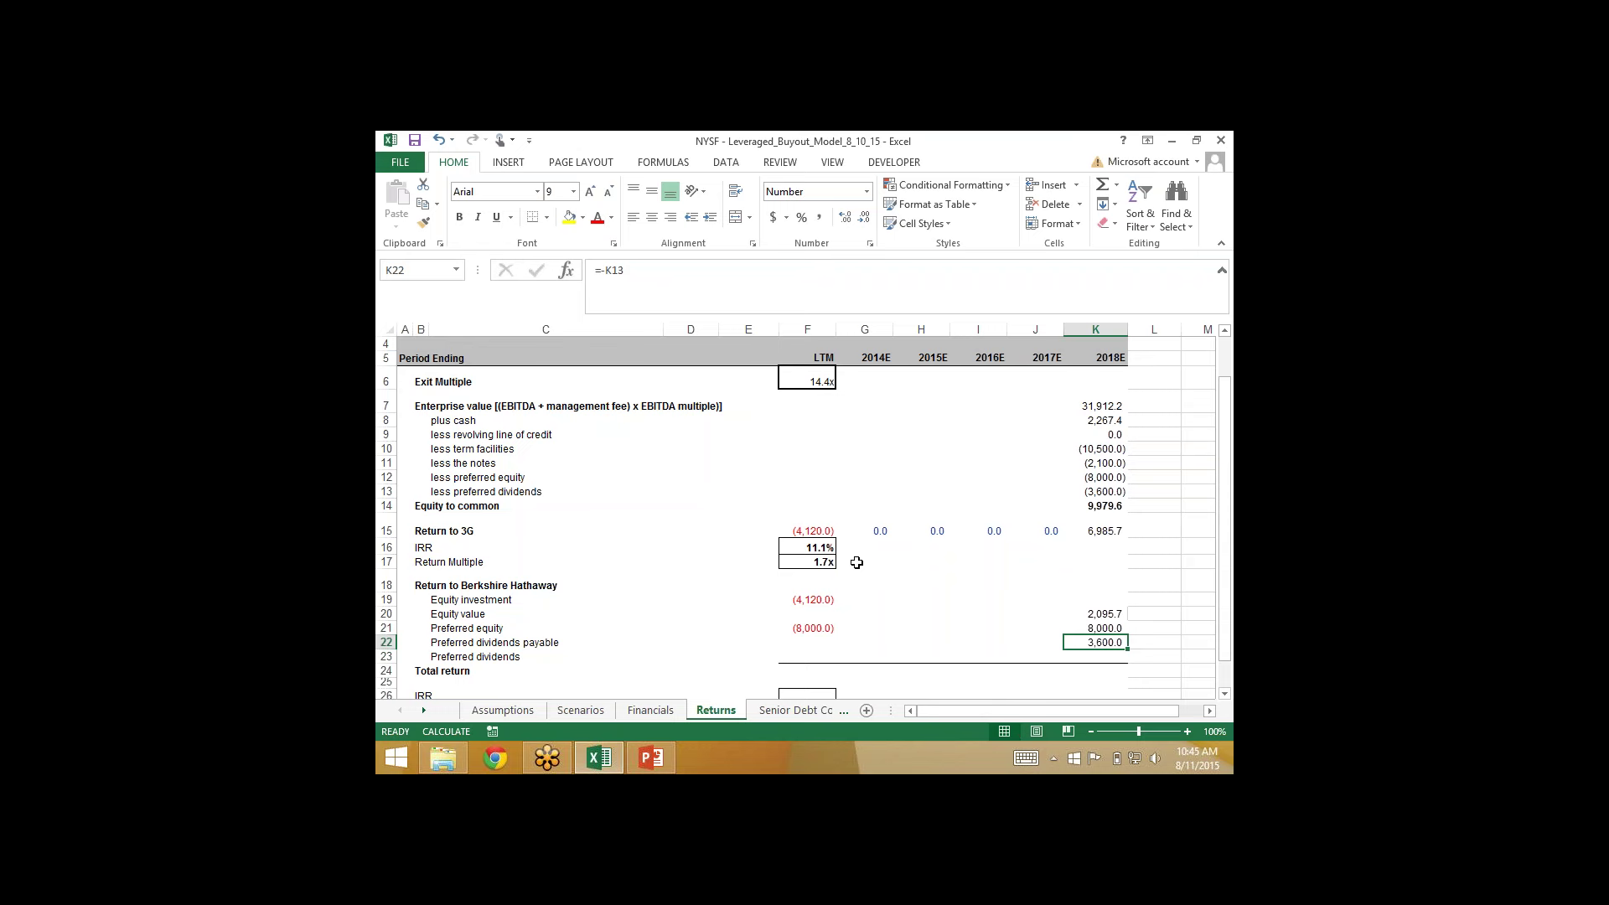
Step: Sum the Berkshire Hathaway rows into Total return on row 24 for each year from 2018E back to 2014E
key(Down)
key(Down)
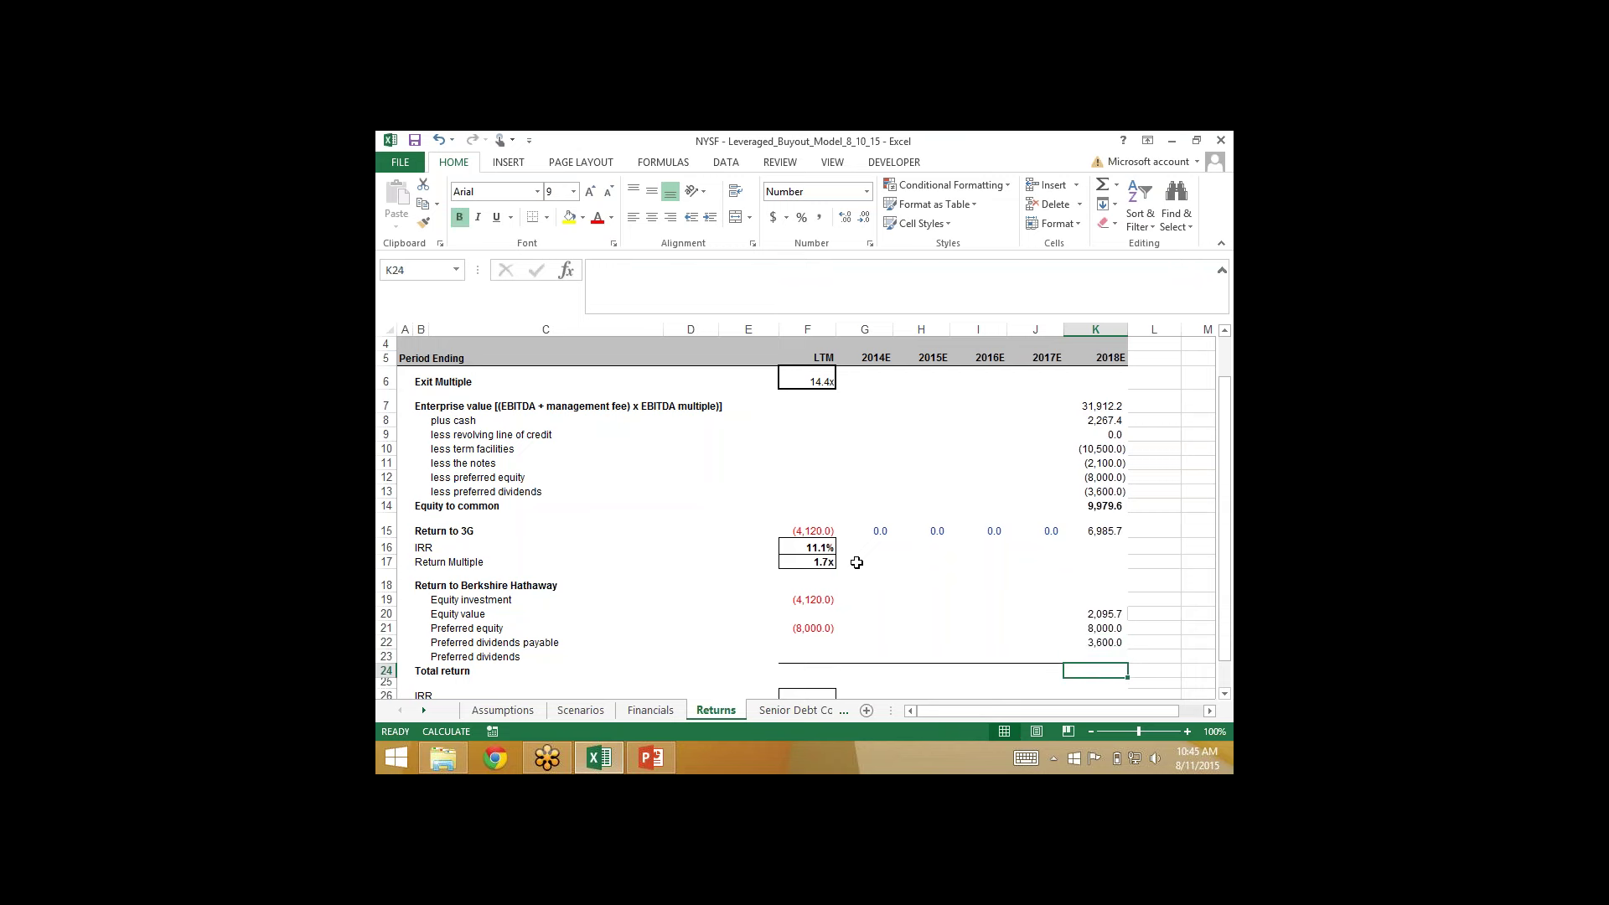
key(alt+equal)
key(alt+equal)
key(Left)
key(alt+equal)
key(alt+equal)
key(Left)
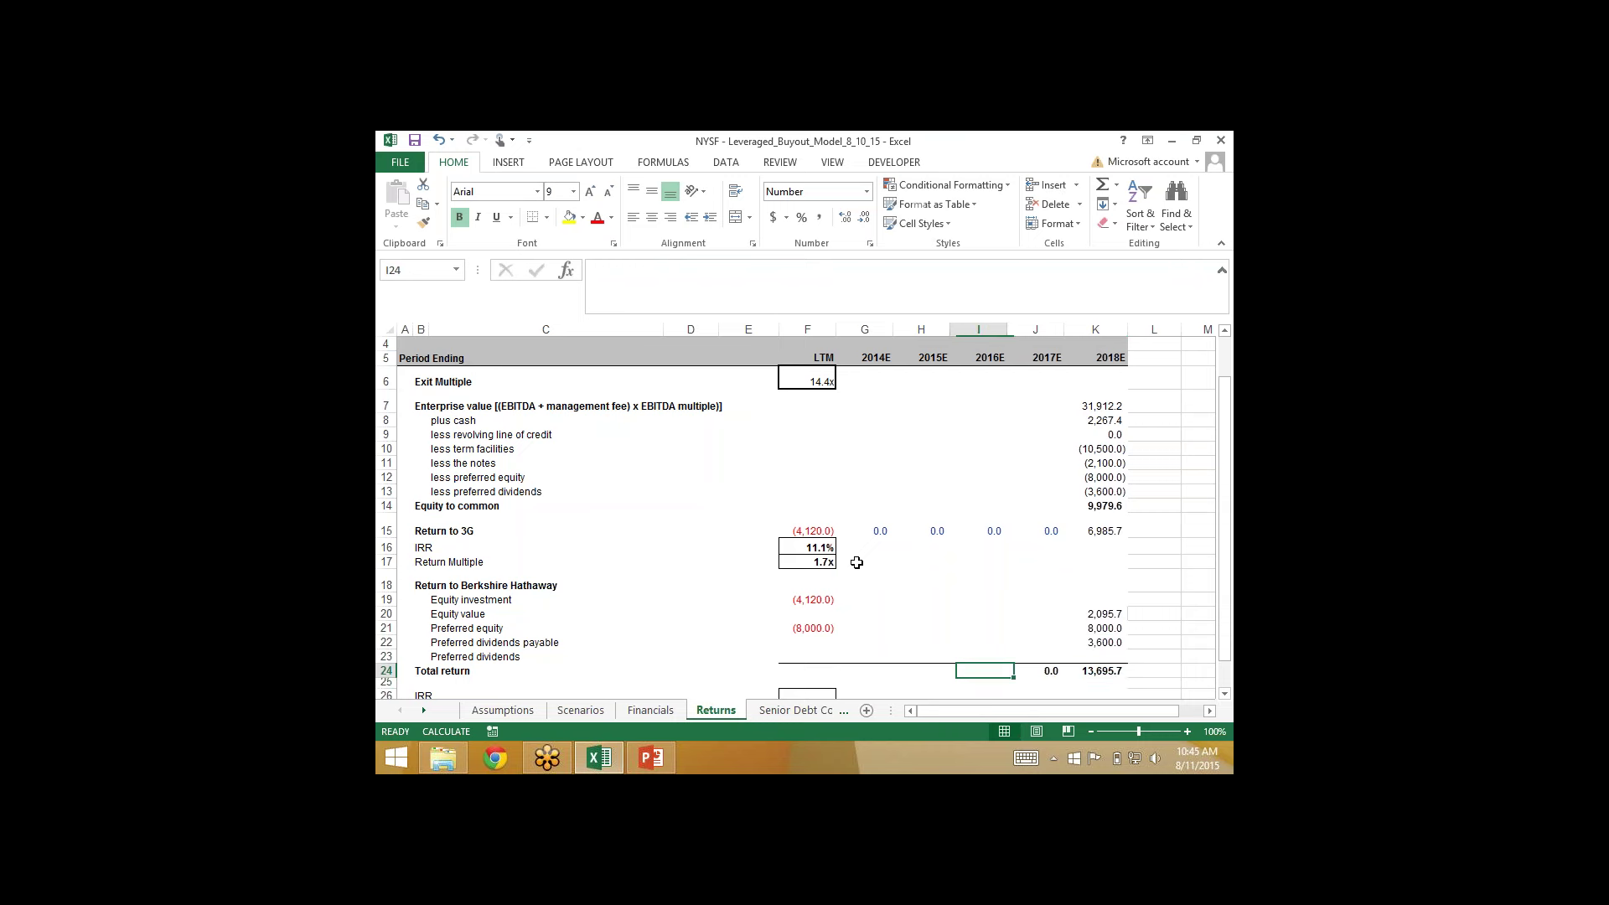
key(alt+equal)
key(alt+equal)
key(Left)
key(alt+equal)
key(alt+equal)
key(Left)
key(alt+equal)
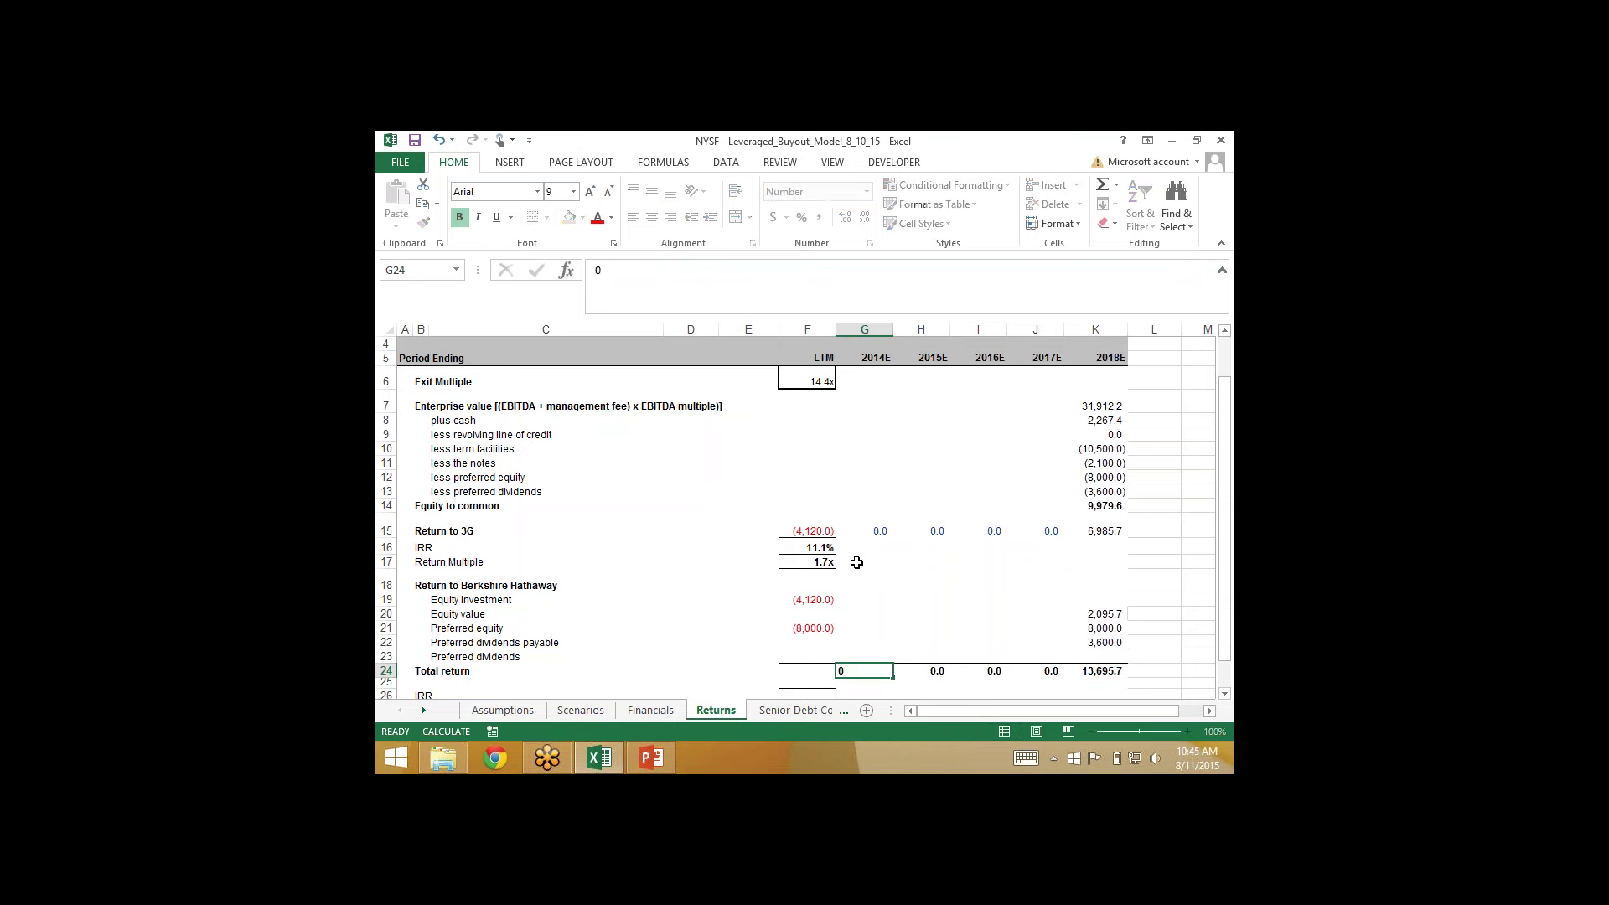
key(alt+equal)
Step: Sum Berkshire Hathaway's LTM investment amounts, starting from the equity investment in F19, into Total return in F24
key(Left)
key(alt+equal)
key(Up)
key(Up)
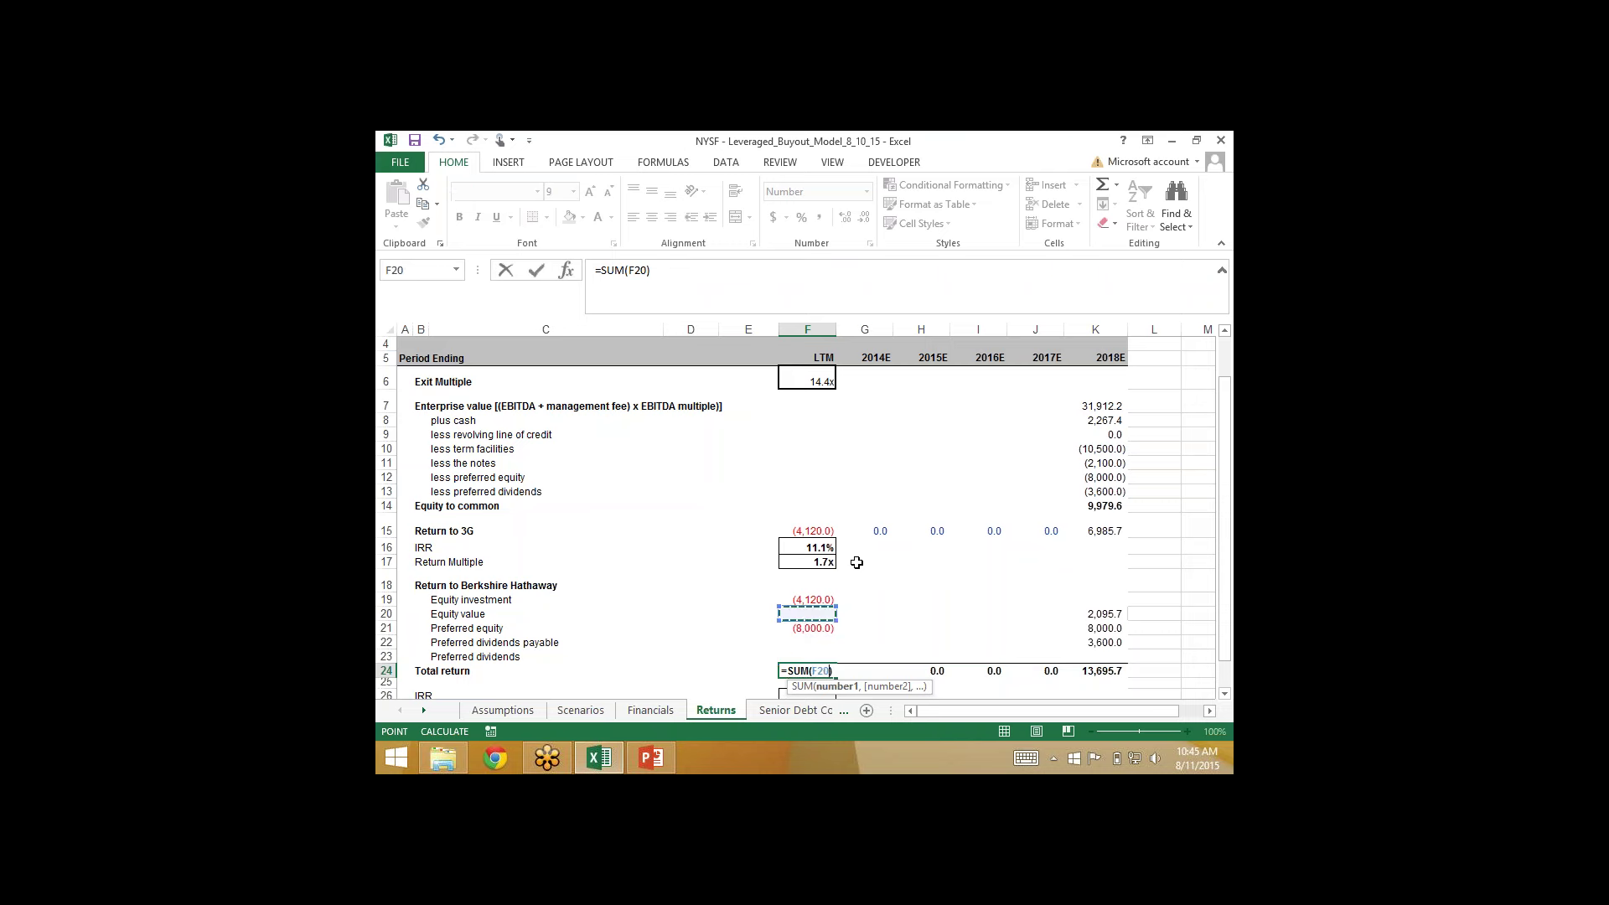
key(shift+Down)
key(shift+Down)
key(Return)
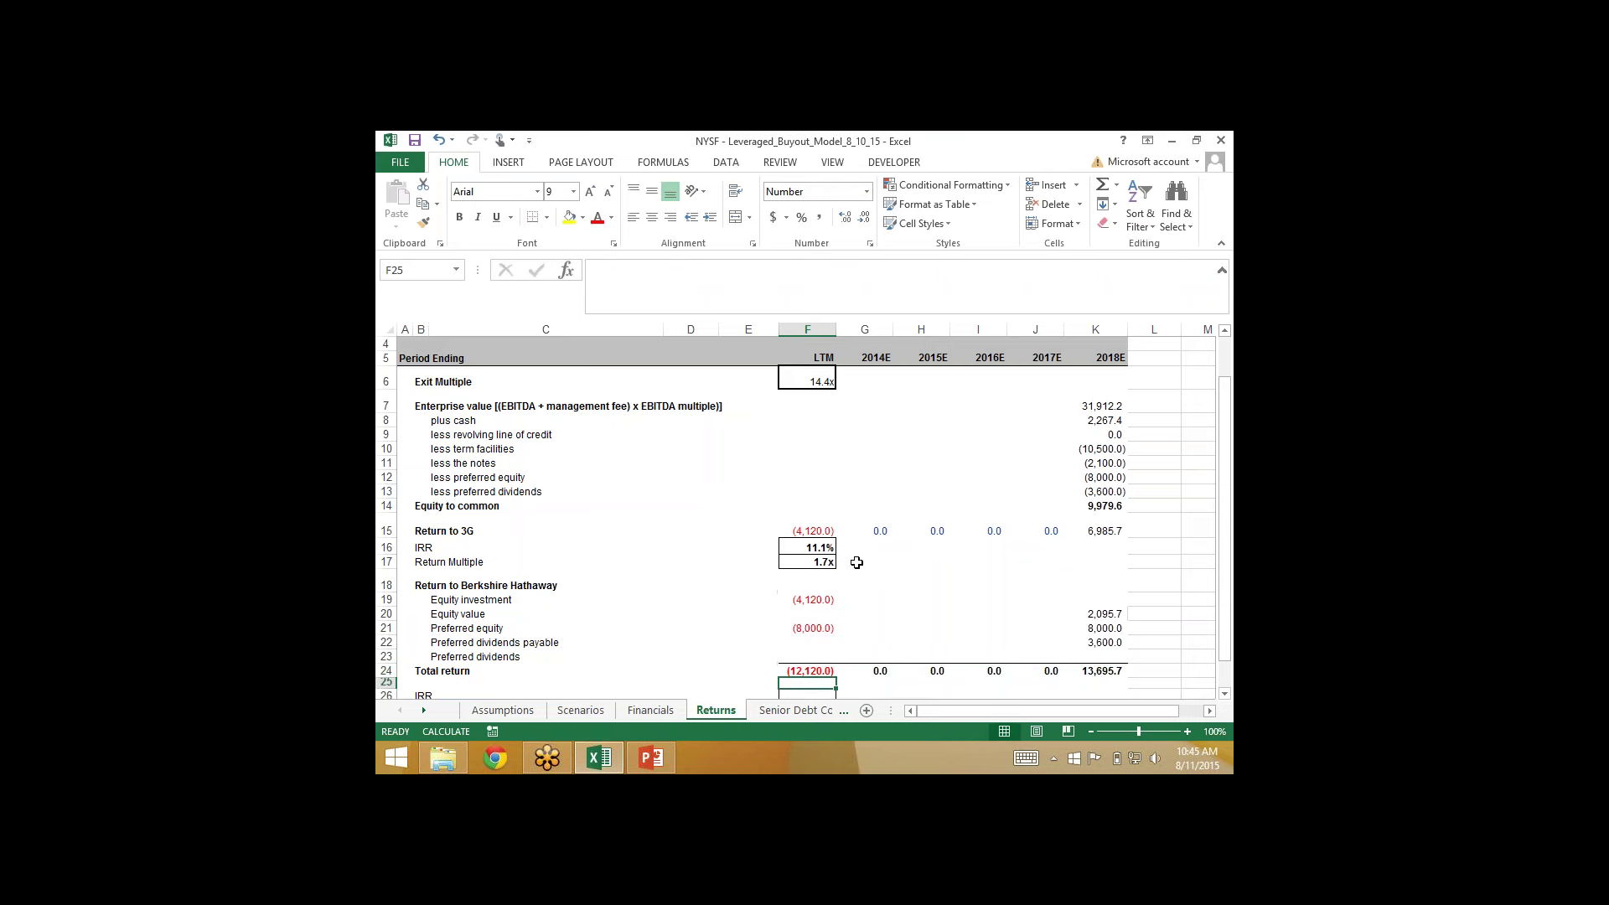
Step: Calculate Berkshire Hathaway's IRR in F26 with the IRR function over the total returns in F24:K24
key(Down)
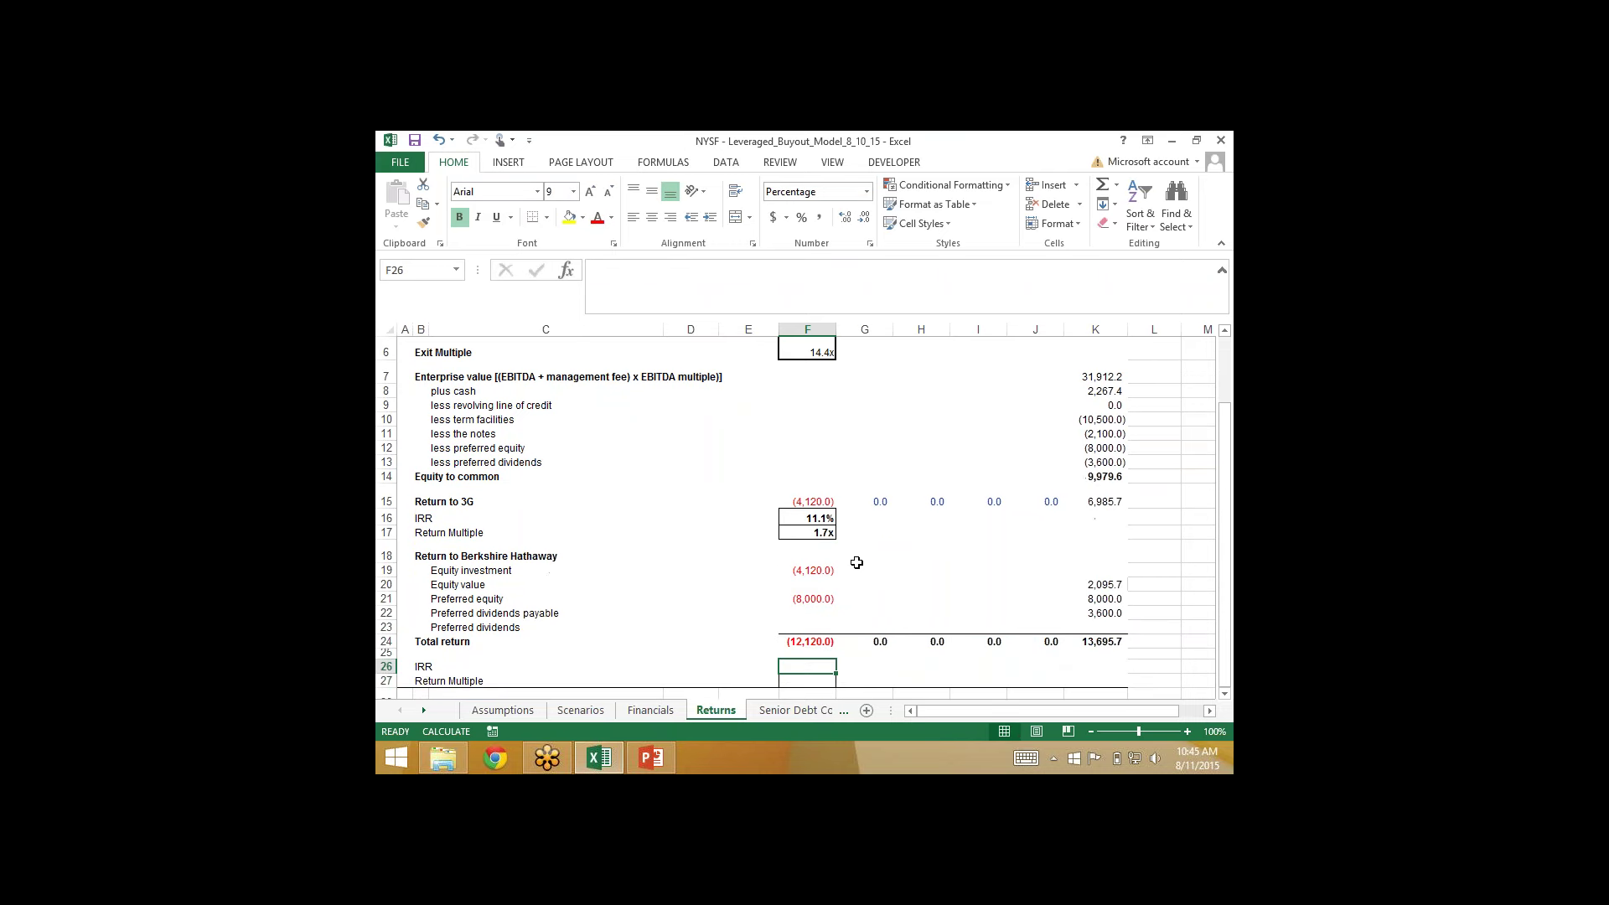
text(=irr)
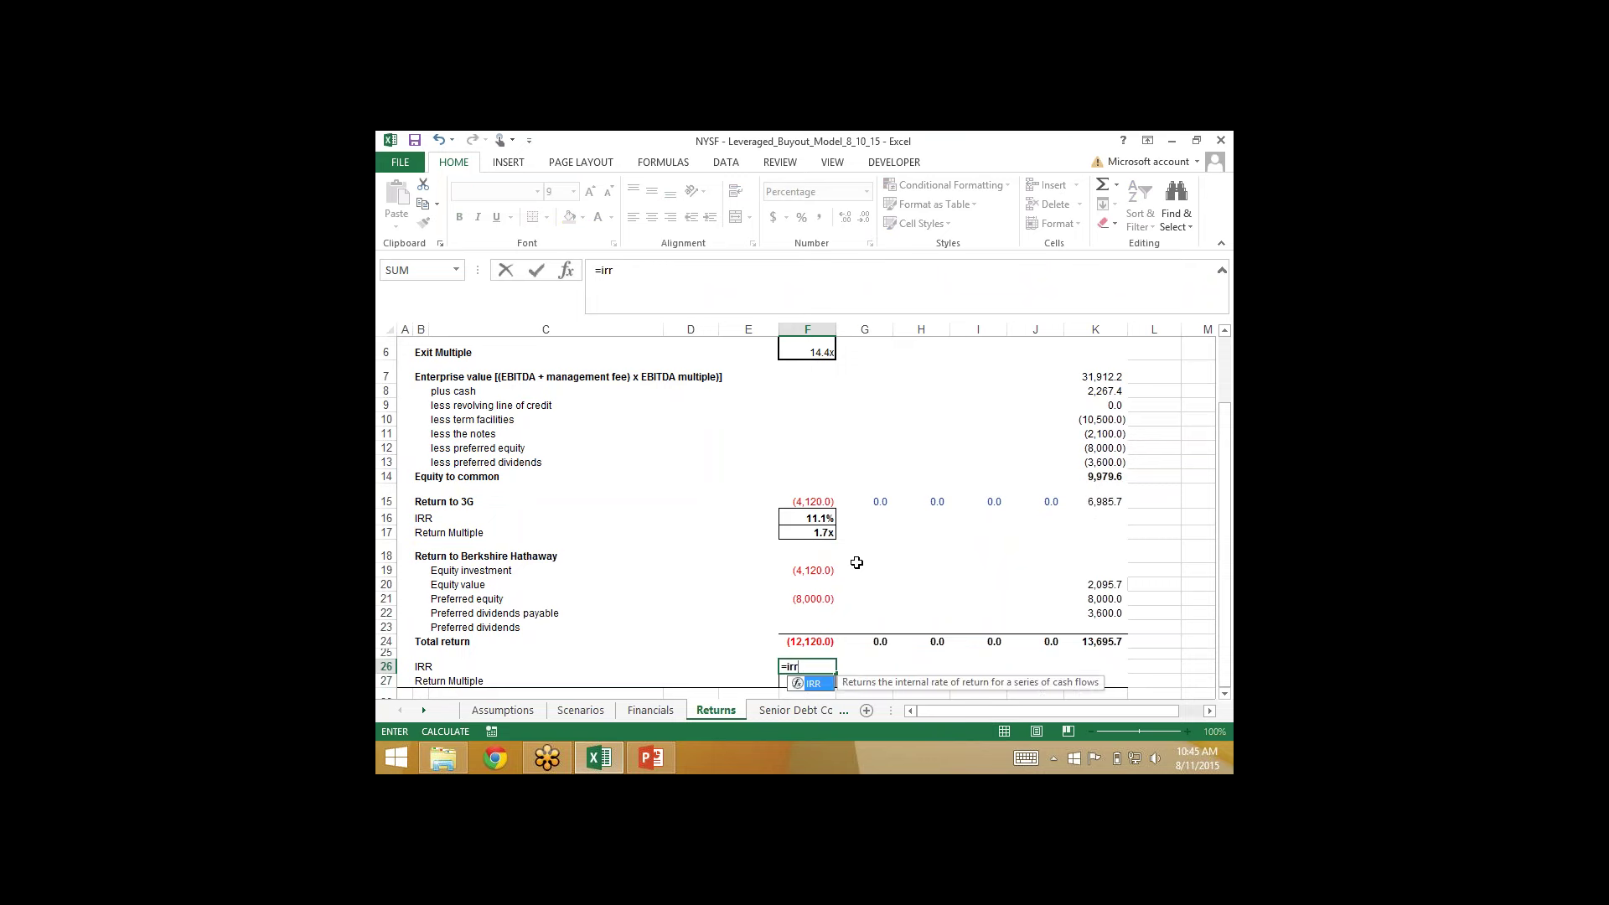
text(()
key(Up)
key(Up)
key(shift+Right)
key(shift+Right)
key(shift+Right)
key(shift+Right)
key(shift+Right)
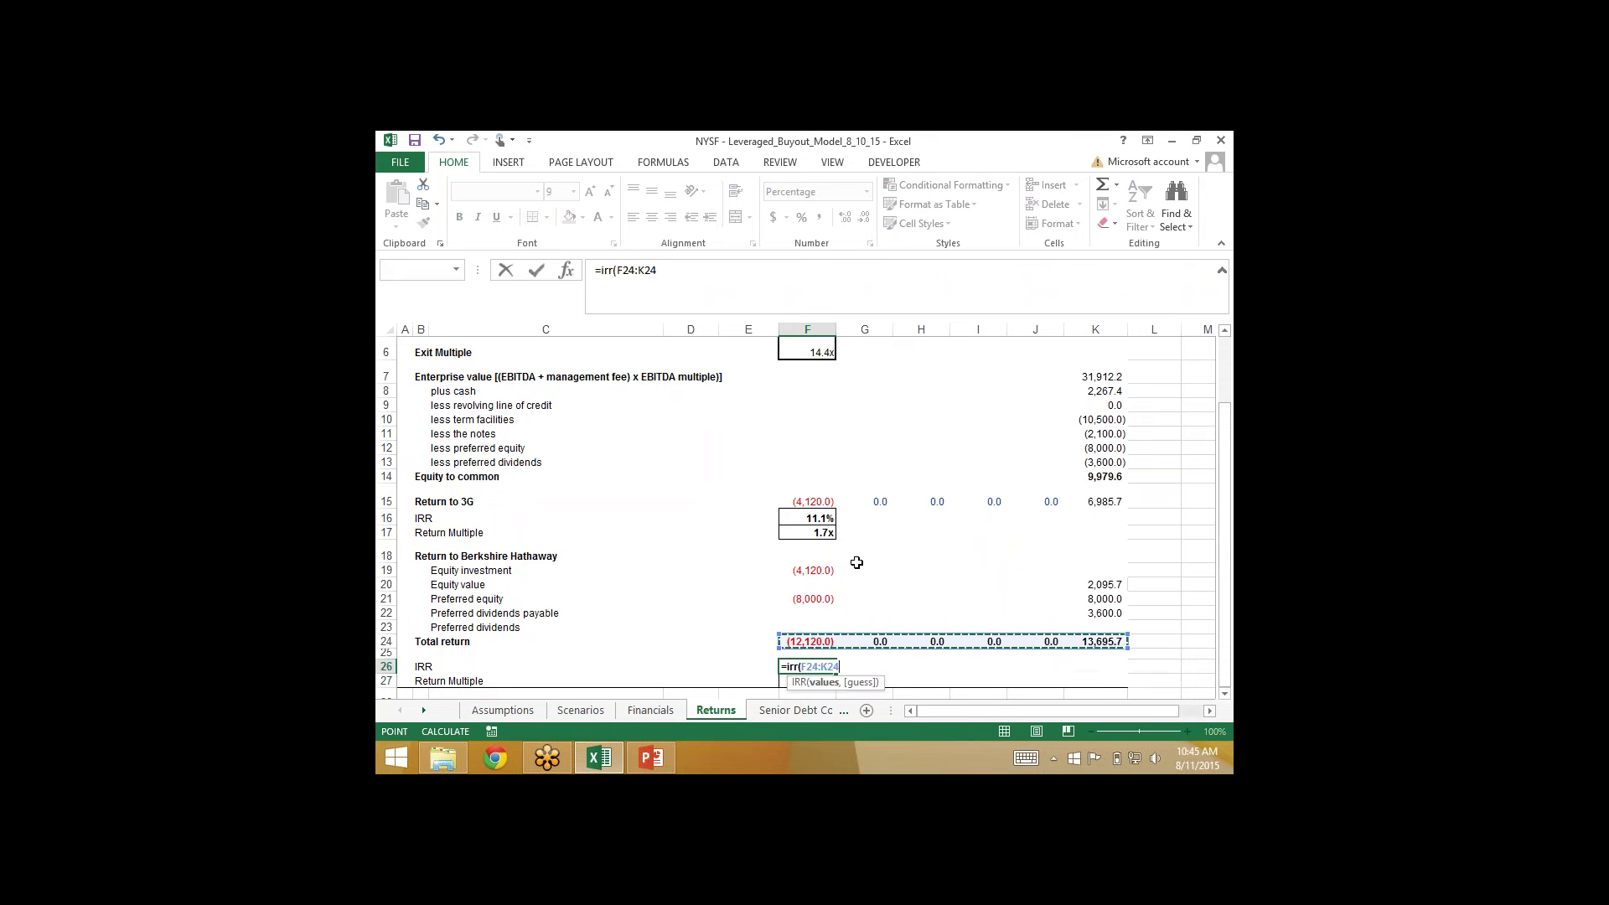
key(Return)
Step: Calculate Berkshire Hathaway's return multiple in F27 as =K24/-F24
scroll(856, 562, down, 1)
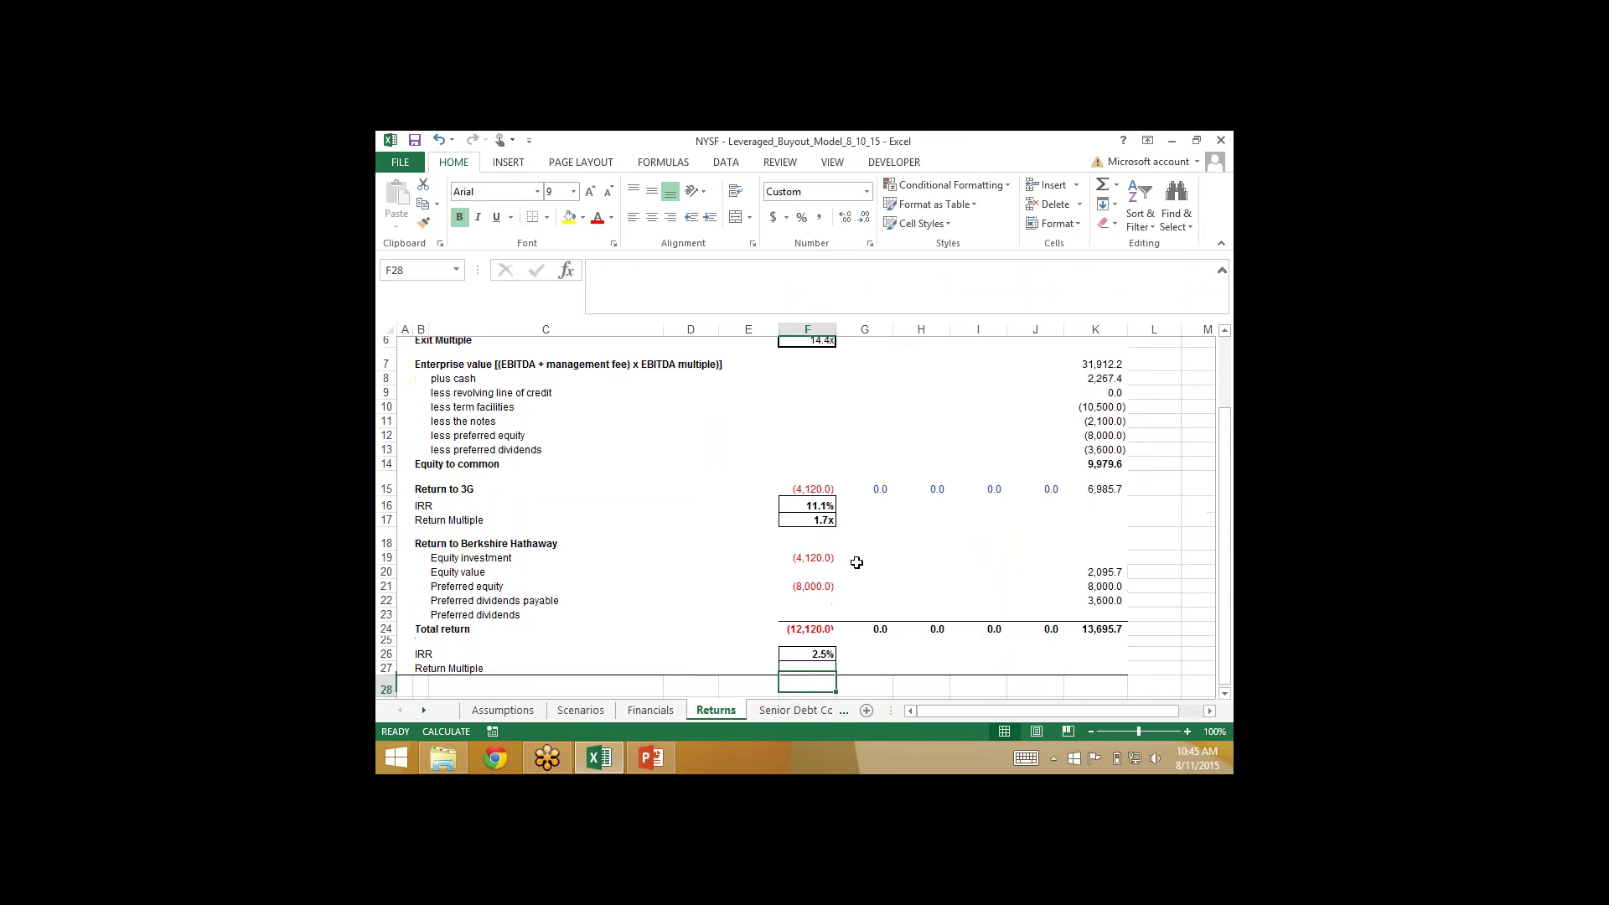
text(=)
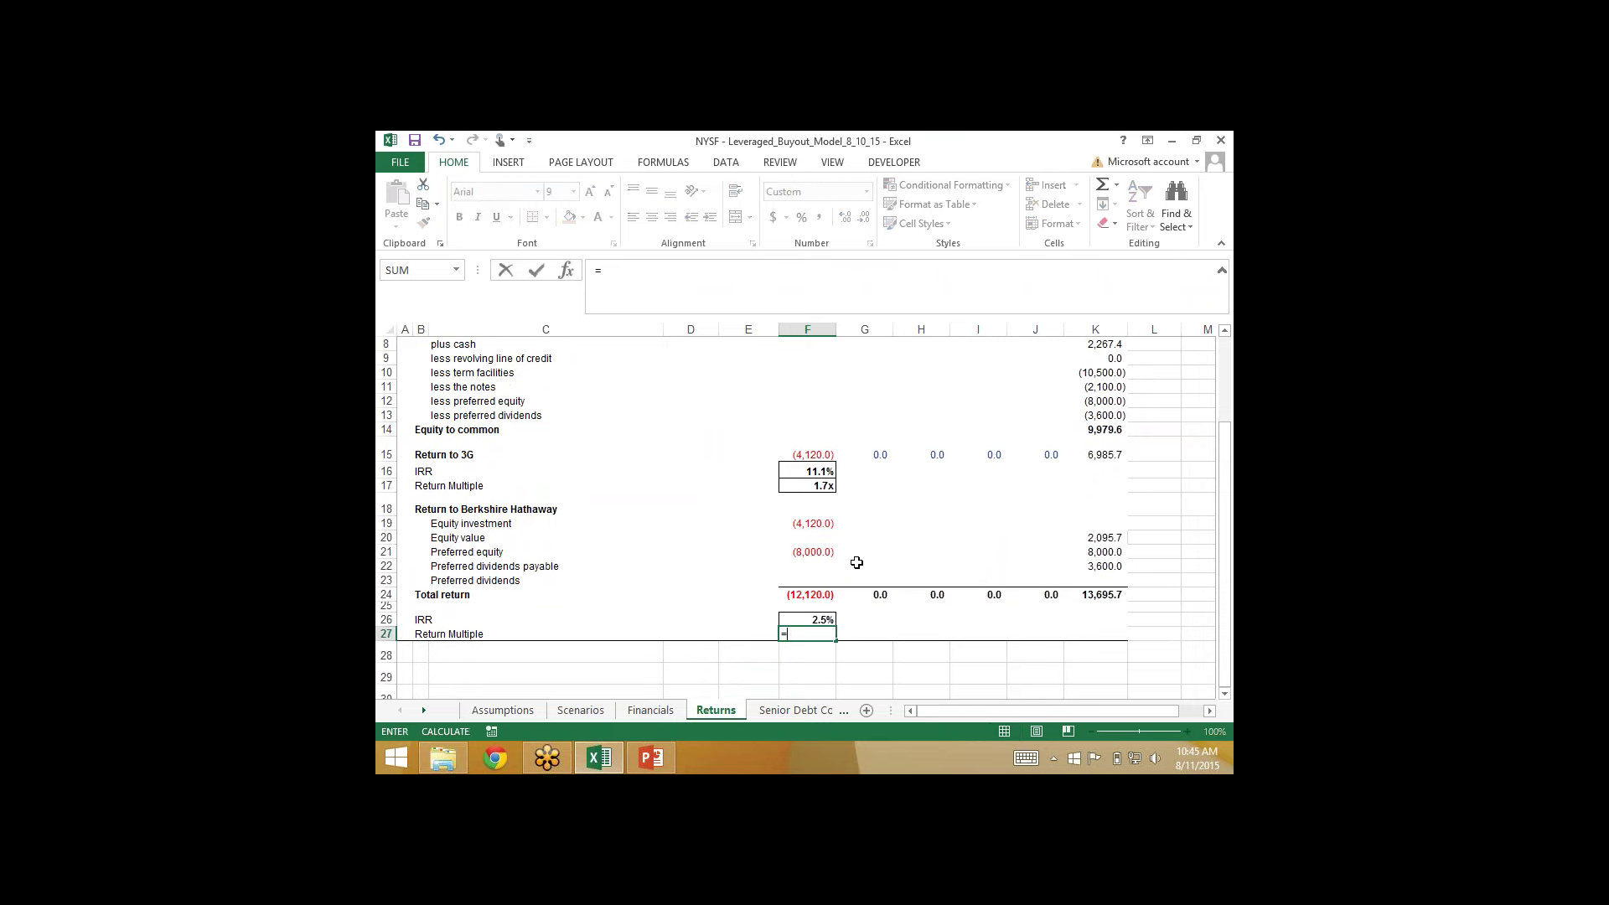
key(Up)
key(Up)
key(Right)
key(Right)
key(Right)
key(Right)
key(Right)
key(Up)
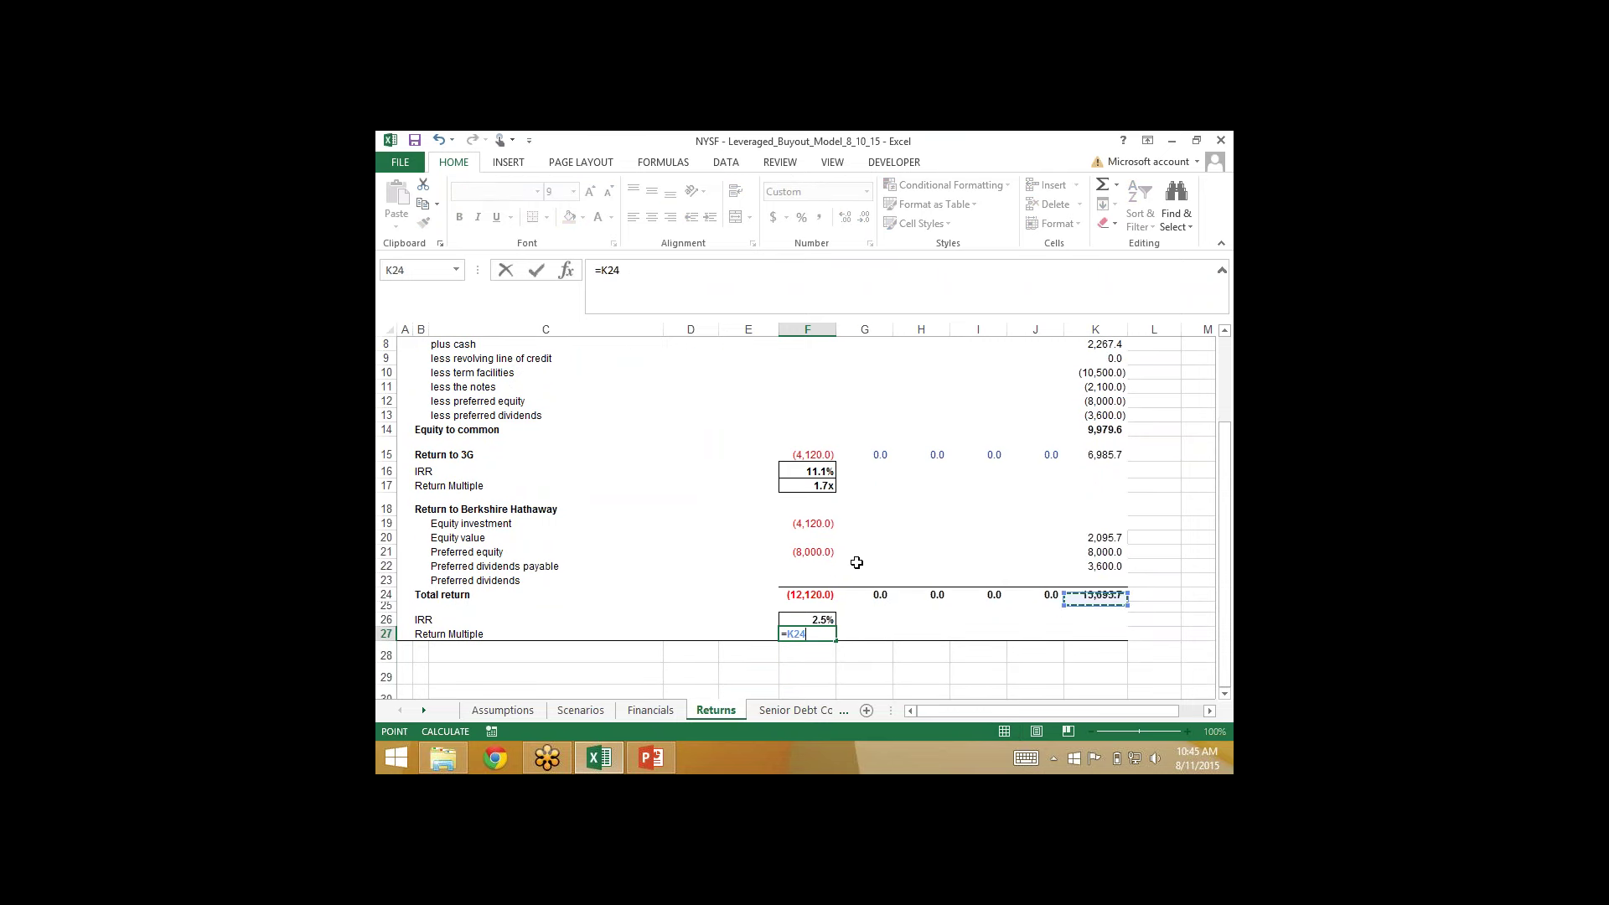
text(/)
key(Up)
key(Up)
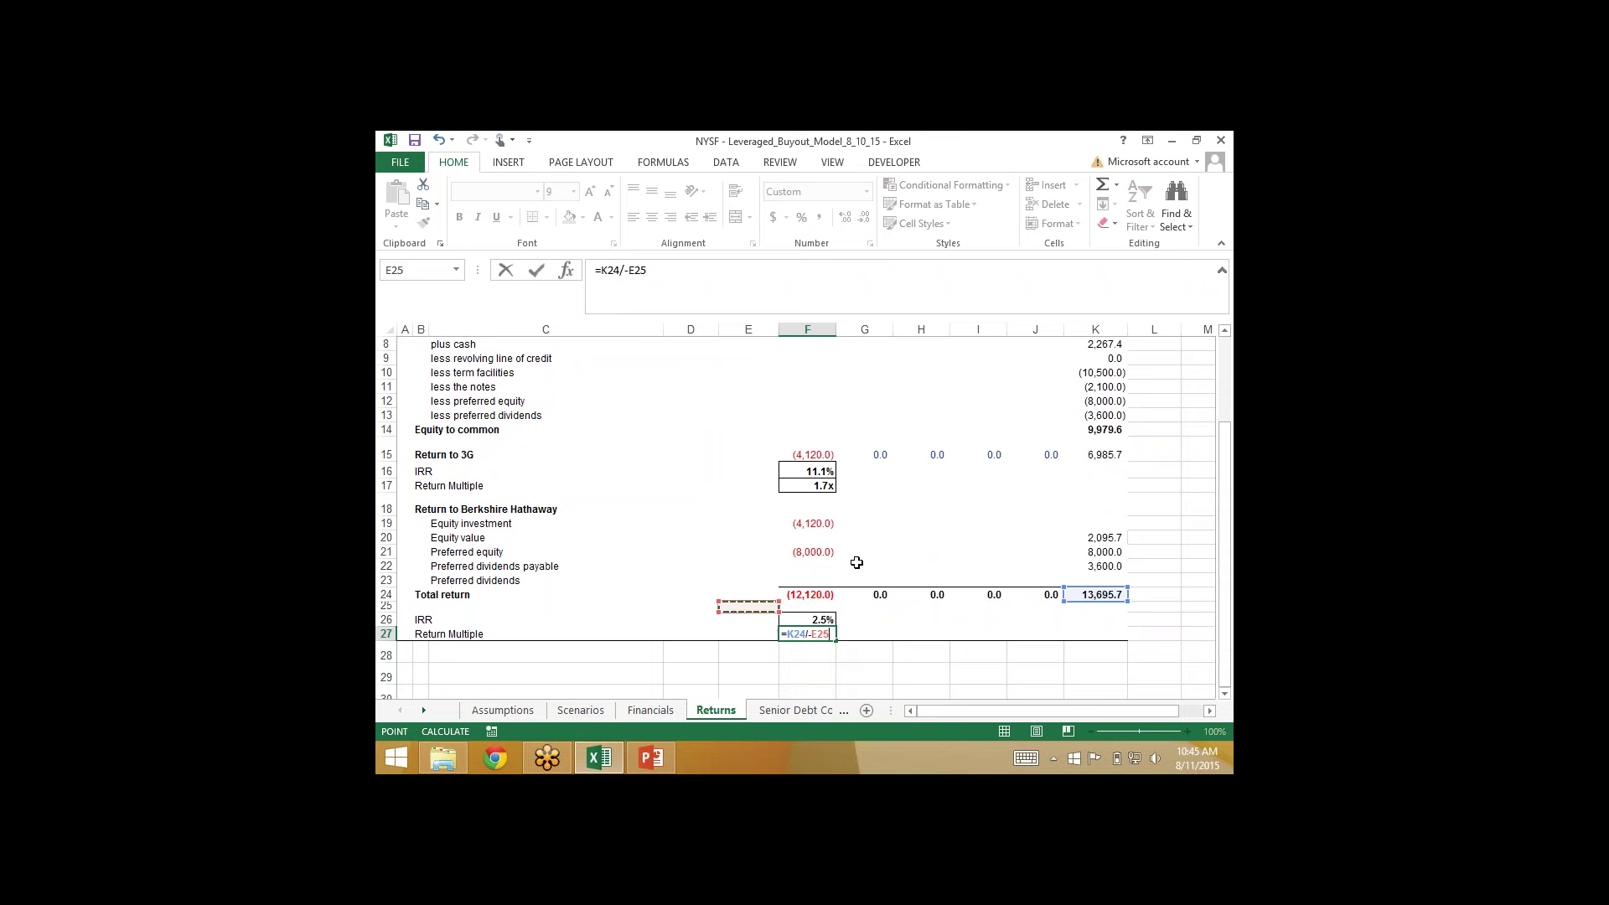
key(Right)
key(Return)
key(Up)
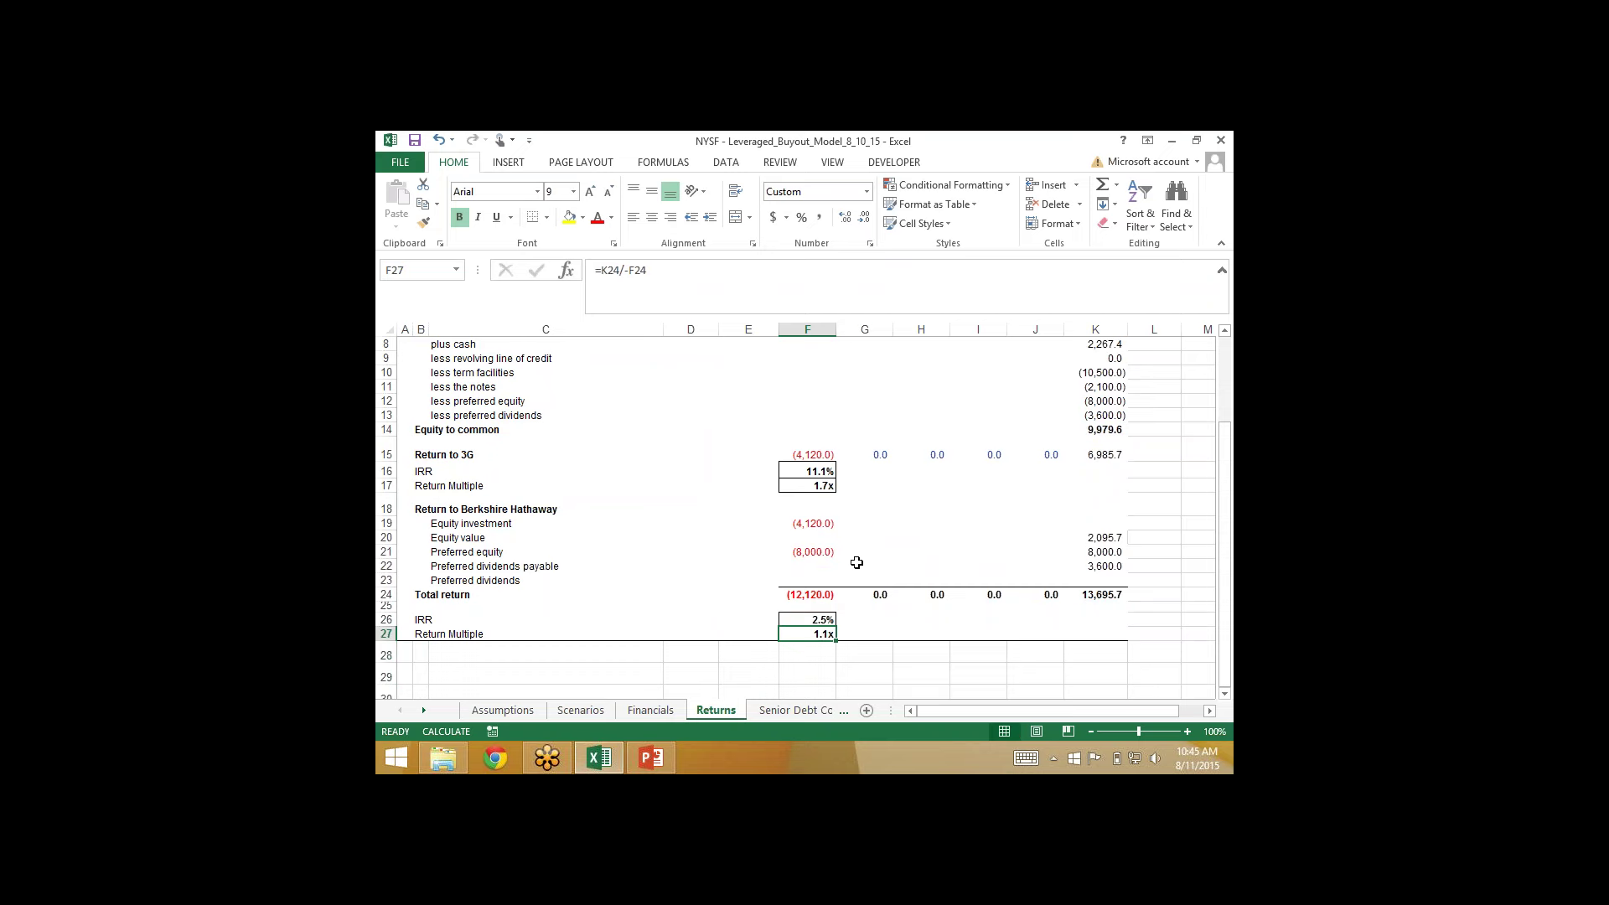
Step: Save the workbook to the Desktop as a new version named NYSF - Leveraged_Buyout_Model_8_11_15
key(alt+f)
key(a)
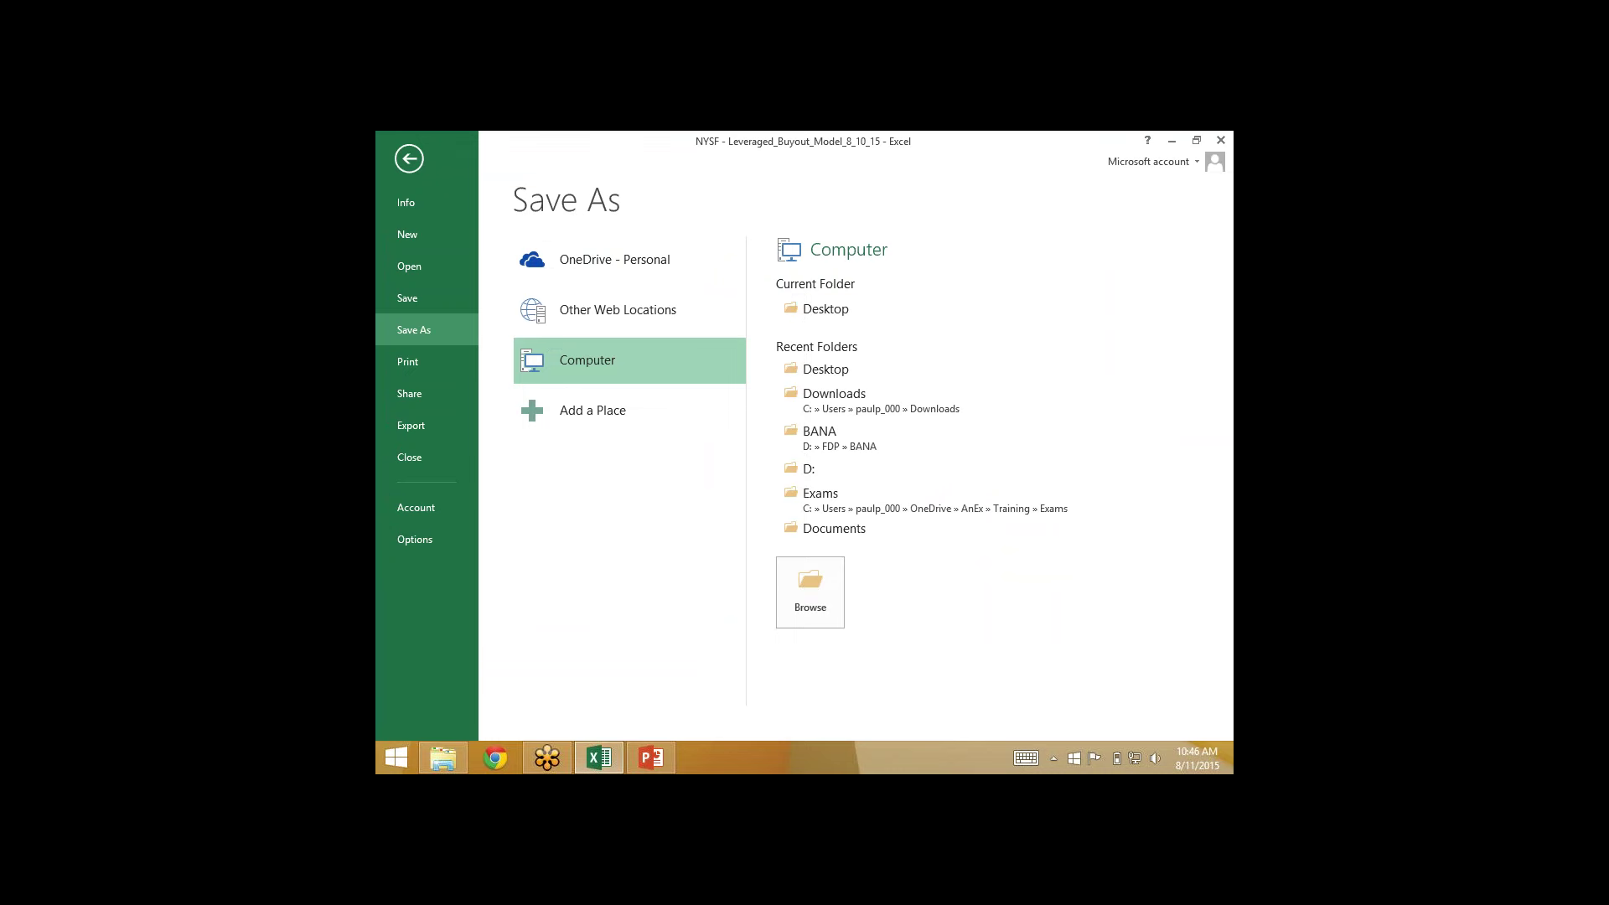
key(F12)
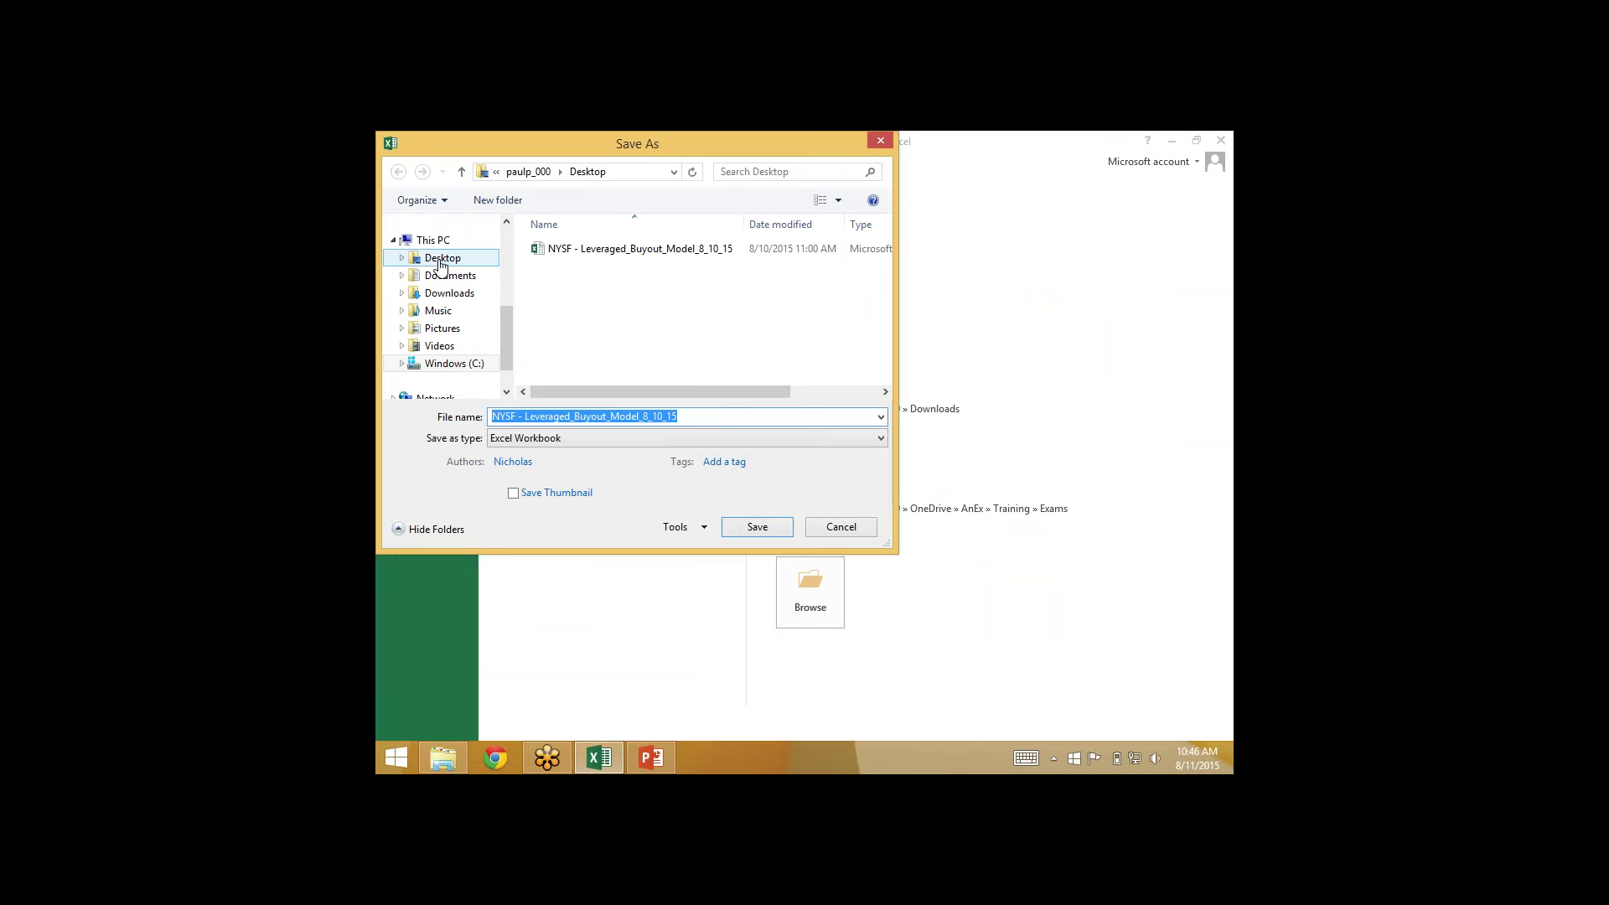
click(663, 415)
key(Return)
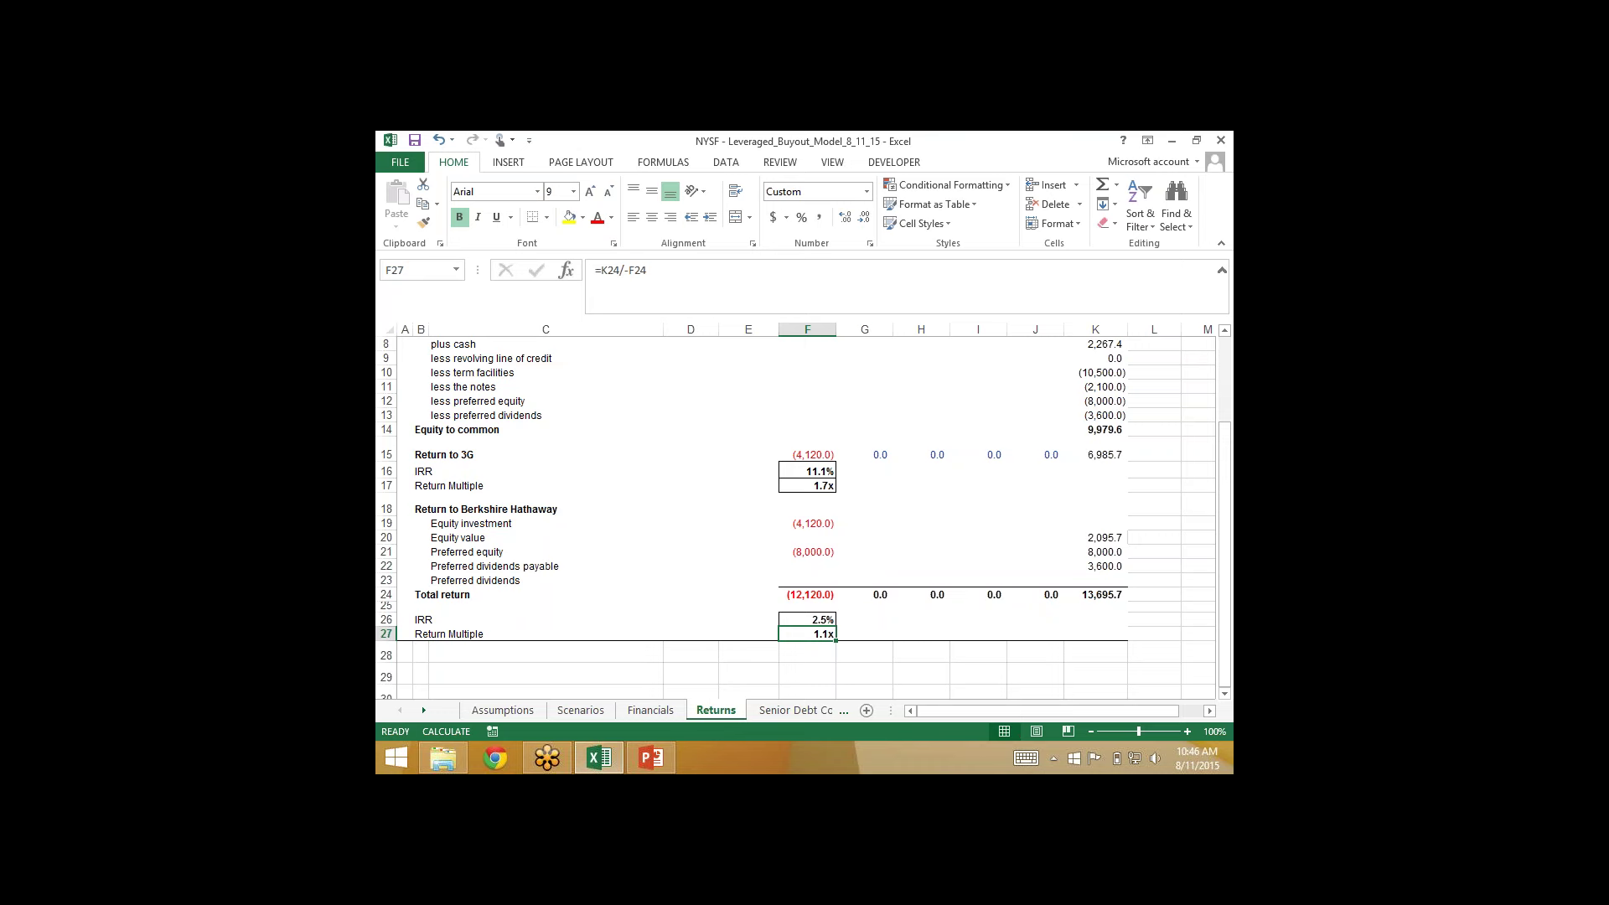
Step: On the Financials sheet, set the cost savings percentage in row 17 to 1% for 2014E through 2018E
click(502, 710)
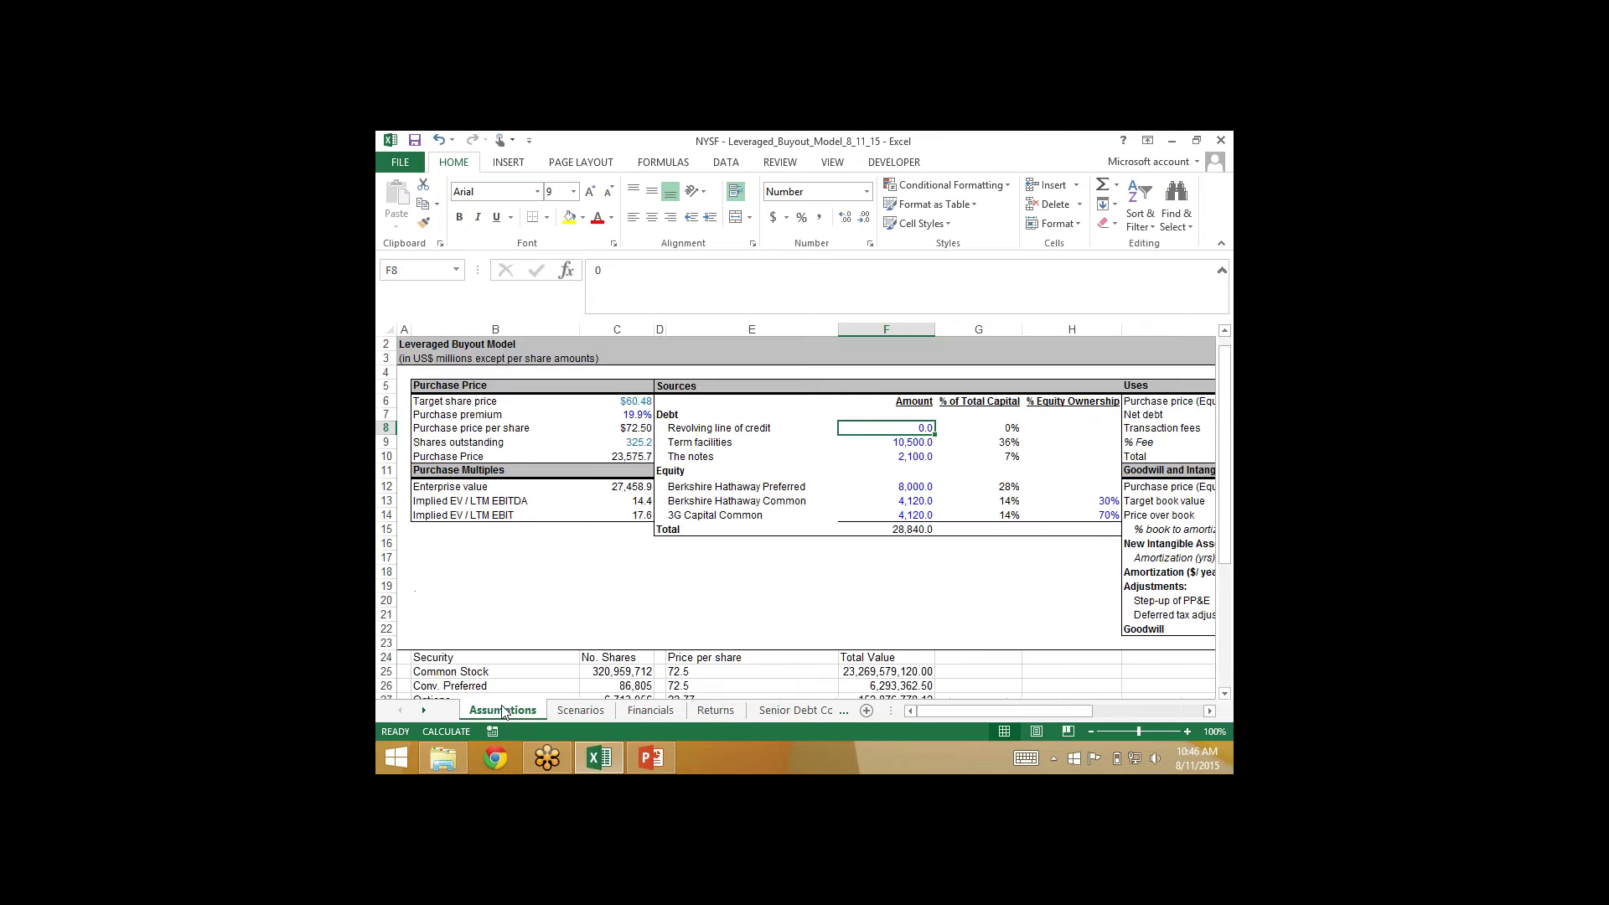
click(576, 710)
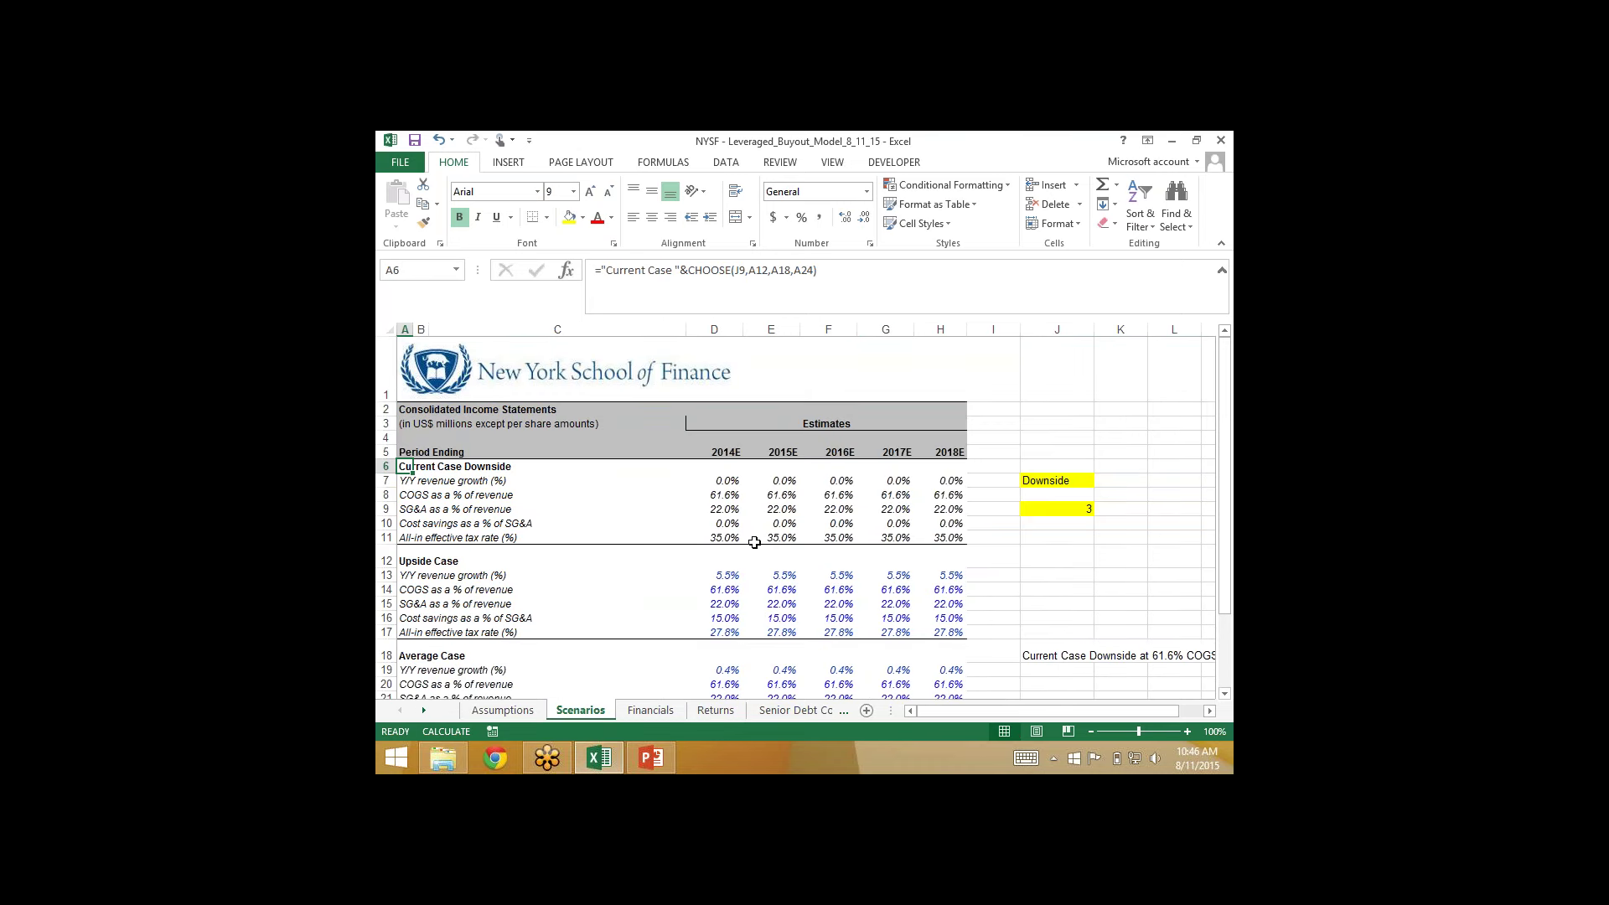
click(650, 710)
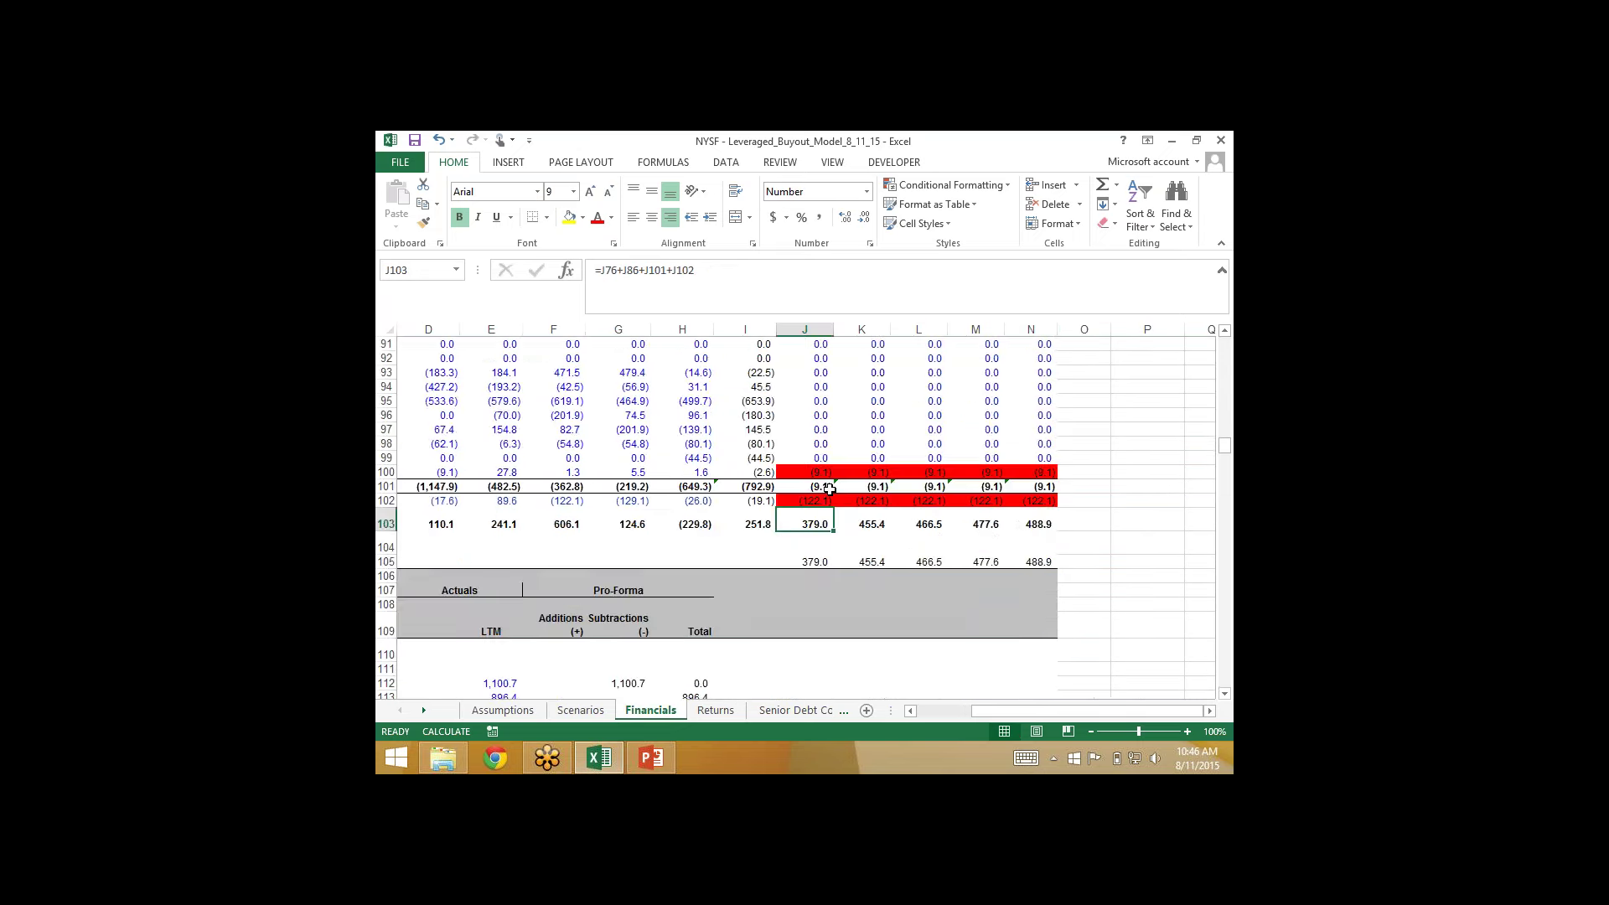
scroll(830, 489, up, 20)
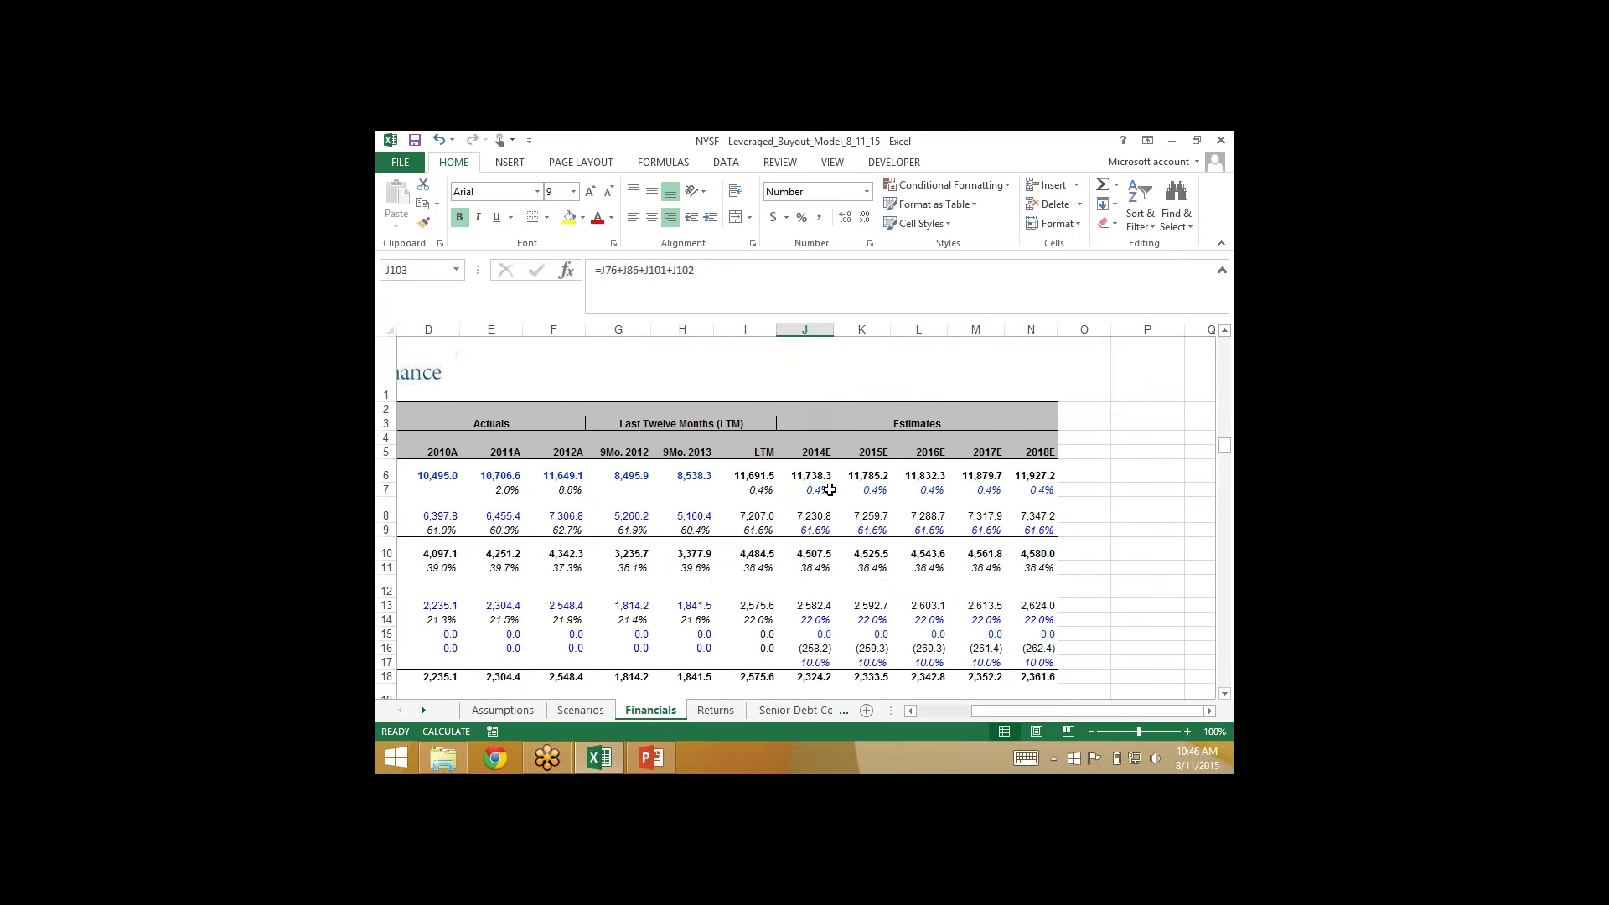
click(801, 664)
text(1)
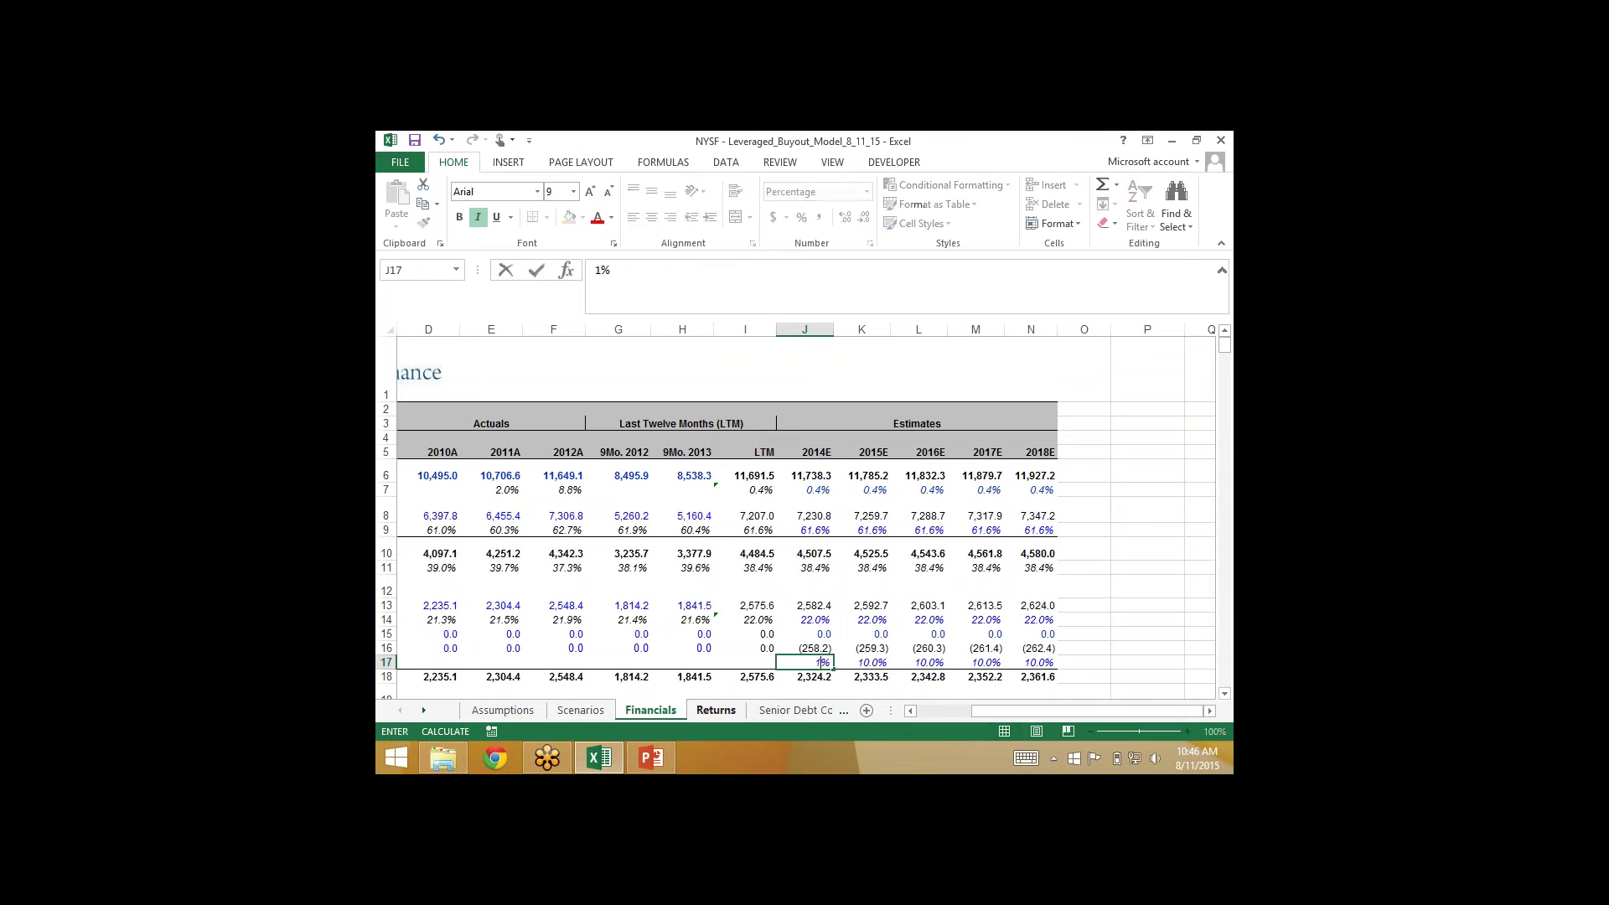
key(Tab)
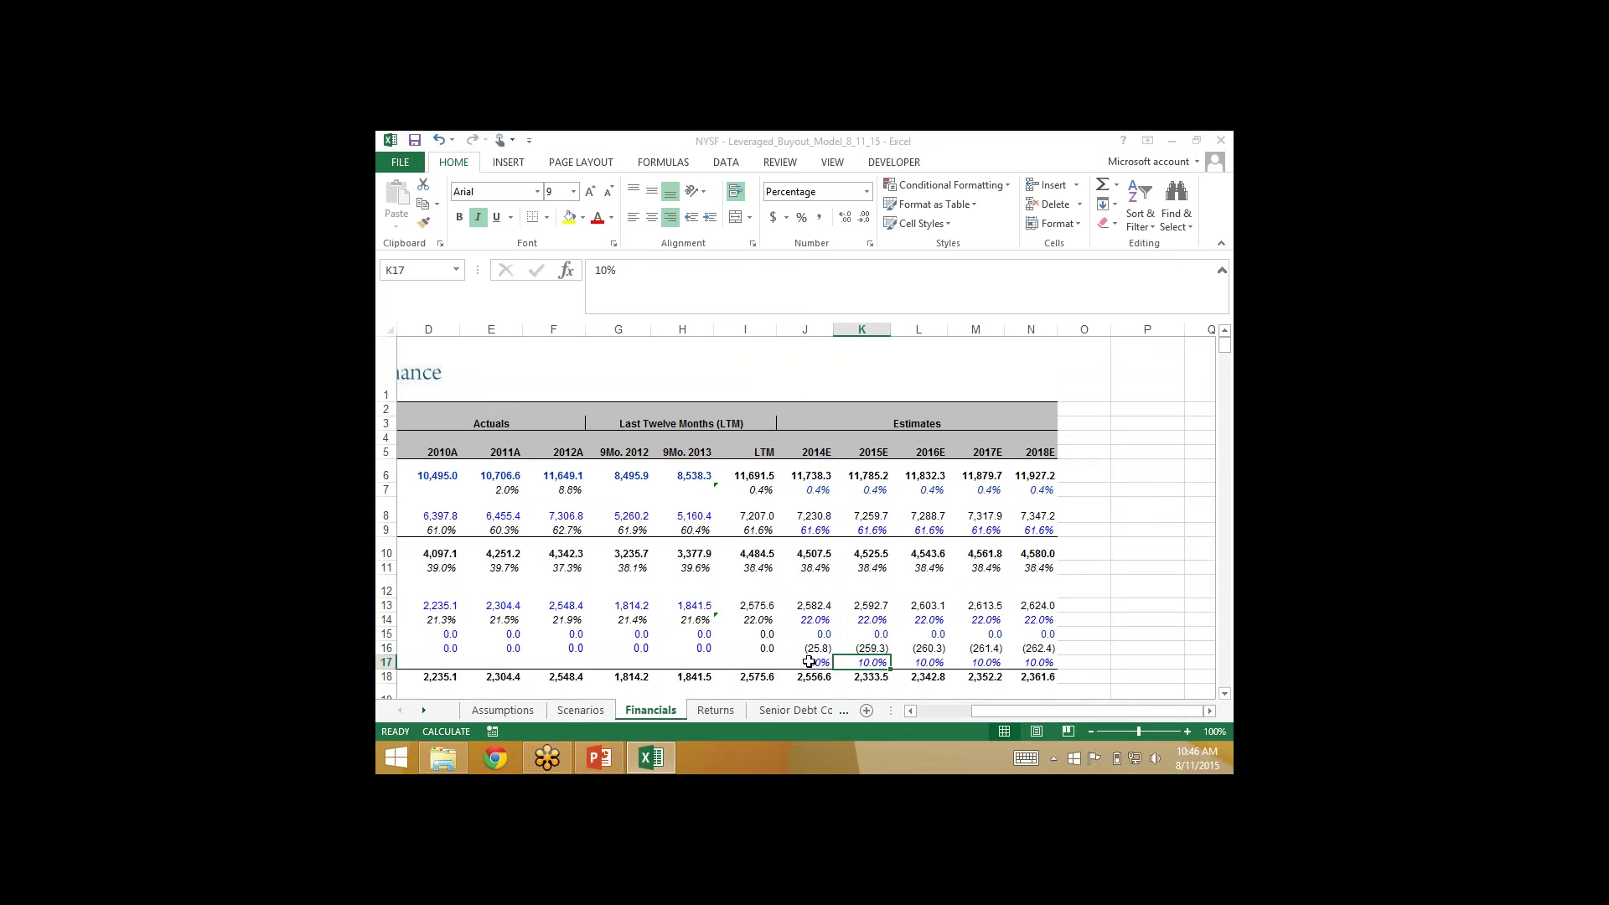
drag(809, 663, 1055, 669)
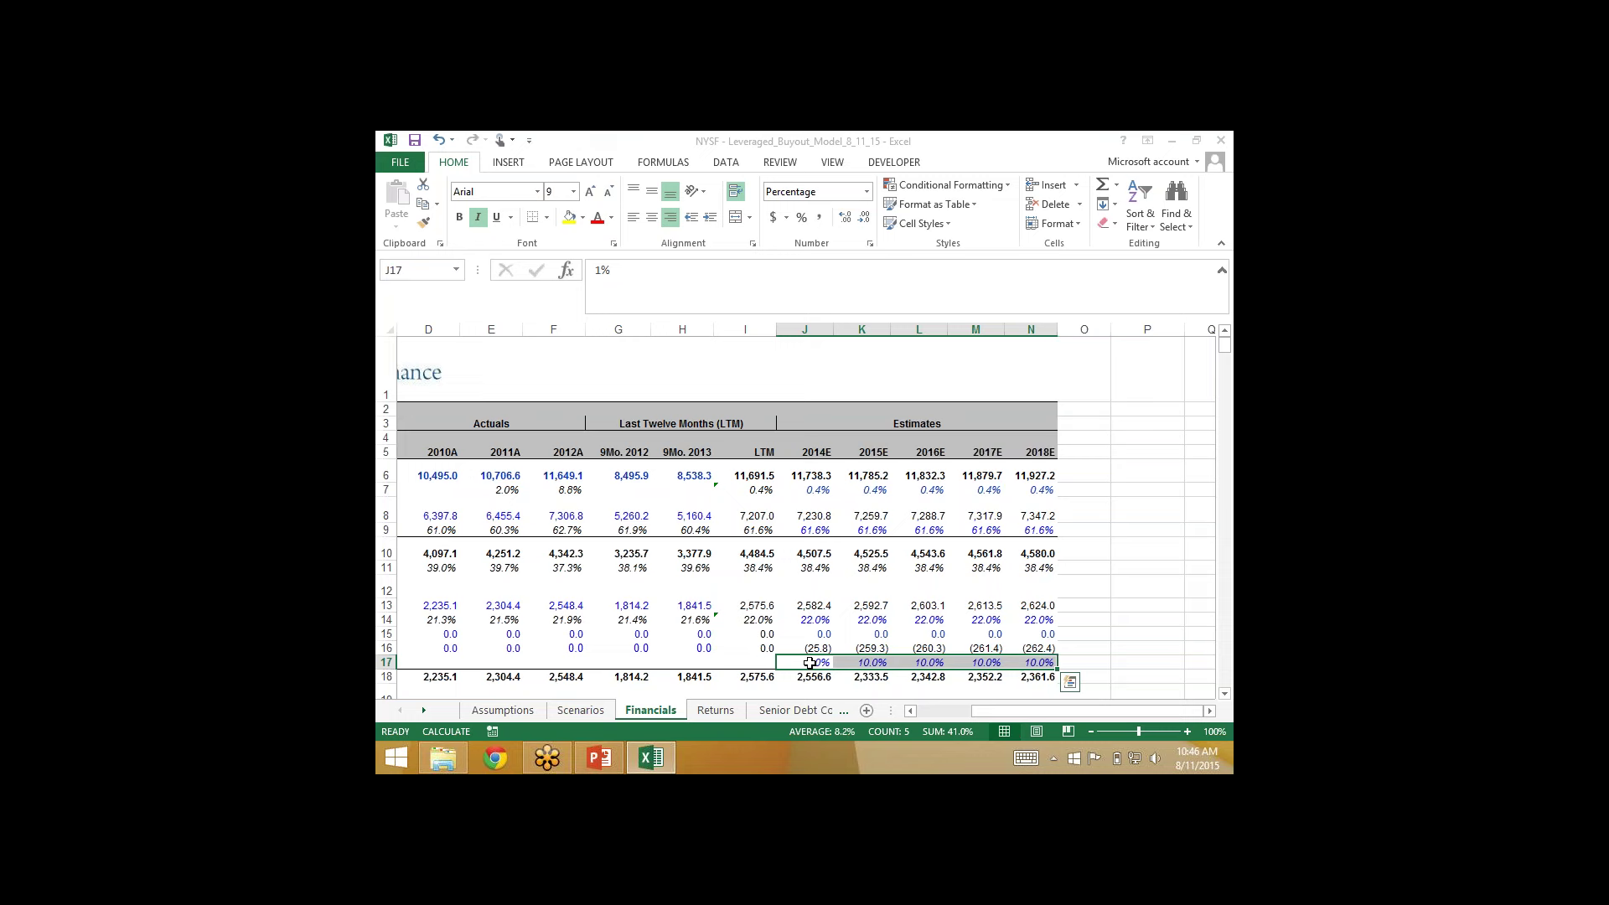
Step: Examine the IRR and return multiple of 3G and Berkshire Hathaway on the Returns sheet
click(712, 712)
click(807, 615)
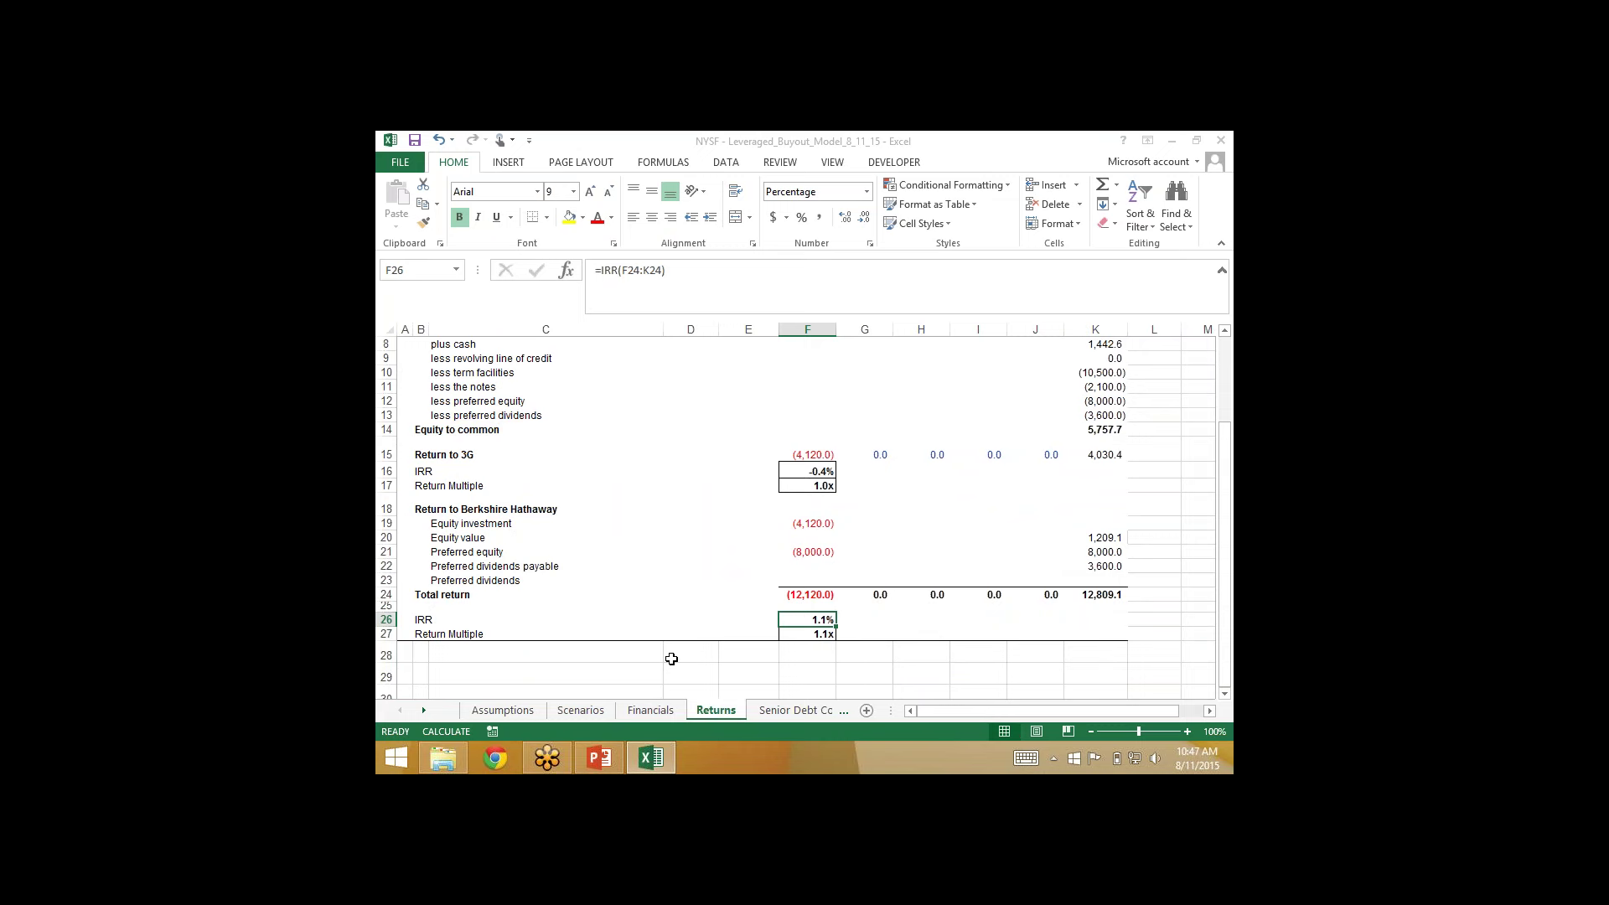
key(Up)
key(Up)
key(Up)
key(Up)
key(Up)
key(Up)
key(Up)
key(Up)
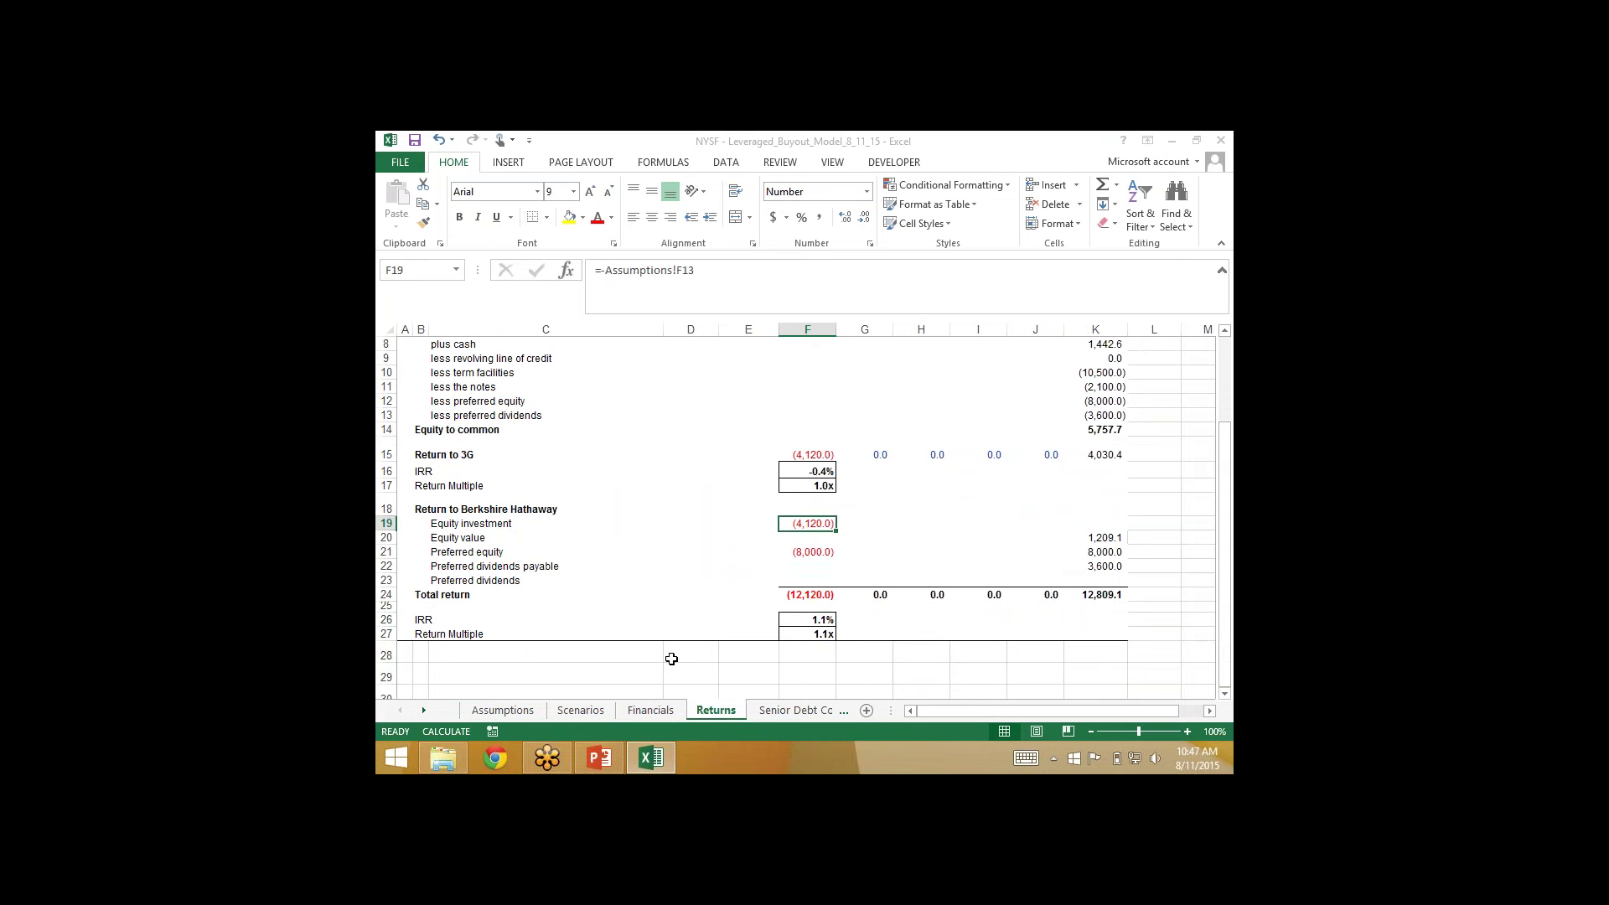
key(Up)
key(Up)
key(Down)
key(Down)
key(Down)
key(Down)
key(Down)
key(Down)
key(Down)
key(Down)
key(Down)
key(Down)
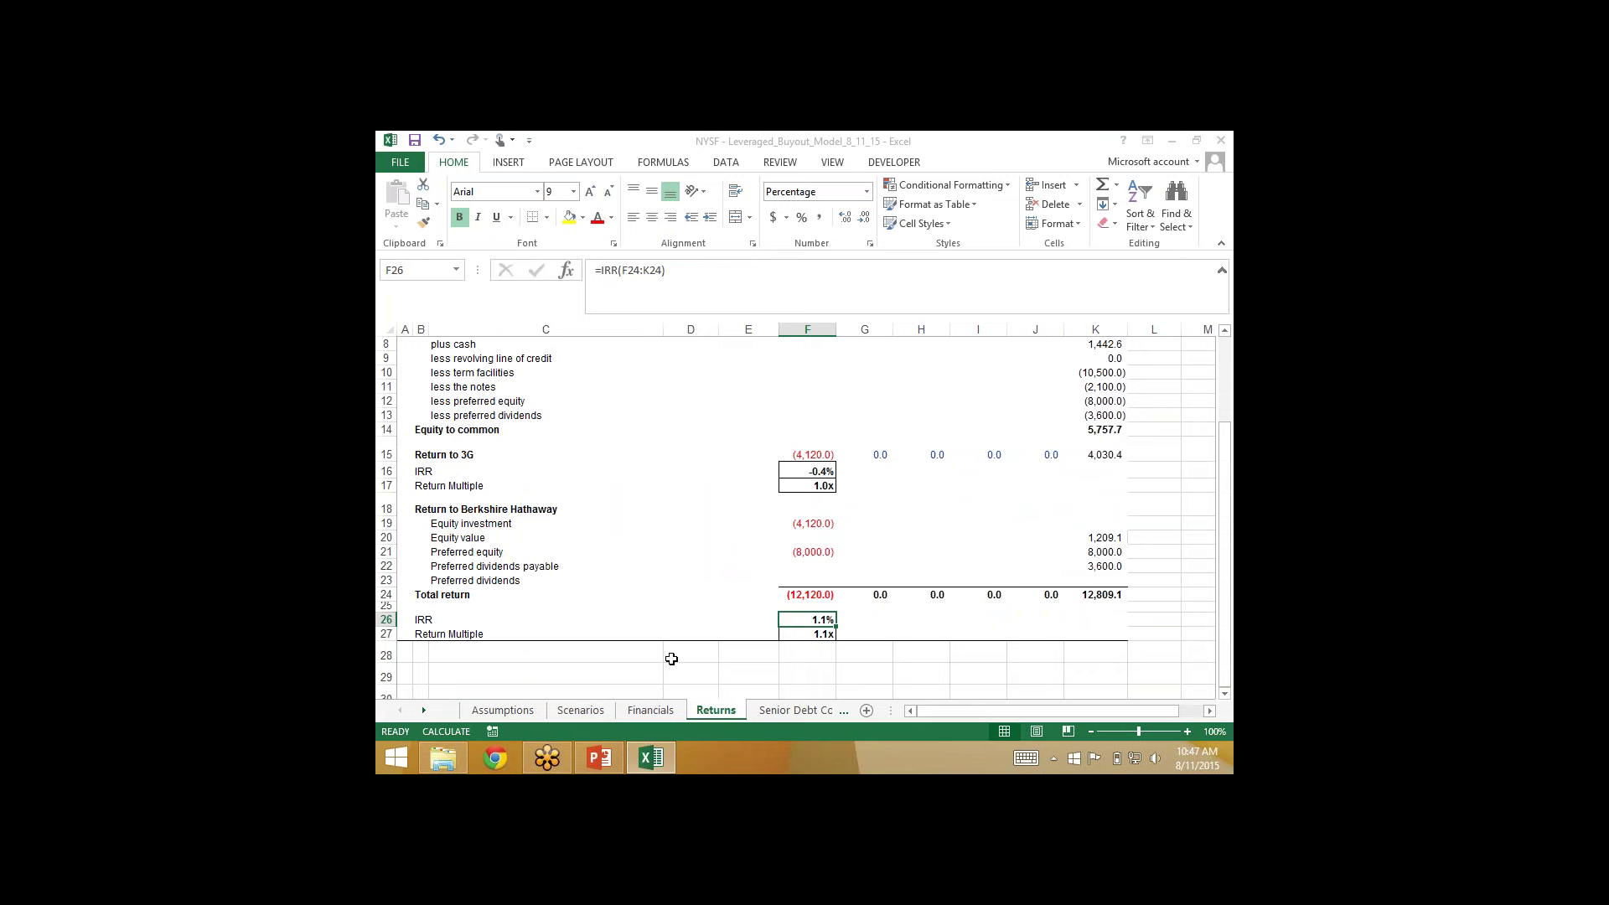
Step: Link the 2014E revenue growth in Financials J7 to Scenarios!D7 and fill the formula across through 2018E
click(636, 710)
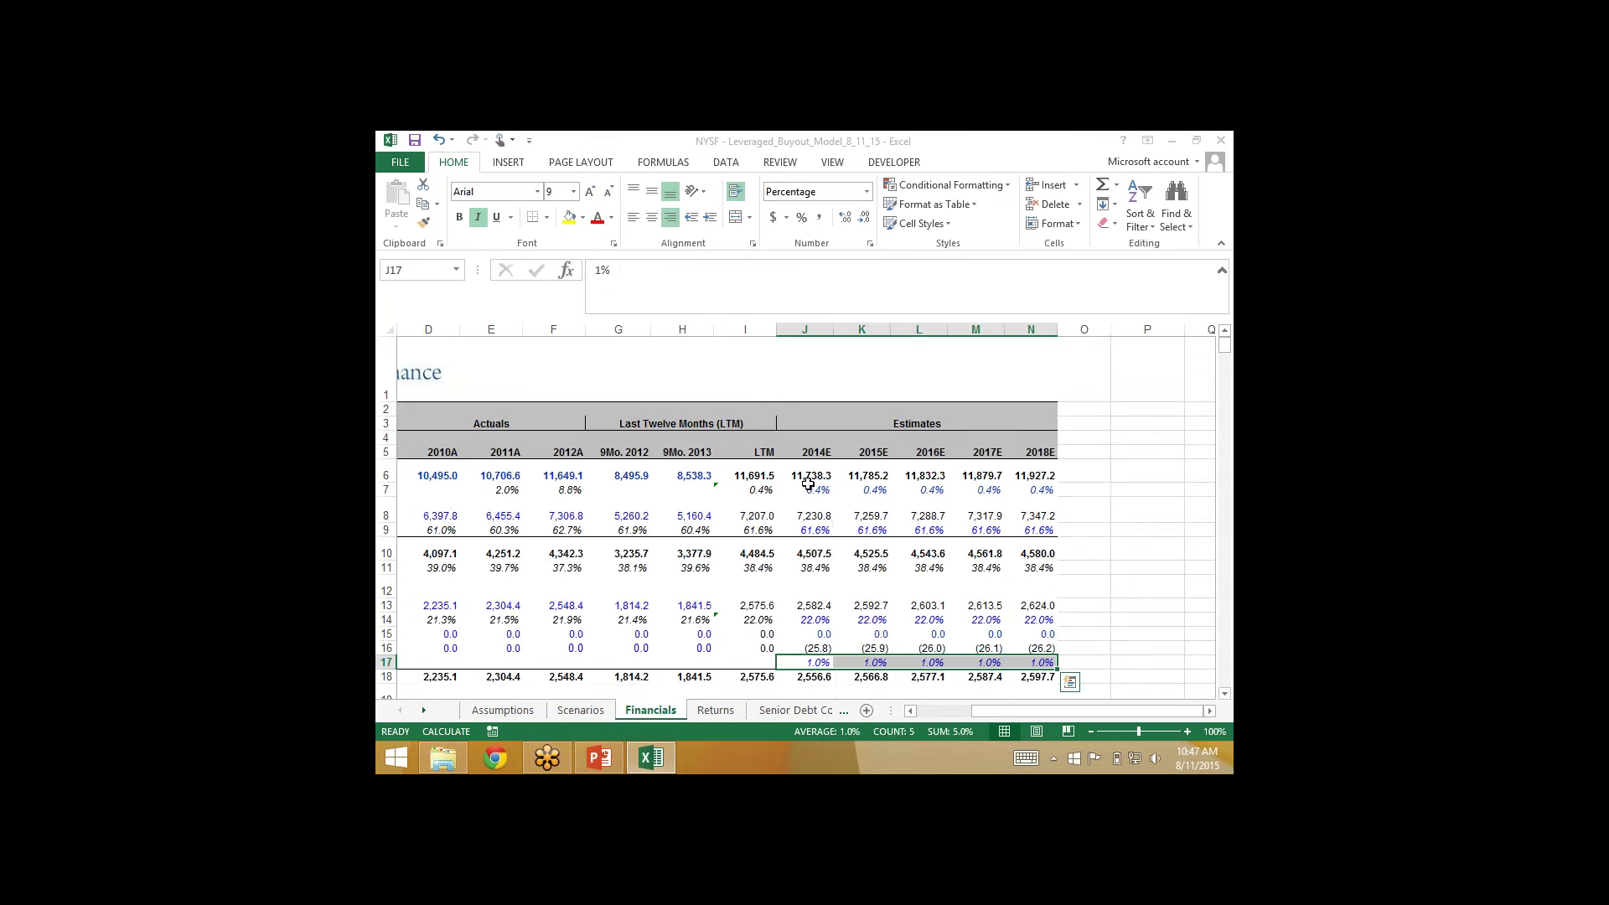
click(807, 488)
text(=)
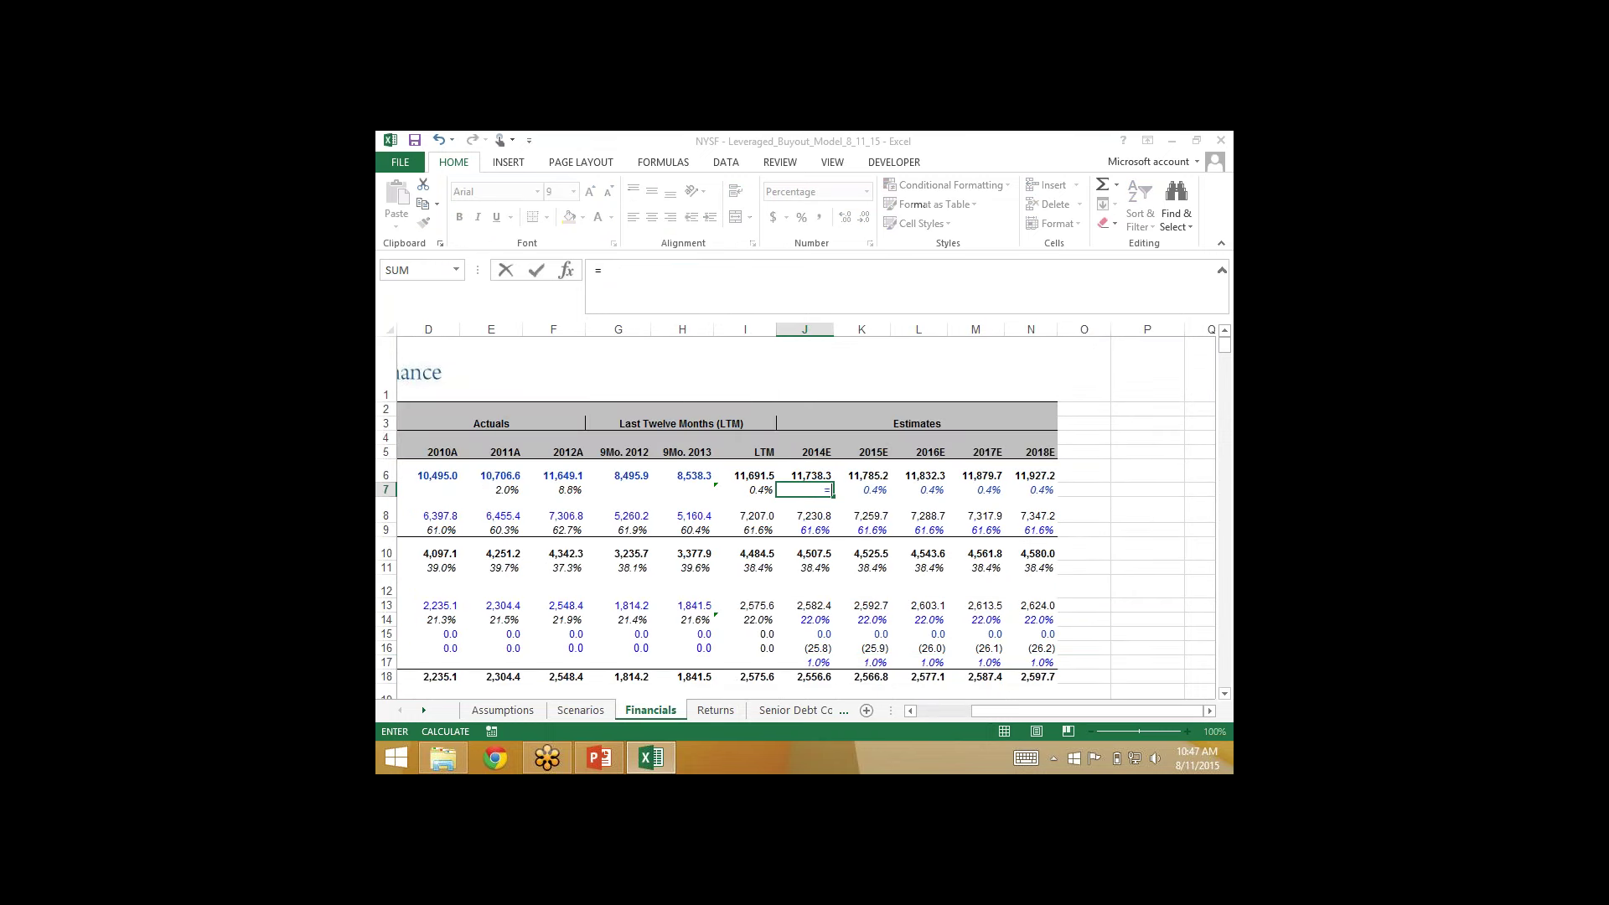
click(581, 710)
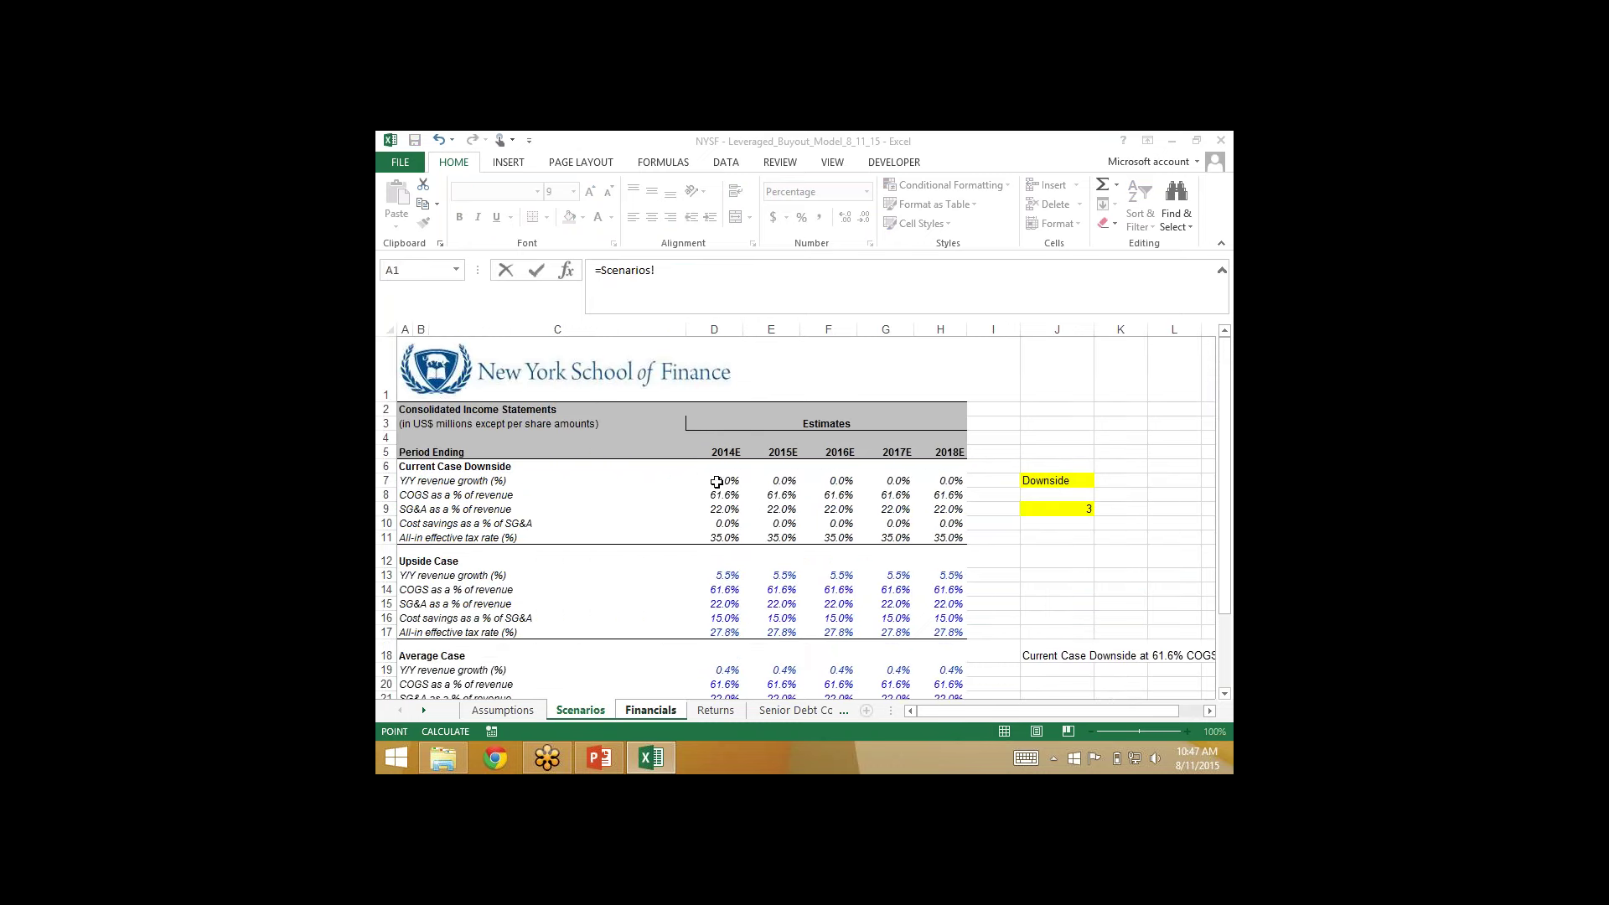
click(717, 481)
key(ctrl+Return)
key(shift+Right)
key(shift+Right)
key(shift+Right)
key(shift+Right)
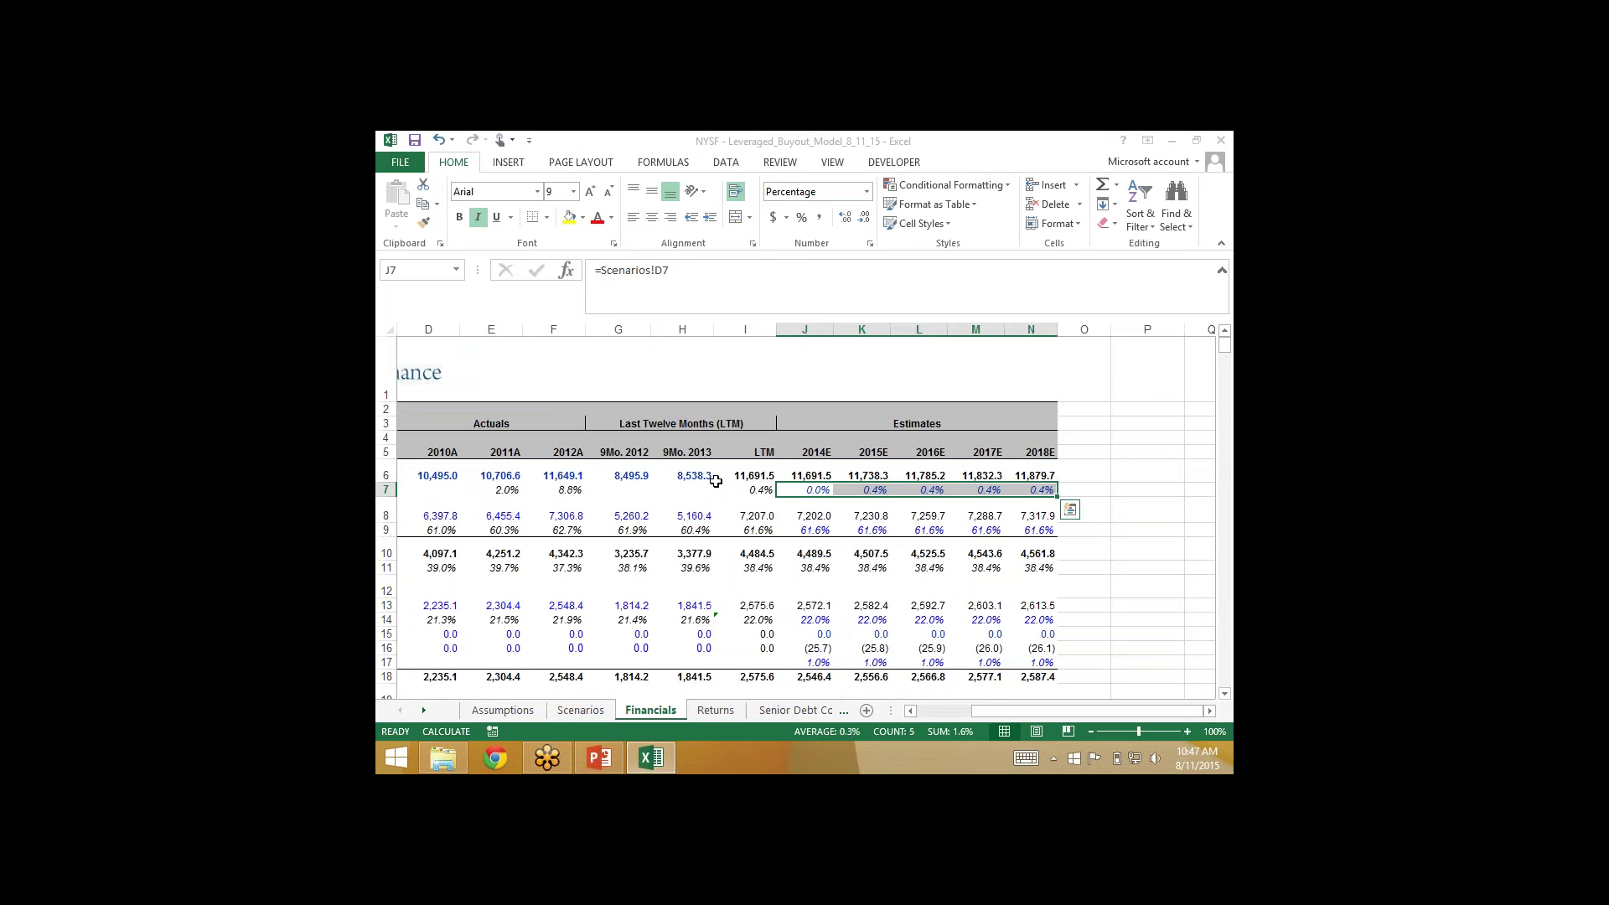
key(ctrl+r)
Step: Link the 2014E COGS percentage of revenue in J9 to Scenarios!D8 and fill the formula across through 2018E
click(818, 528)
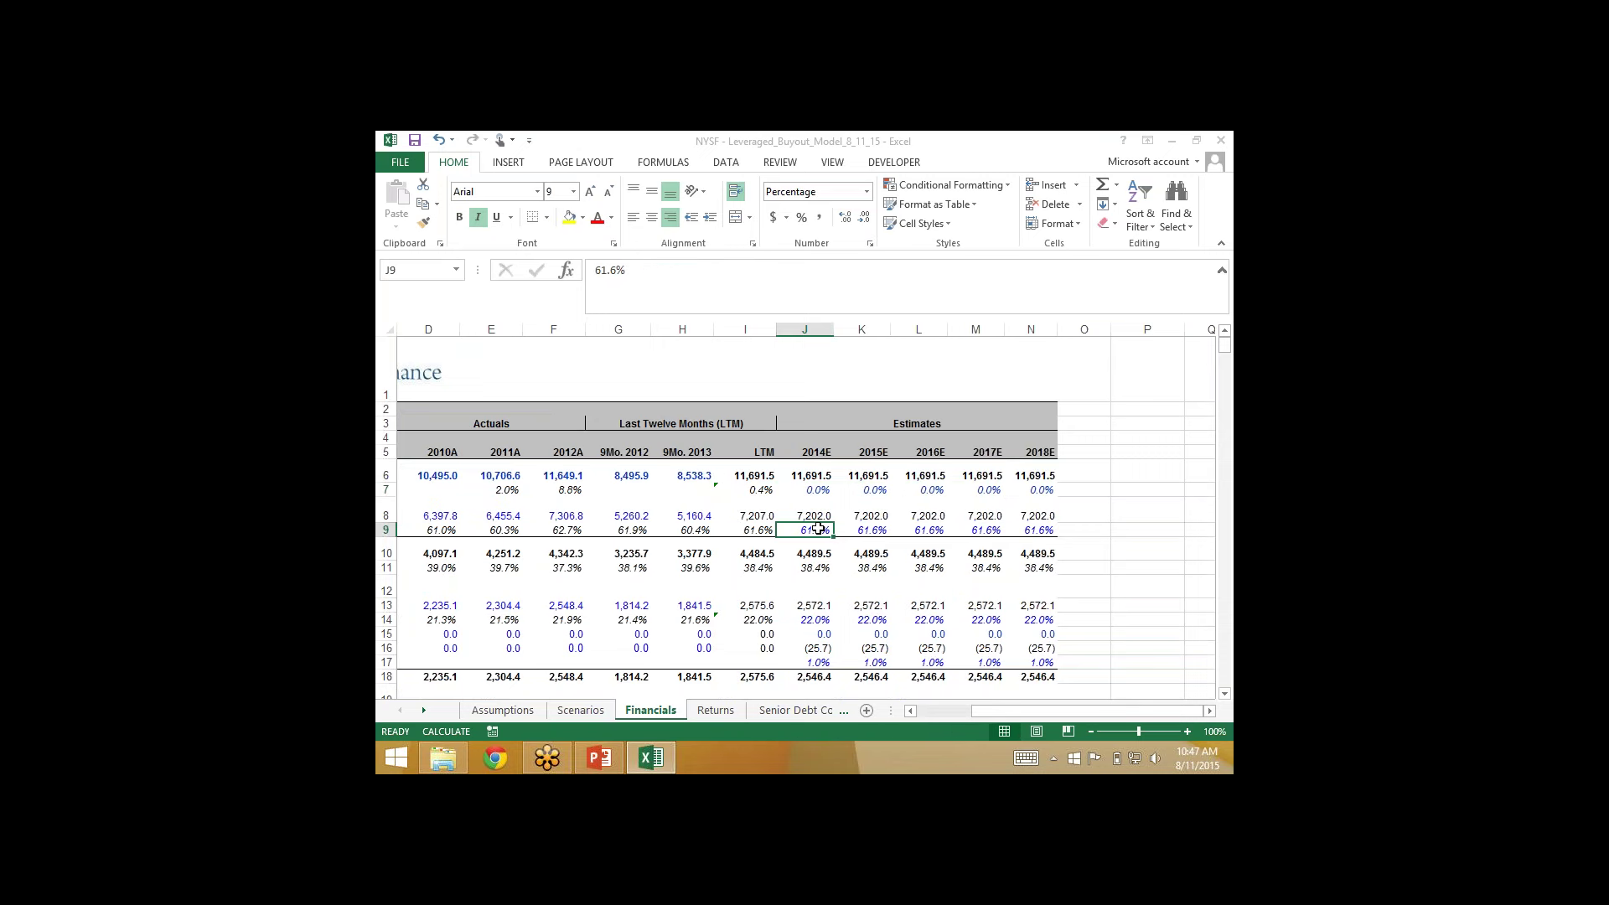
text(=)
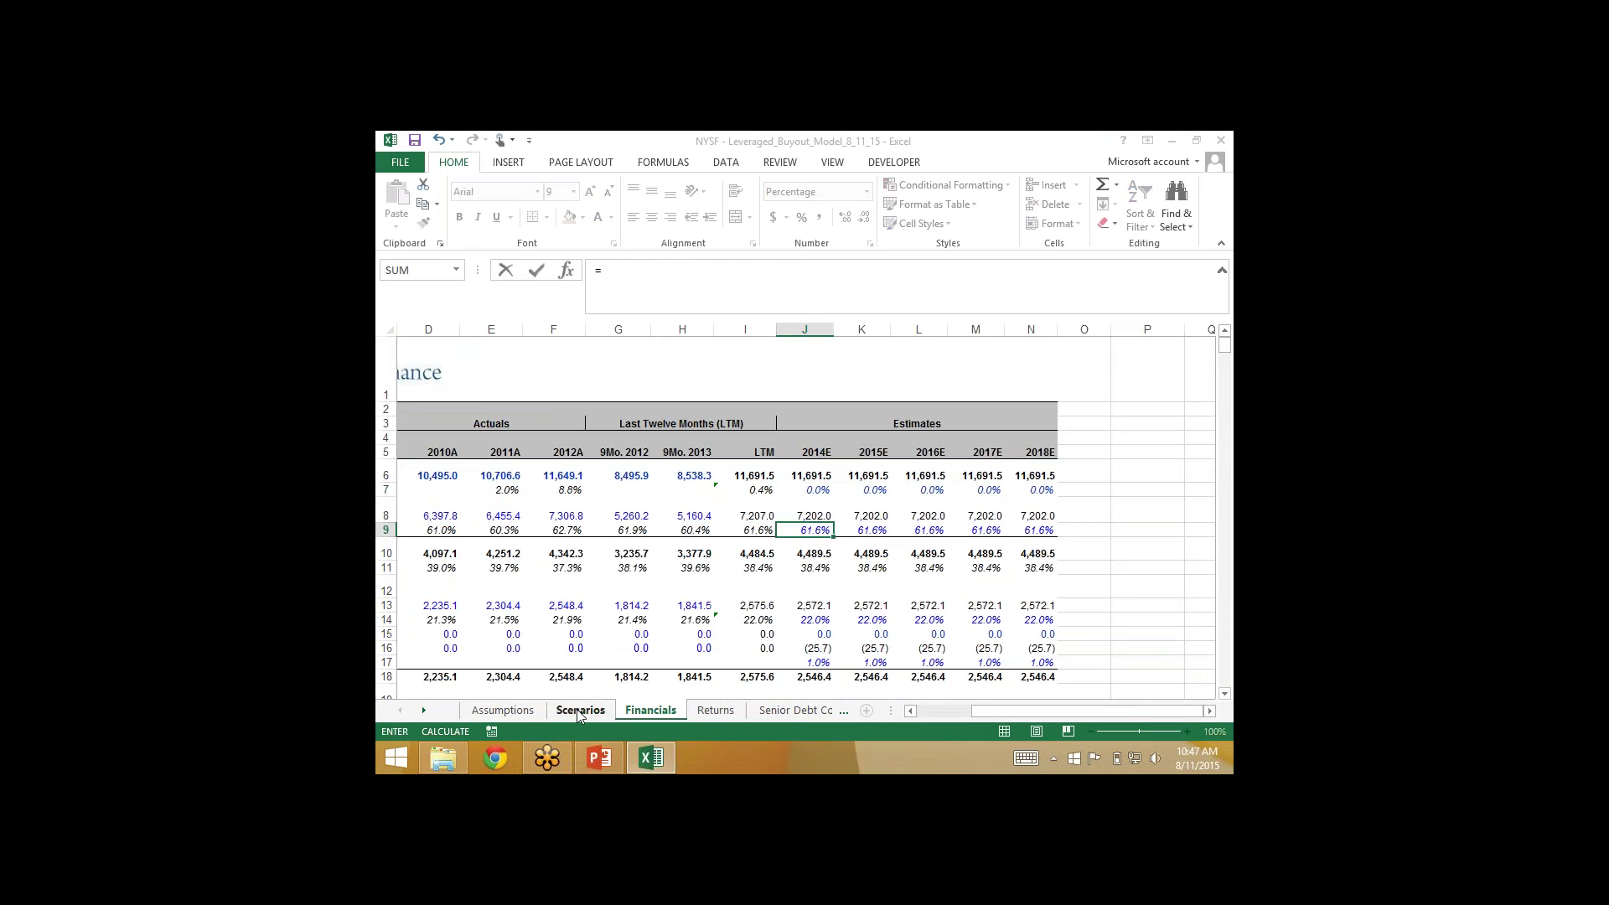
click(578, 710)
click(718, 495)
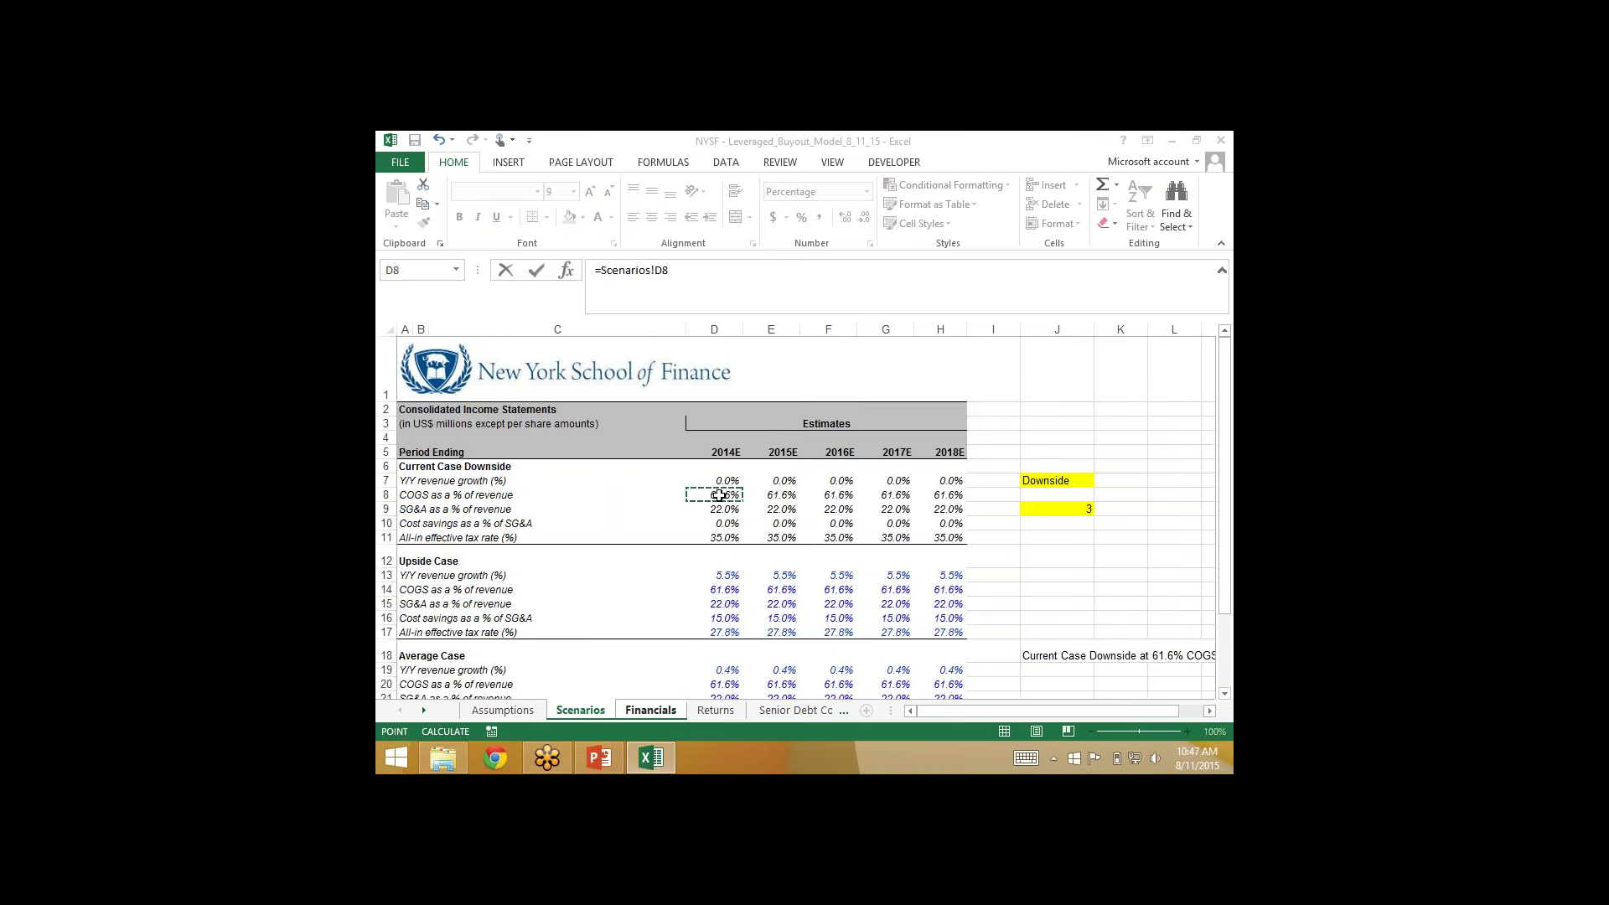
key(ctrl+Return)
key(shift+Right)
key(shift+Right)
key(shift+Right)
key(shift+Right)
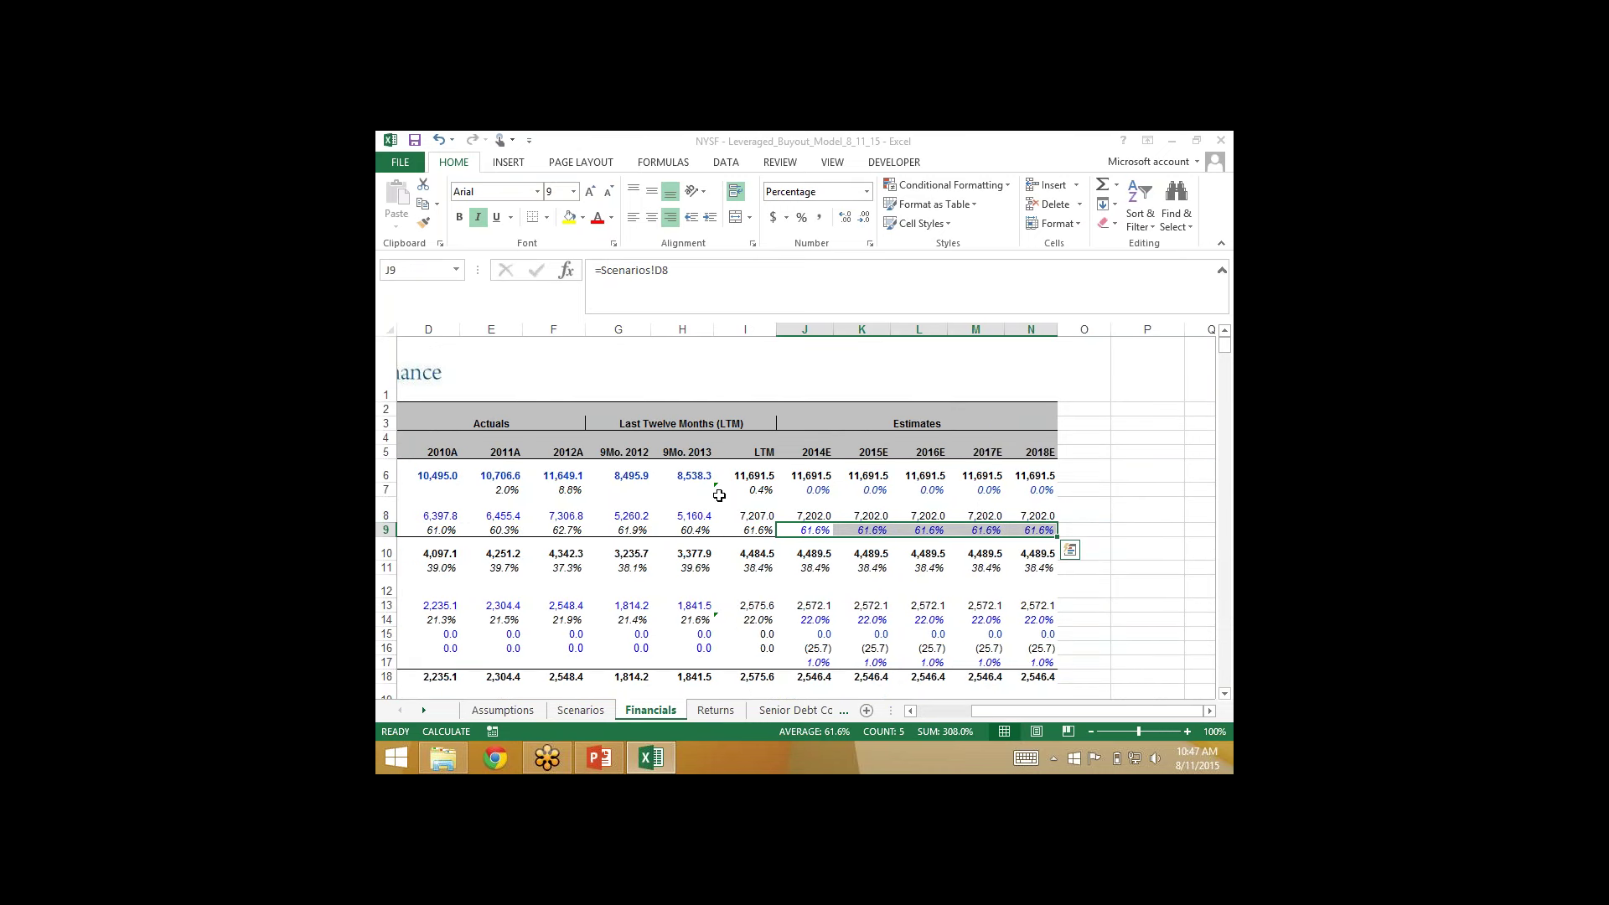
Step: Link the 2014E SG&A percentage of revenue in J14 to Scenarios!D9 and fill the formula across through 2018E
click(804, 620)
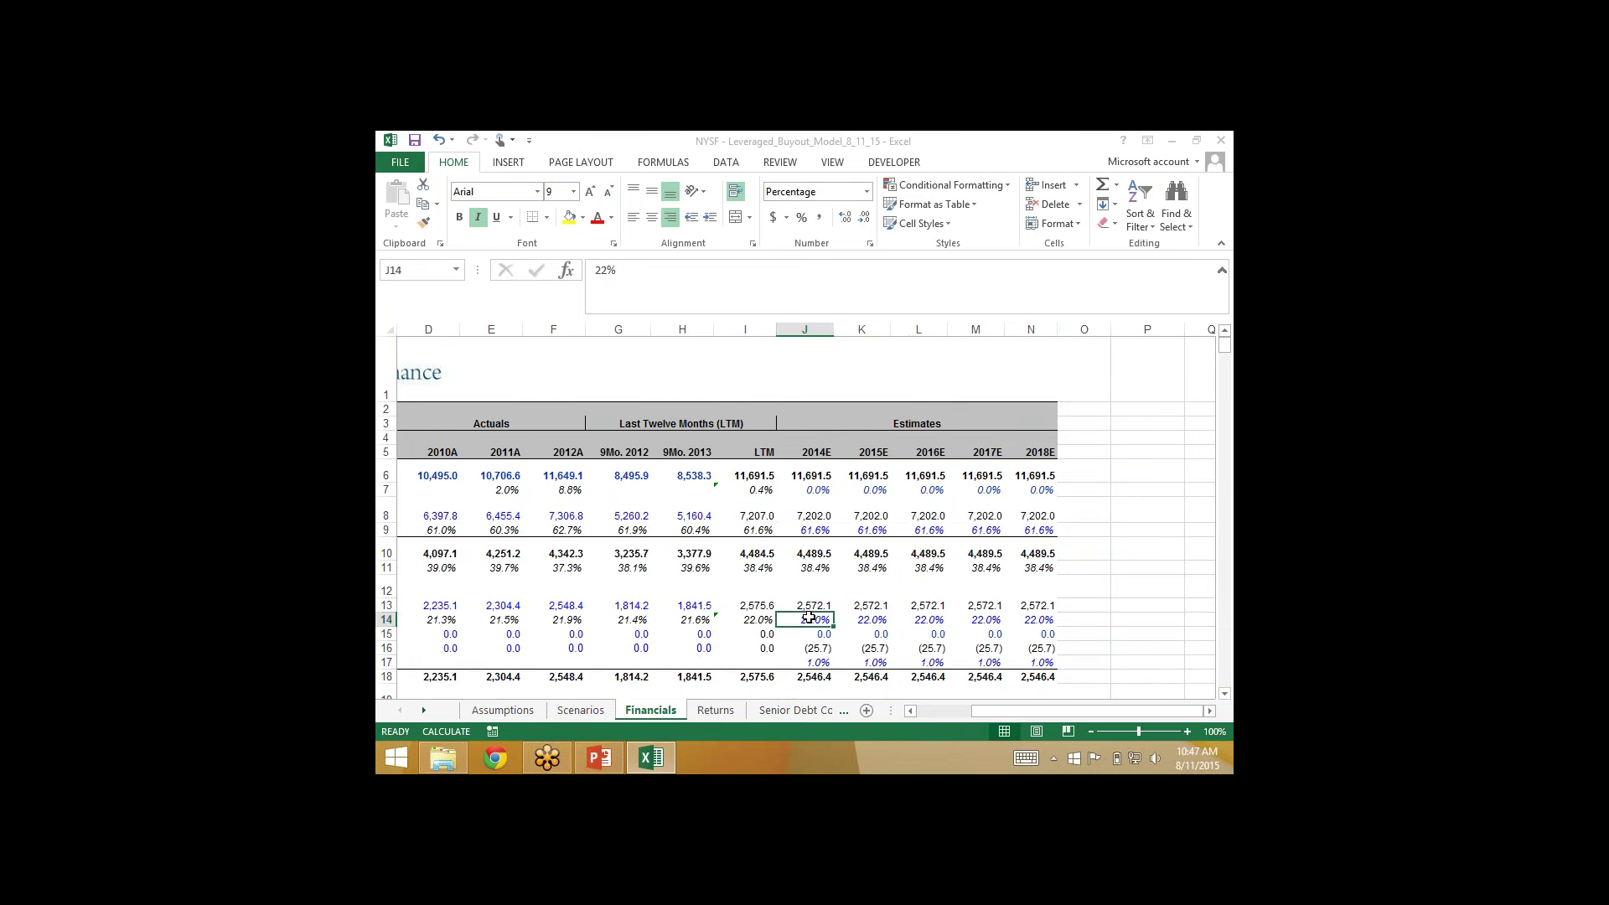
text(=)
click(580, 709)
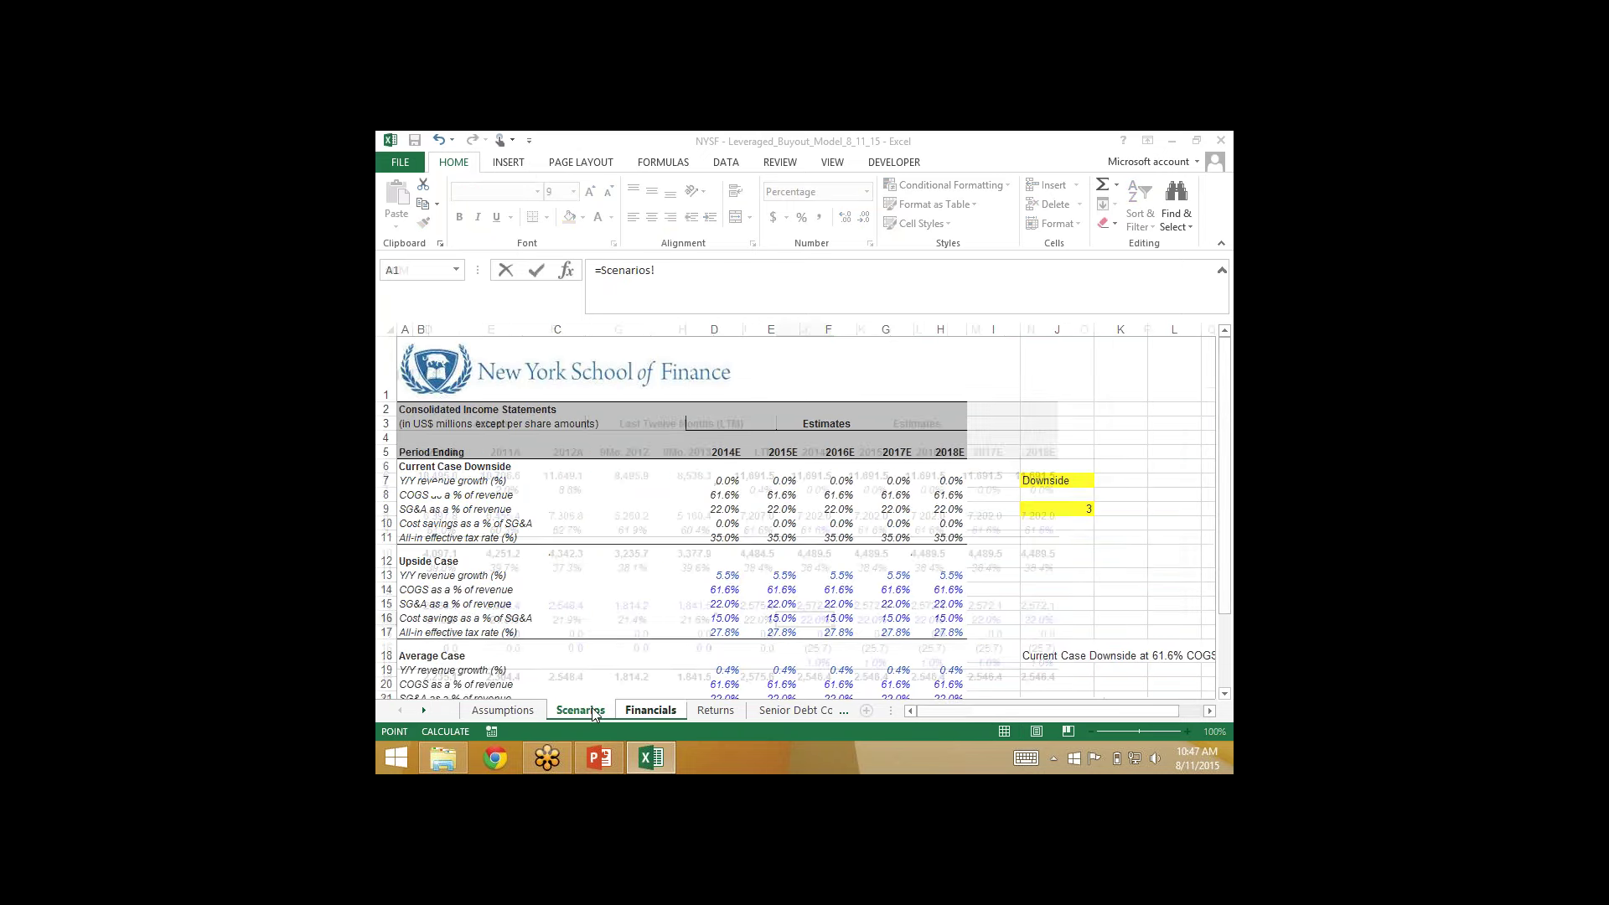
click(769, 509)
key(Left)
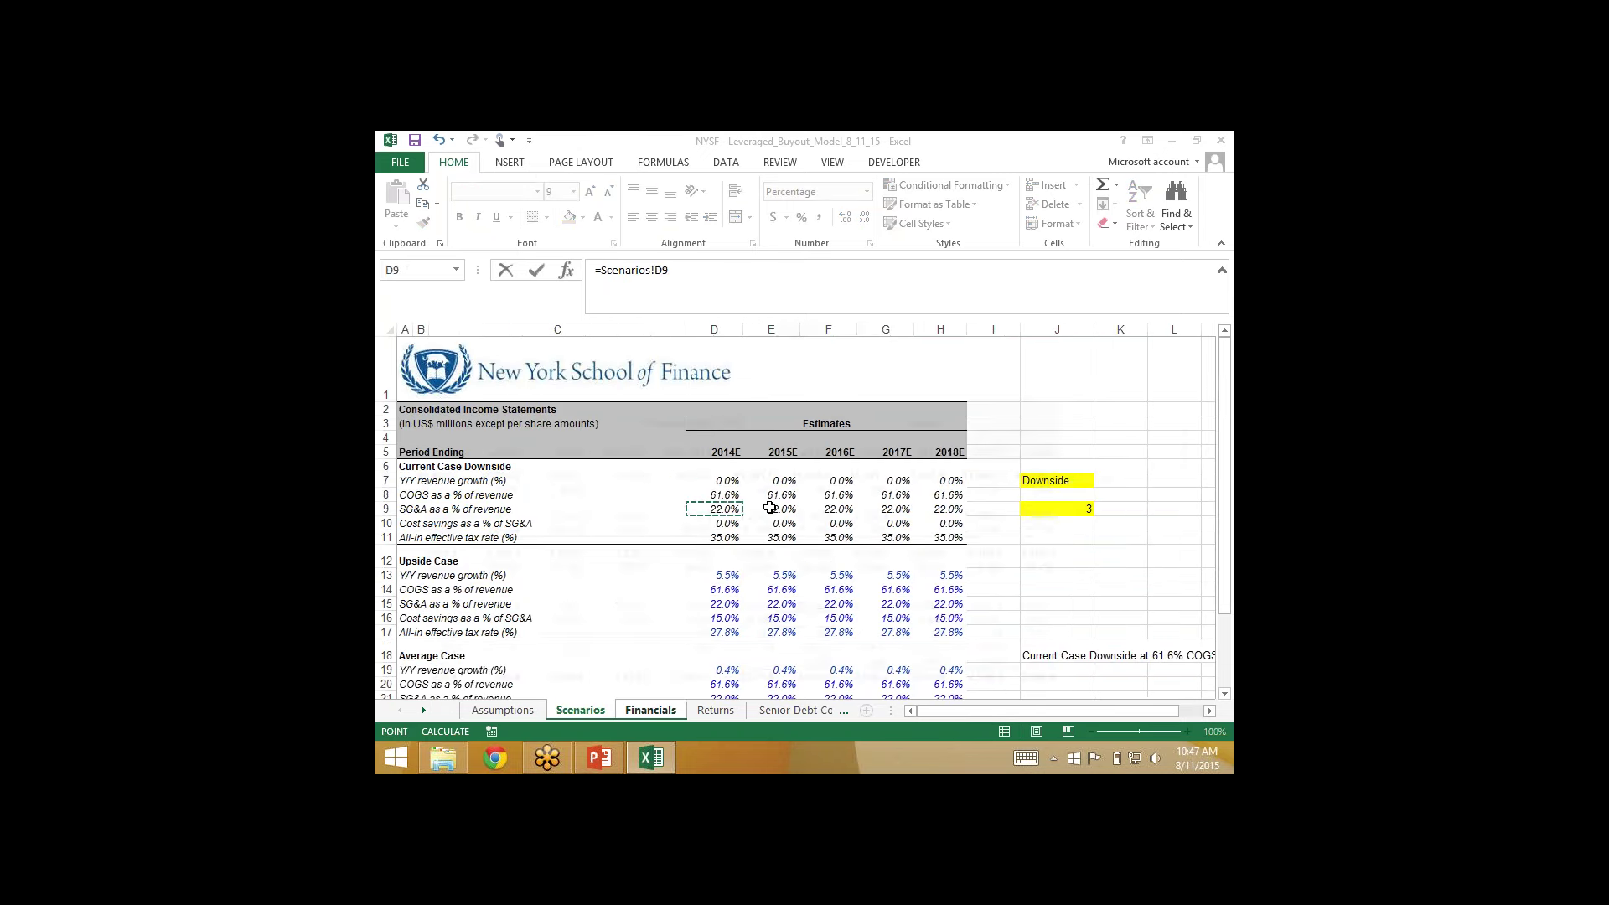
key(ctrl+Return)
key(shift+Right)
key(shift+Right)
key(shift+Right)
key(shift+Right)
key(ctrl+r)
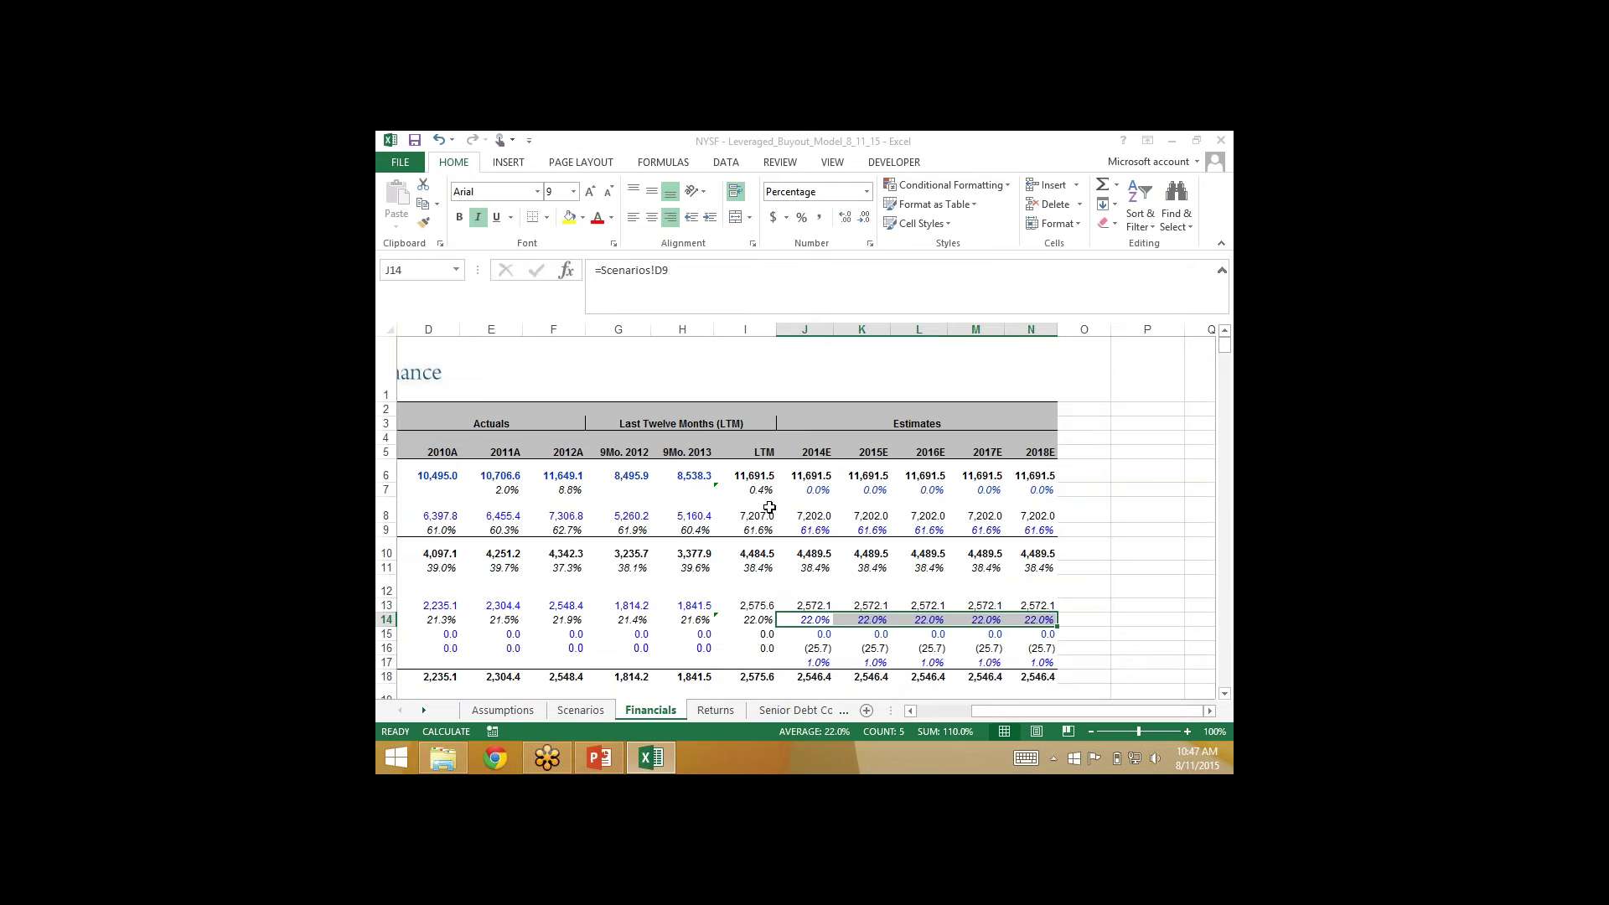
Step: Link the 2014E cost savings percentage in J17 to Scenarios!D10 and fill the formula across through 2018E
key(Down)
key(Down)
key(Down)
text(=)
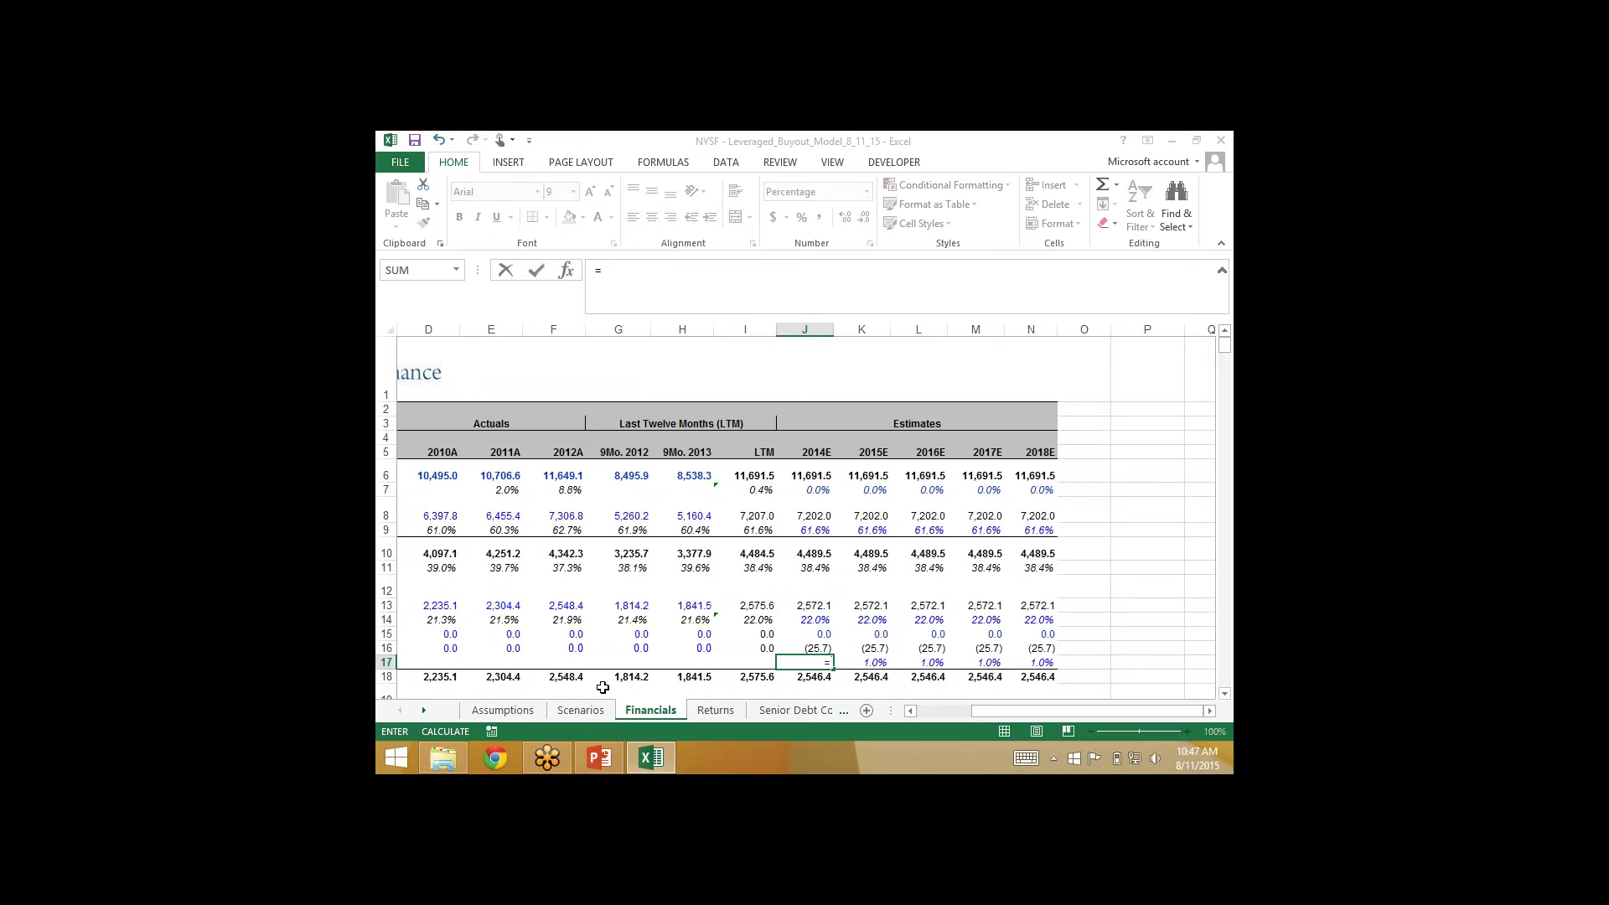
click(580, 709)
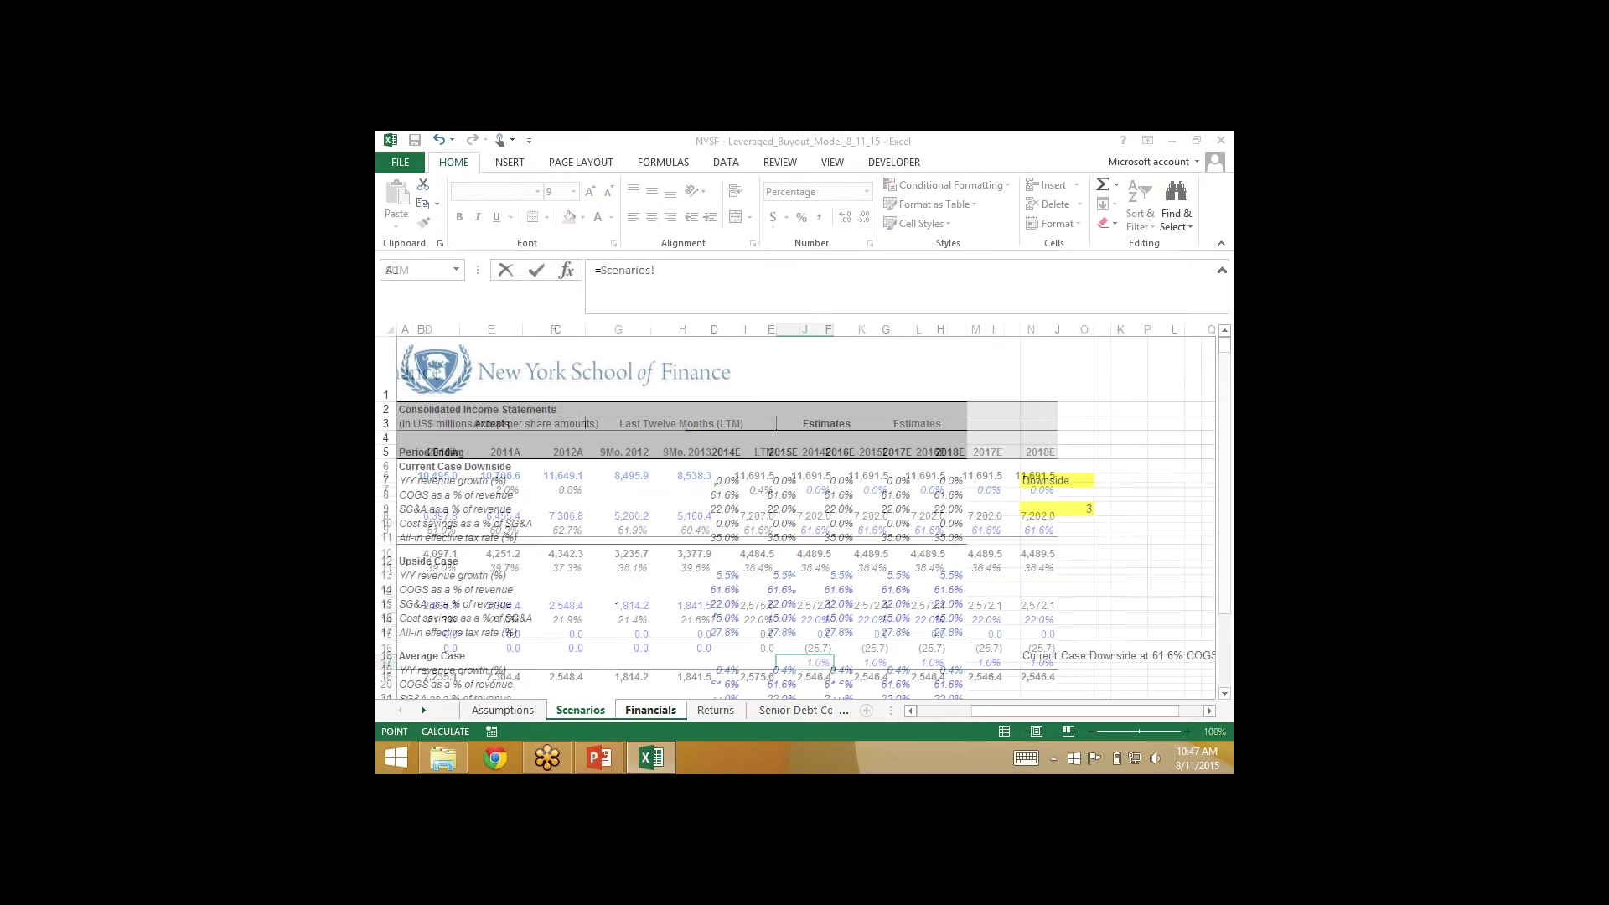
click(707, 524)
key(Return)
key(Up)
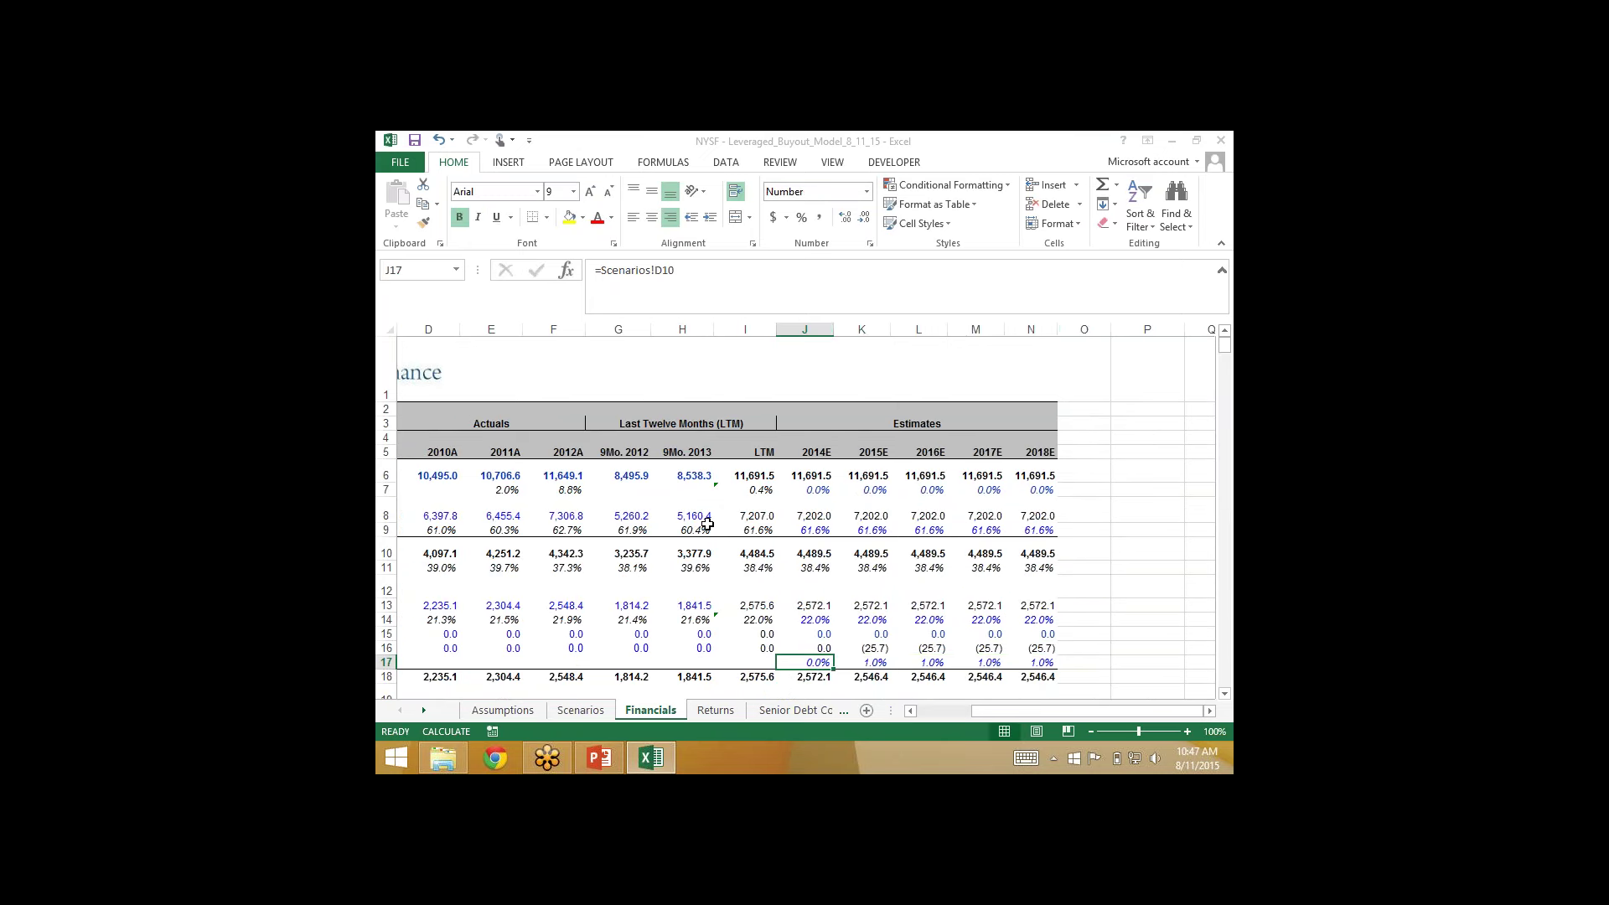
key(shift+Right)
key(shift+Right)
key(shift+Right)
key(shift+Right)
key(ctrl+r)
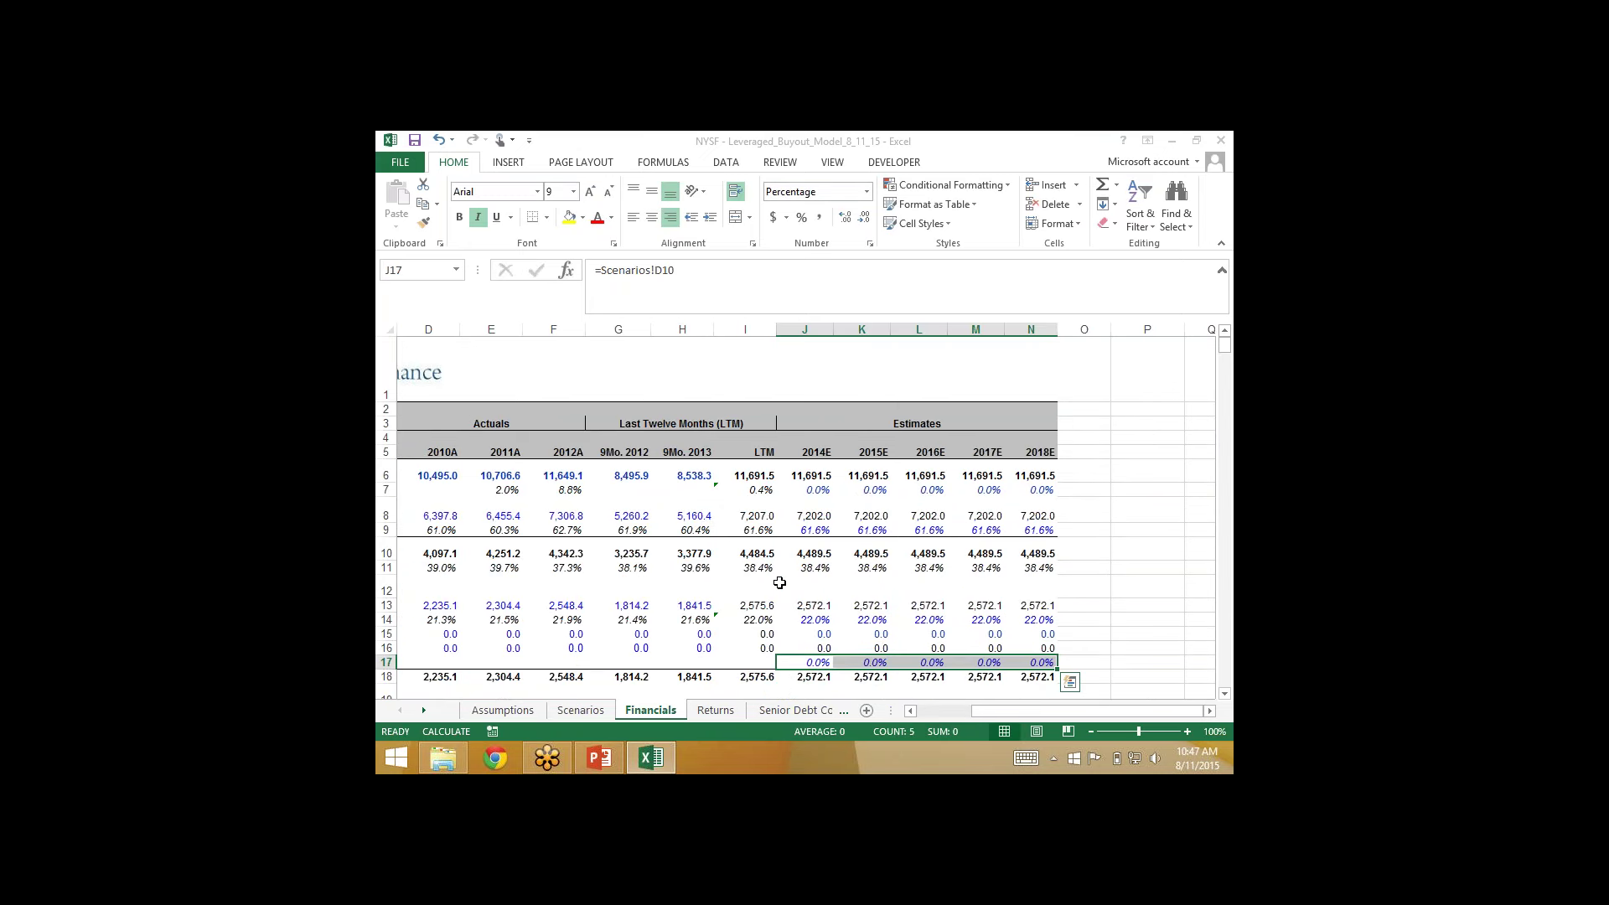
Step: Link the 2014E all-in effective tax rate in Financials J36 to Scenarios!D11 and fill the formula across through 2018E
click(826, 588)
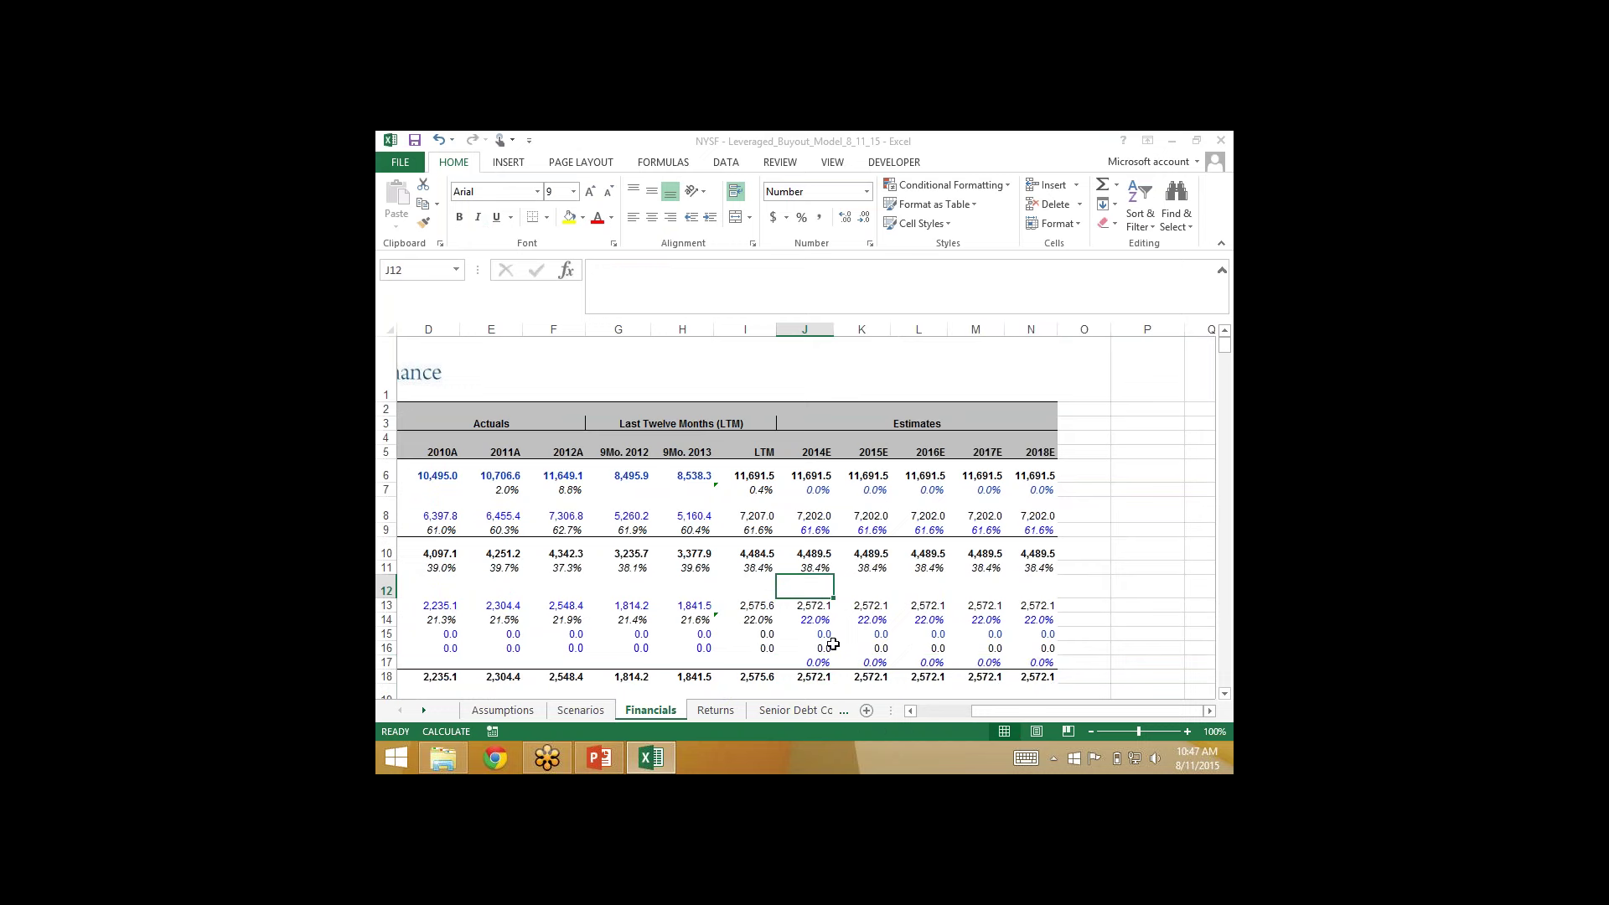
scroll(832, 644, down, 4)
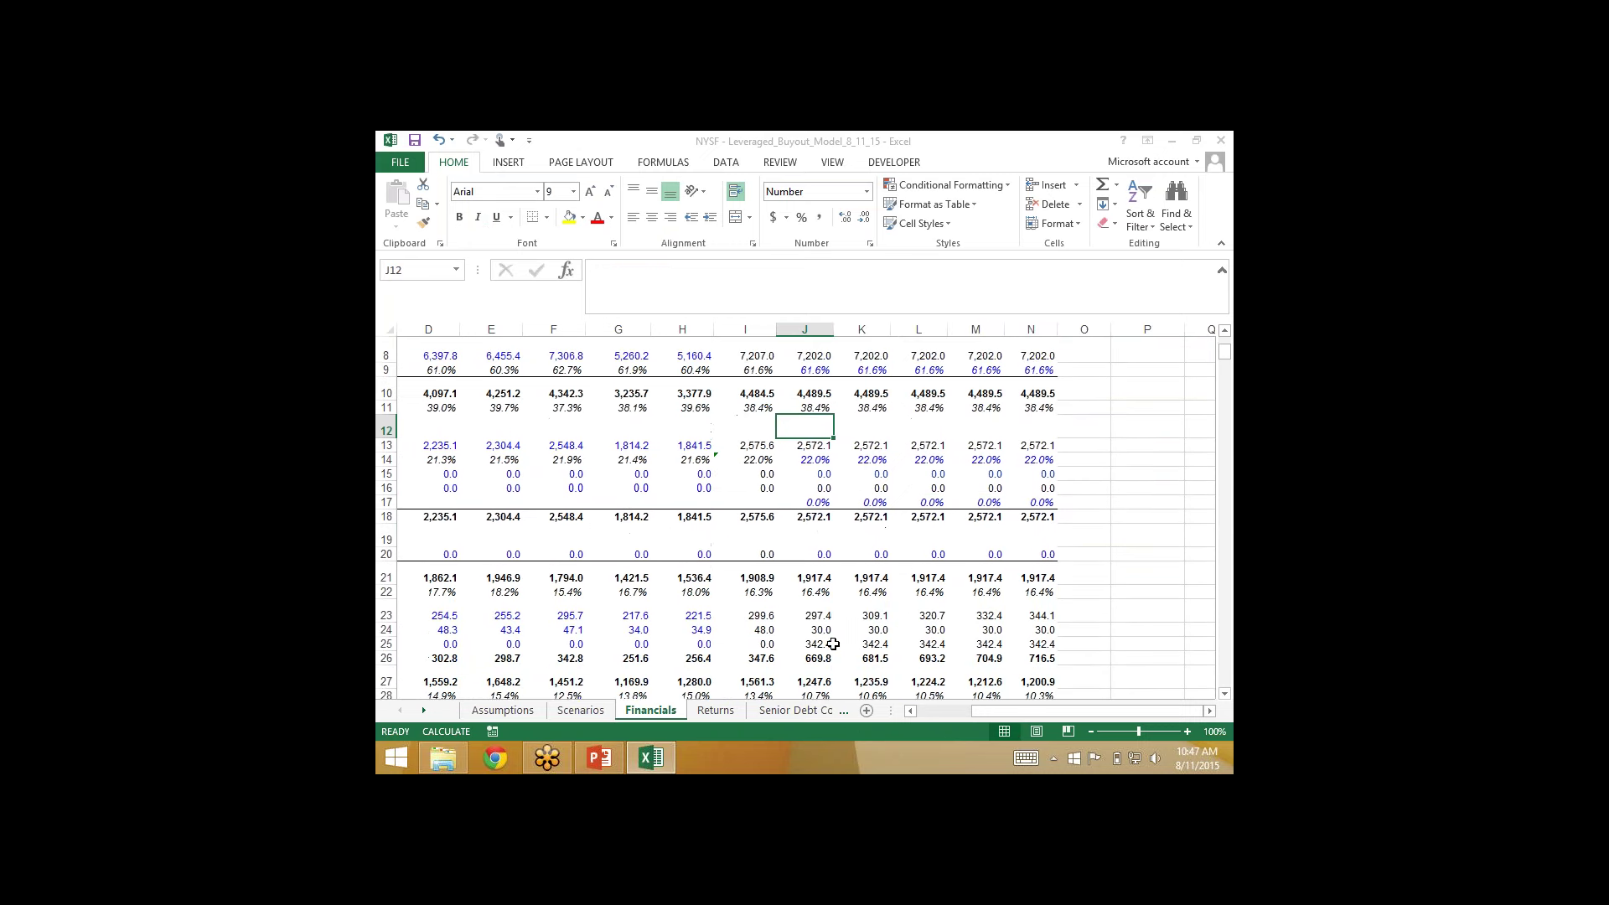
scroll(832, 643, down, 3)
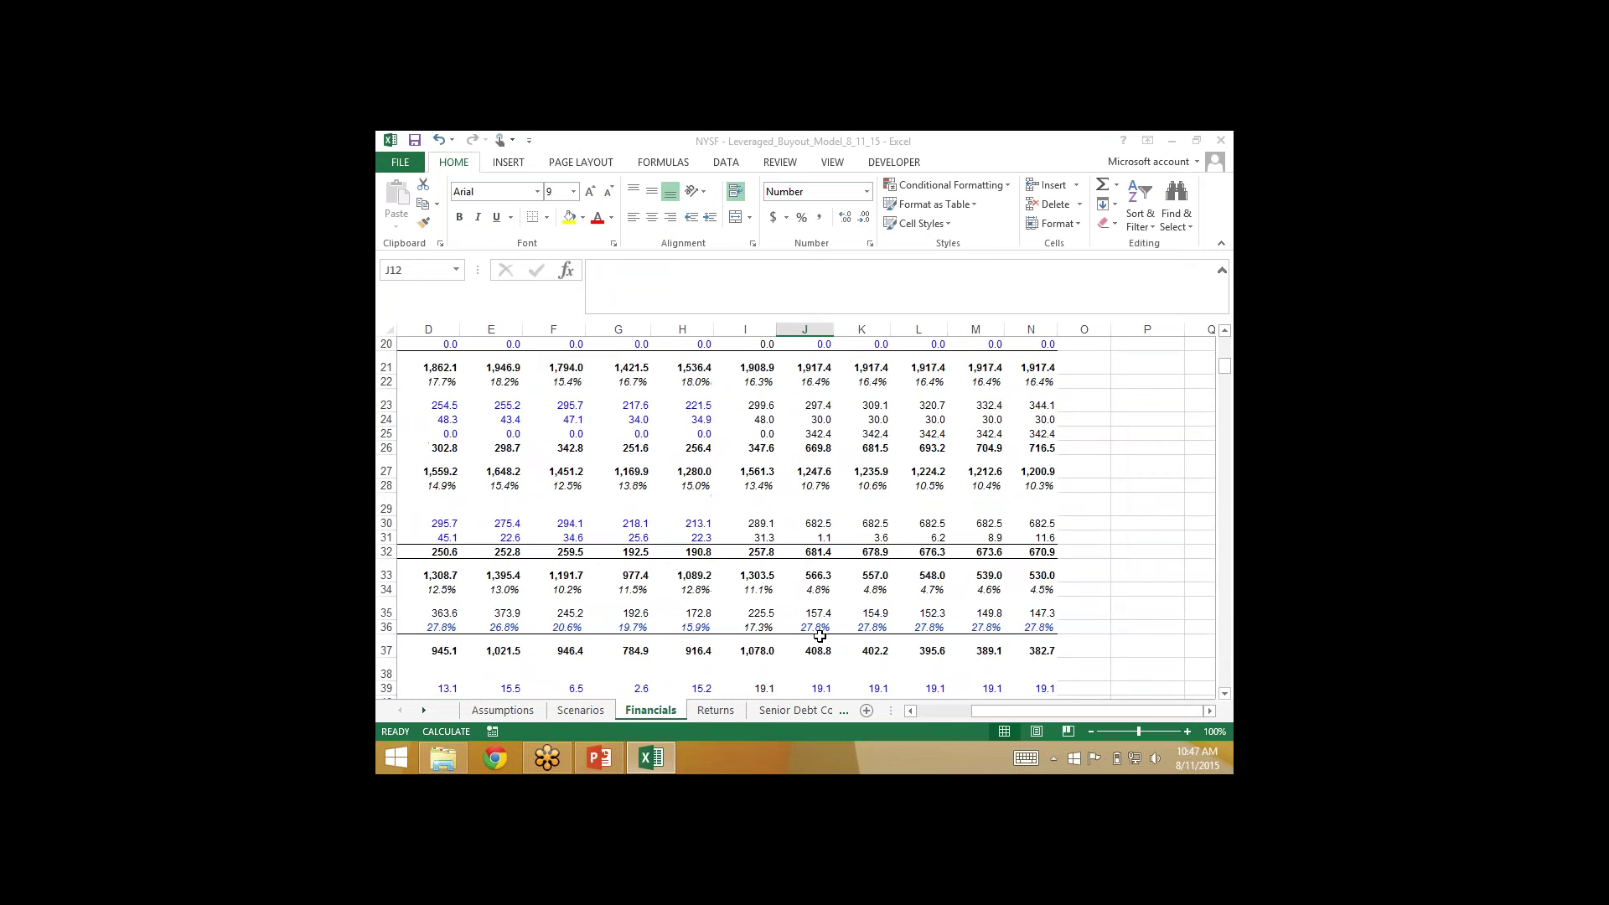
click(817, 627)
text(=)
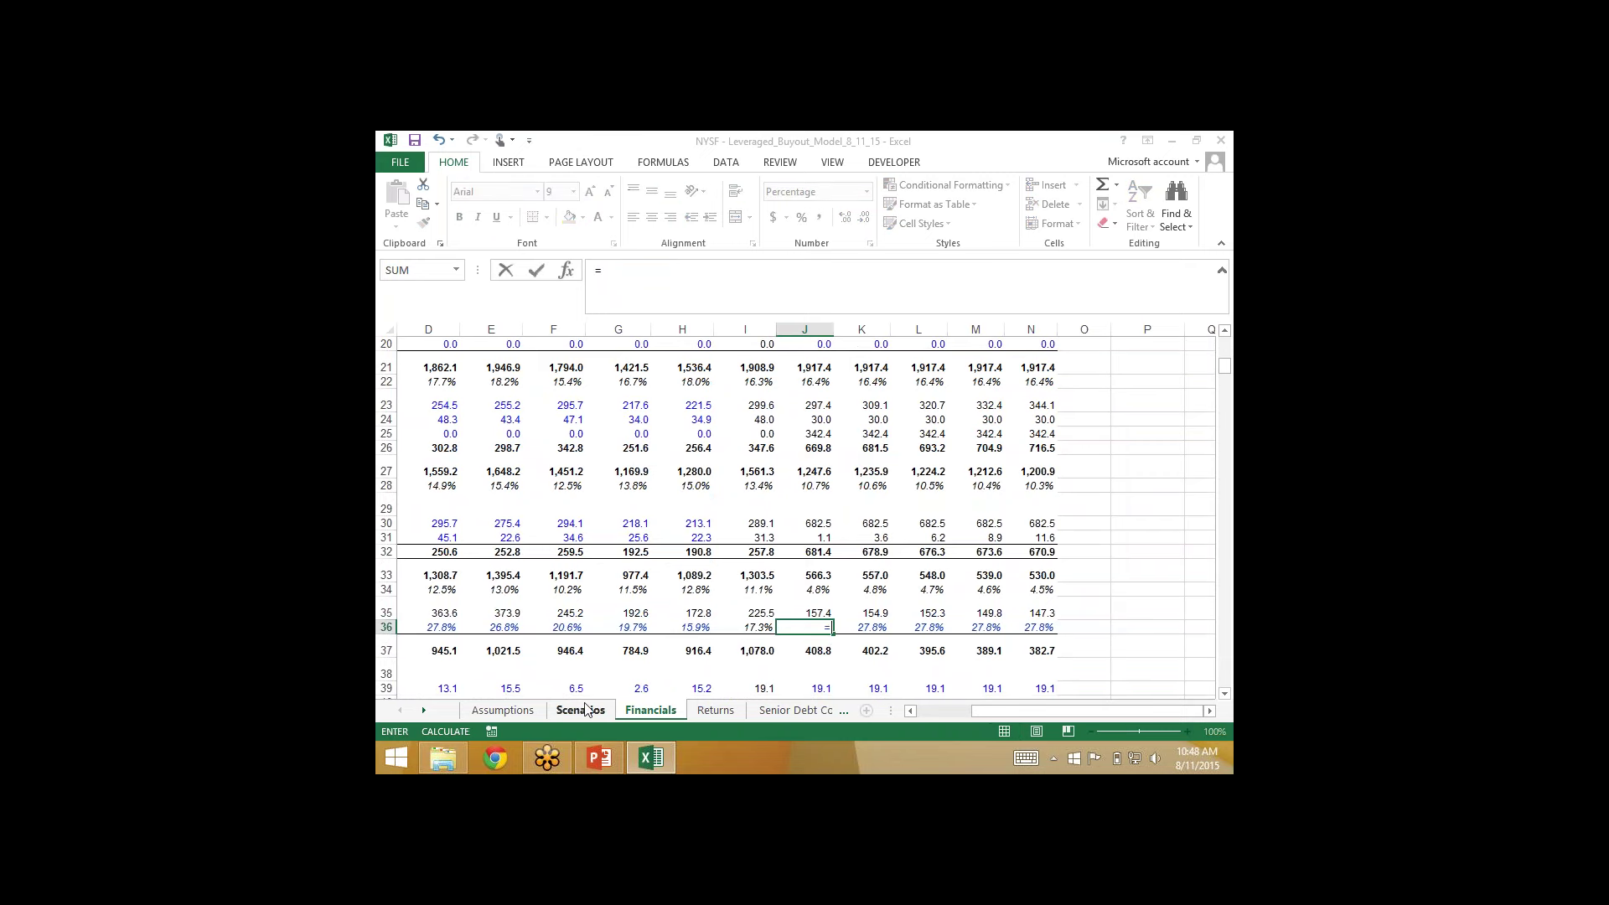
click(581, 709)
click(718, 537)
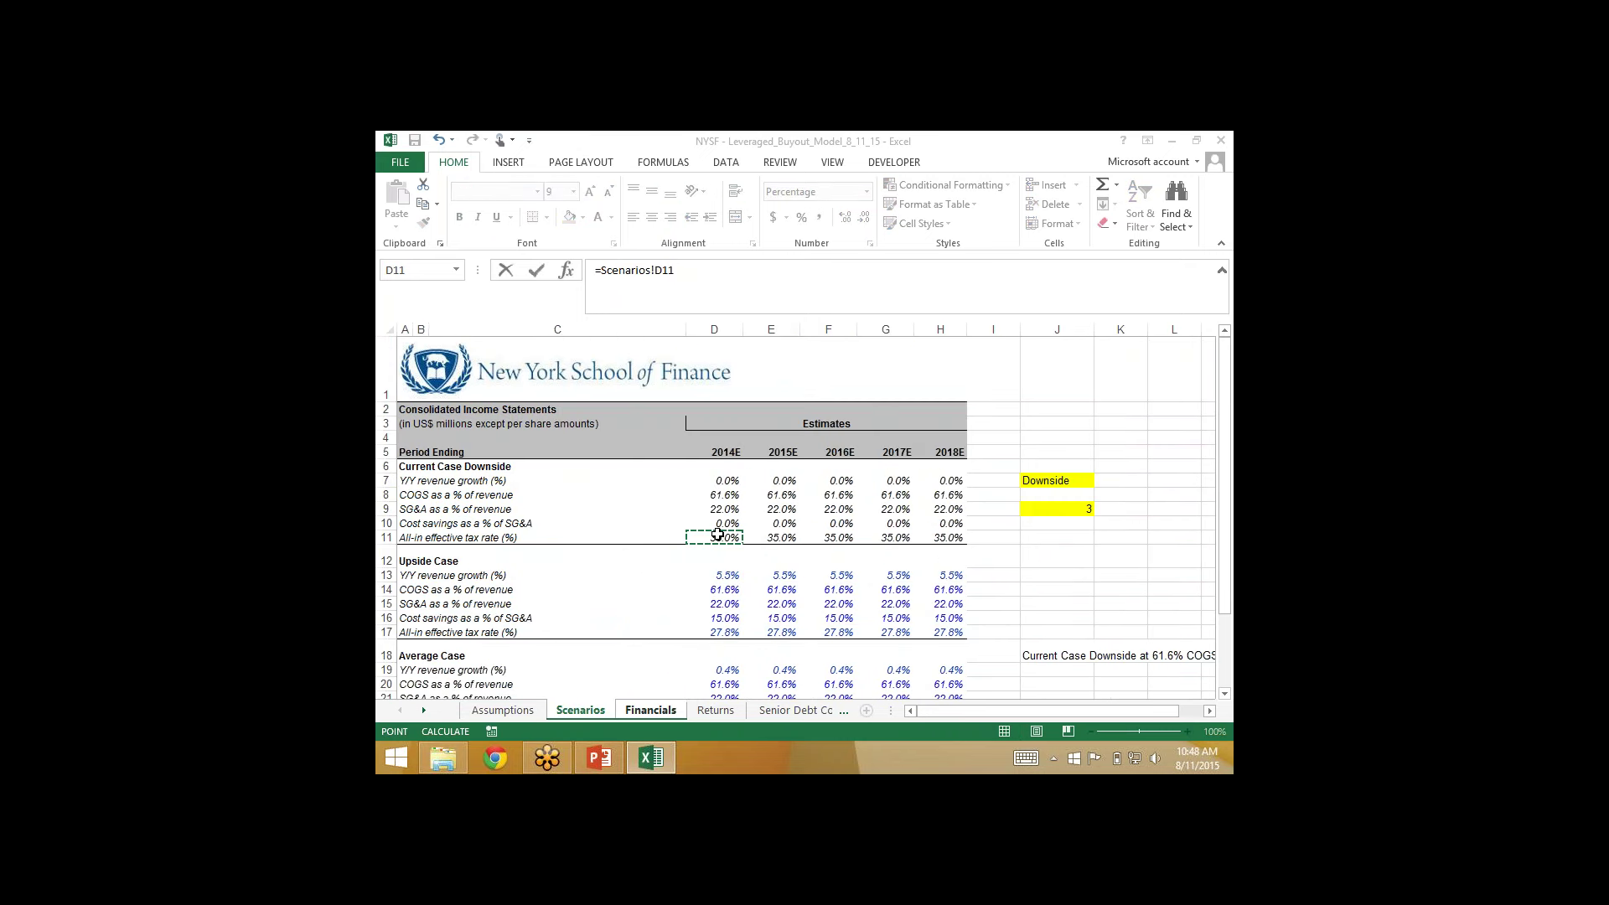
key(Return)
key(Up)
key(shift+Right)
key(shift+Right)
key(shift+Right)
key(shift+Right)
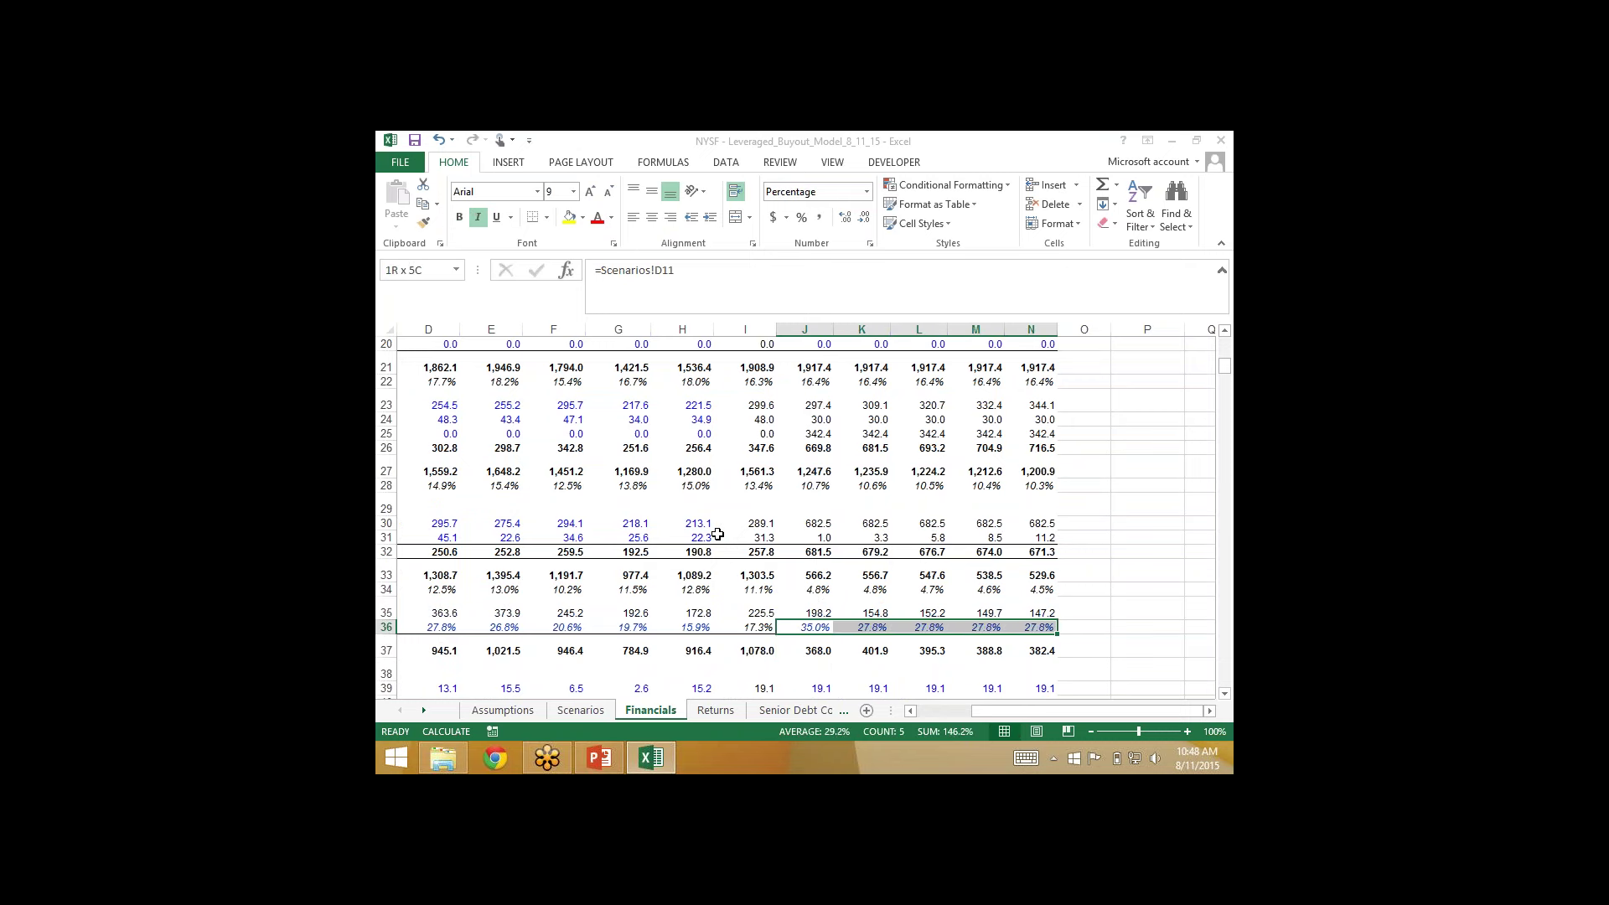
key(ctrl+r)
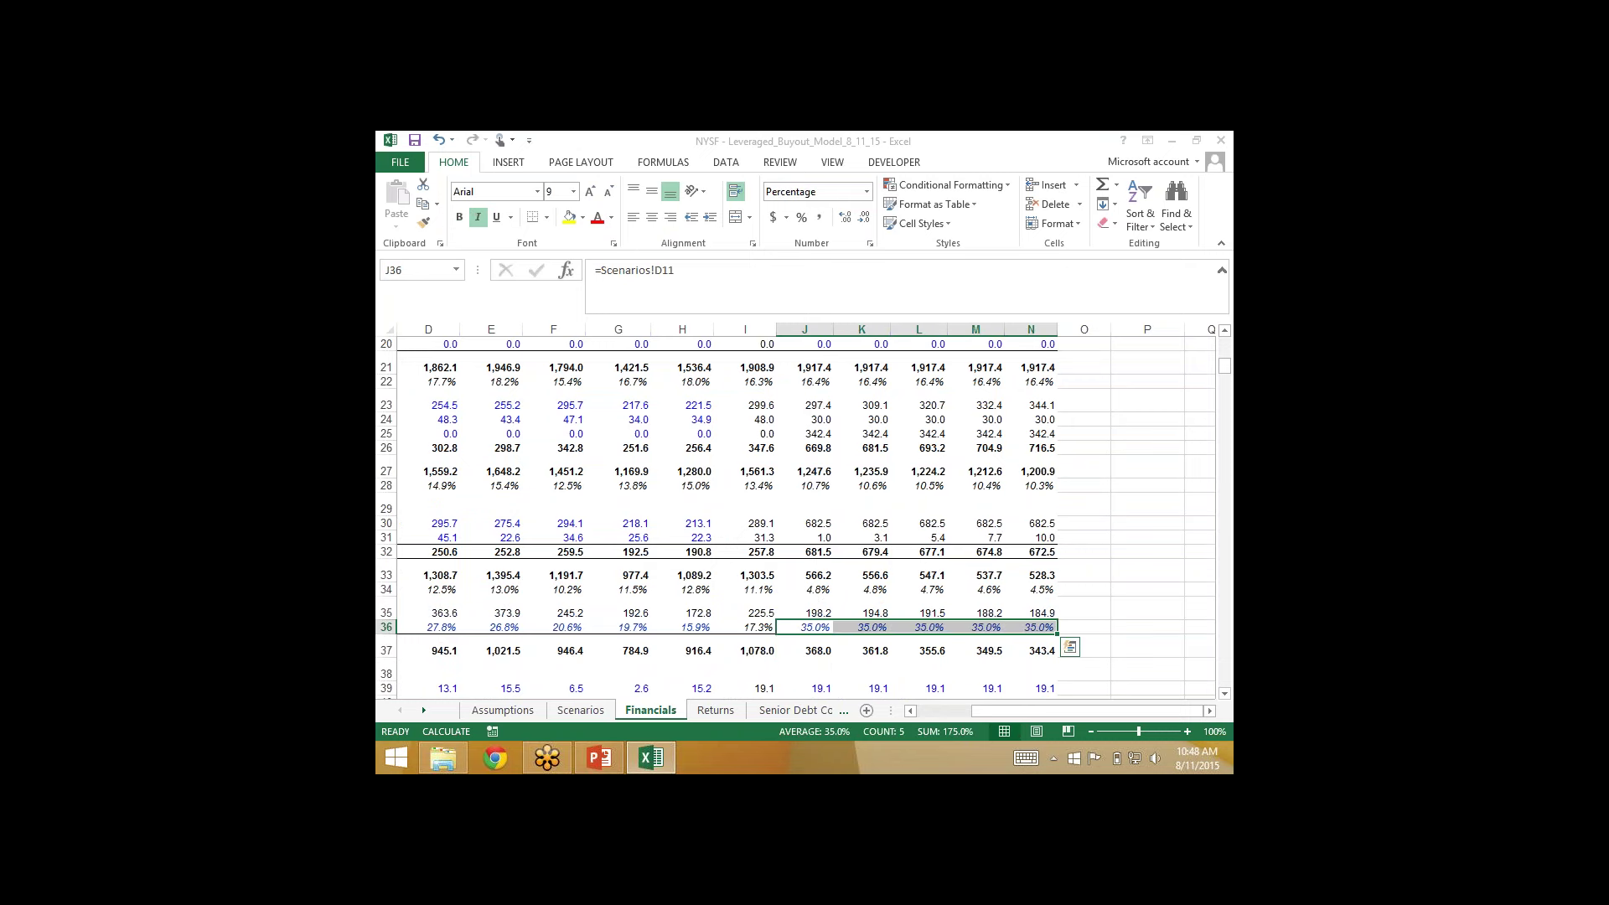
Step: Set the case selector in Scenarios J9 to 1 for the upside case
click(511, 710)
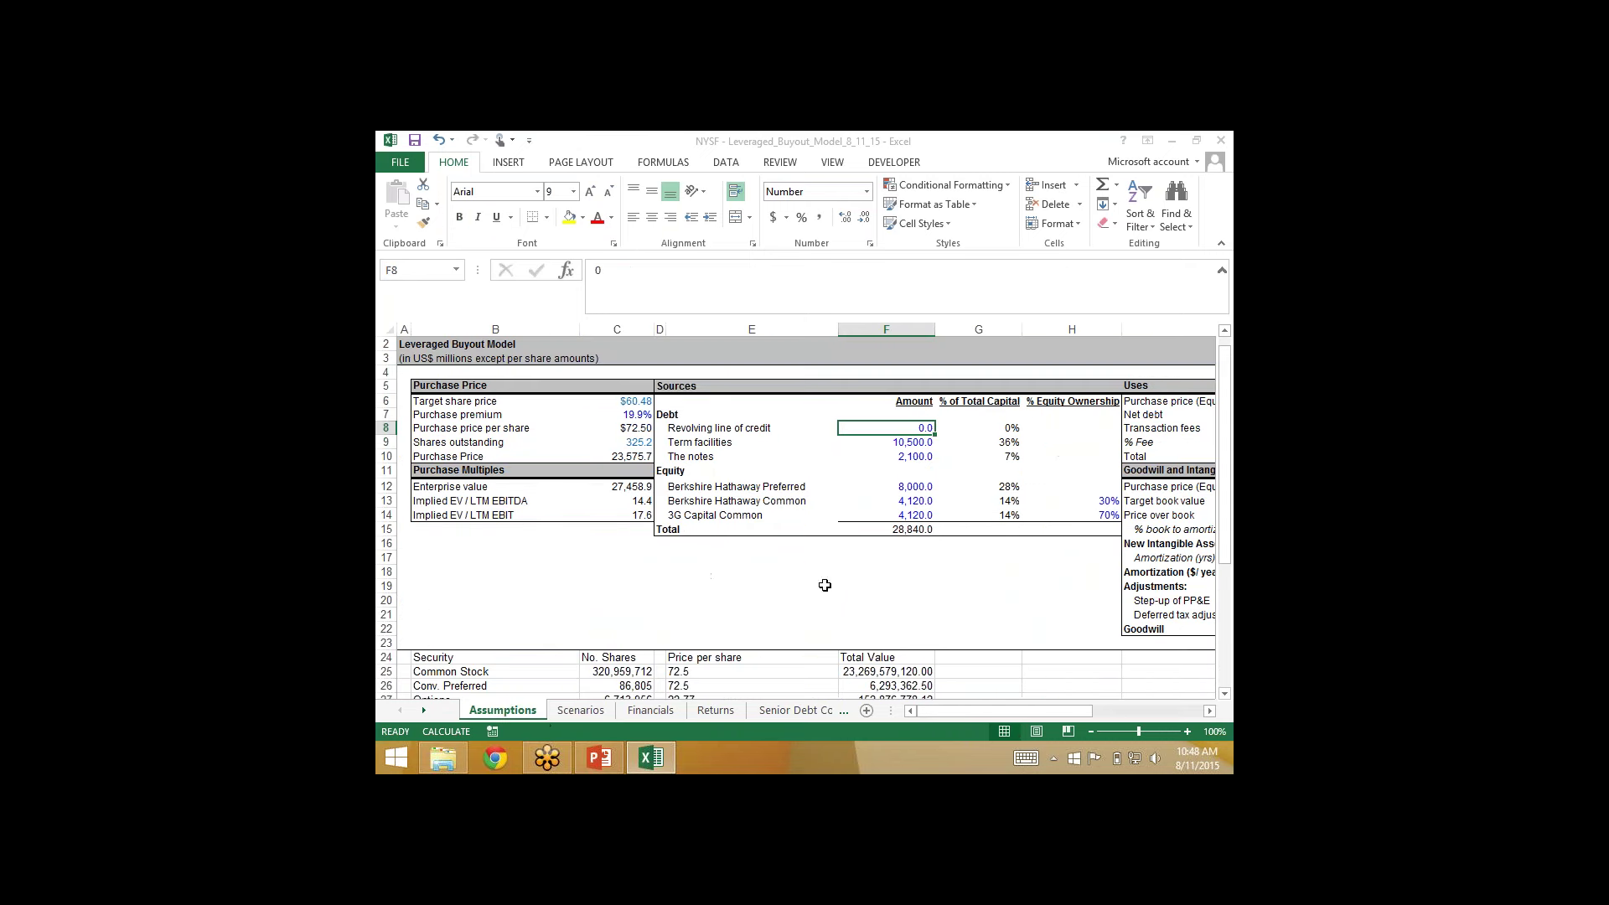
click(715, 710)
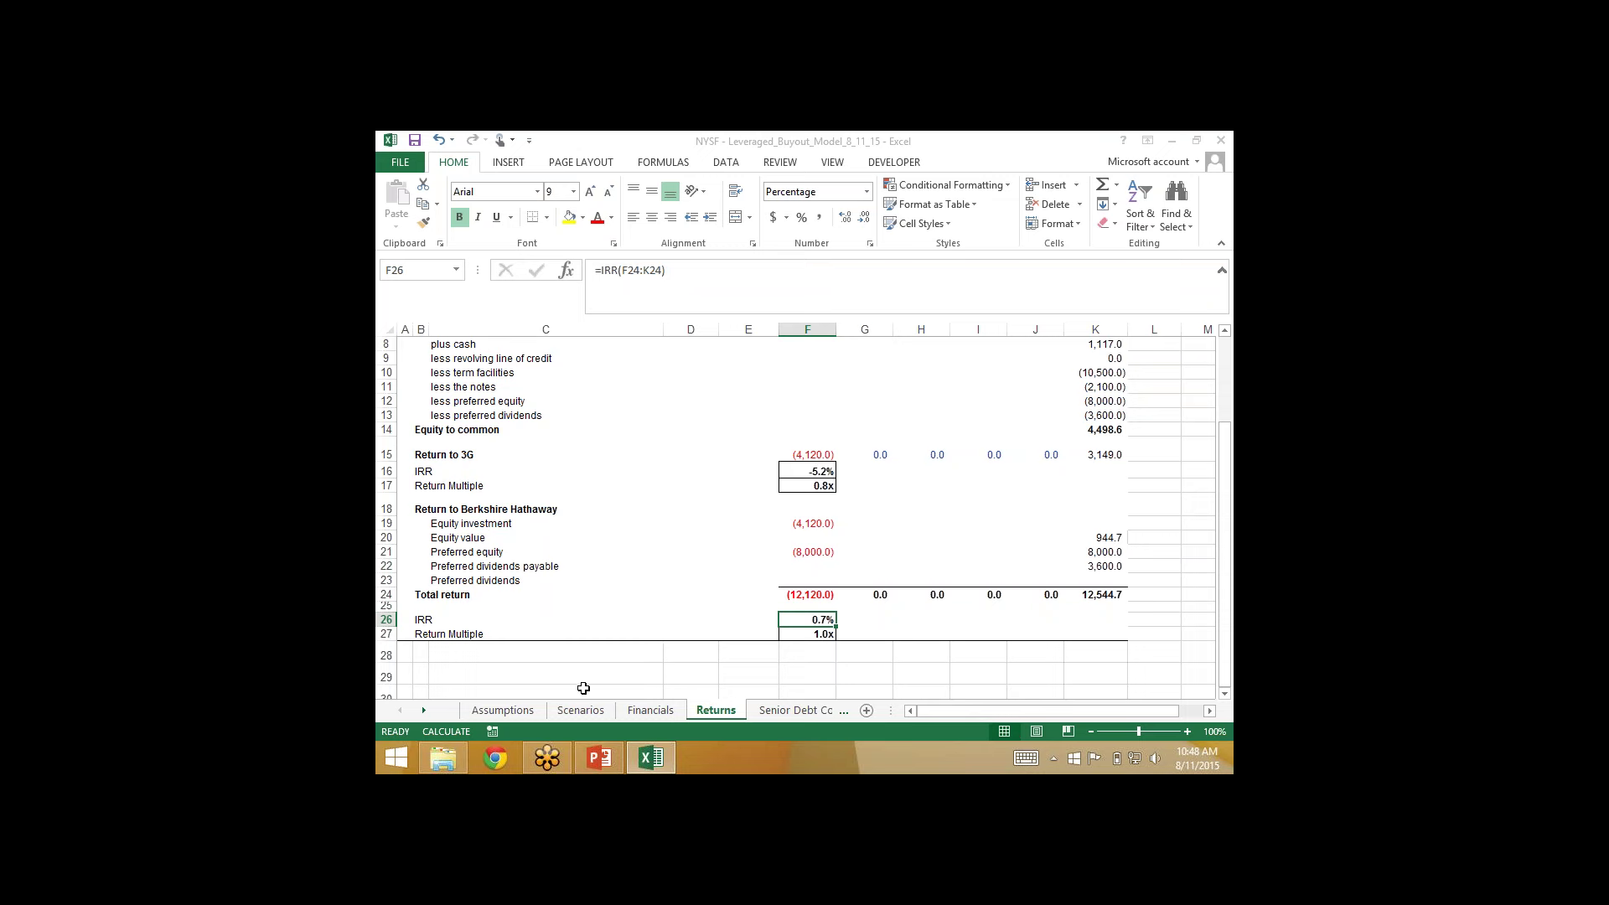
click(494, 710)
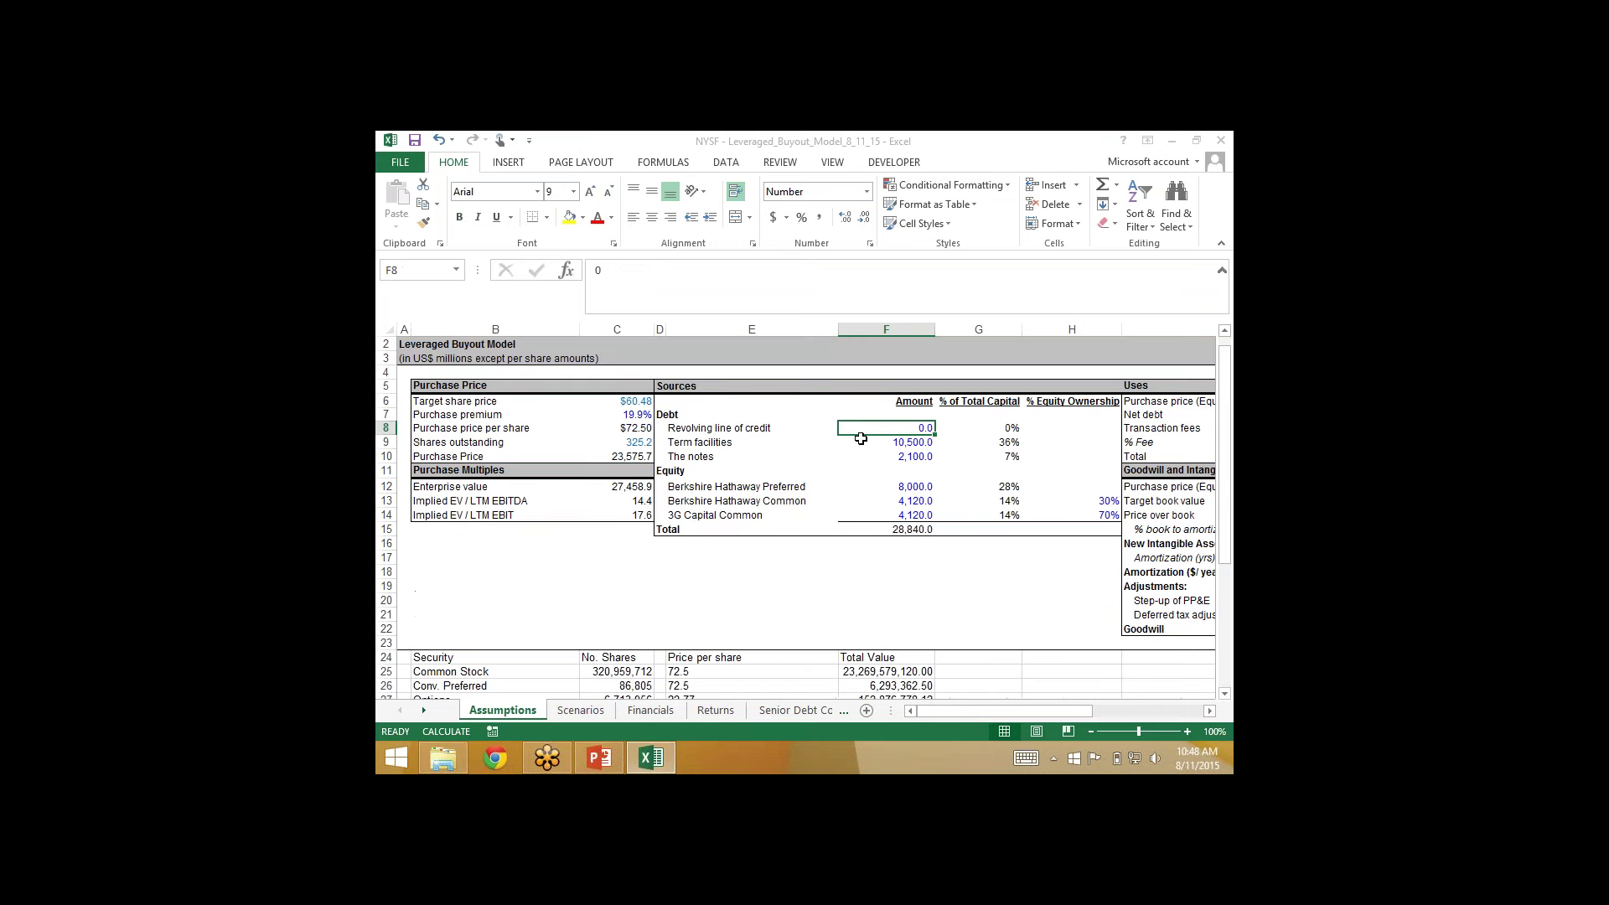
click(571, 715)
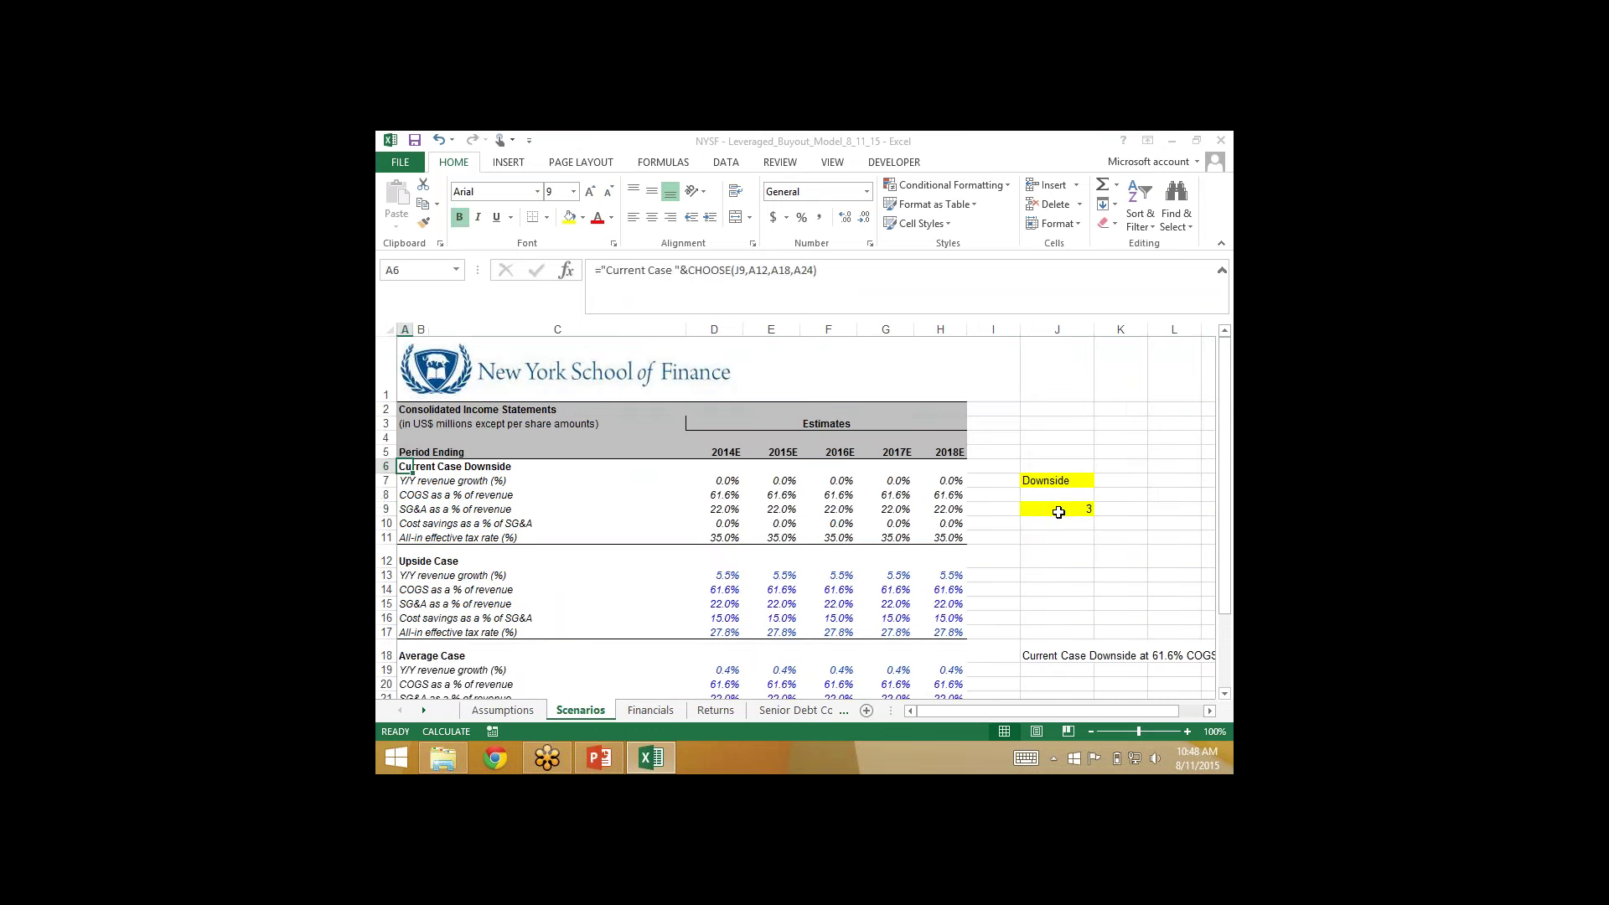
click(1059, 511)
text(1)
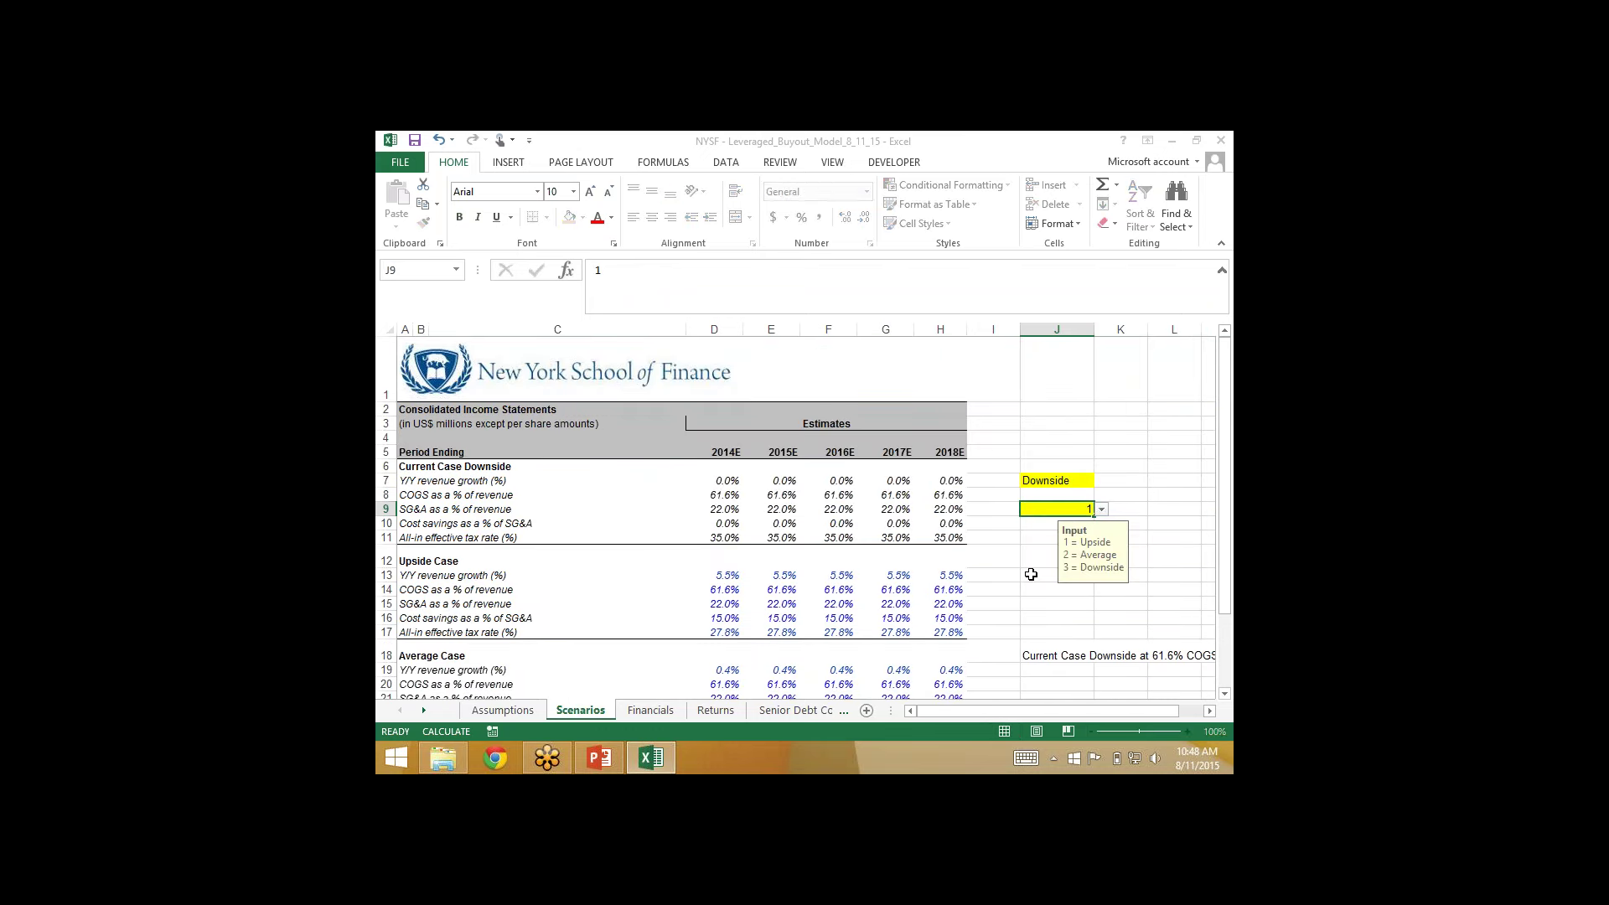
key(Return)
key(Up)
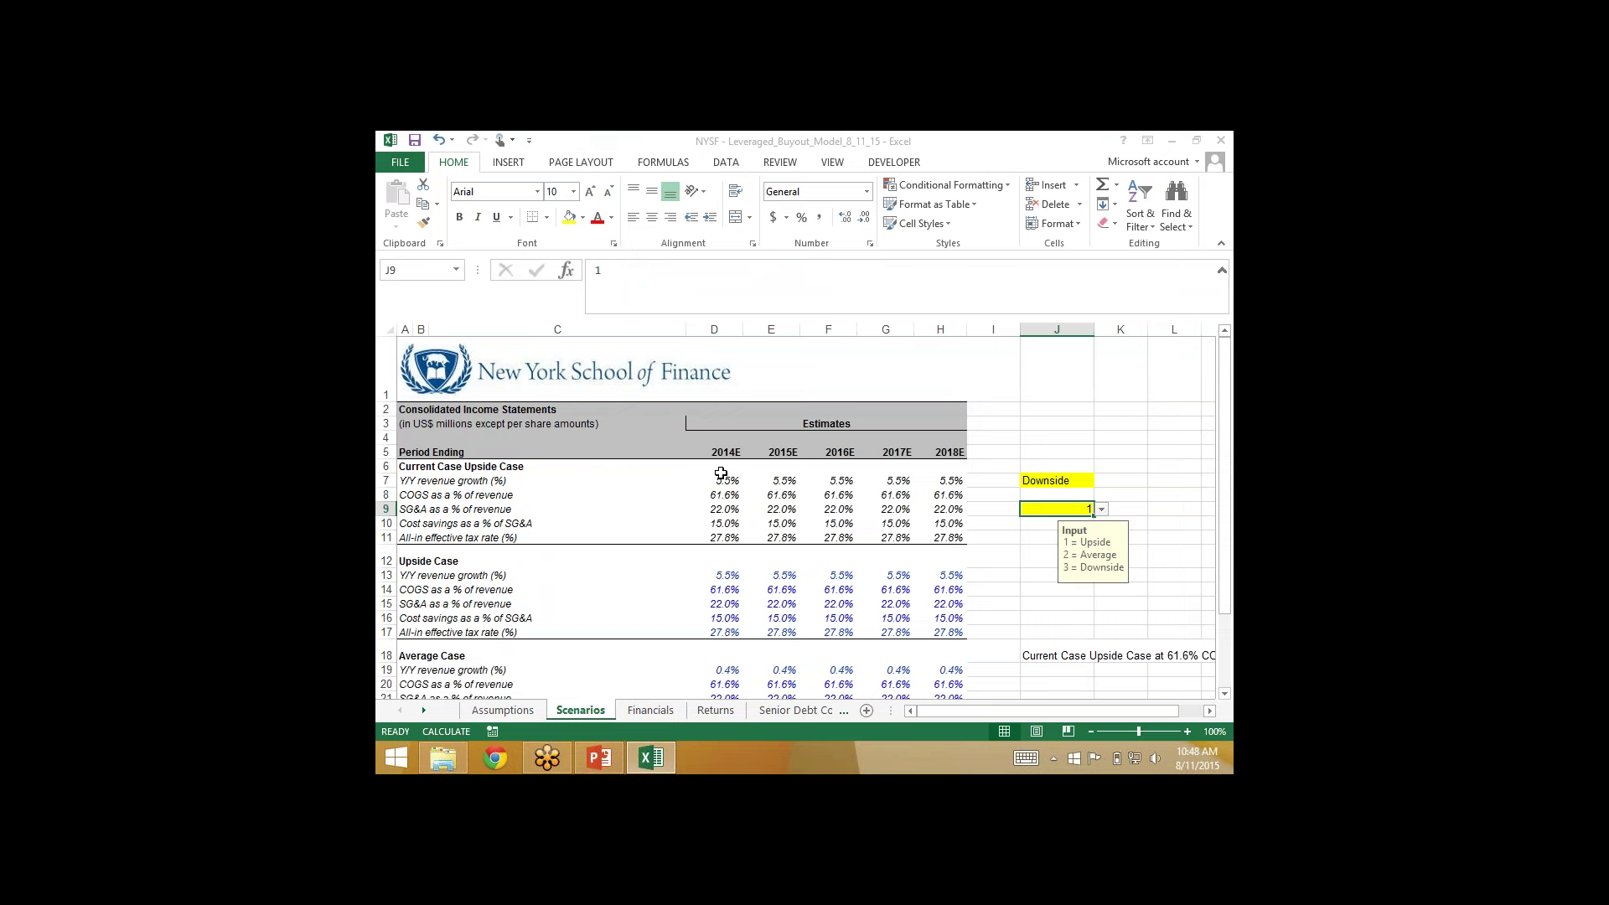
Step: Examine how the upside case flows into Financials and the 3G and Berkshire Hathaway returns, including the preferred dividends row
click(718, 526)
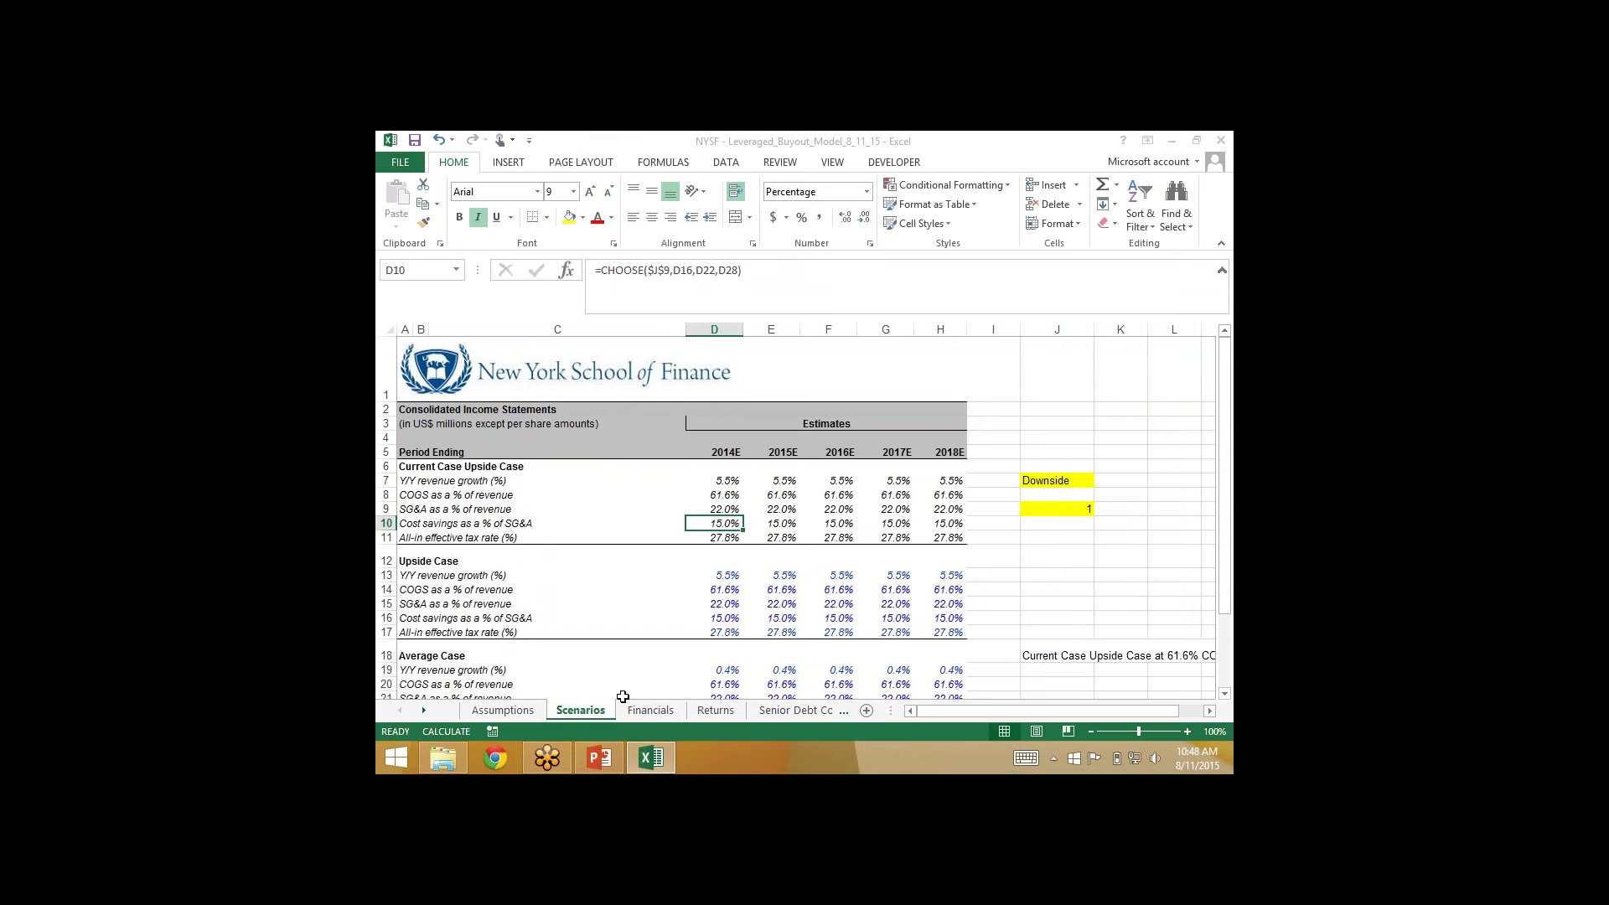
click(652, 710)
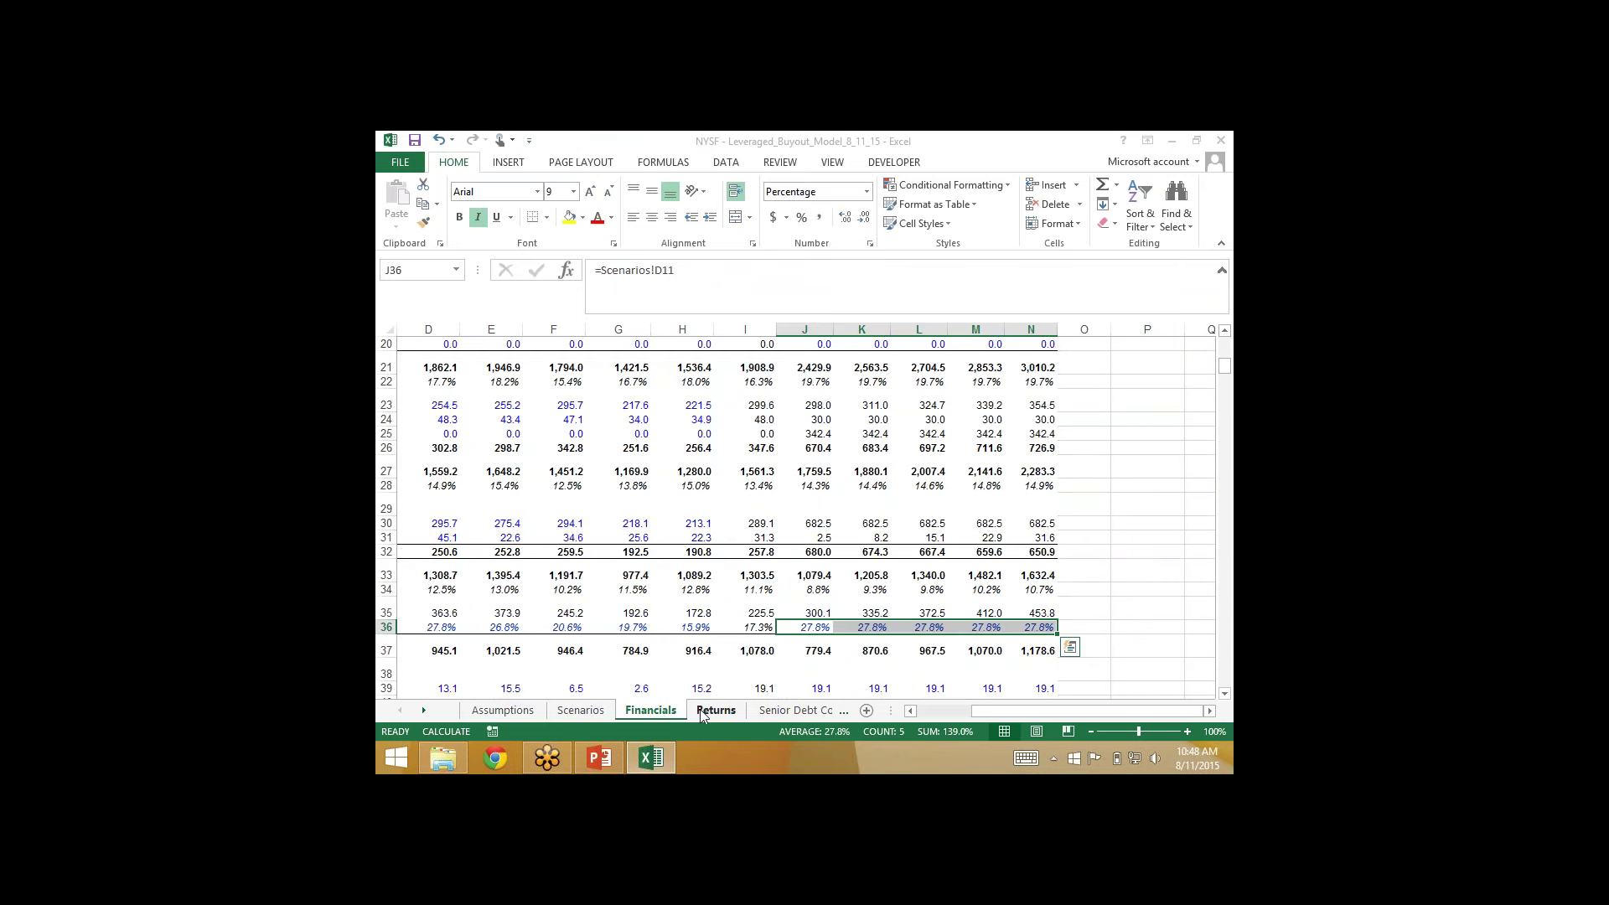
click(702, 710)
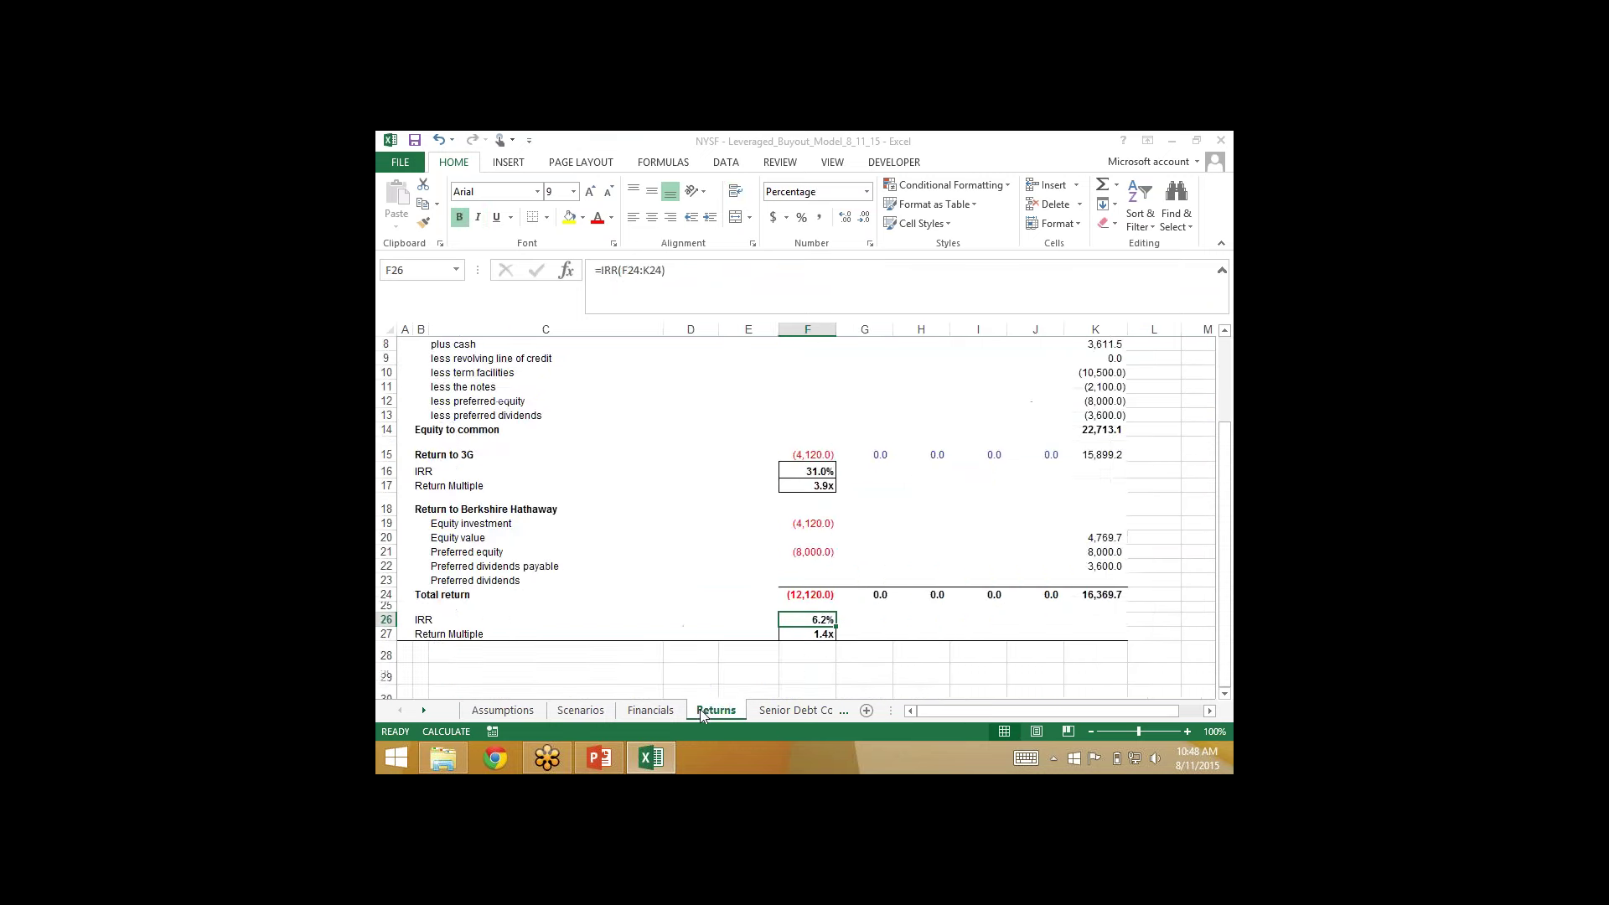
click(806, 468)
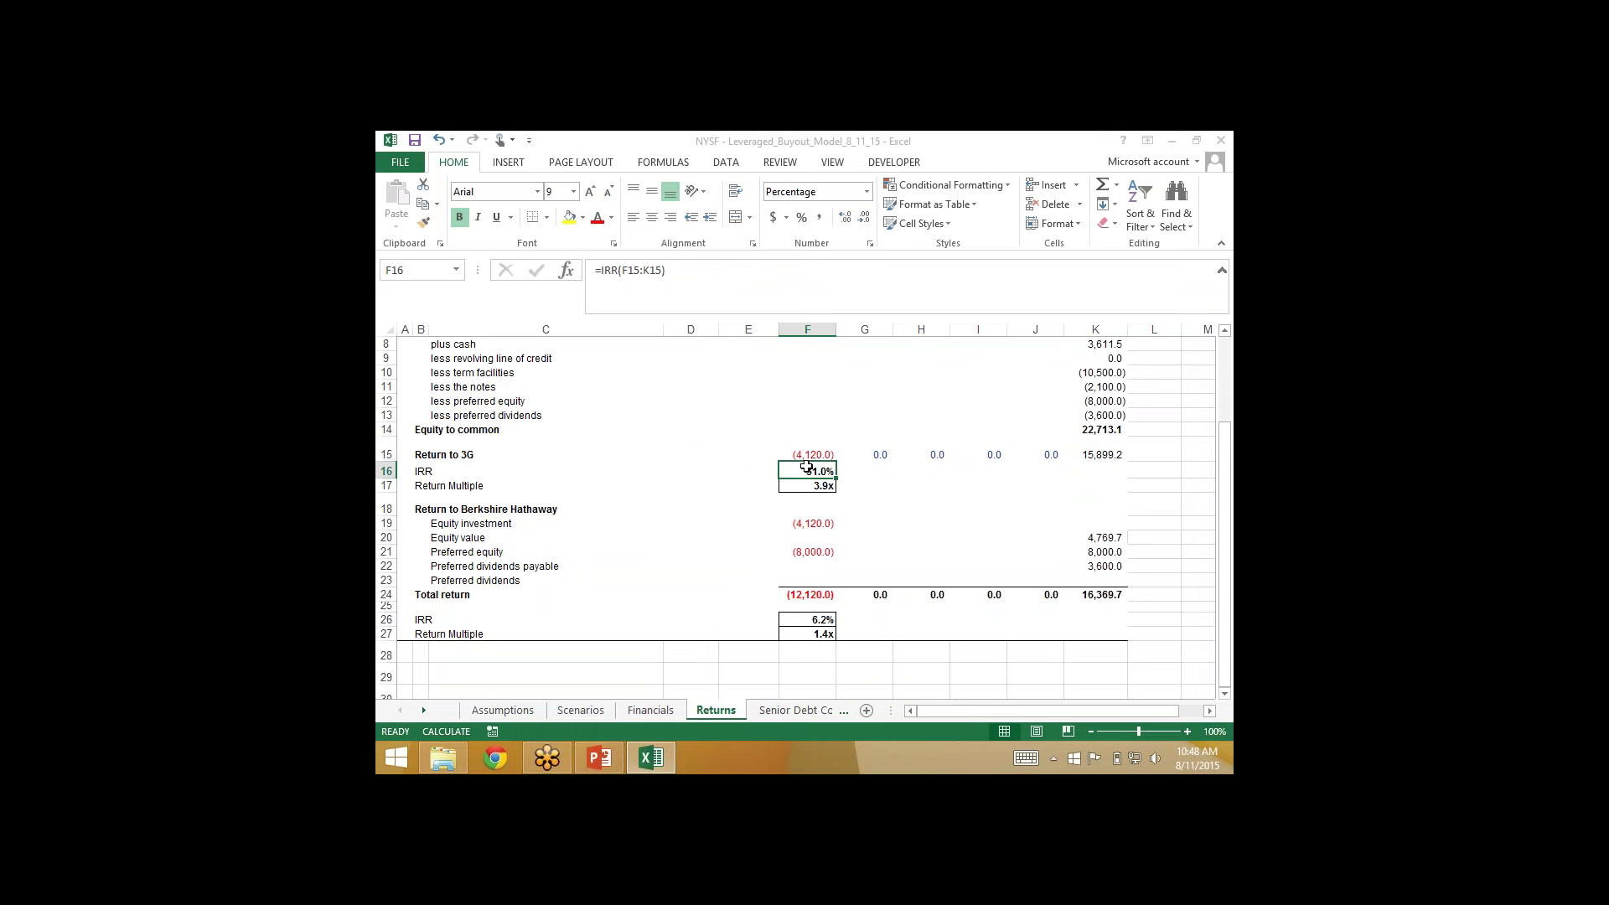
click(809, 594)
click(1098, 589)
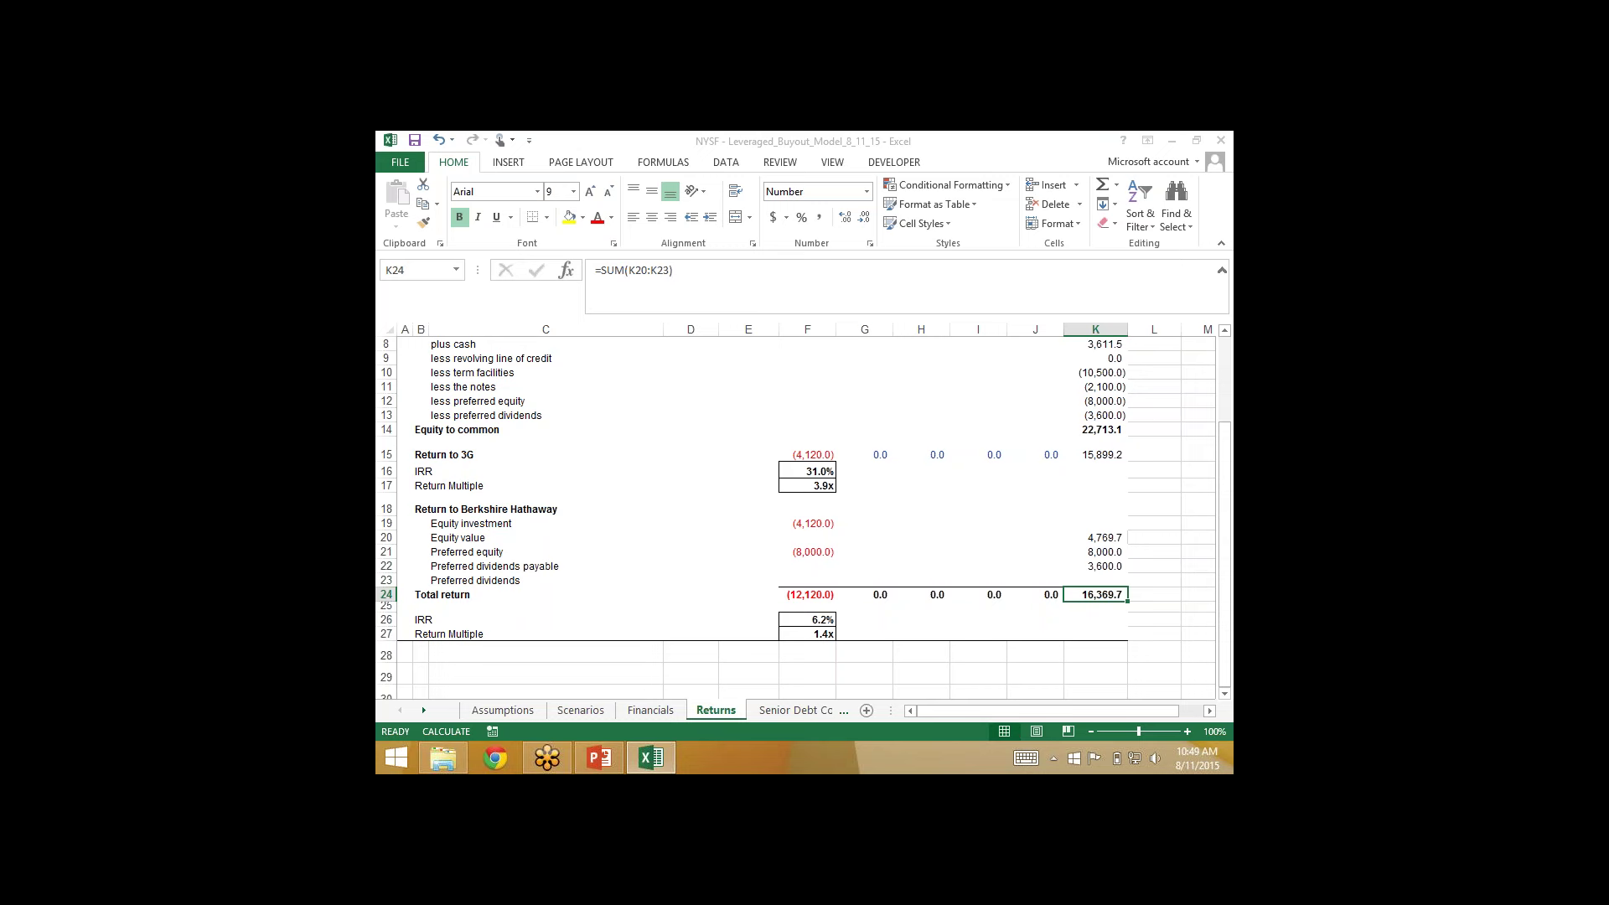
key(Left)
key(Left)
key(Left)
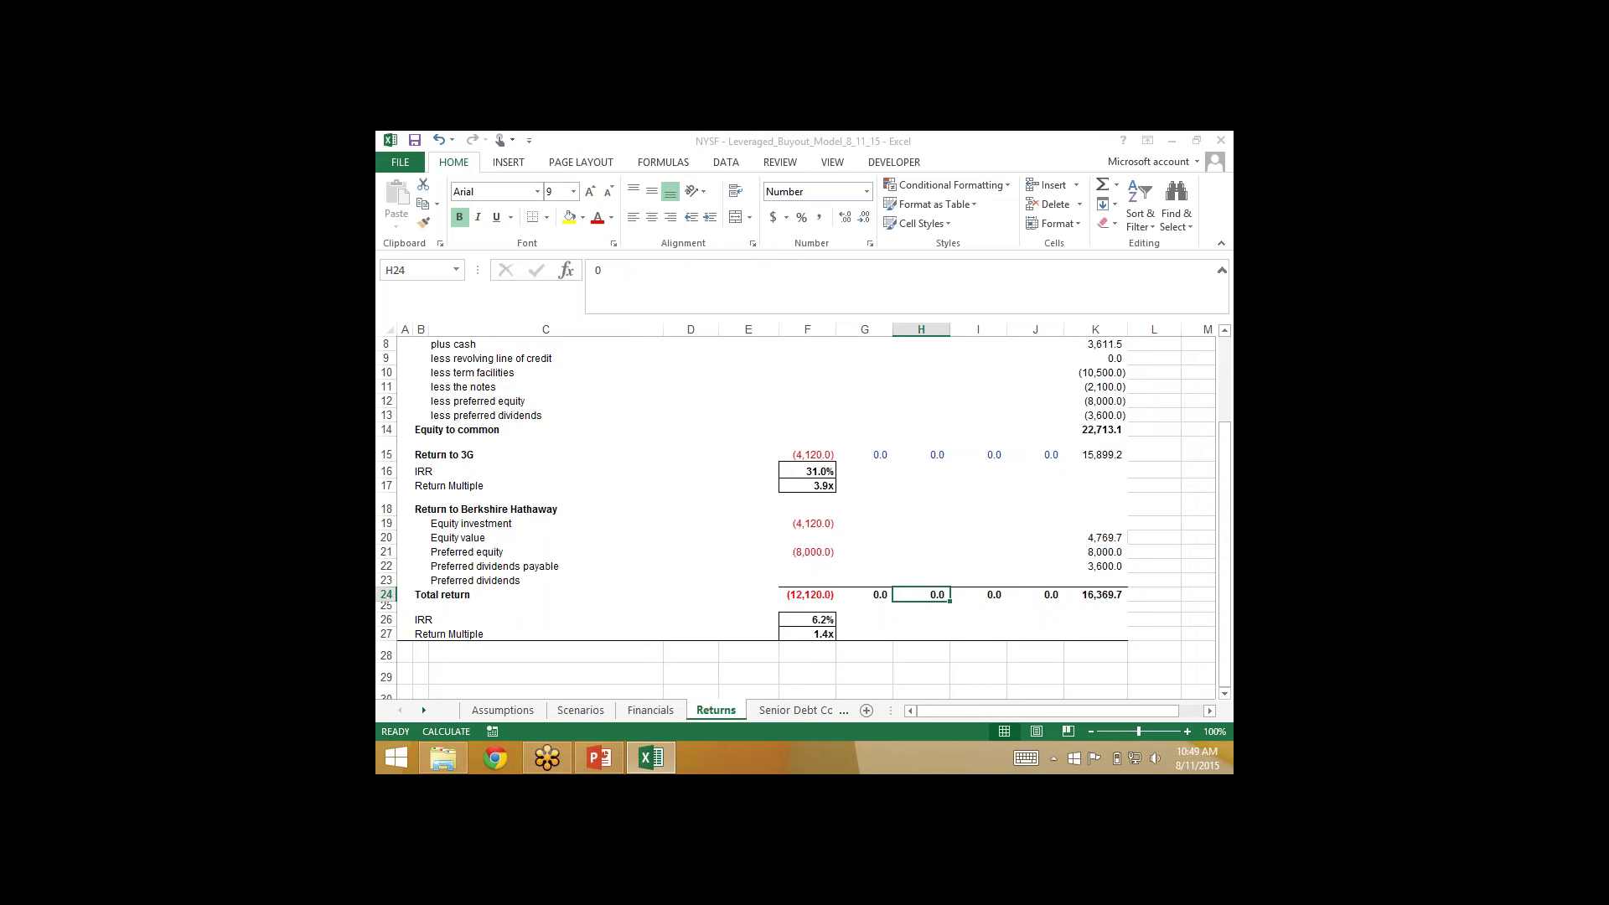
key(Up)
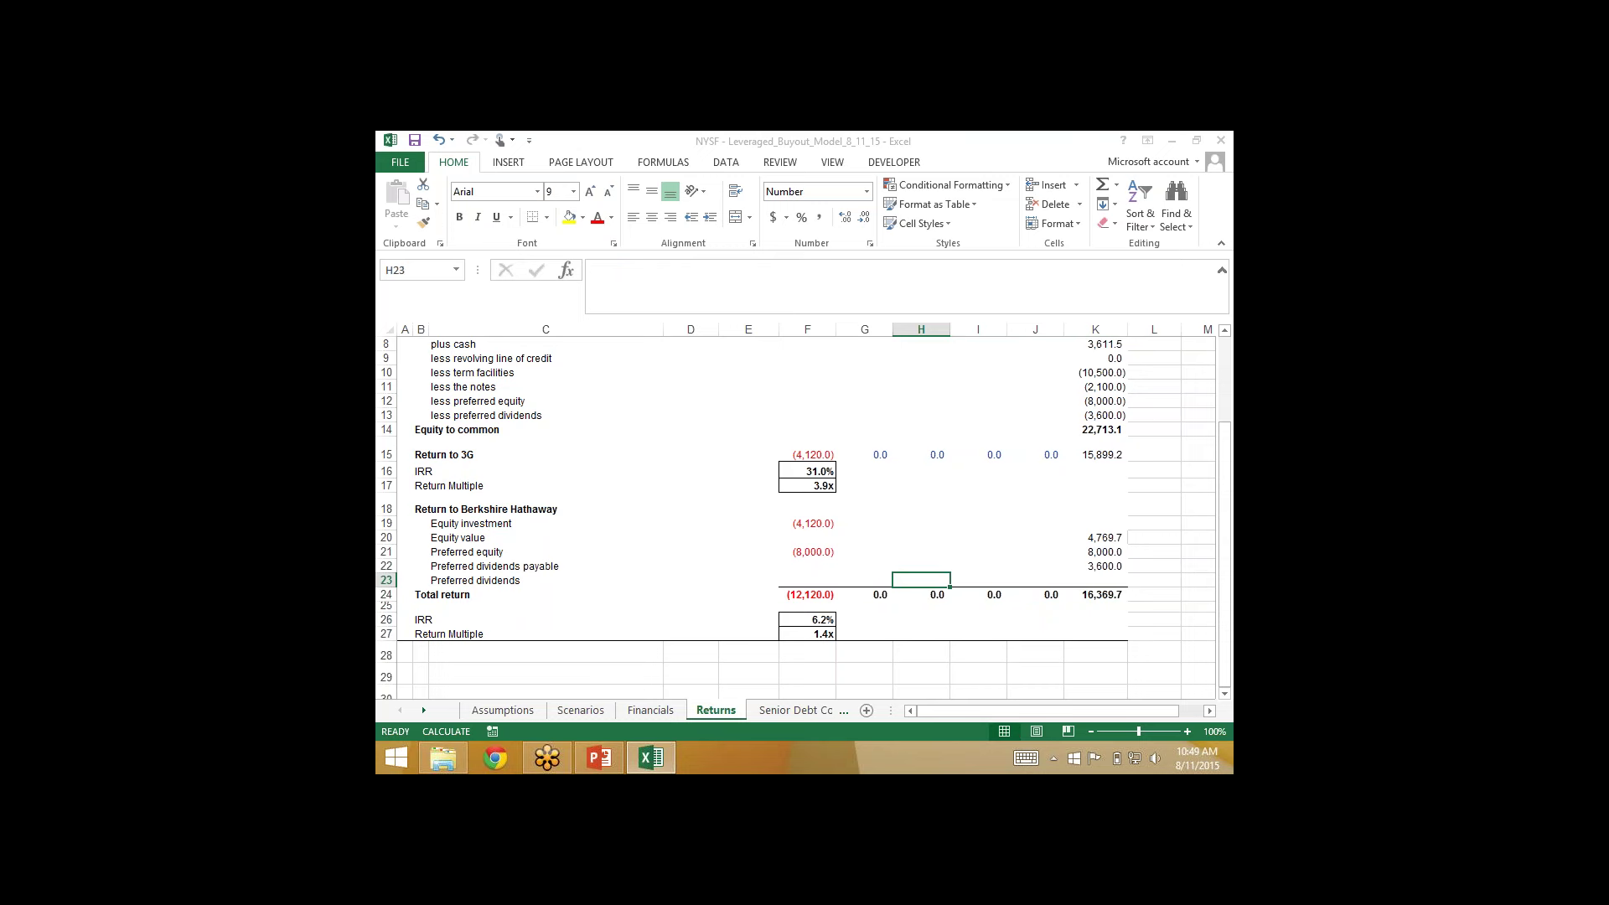
key(Left)
key(Left)
key(Right)
key(Left)
key(Right)
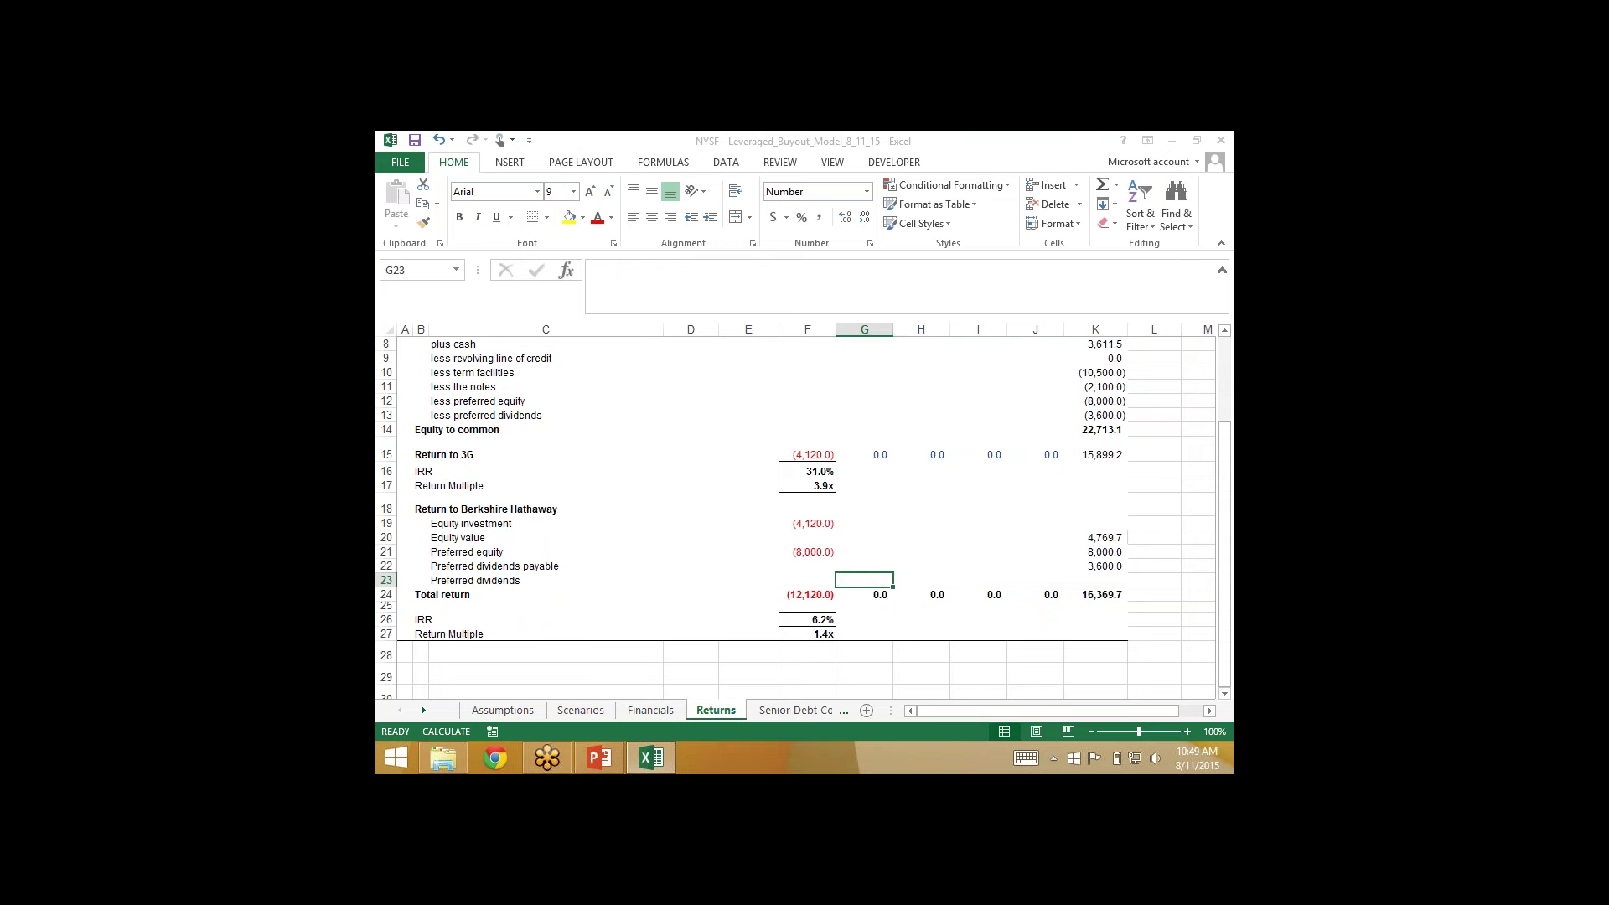
key(Left)
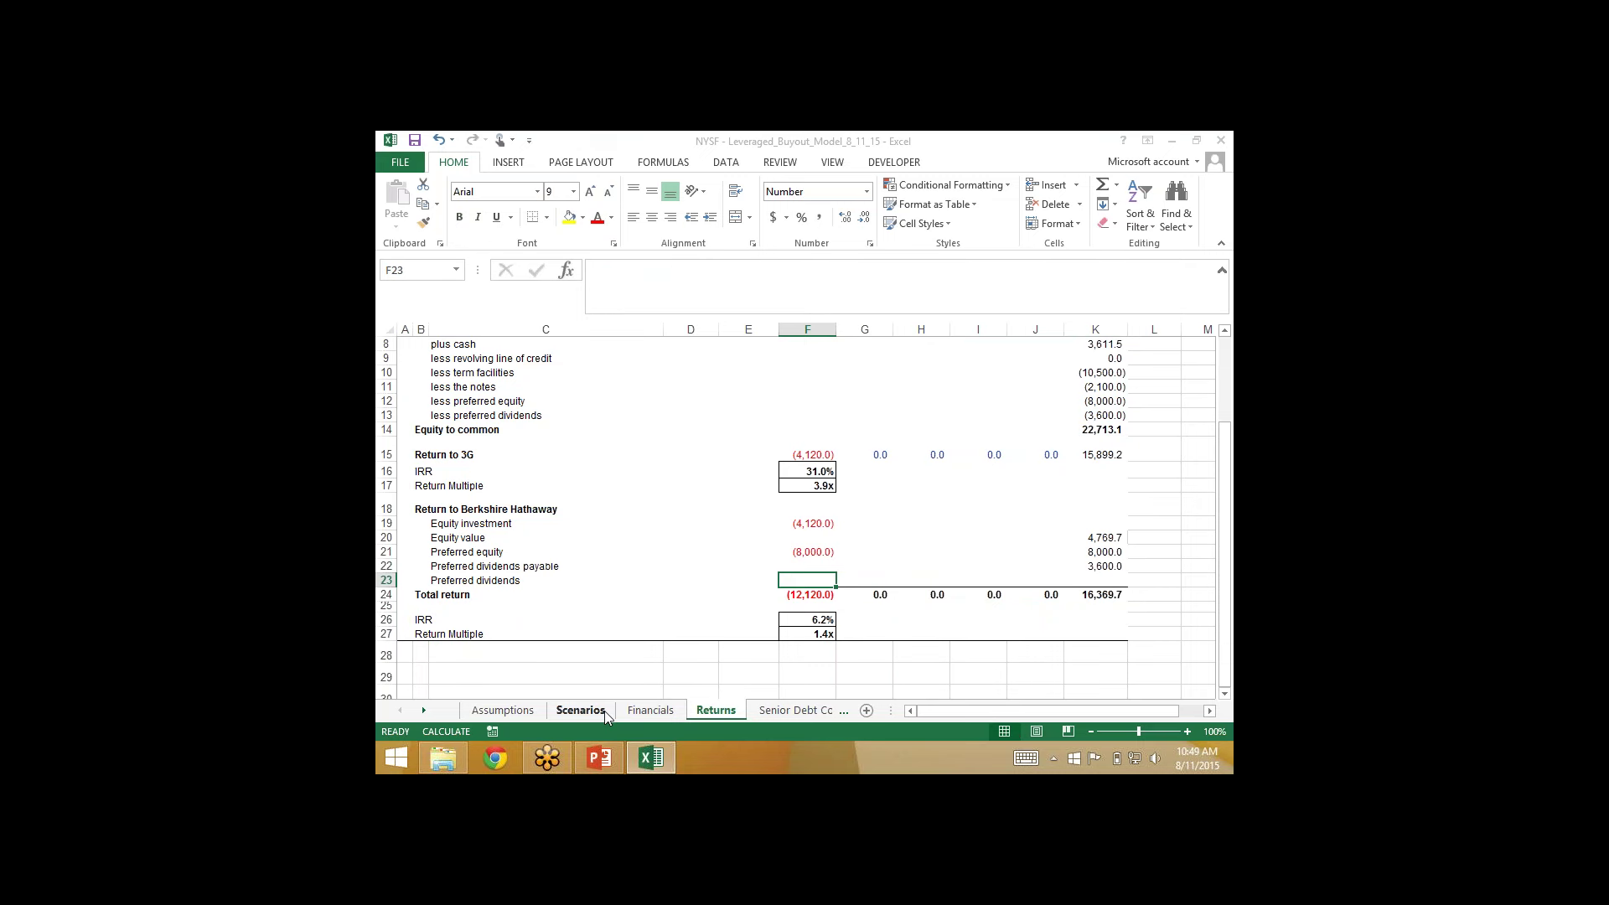
Step: Look through the Financials sheet's cash flow and income statement to find where preferred dividends belong, near net income as reported
click(650, 710)
scroll(733, 588, down, 20)
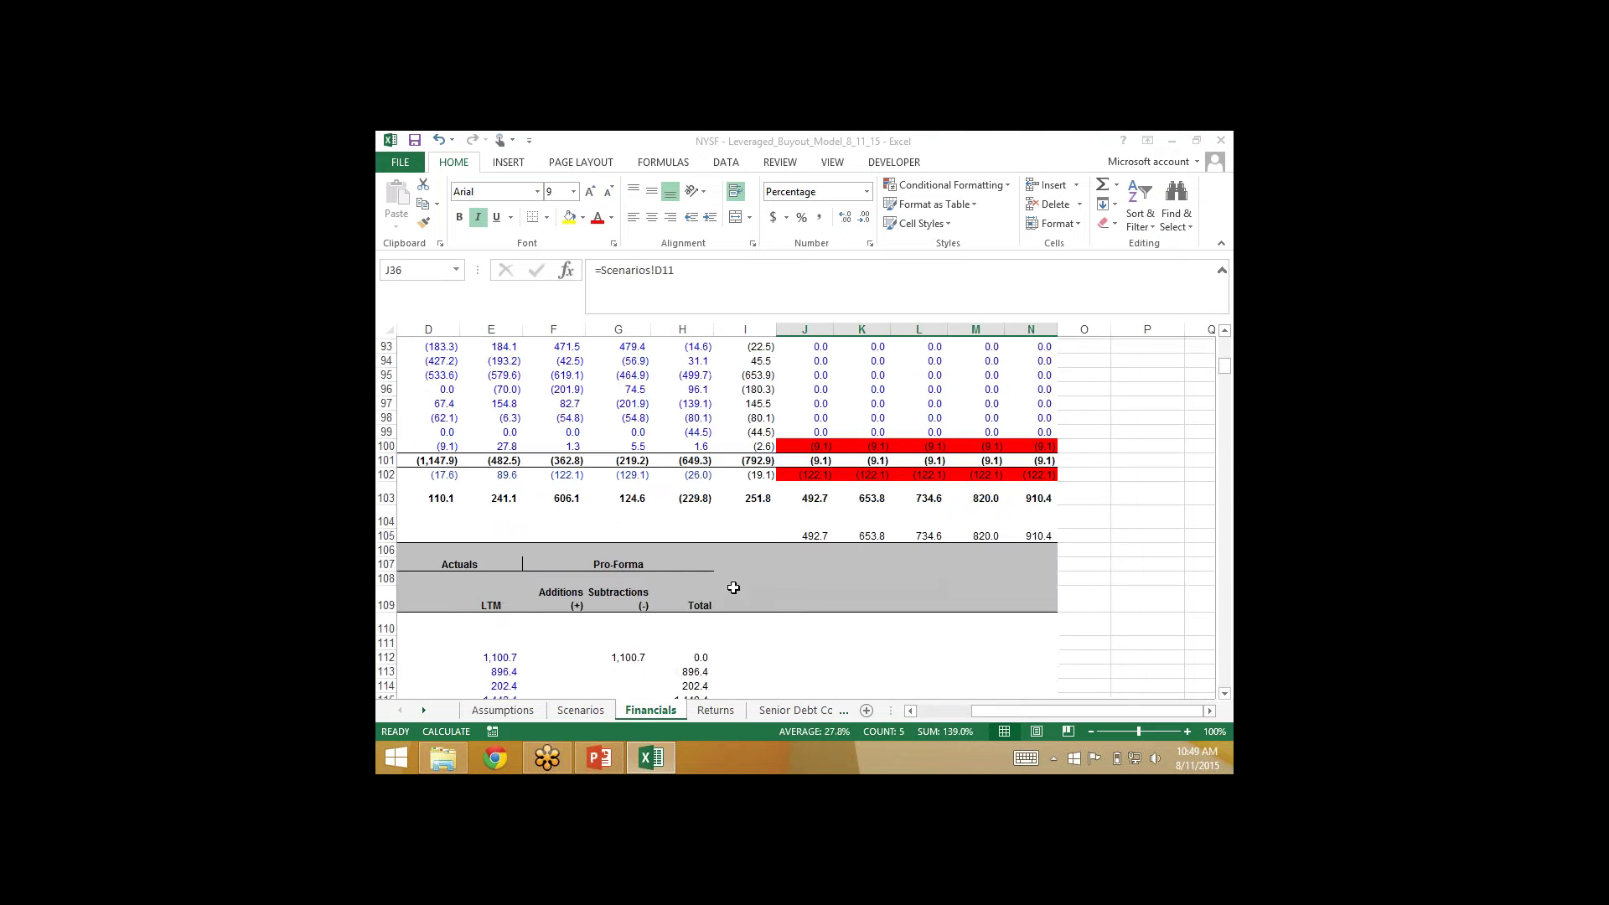
scroll(733, 589, up, 13)
scroll(733, 588, down, 5)
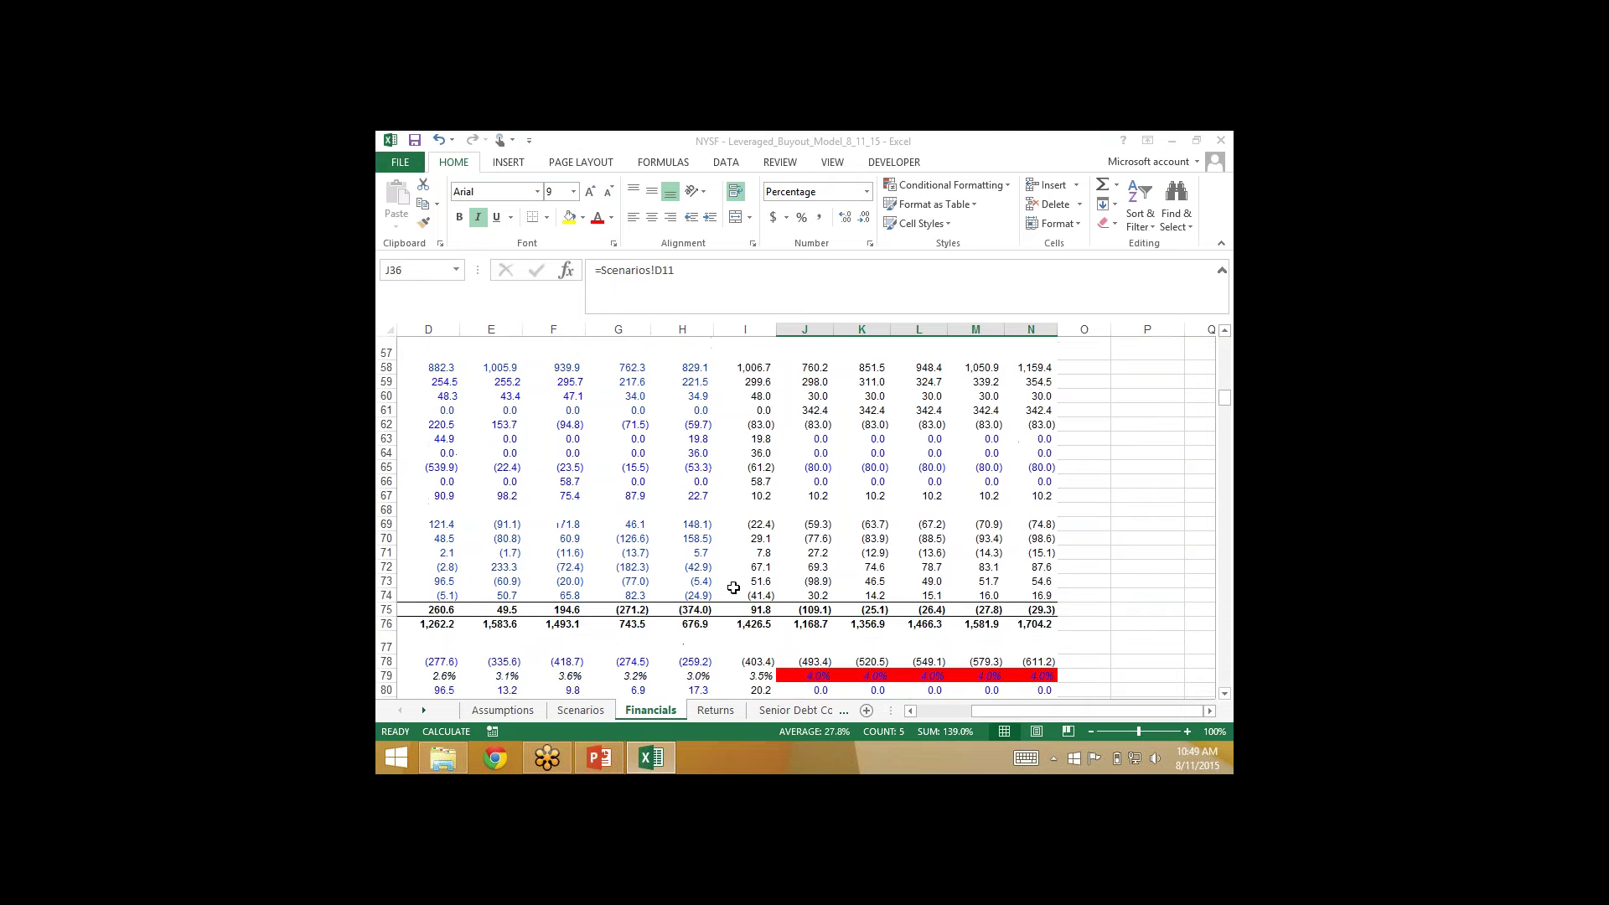
scroll(733, 589, up, 11)
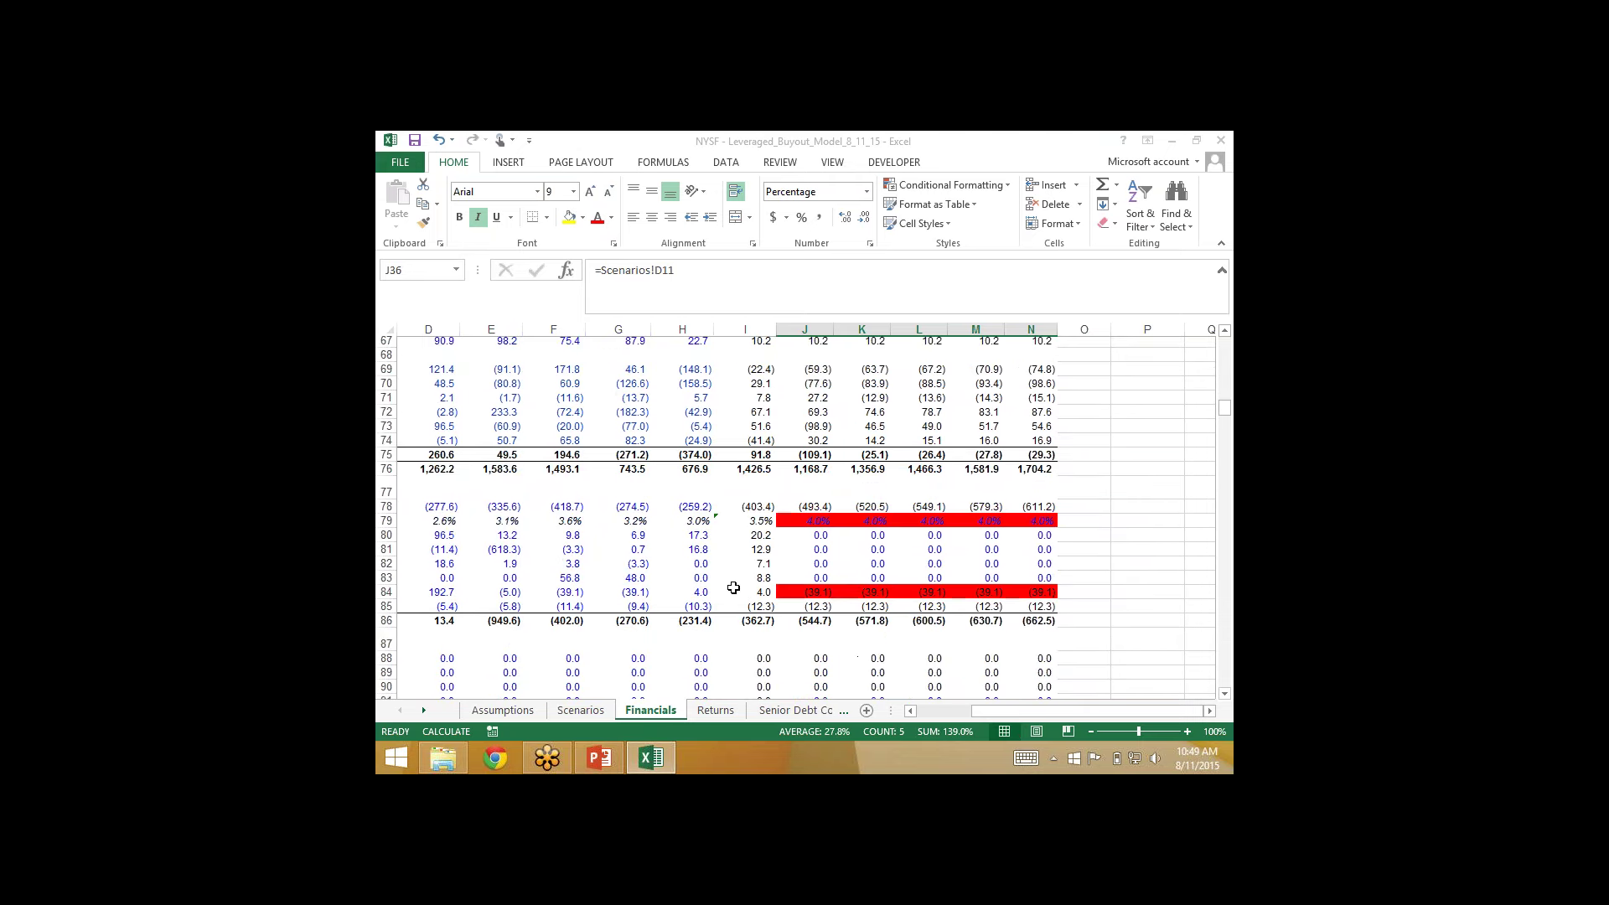
scroll(733, 588, up, 1)
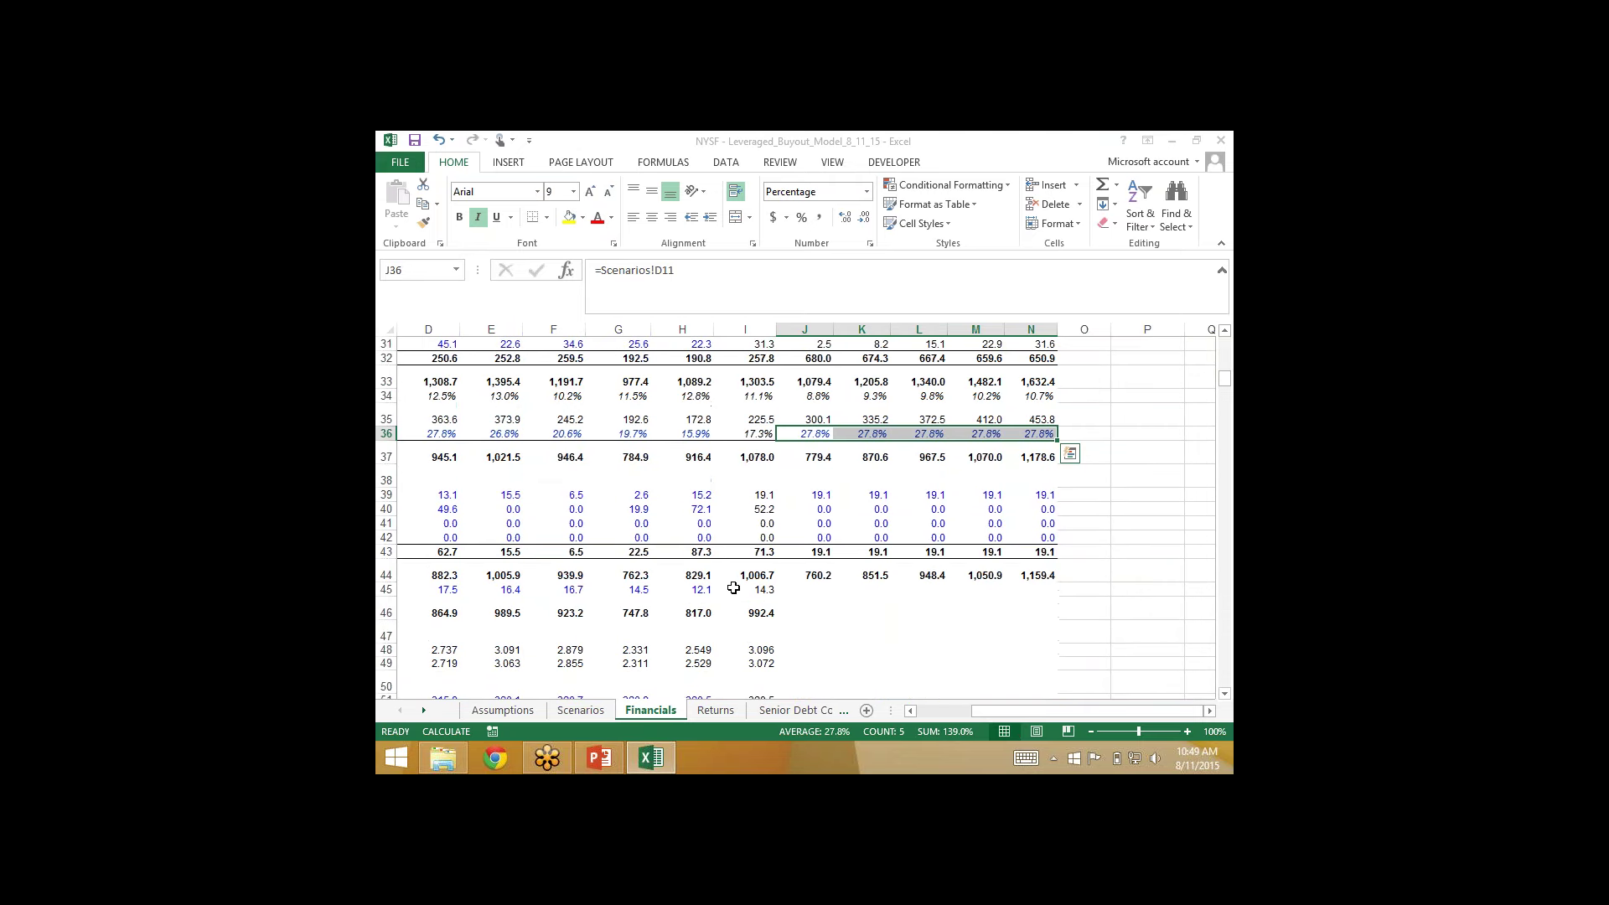
key(Down)
key(Down)
key(Down)
key(Down)
key(Down)
key(Down)
key(Down)
key(Down)
key(Left)
key(Left)
key(Left)
key(Down)
key(Down)
key(Left)
key(Left)
key(Left)
key(Left)
key(Left)
key(Left)
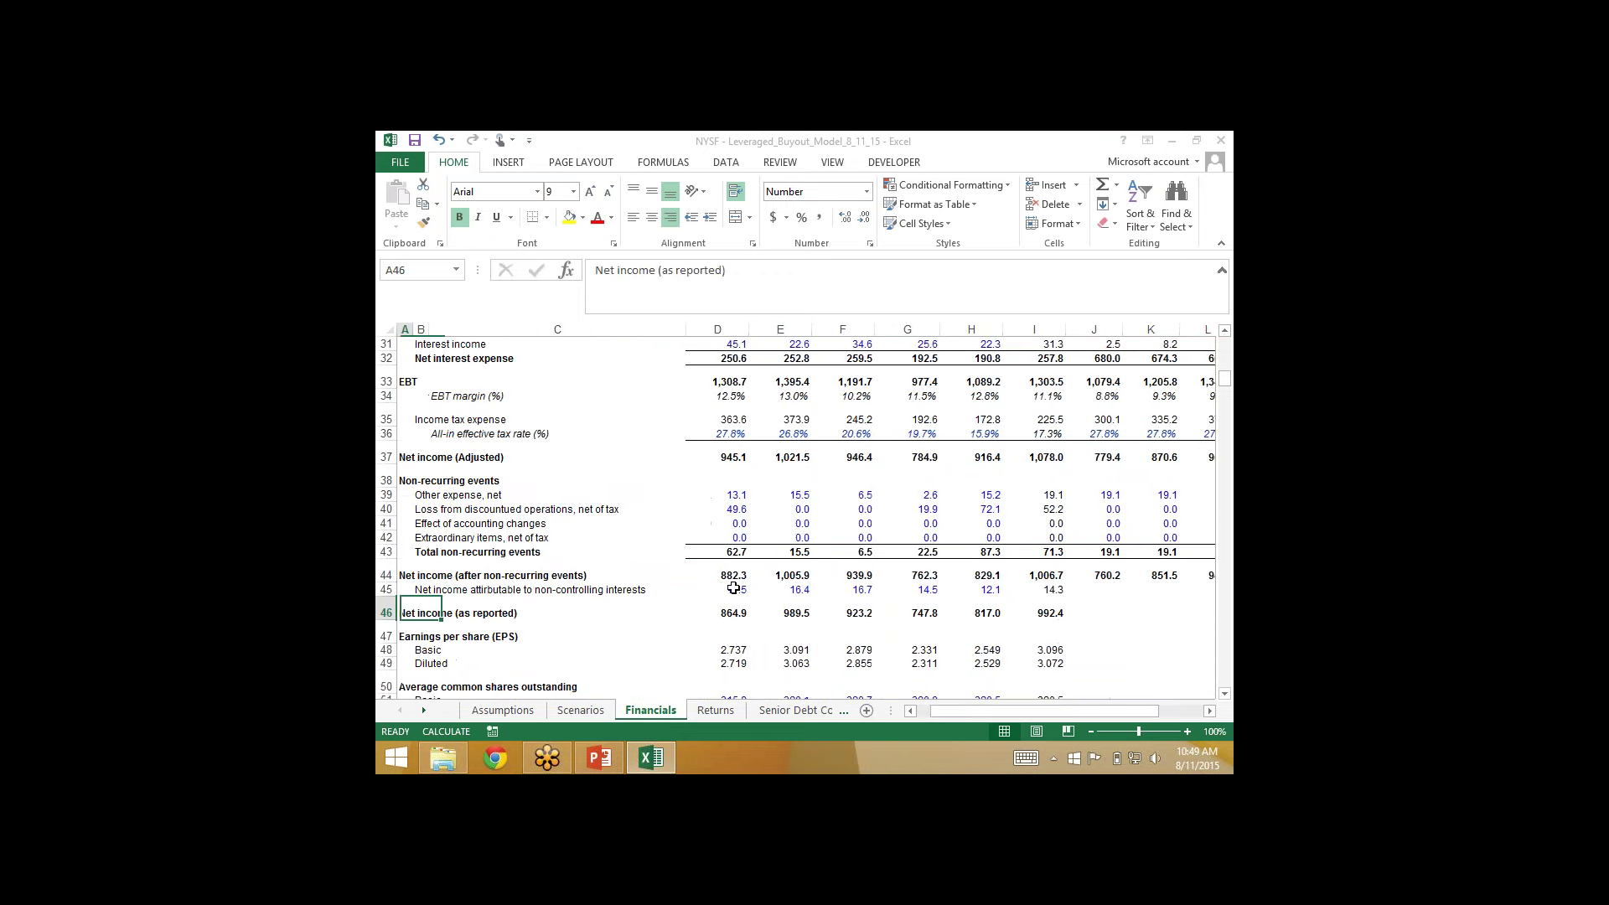
key(Down)
key(Down)
key(Down)
scroll(733, 588, down, 1)
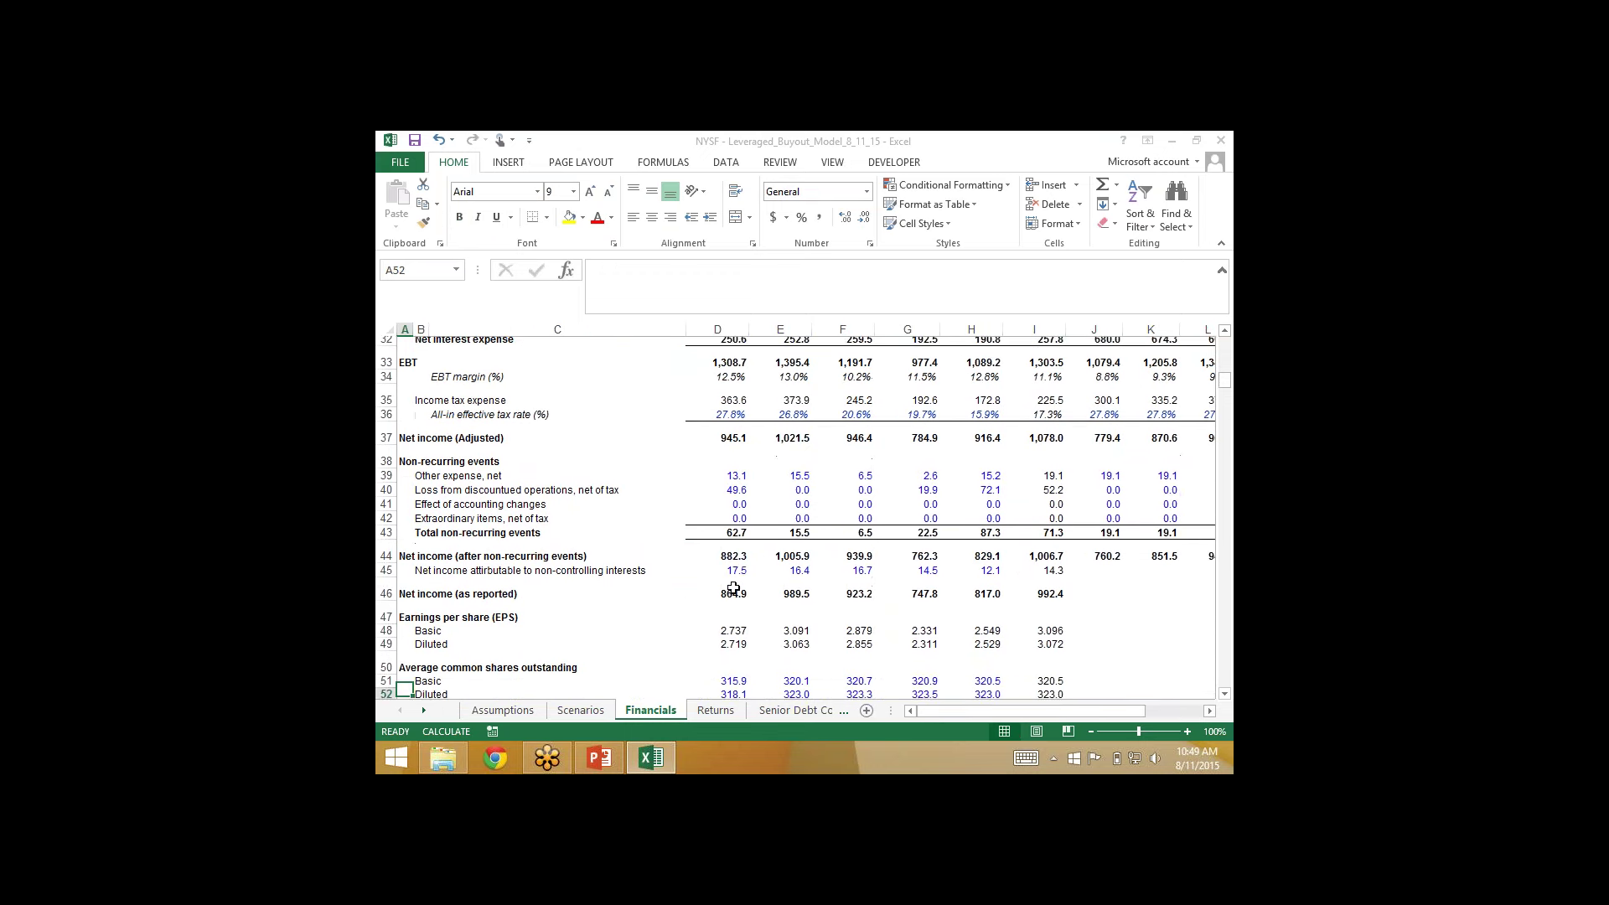
Step: Insert a row above Net income (as reported) in Financials and label it Preferred Dividends in B46
key(Up)
key(Up)
key(Up)
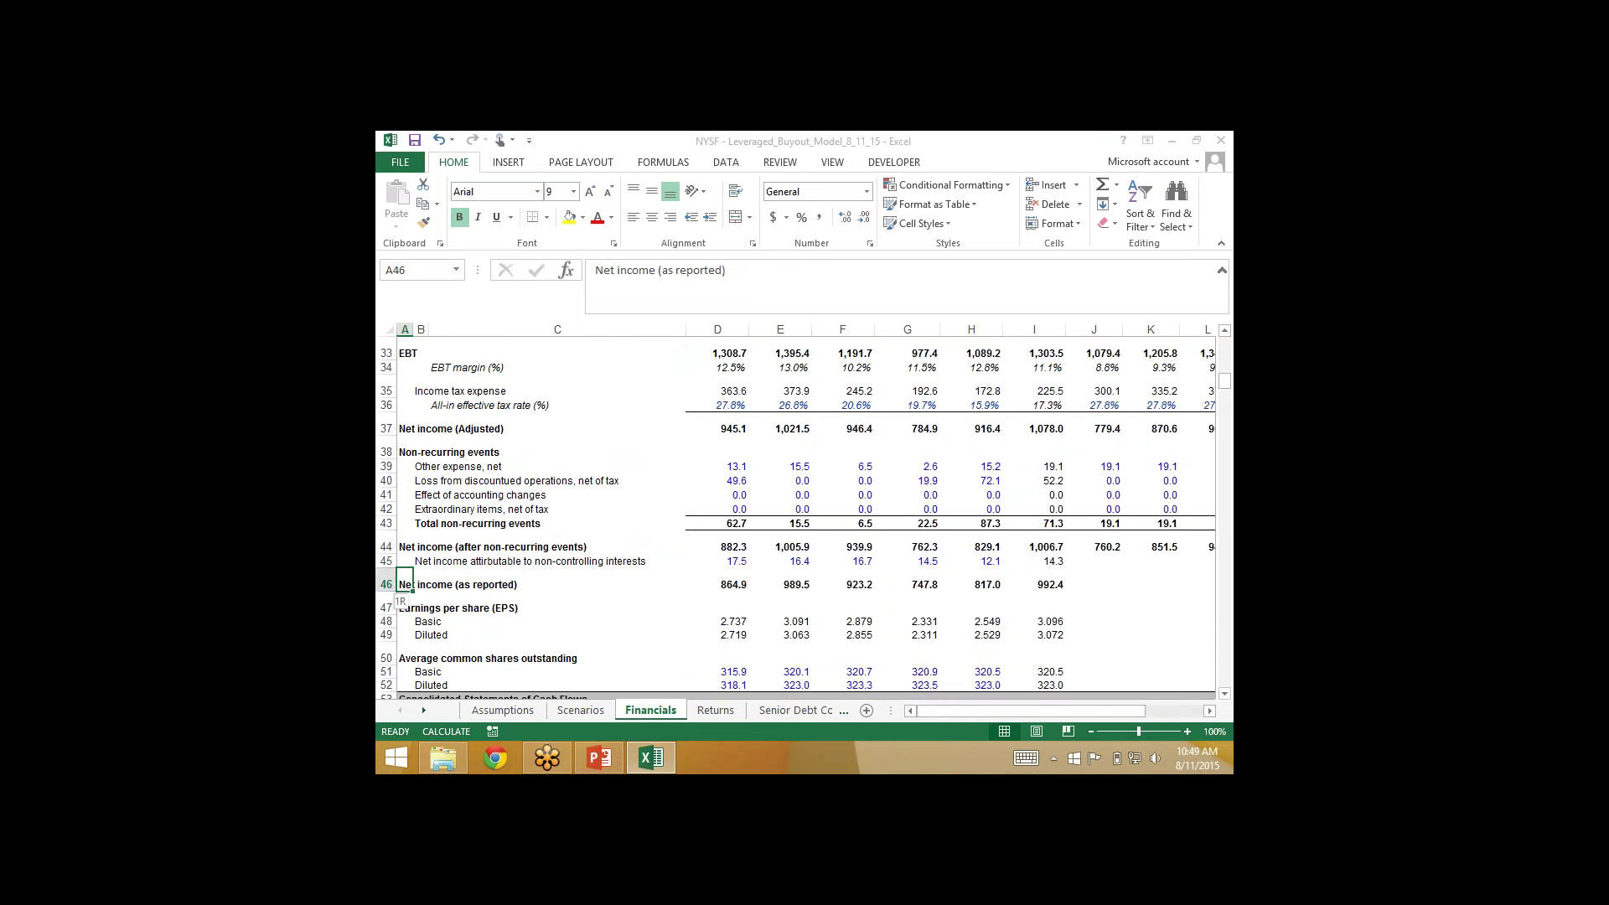
key(shift+space)
key(ctrl+shift+equal)
key(Right)
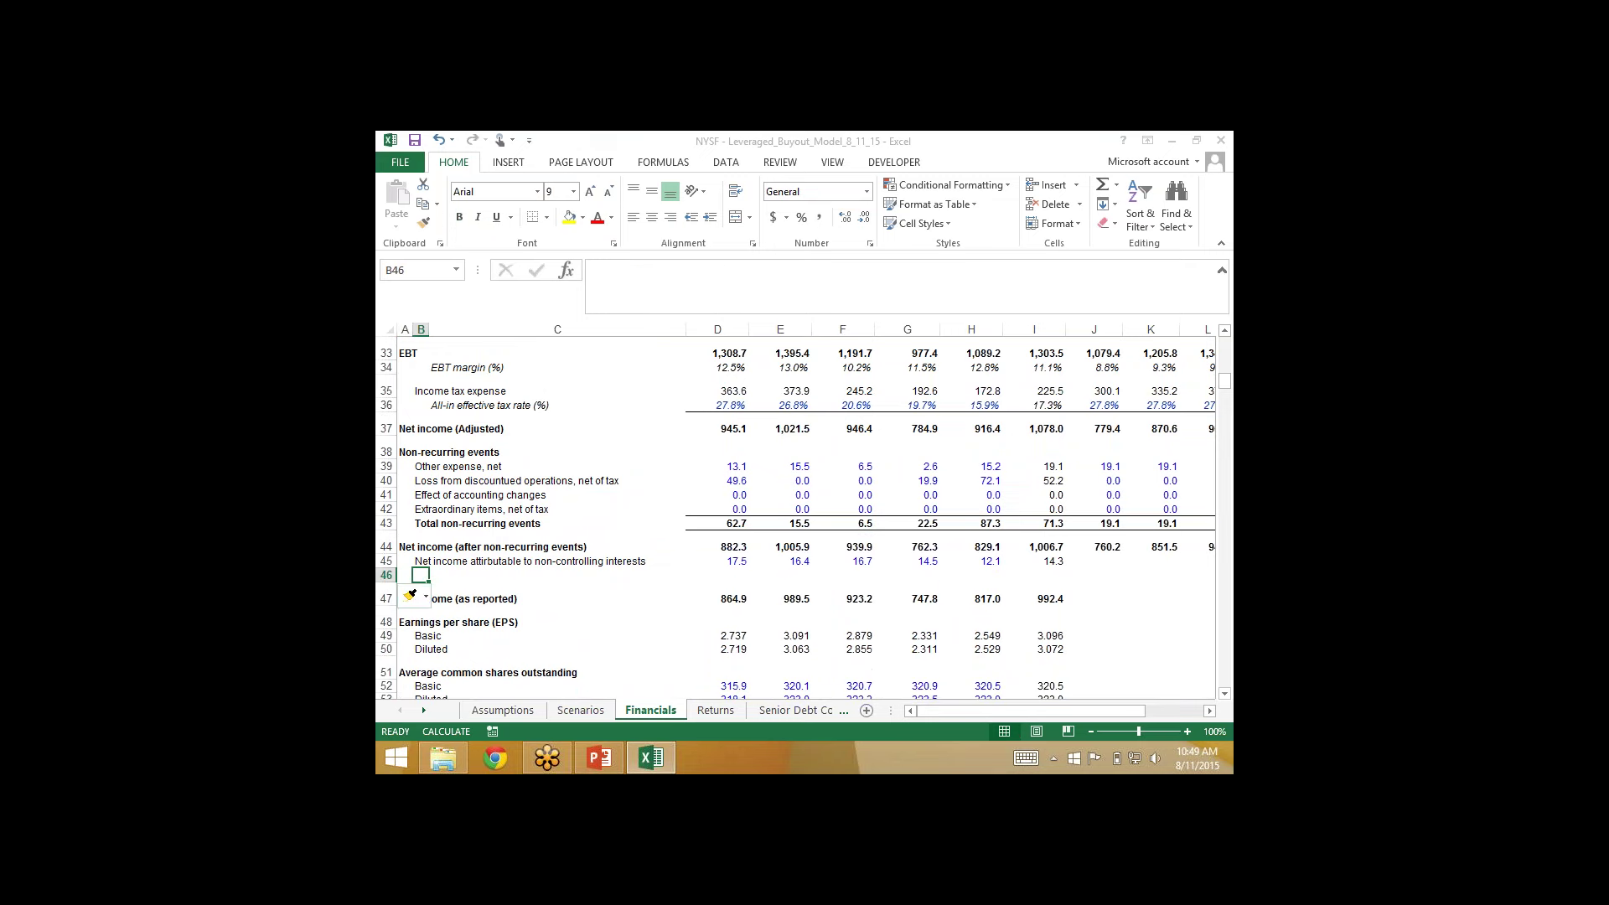
text(Pr)
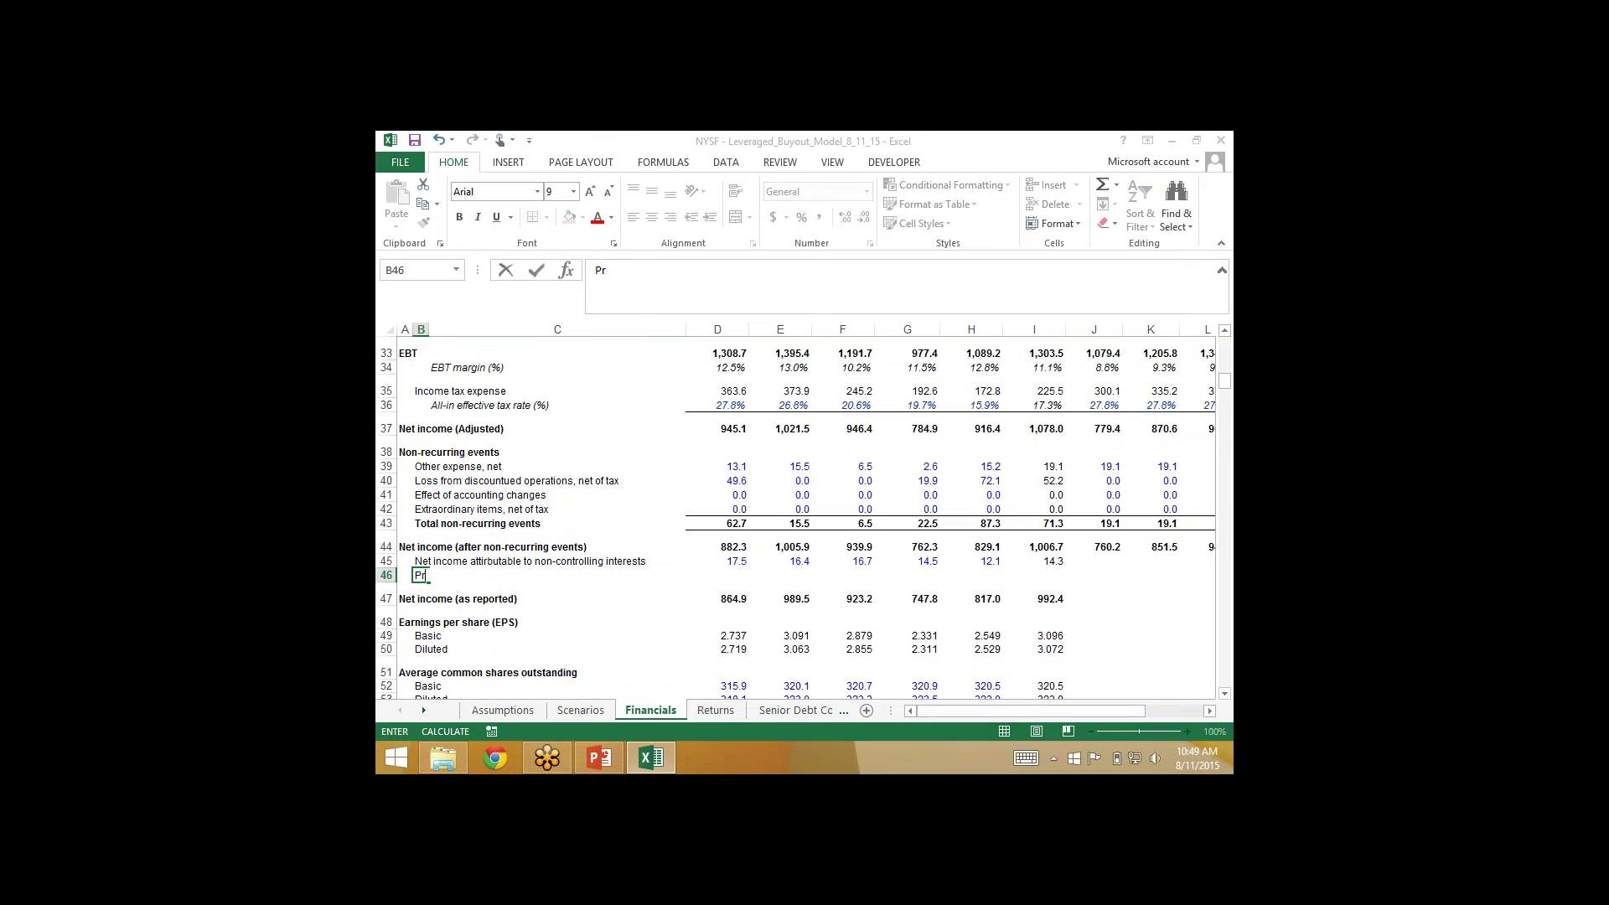
text(eferred Dividends)
key(Right)
key(Right)
key(Right)
key(Right)
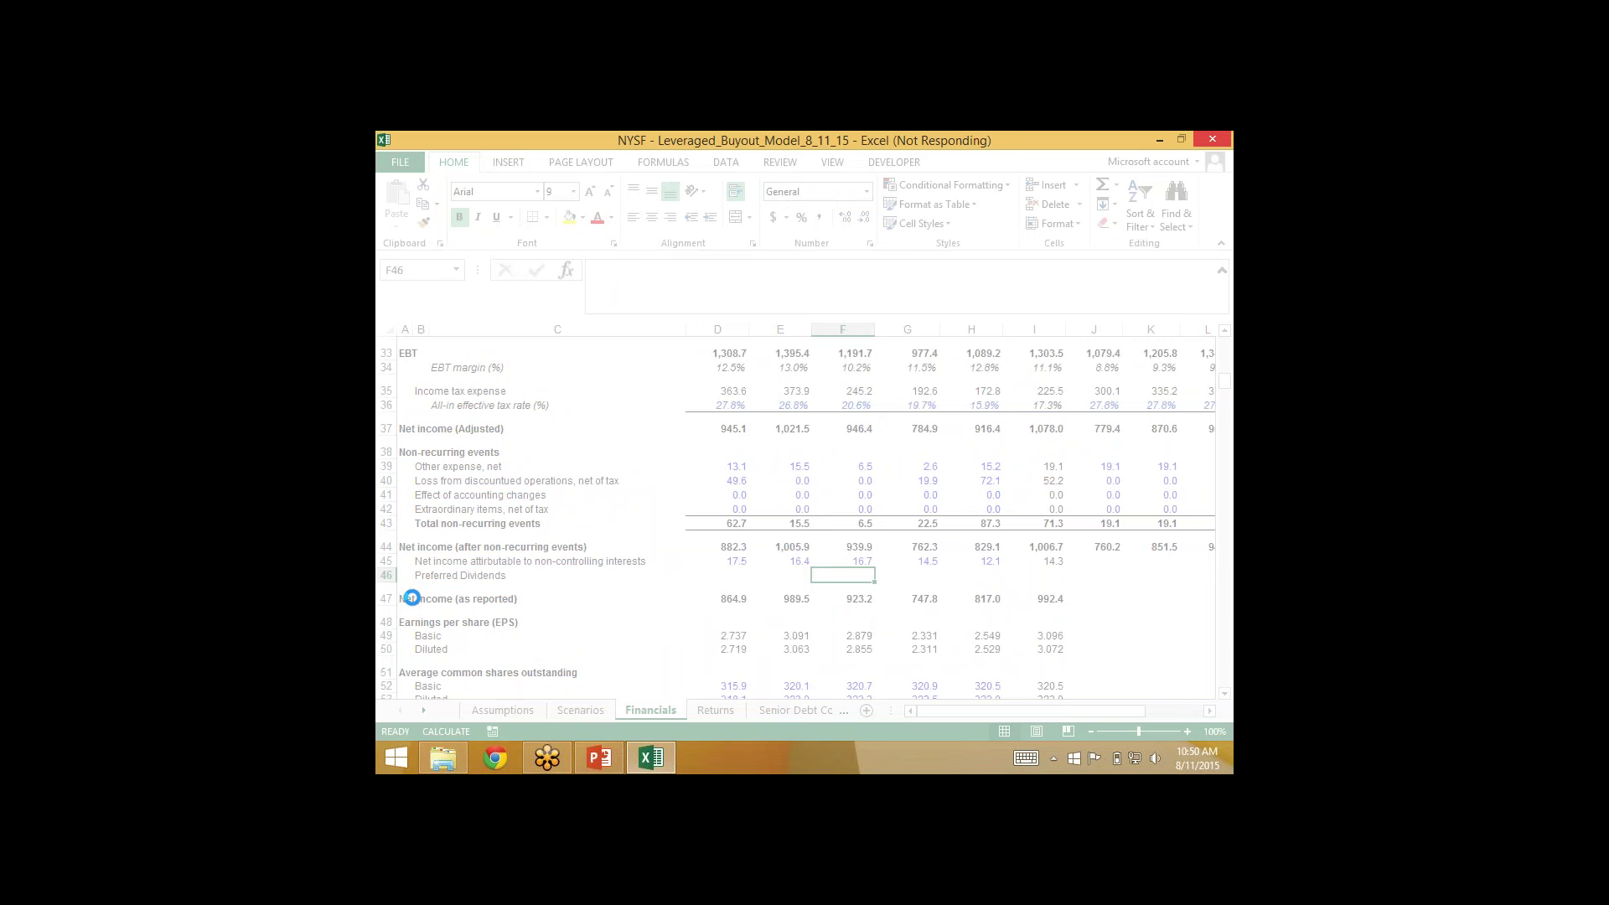
Step: Insert a row above Net income (as reported) in Financials and label it Preferred Dividends (%) in C47
click(421, 598)
key(shift+space)
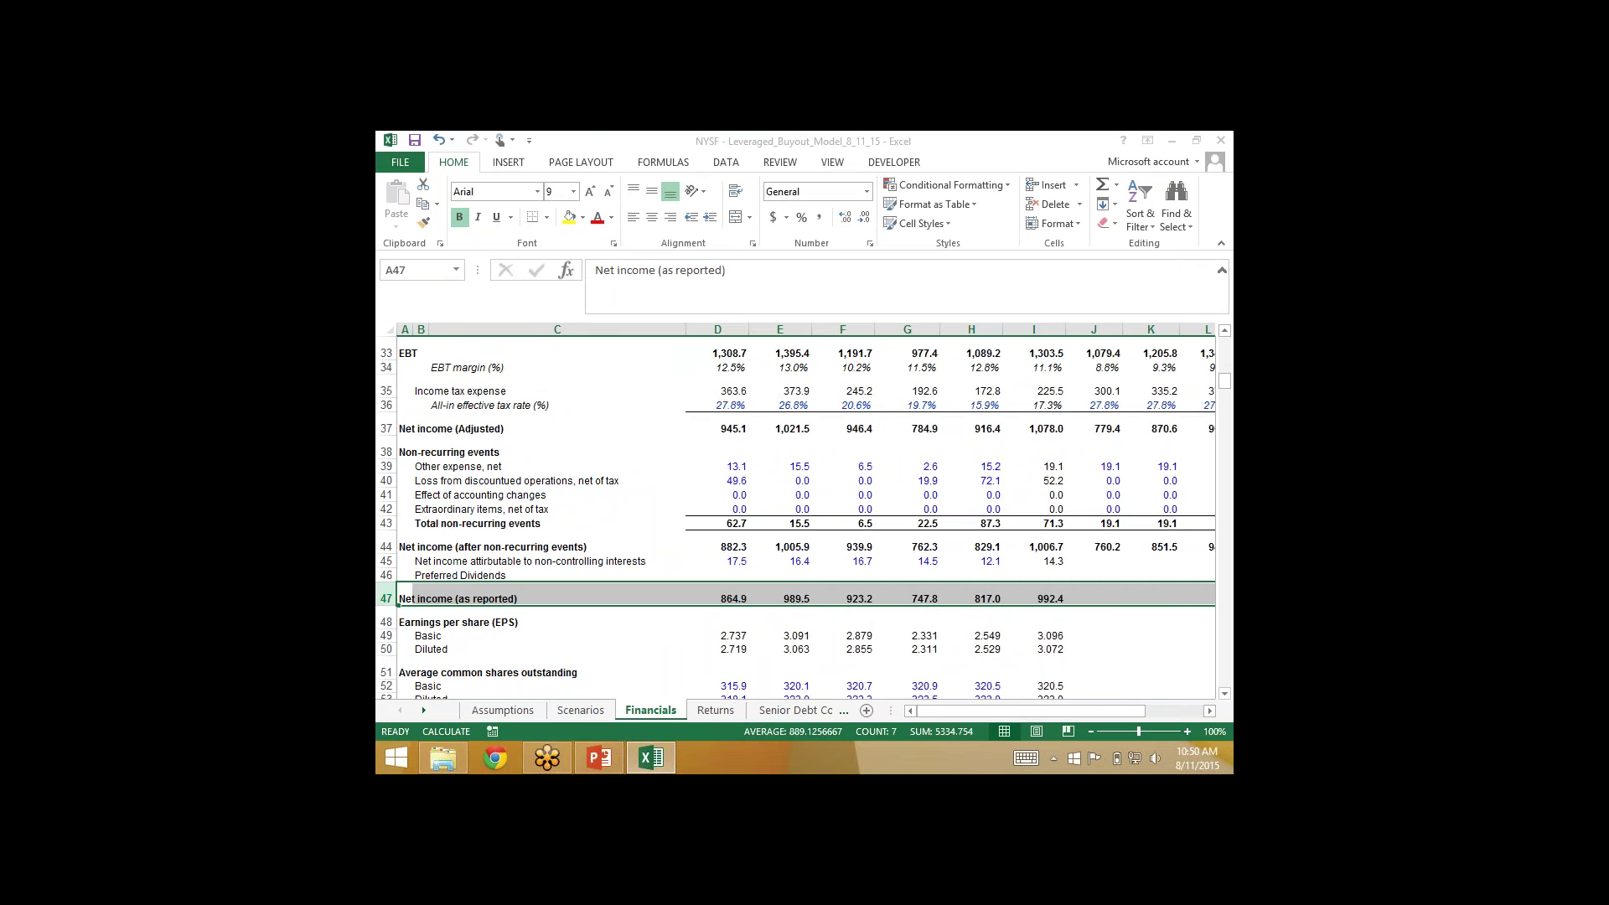
key(ctrl+shift+equal)
key(Right)
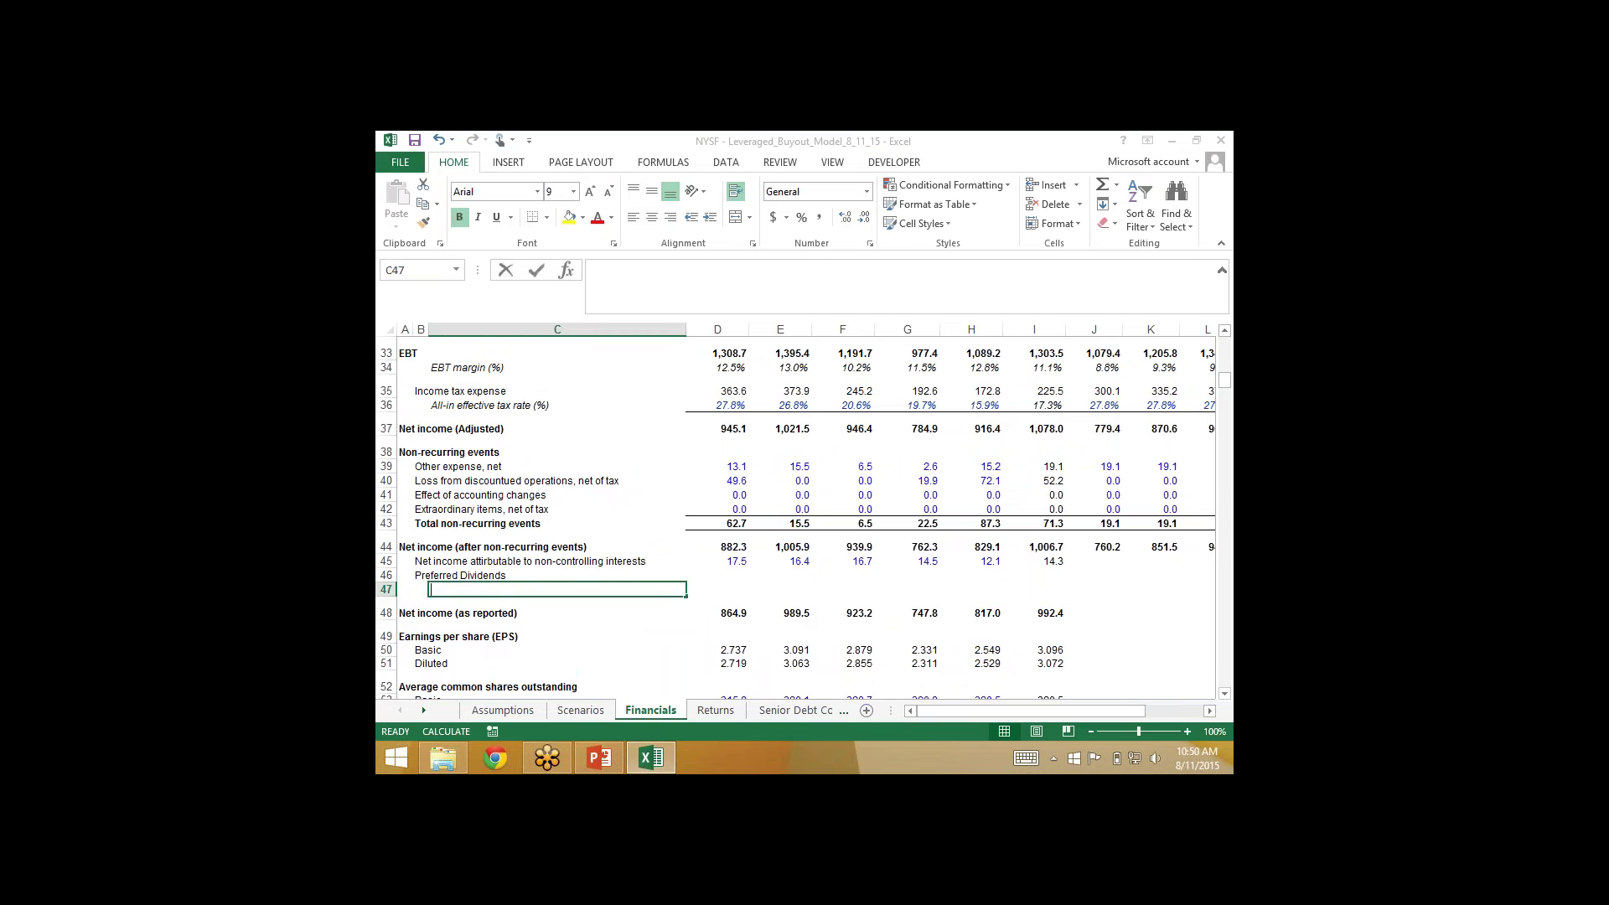
text(Preferred Div)
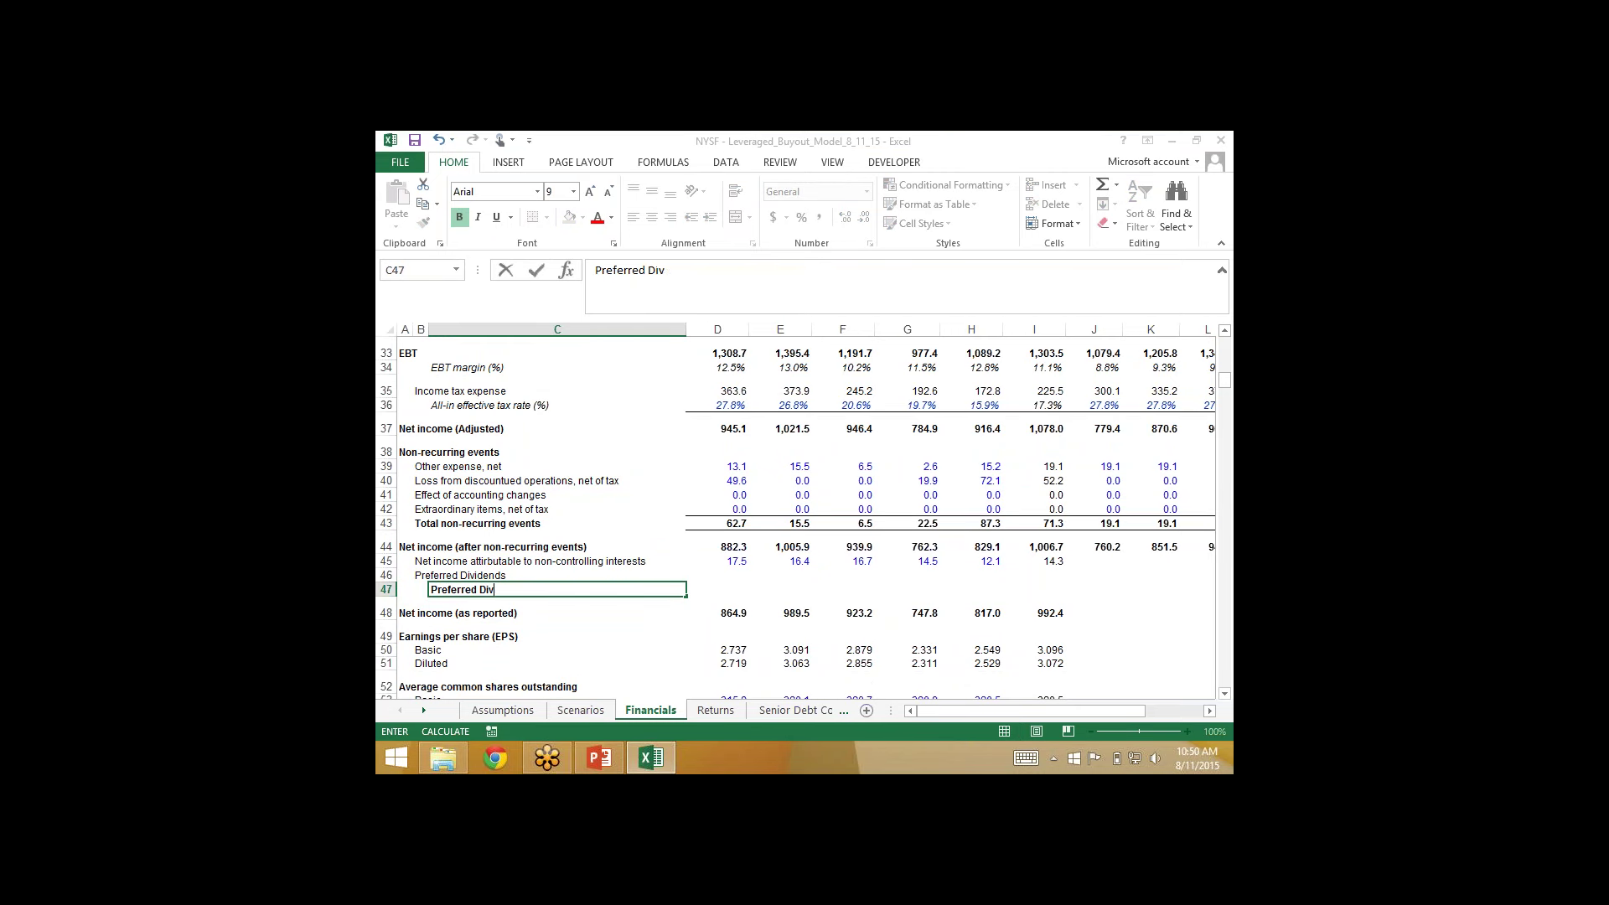
text(idends (%))
key(Return)
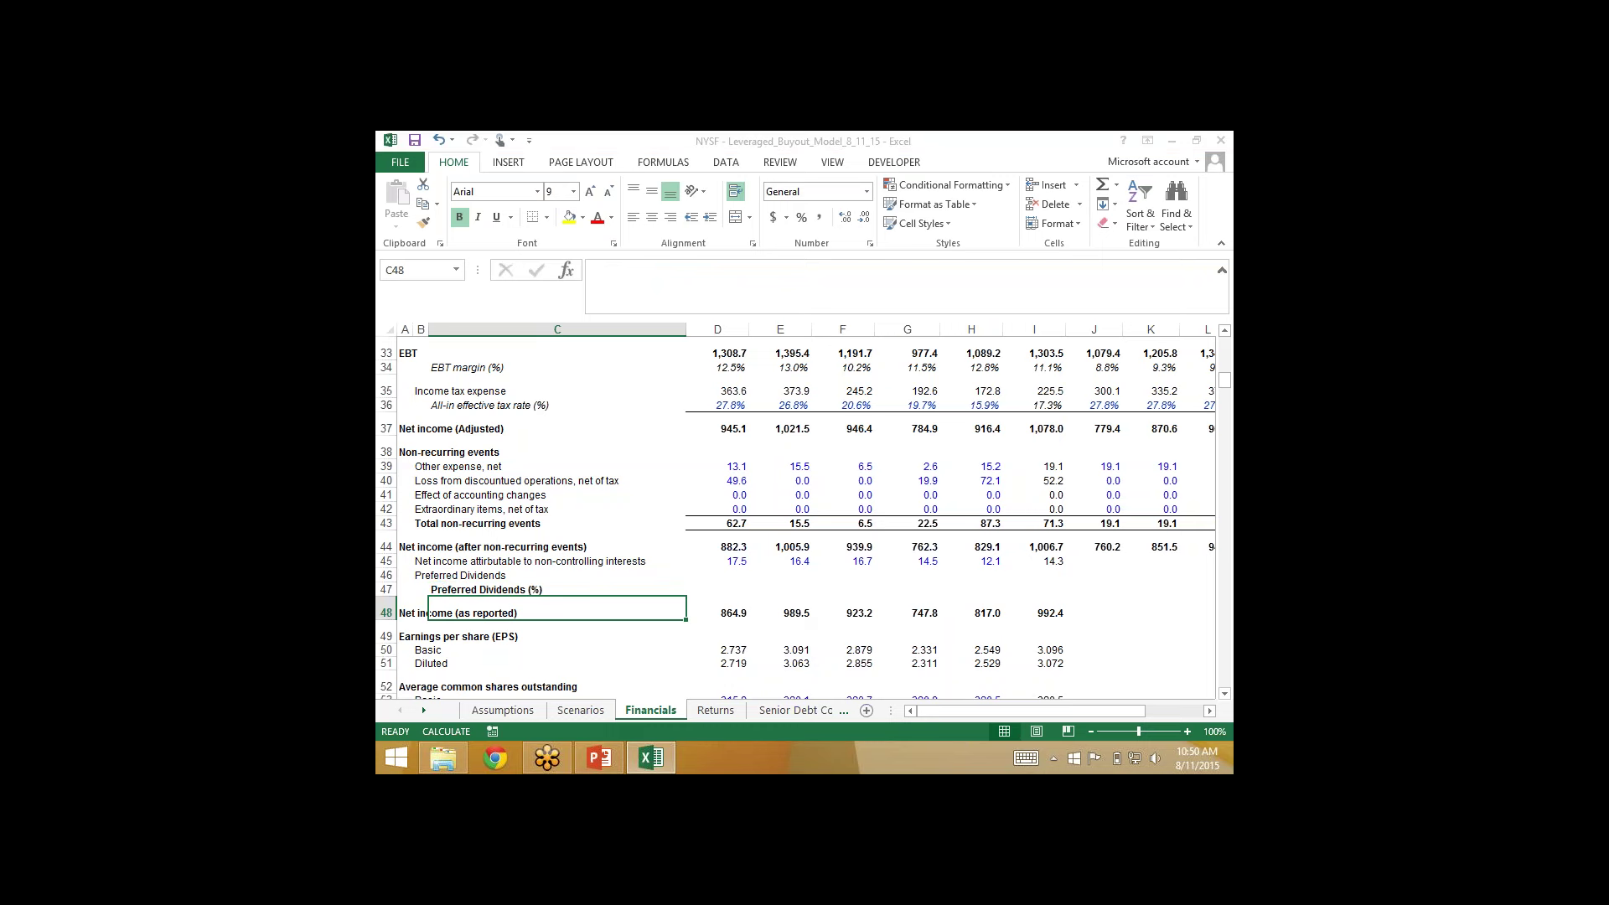
Step: Remove the bold from the Preferred Dividends (%) label in C47 and italicize it
click(439, 589)
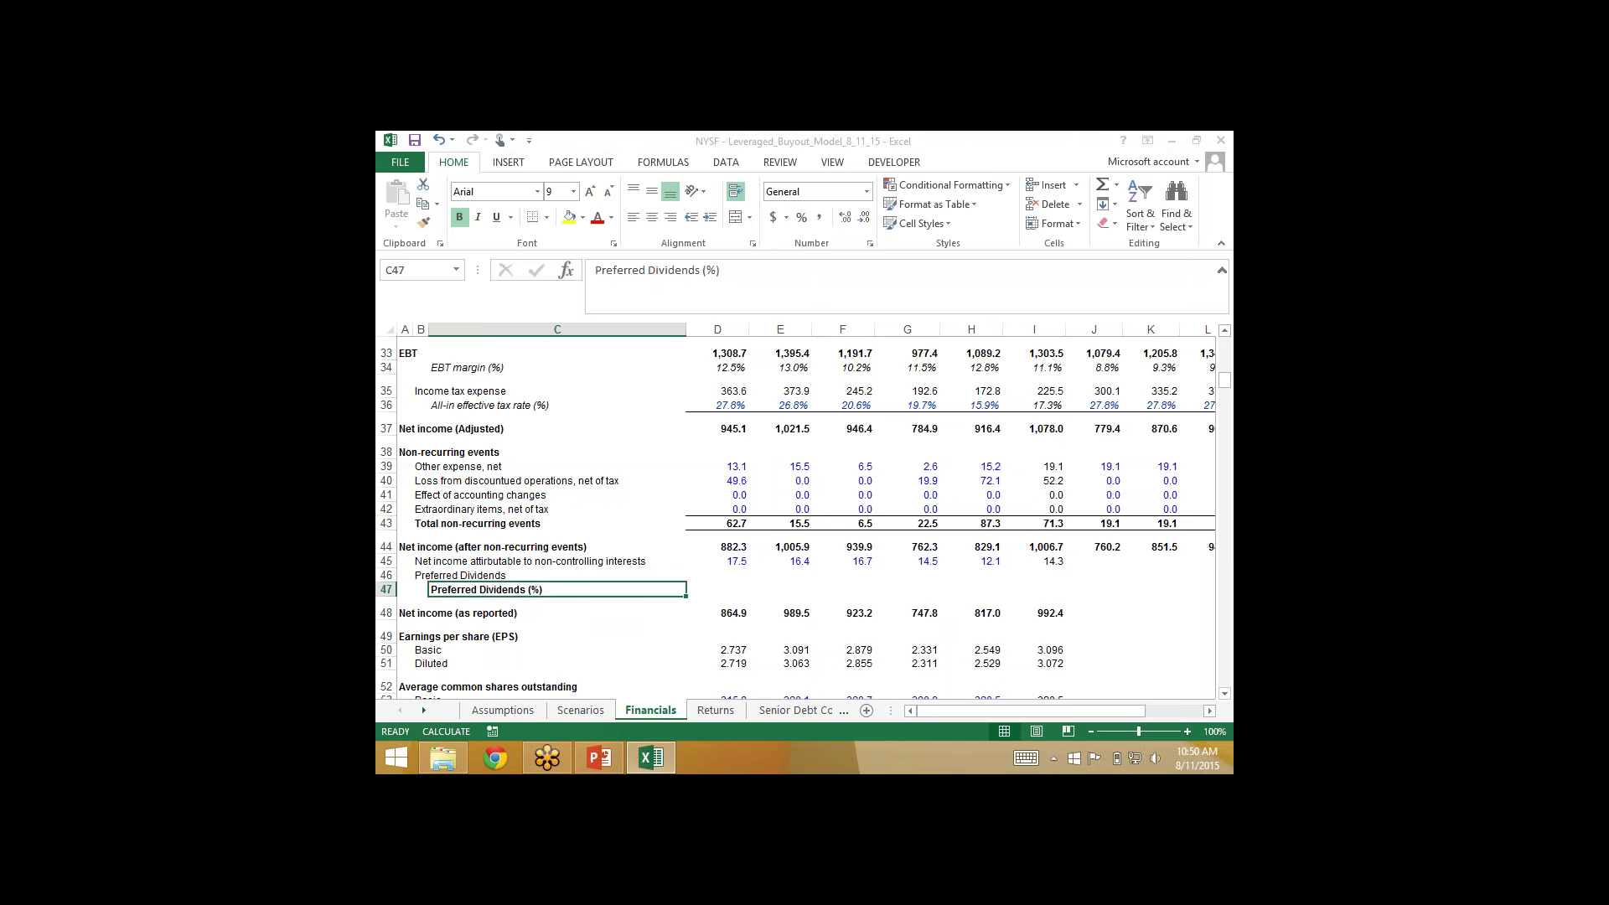
key(ctrl+b)
key(ctrl+i)
Step: Enter a preferred dividend rate of 9% in J47 and fill it right through N47
key(Right)
key(Right)
key(Right)
key(Right)
key(Right)
key(Right)
key(Right)
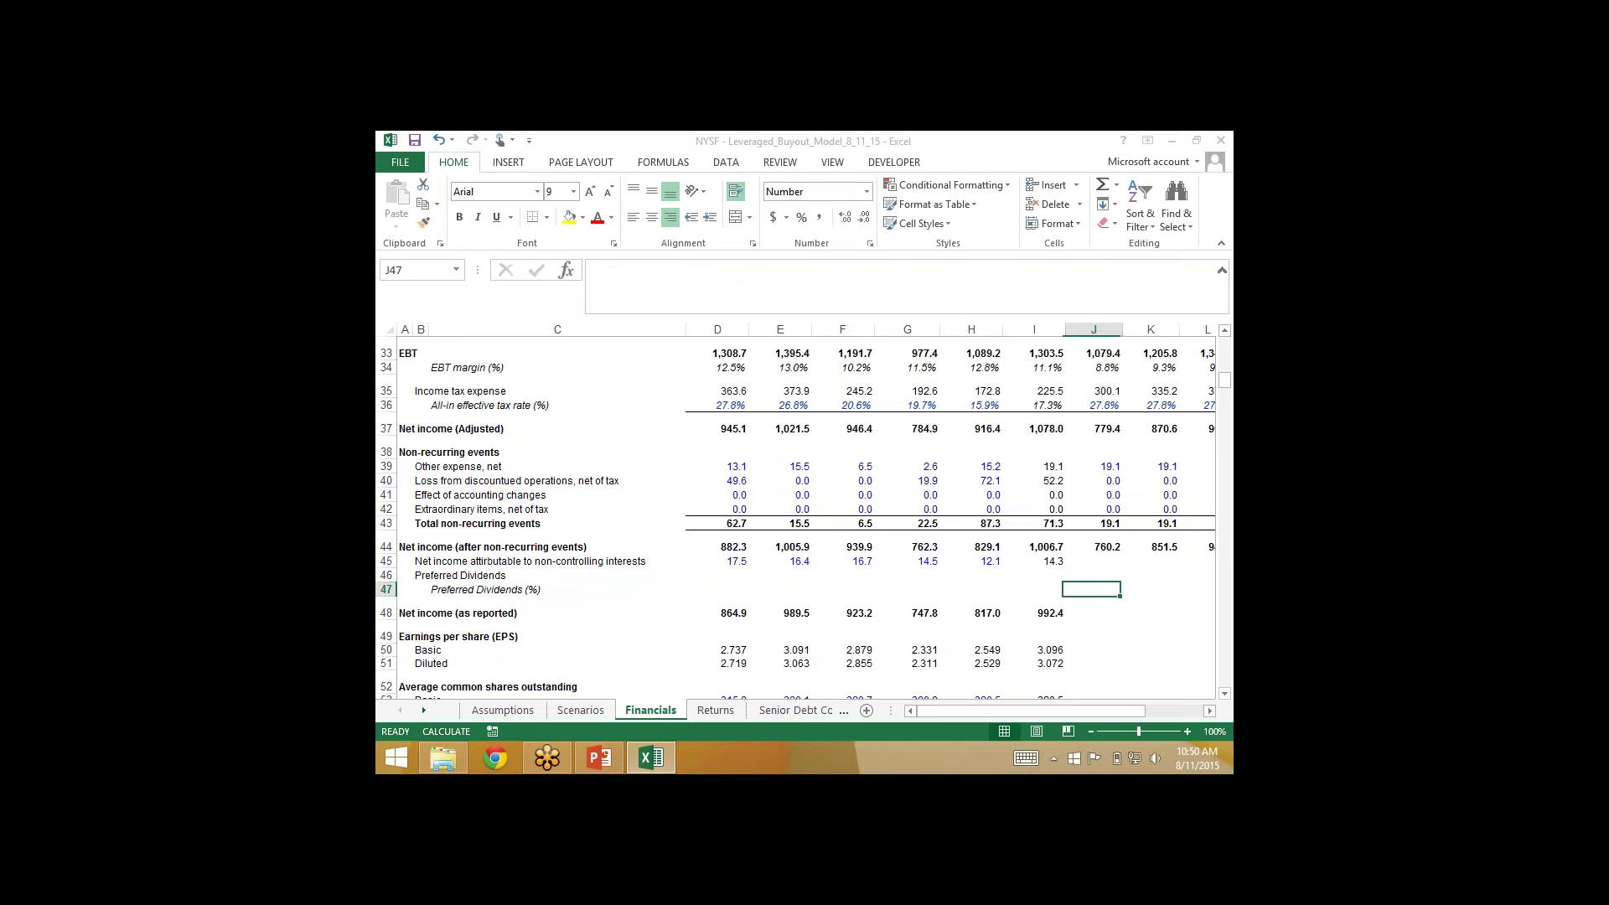
key(F2)
text(9%)
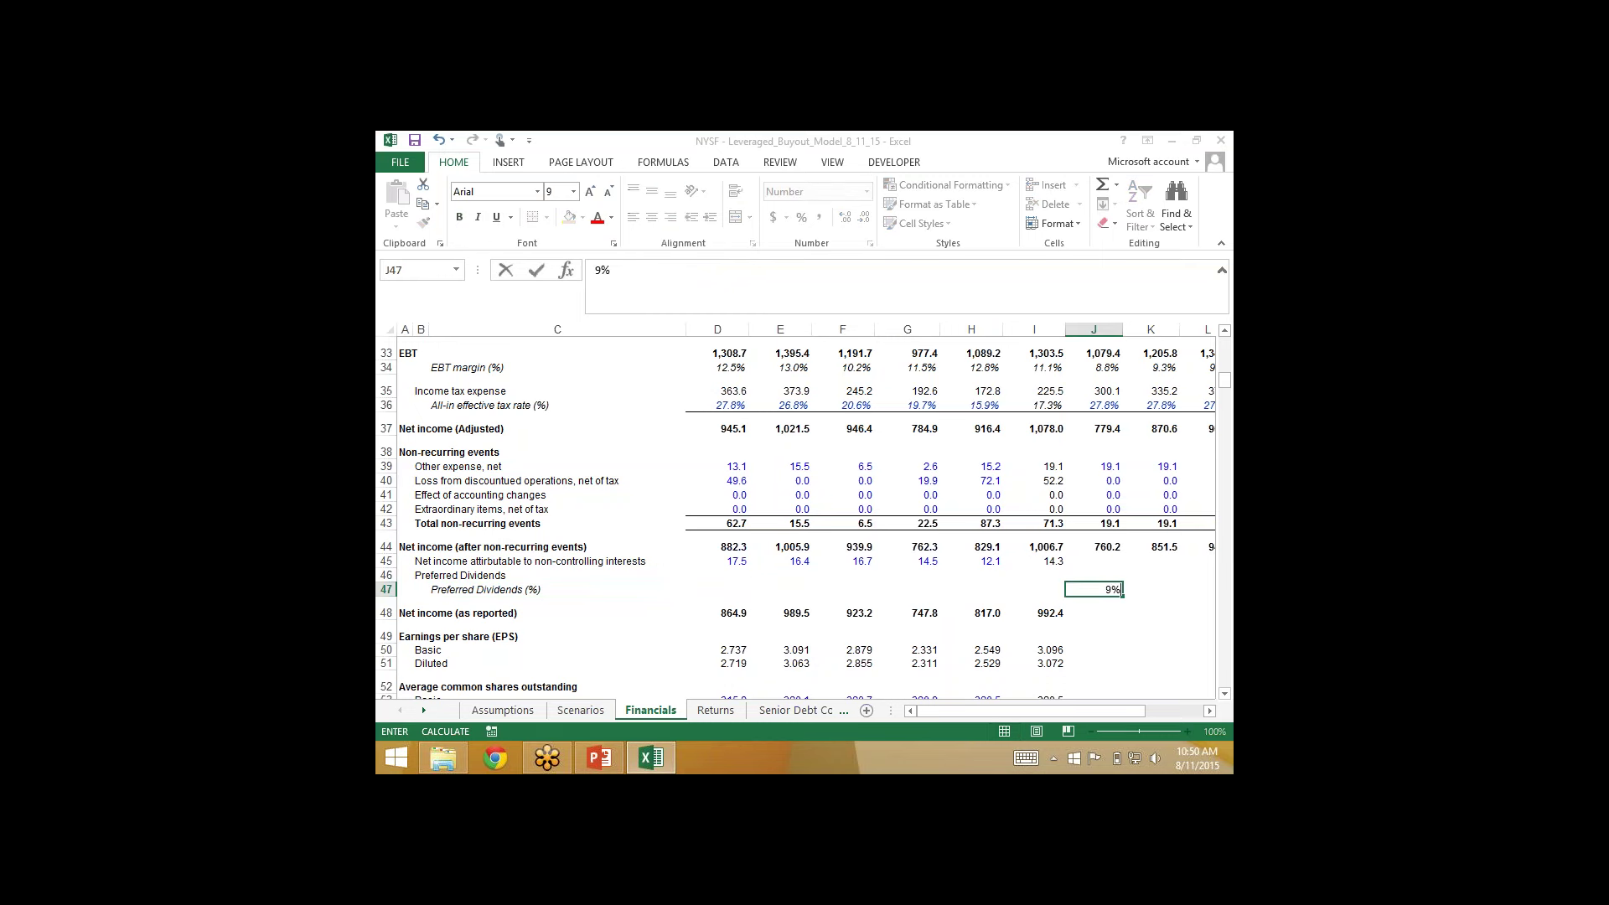
key(ctrl+Return)
key(shift+Right)
key(shift+Right)
key(shift+Right)
key(shift+Right)
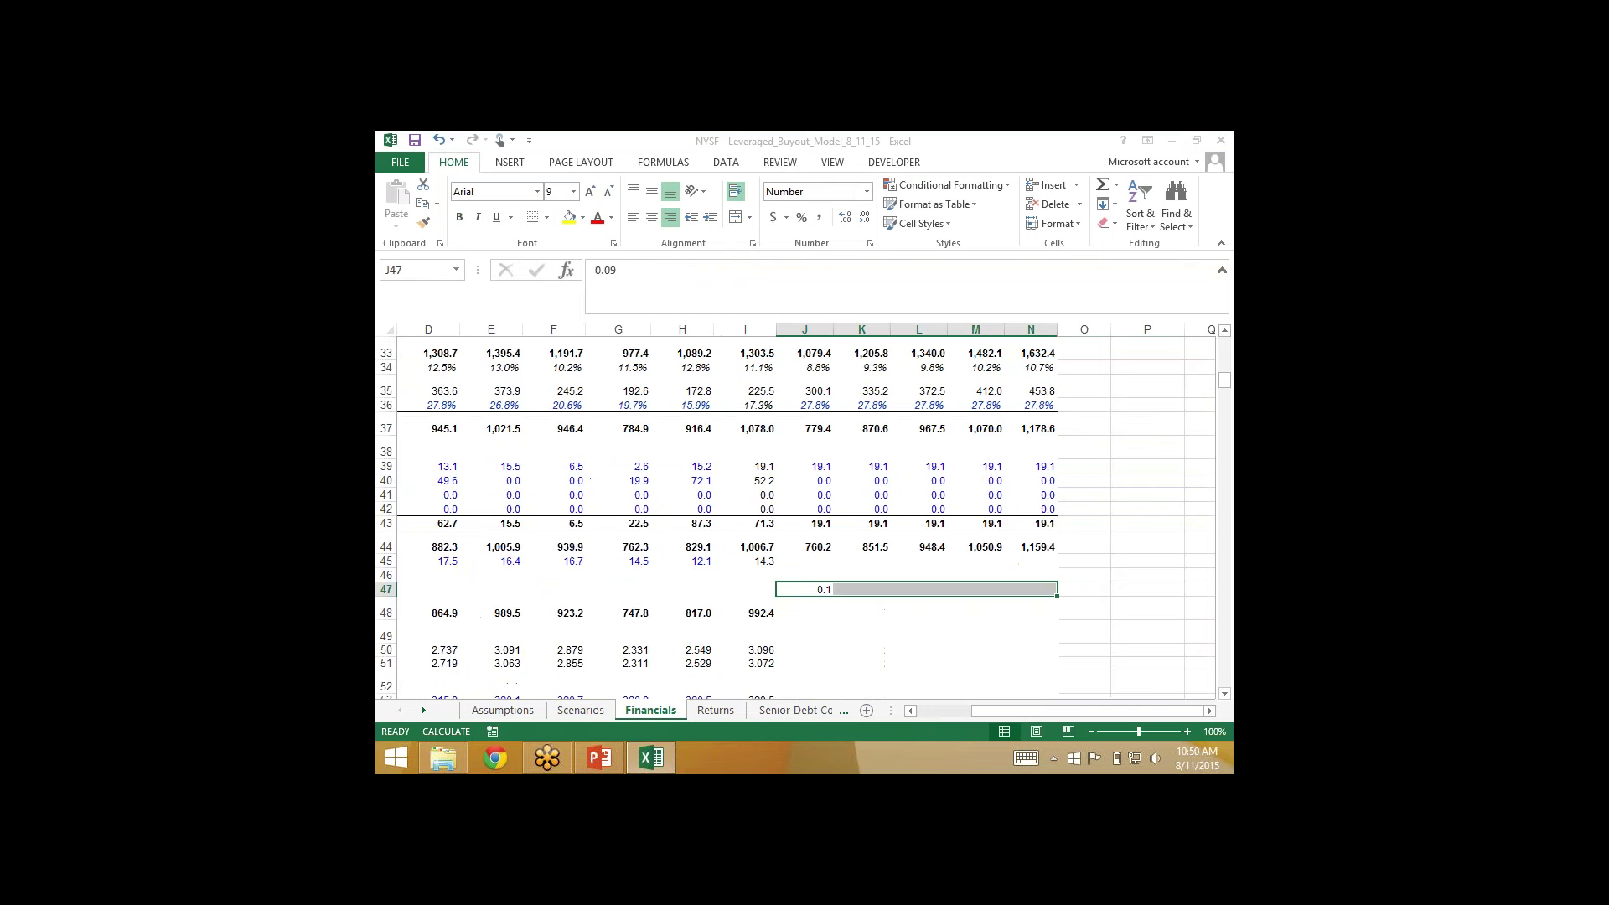
key(ctrl+r)
Step: Format the preferred dividend rates in J47:N47 as italic percentages with a blue font
key(ctrl+i)
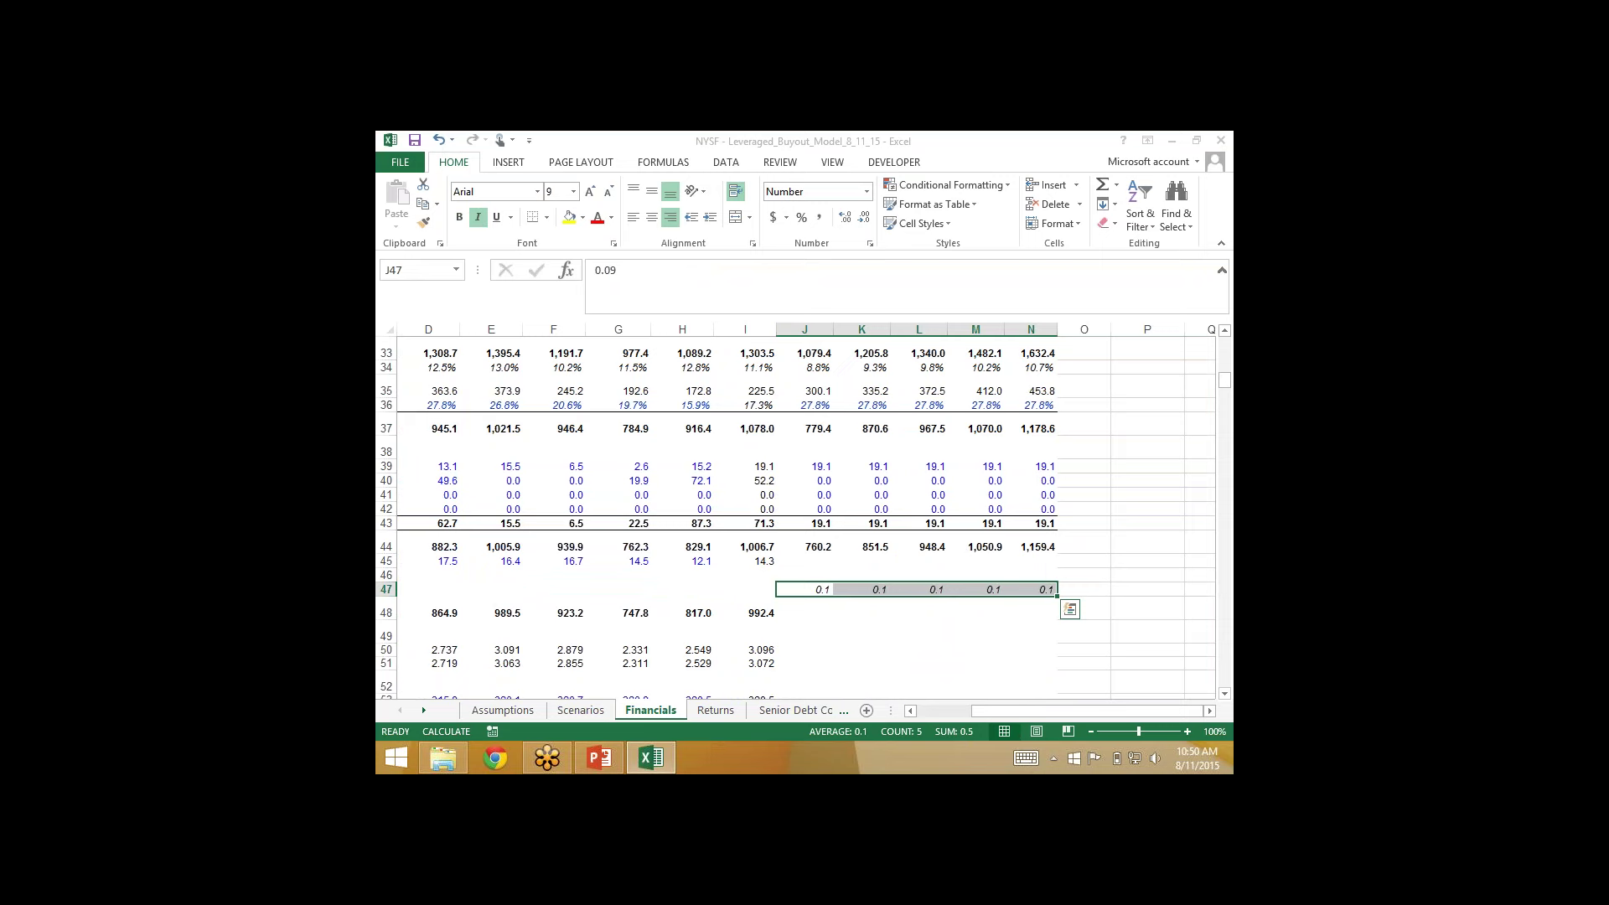
key(ctrl+q)
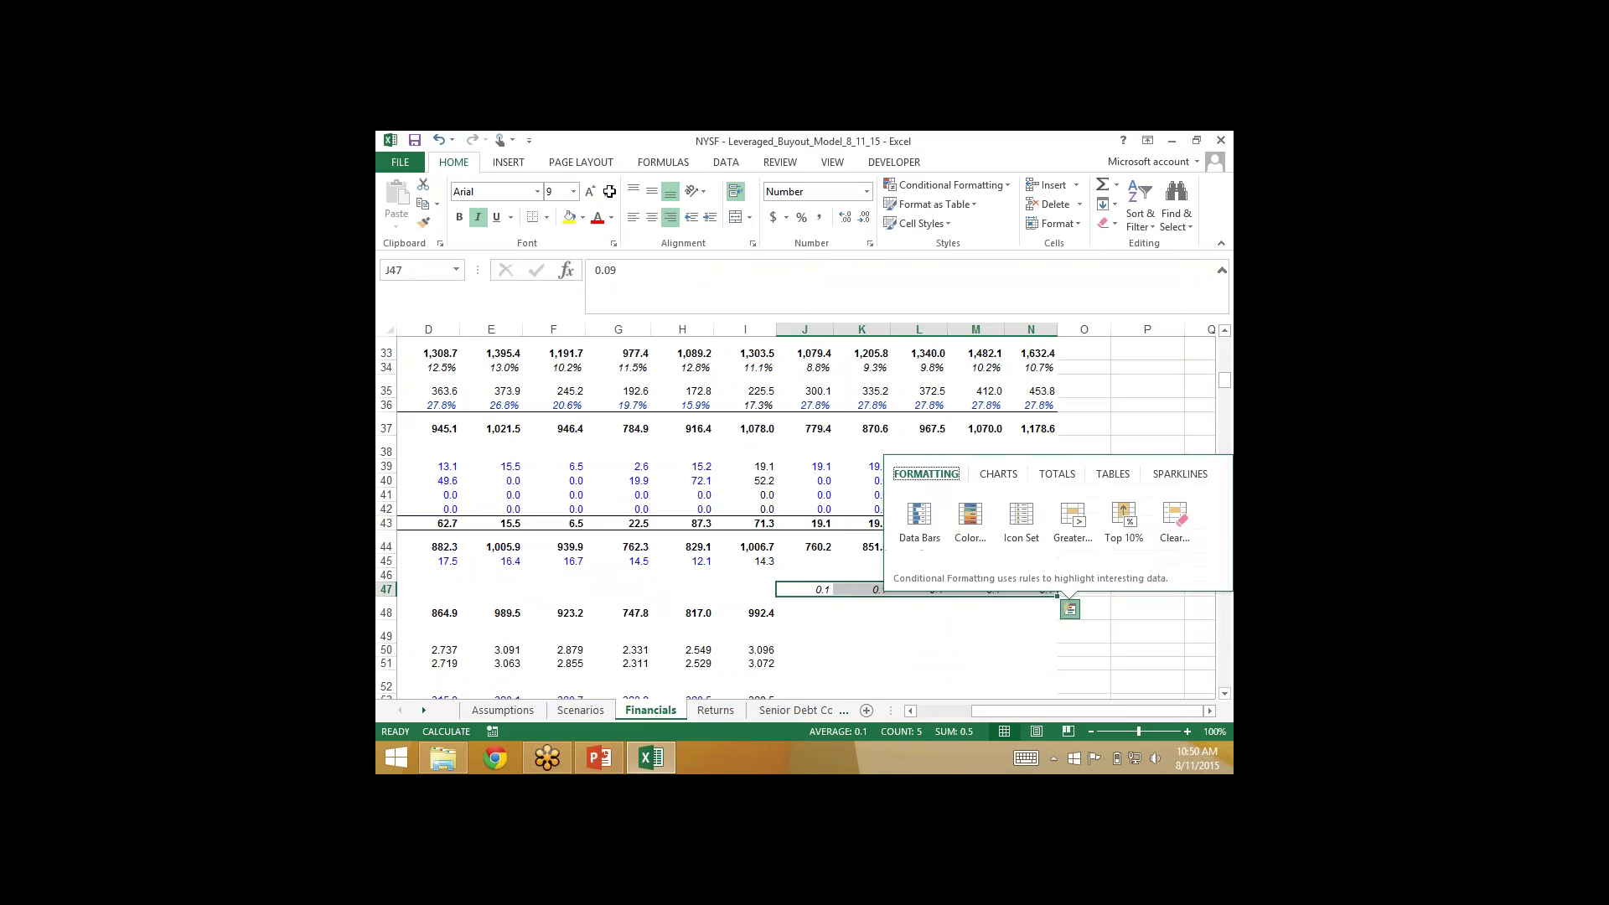
click(802, 222)
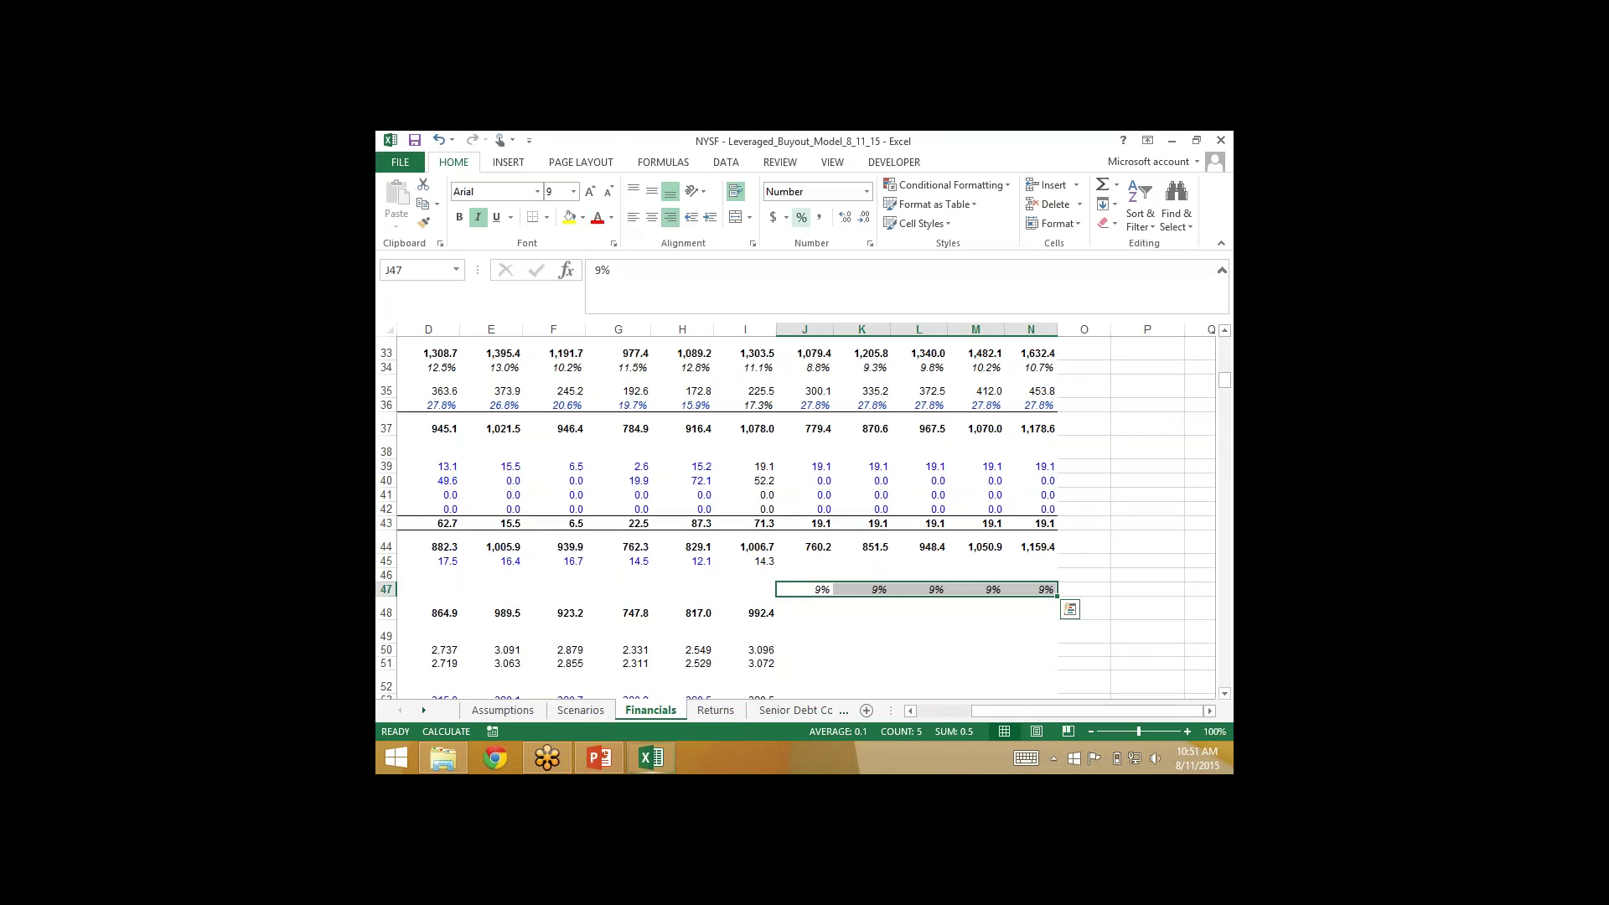
click(611, 217)
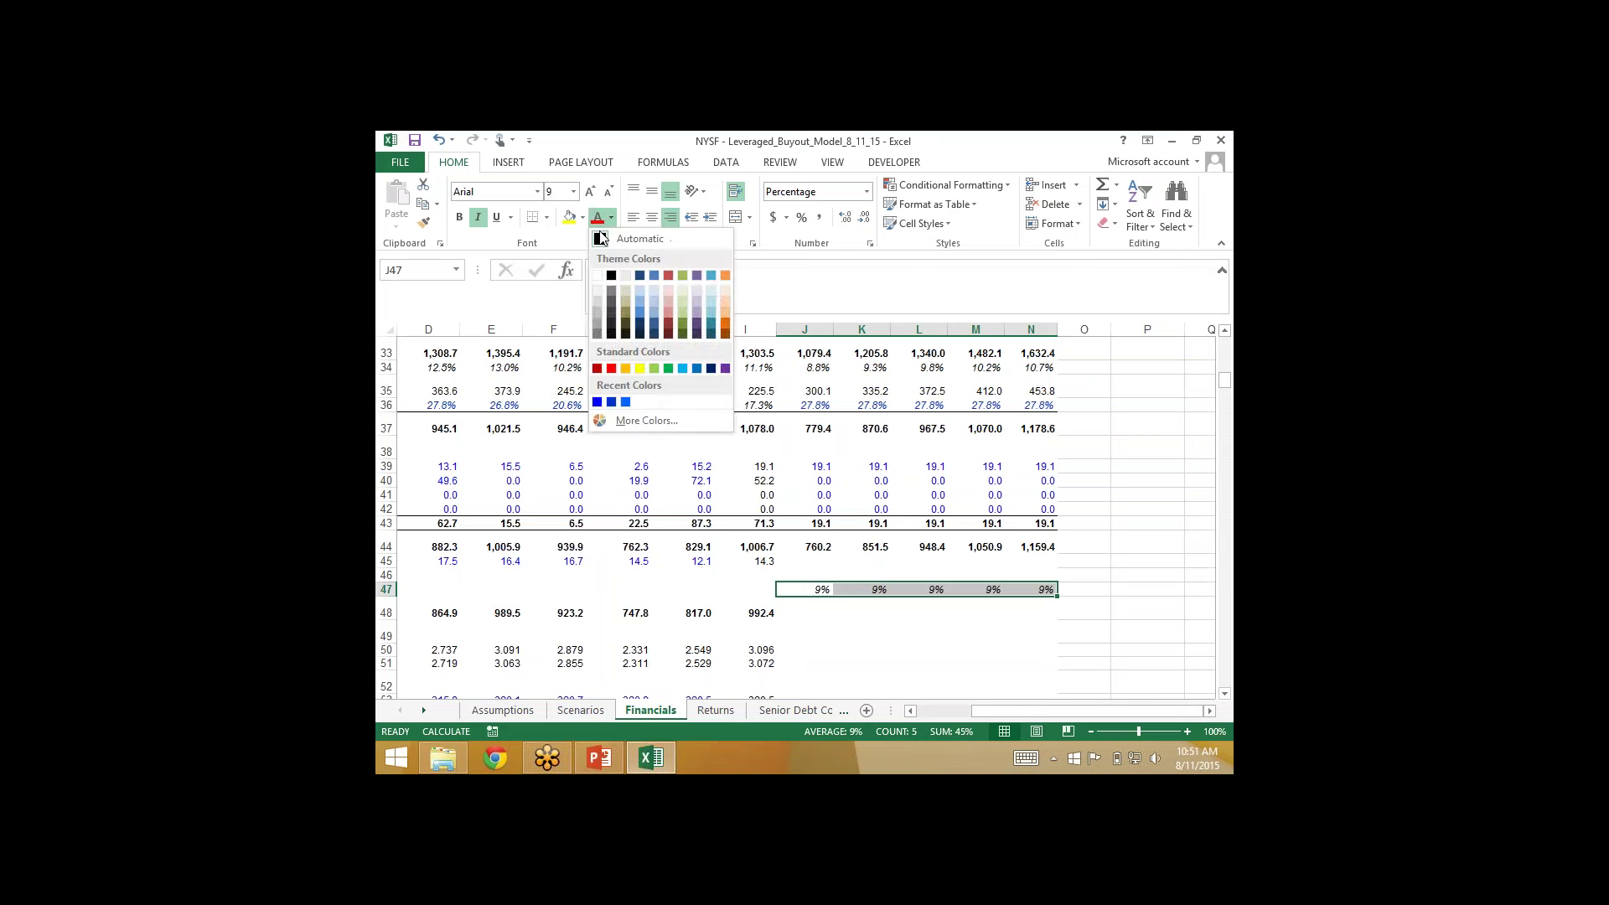
click(612, 402)
Step: Calculate 2014E preferred dividends in J46 from the rate and Berkshire Hathaway Preferred amount with =J47*Assumptions!$F$12
click(805, 575)
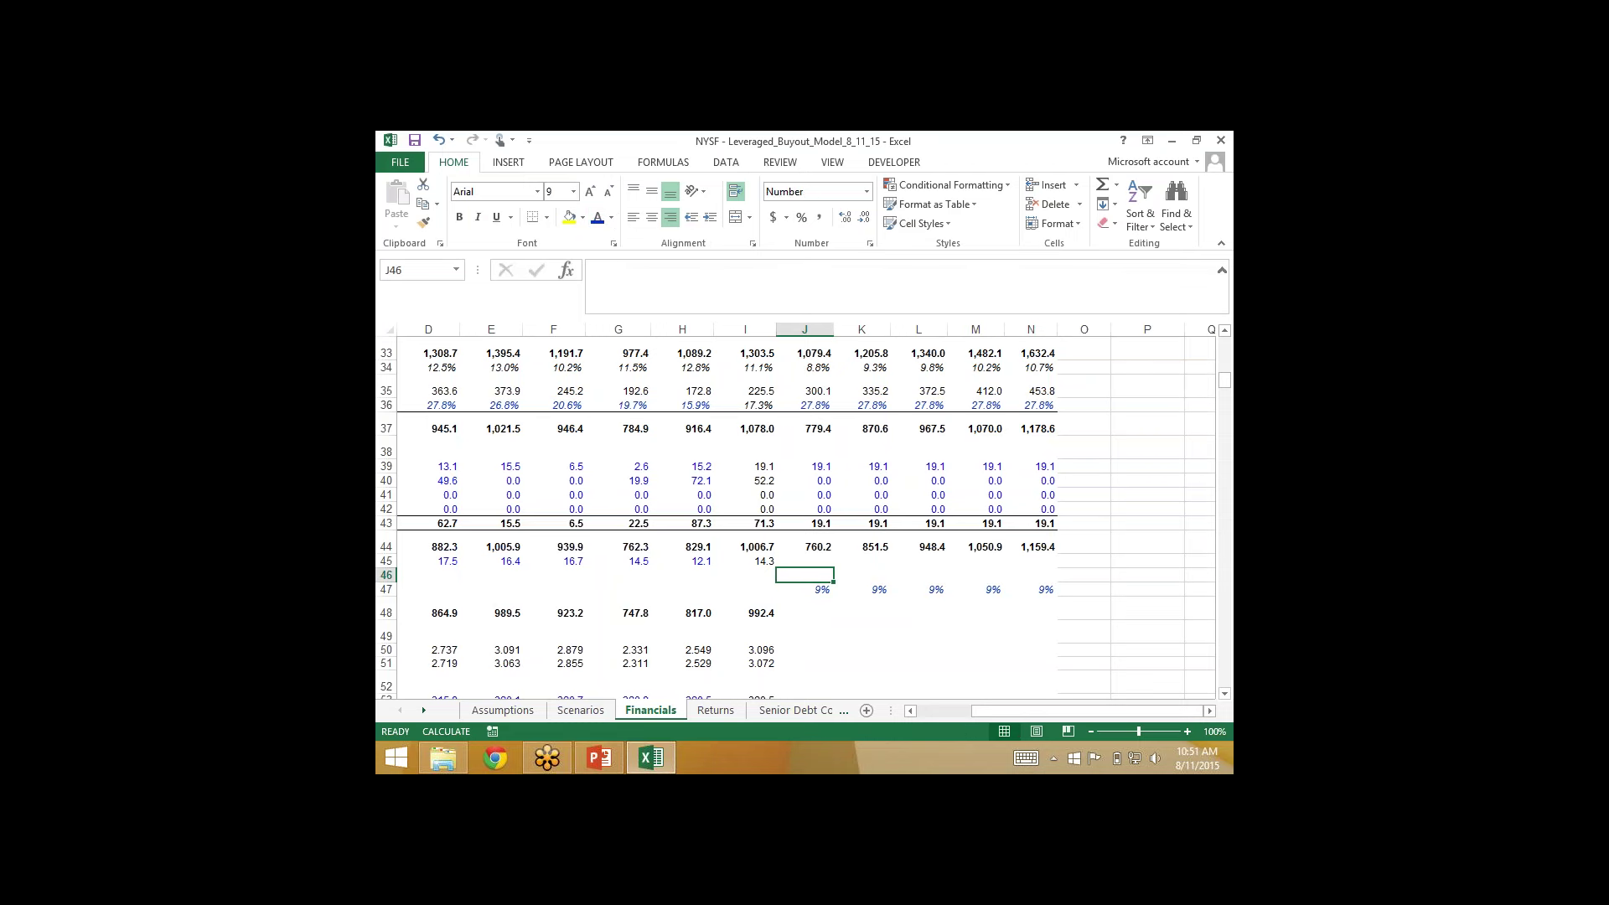
text(-=)
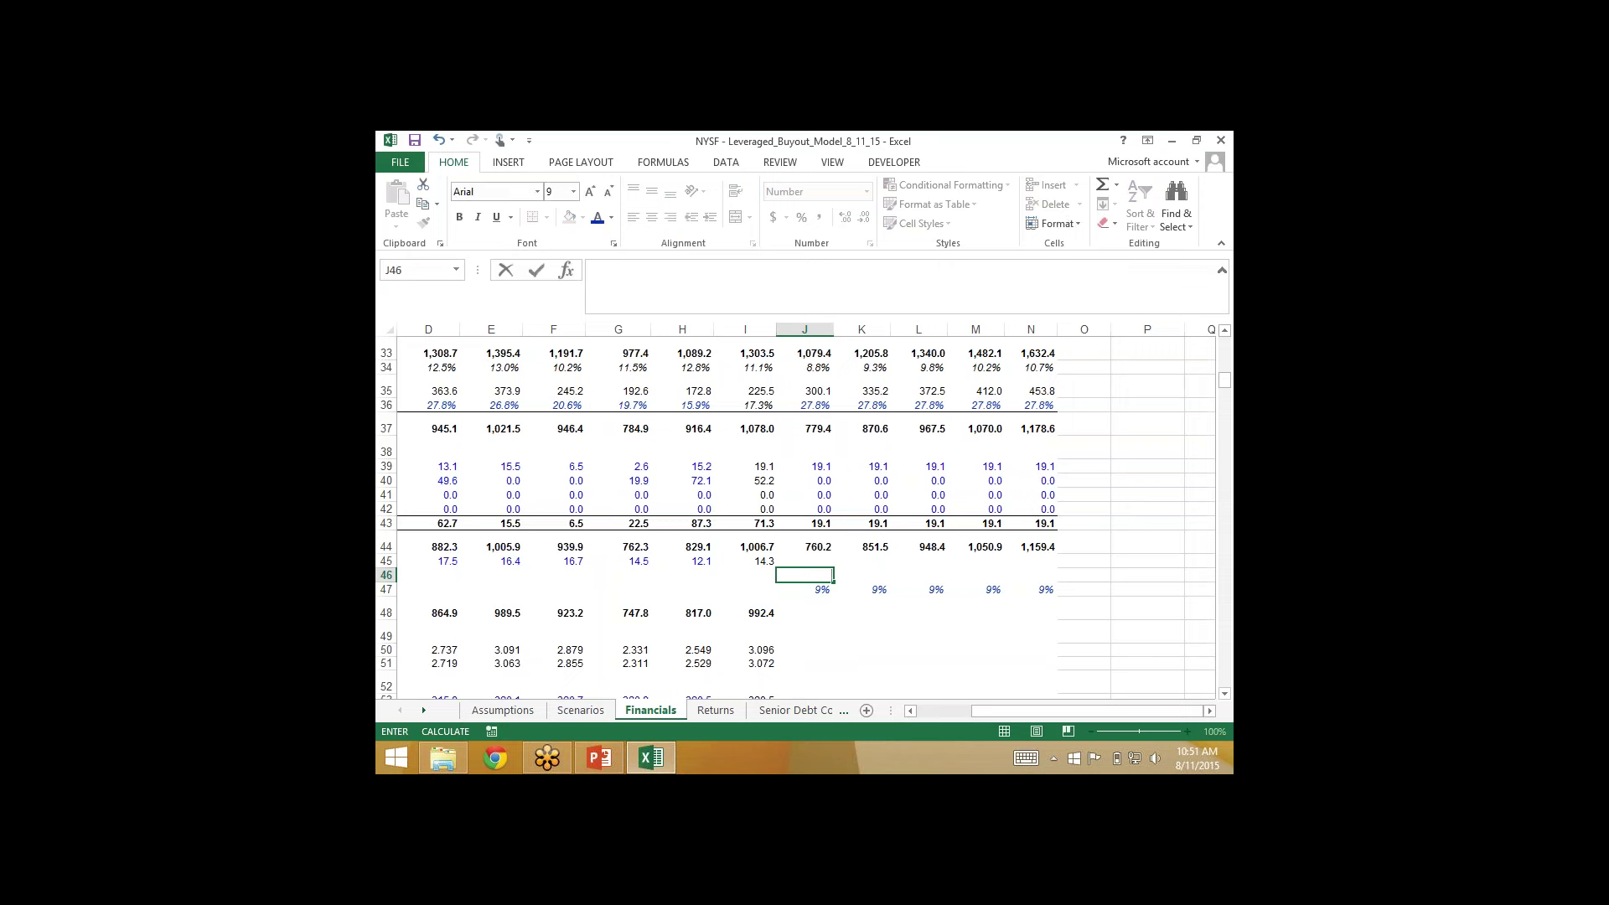
click(804, 589)
text(*)
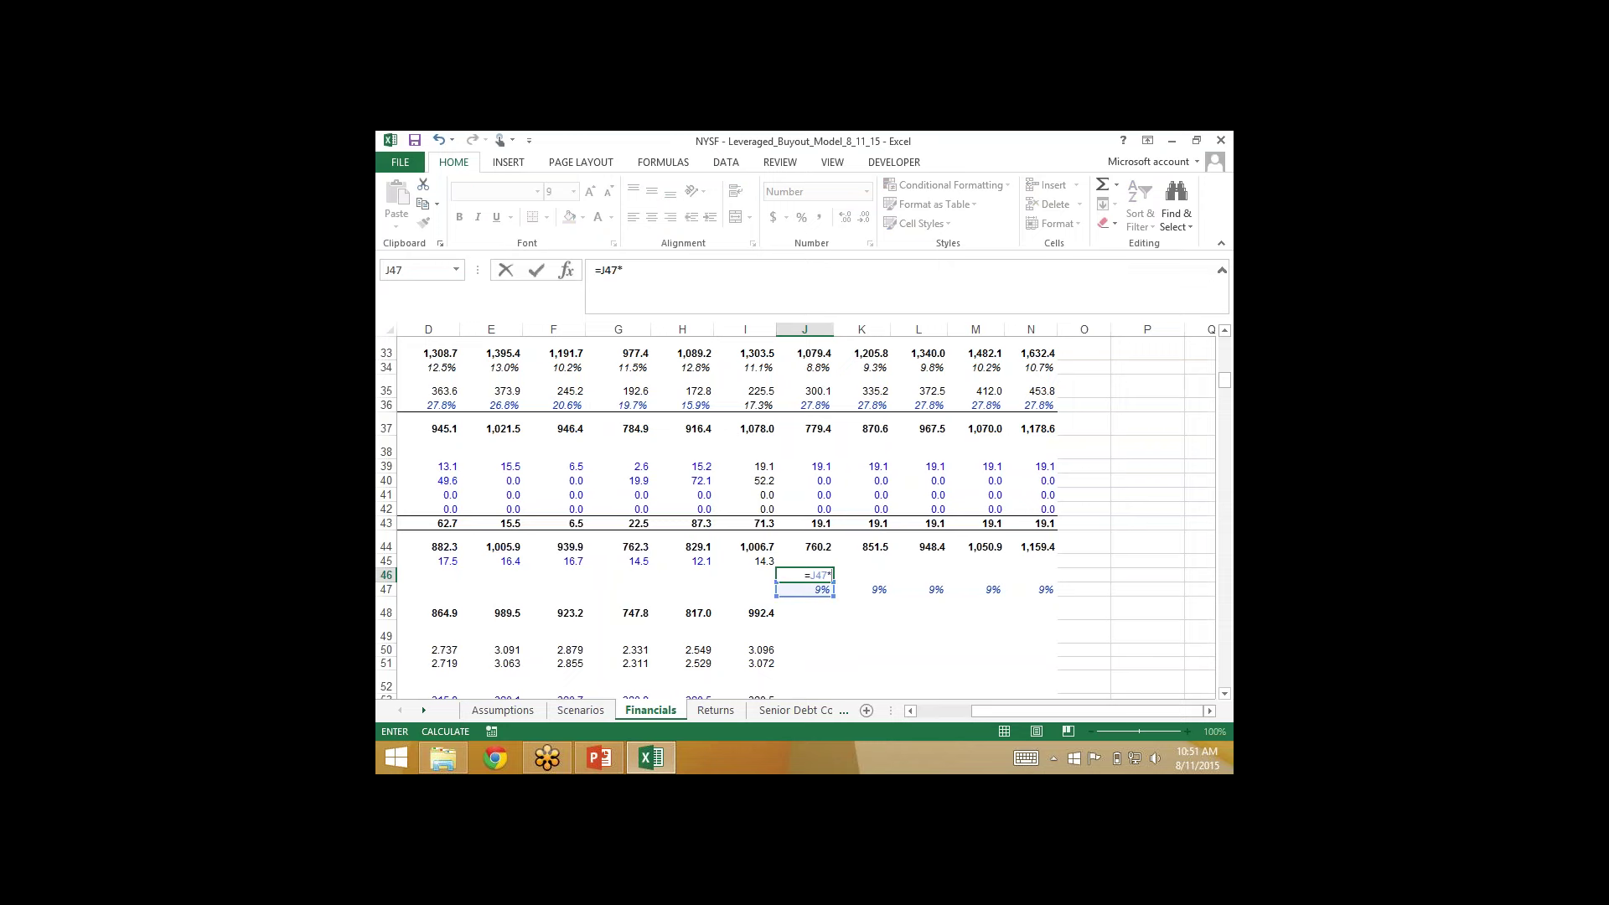
click(502, 710)
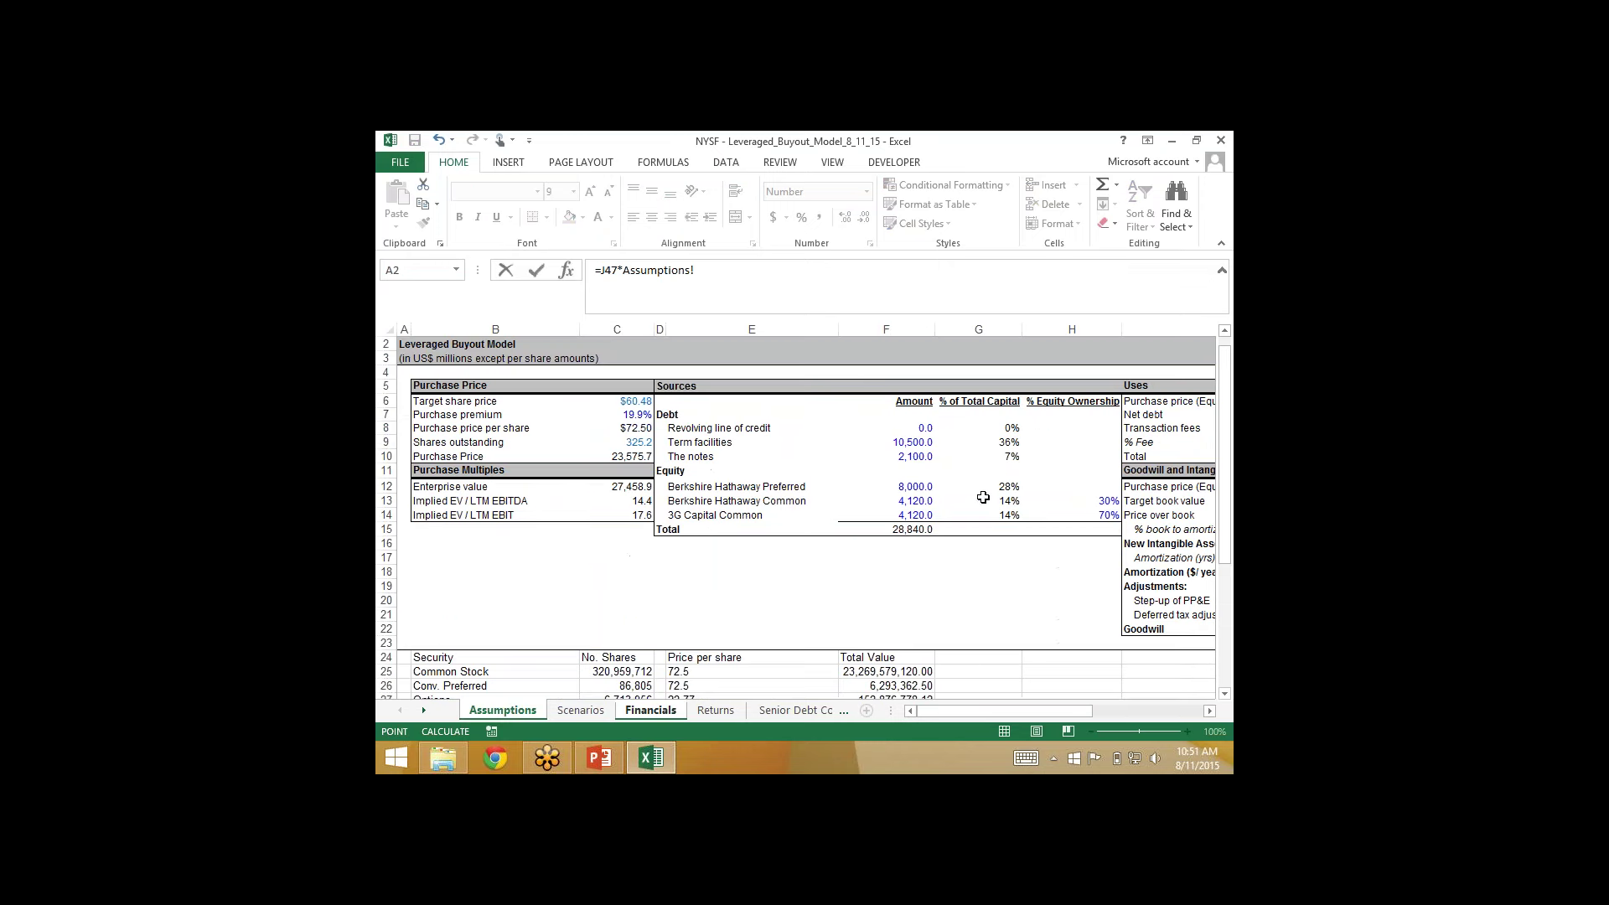
click(912, 487)
key(F4)
key(Return)
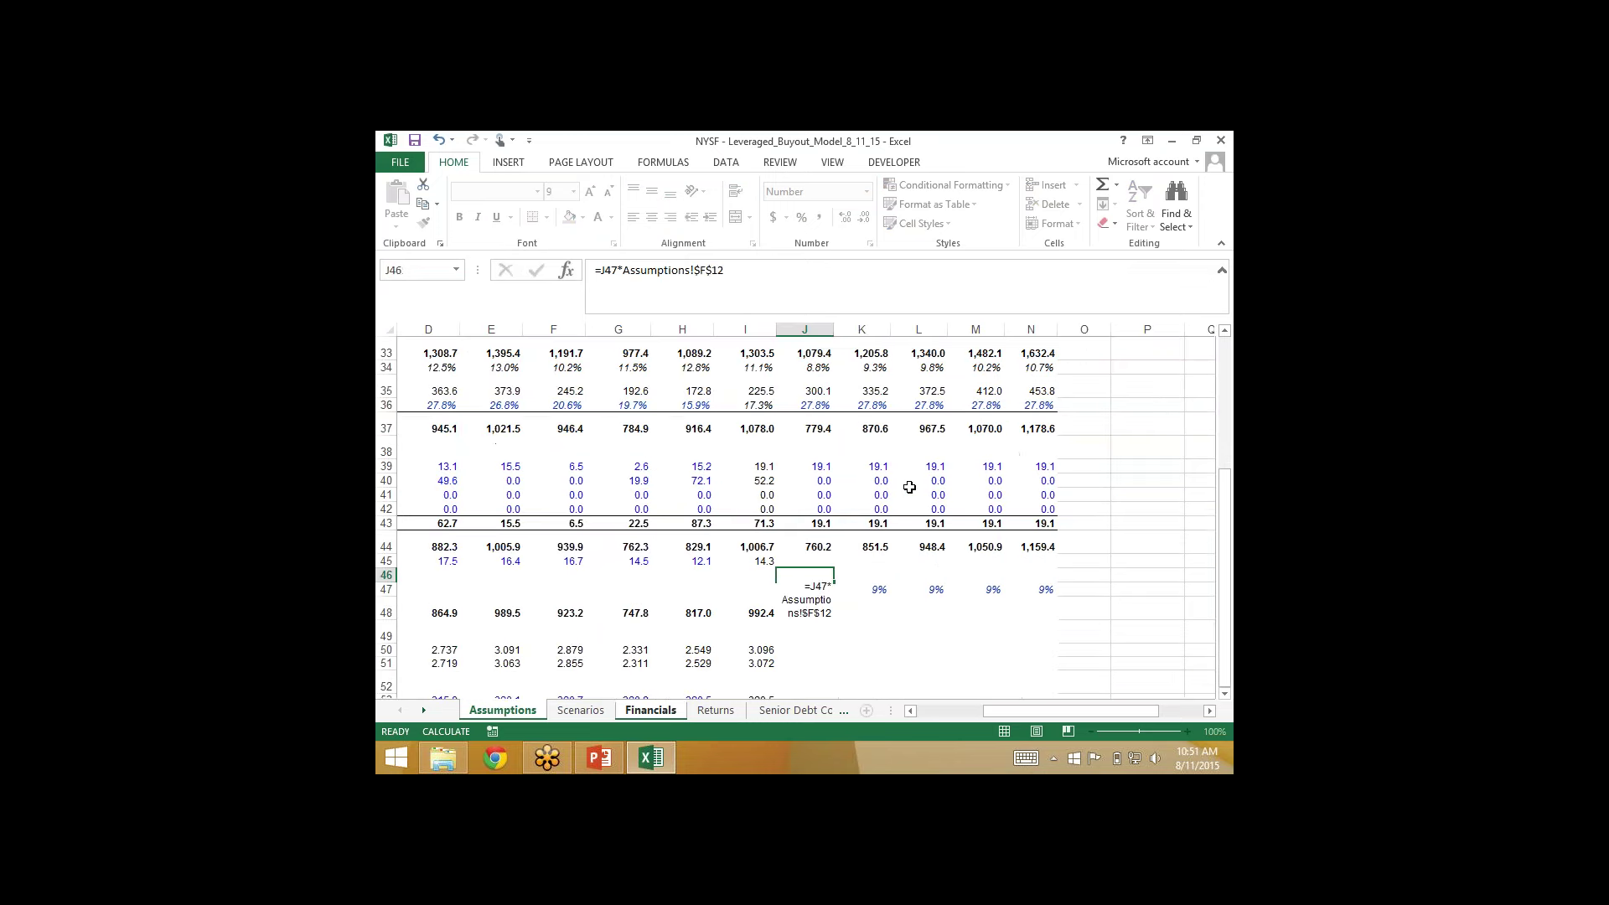
Step: Fill the preferred dividends formula from J46 right through N46
key(shift+Right)
key(shift+Right)
key(shift+Right)
key(shift+Right)
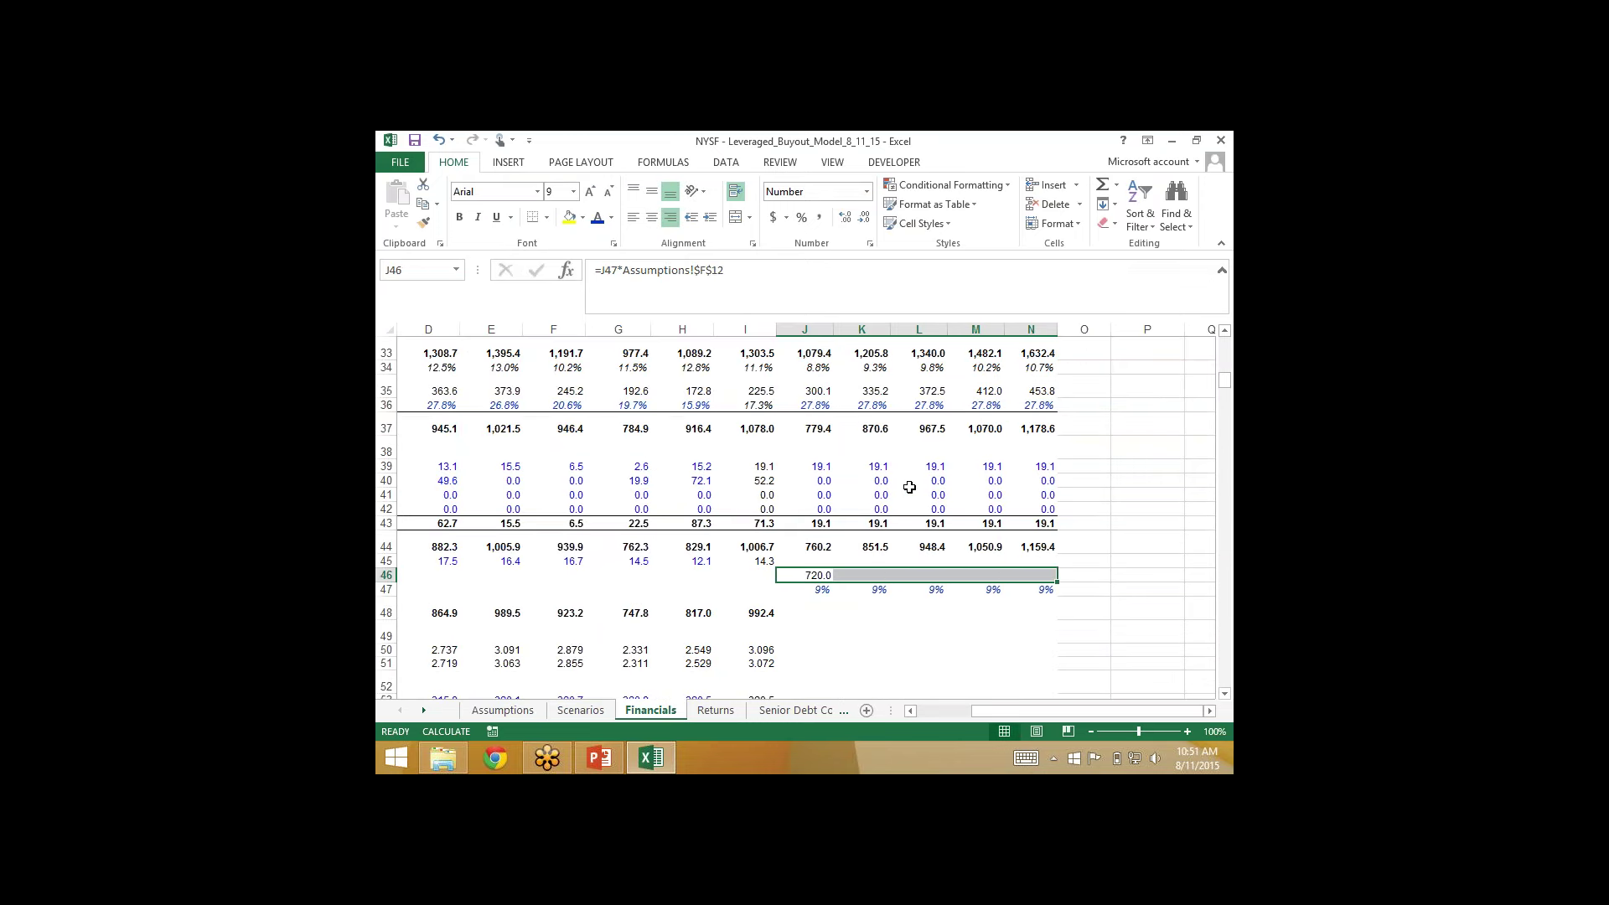
key(ctrl+r)
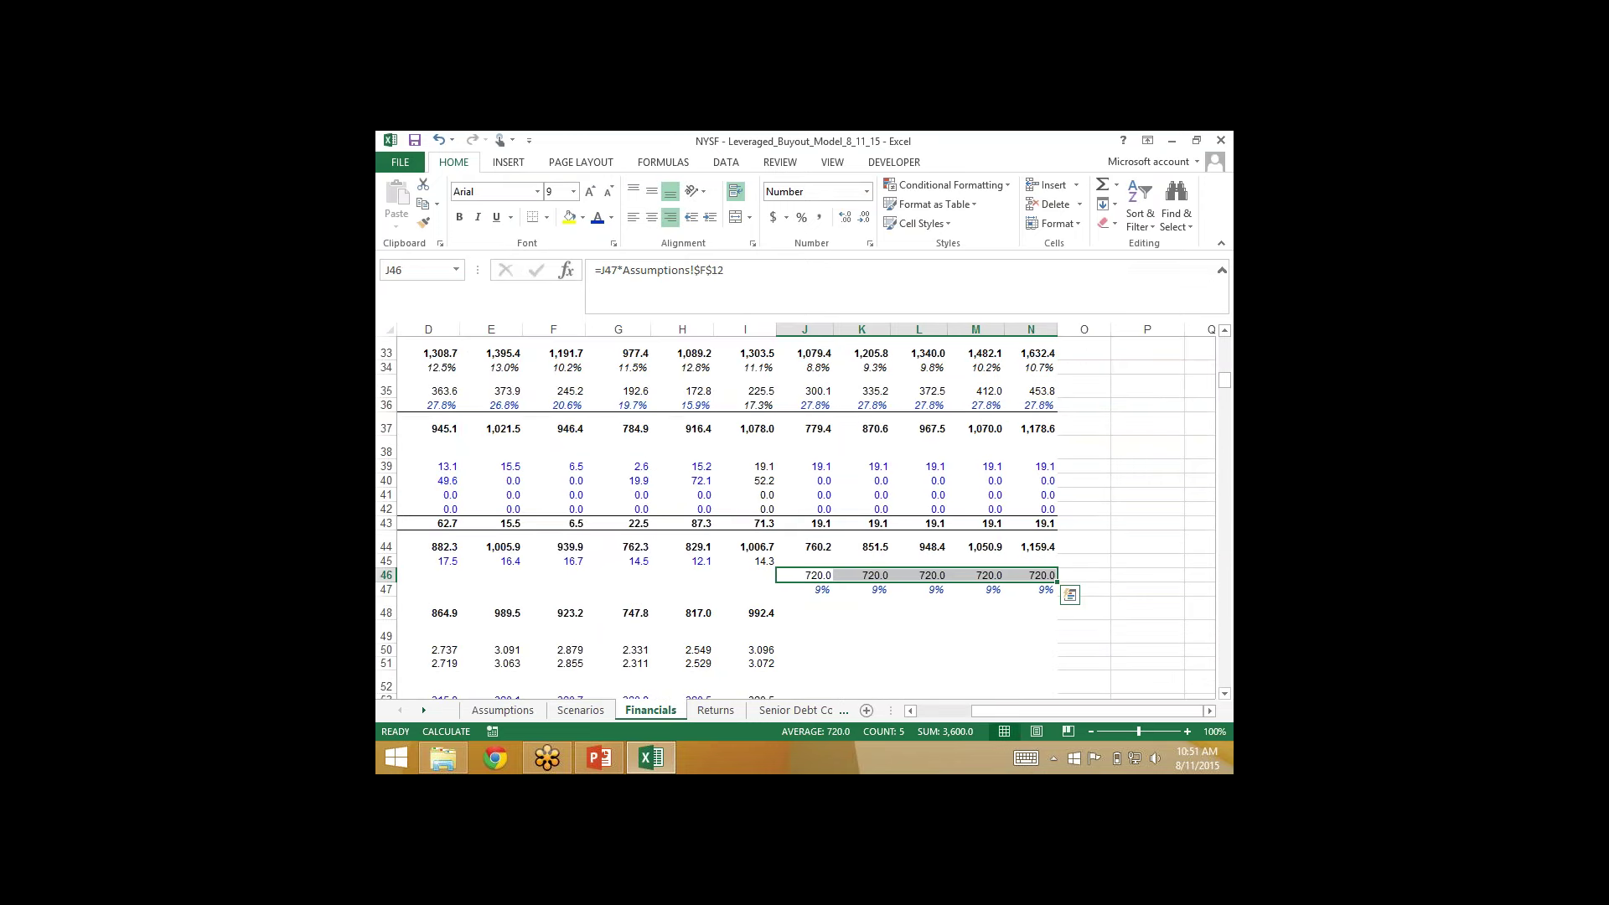
Step: Calculate 2014E Net income (as reported) in J48 with =J44-J45-J46
key(Down)
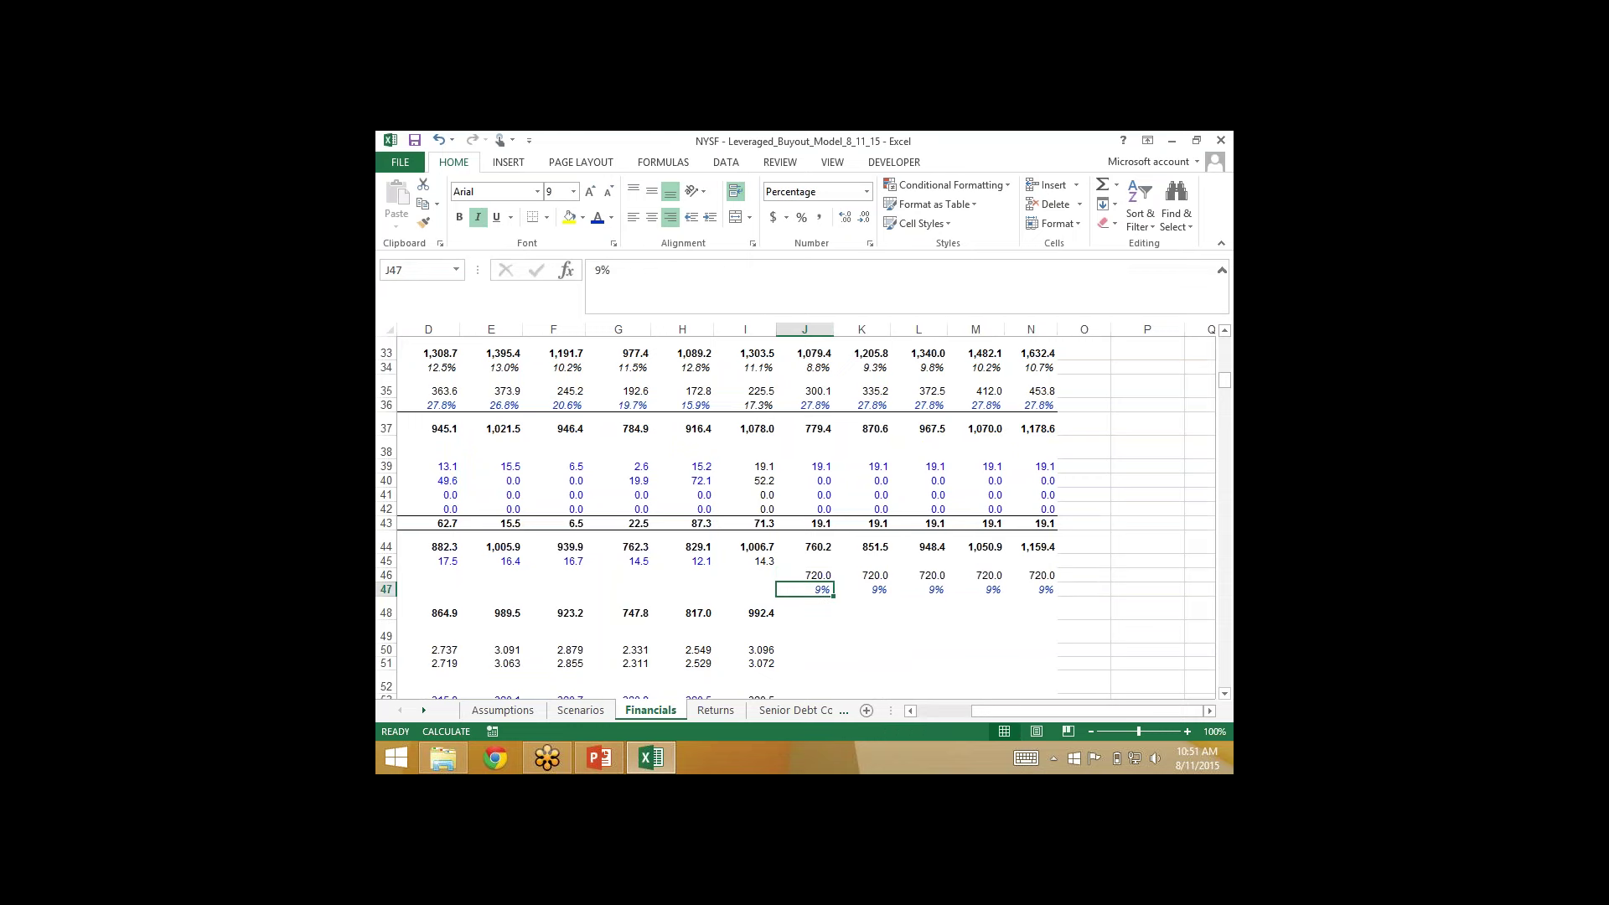
key(Down)
text(=)
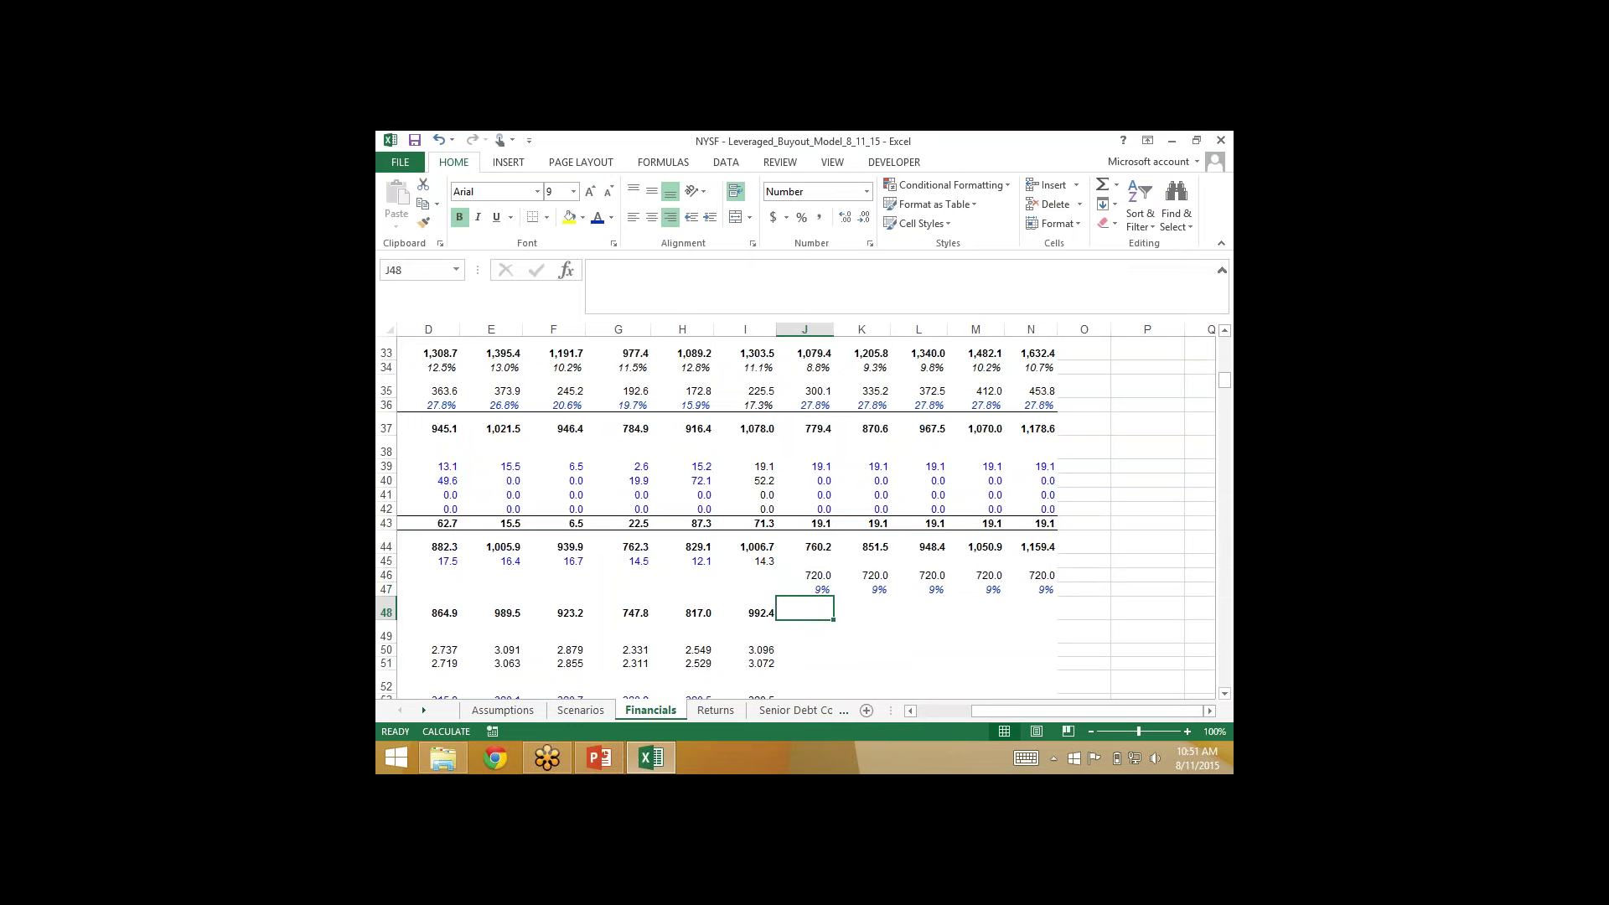
key(Left)
key(Escape)
text(=)
key(Up)
key(Up)
key(Up)
key(Up)
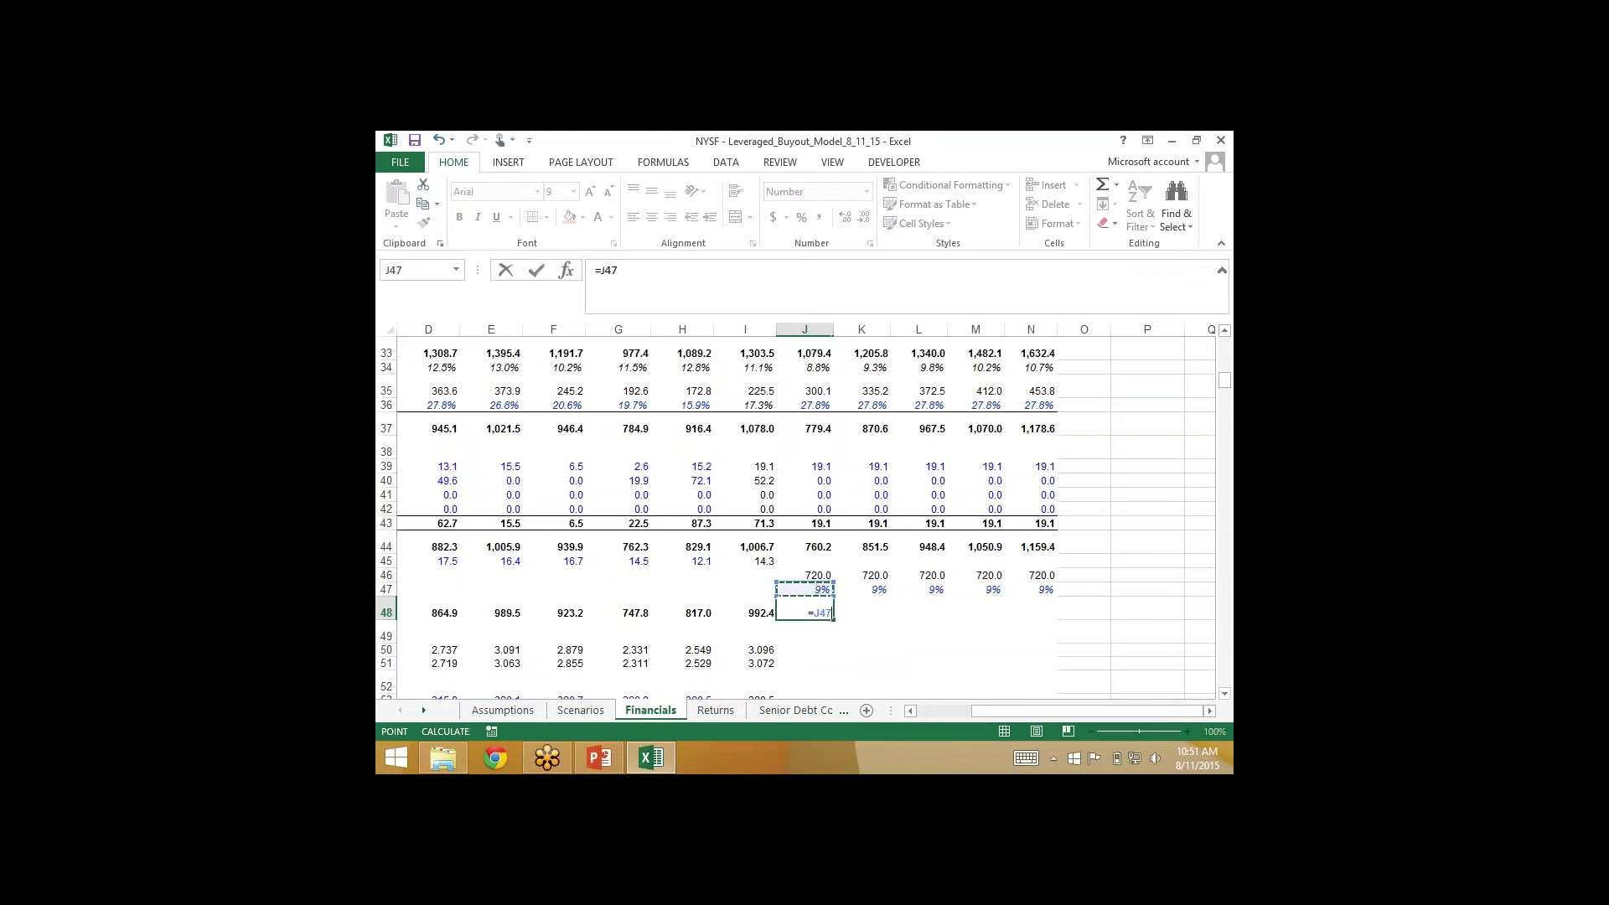
text(-)
key(Up)
key(Up)
key(Up)
text(-)
key(Up)
key(Up)
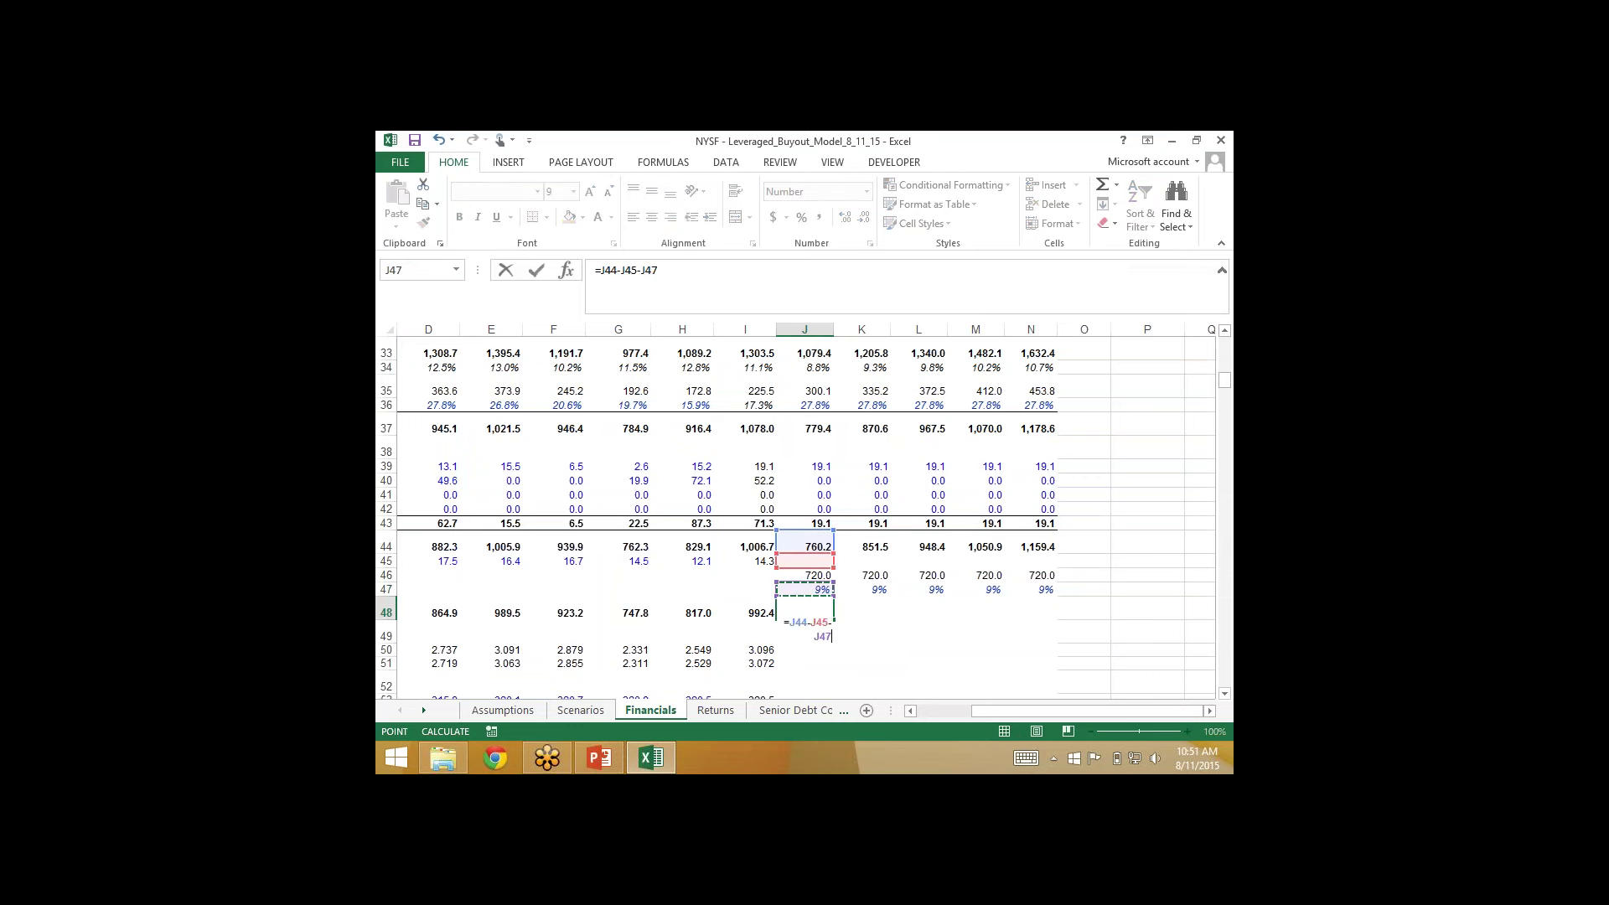
key(ctrl+Return)
Step: Fill the Net income (as reported) formula from J48 right through N48
key(shift+Right)
key(shift+Right)
key(shift+Right)
key(shift+Right)
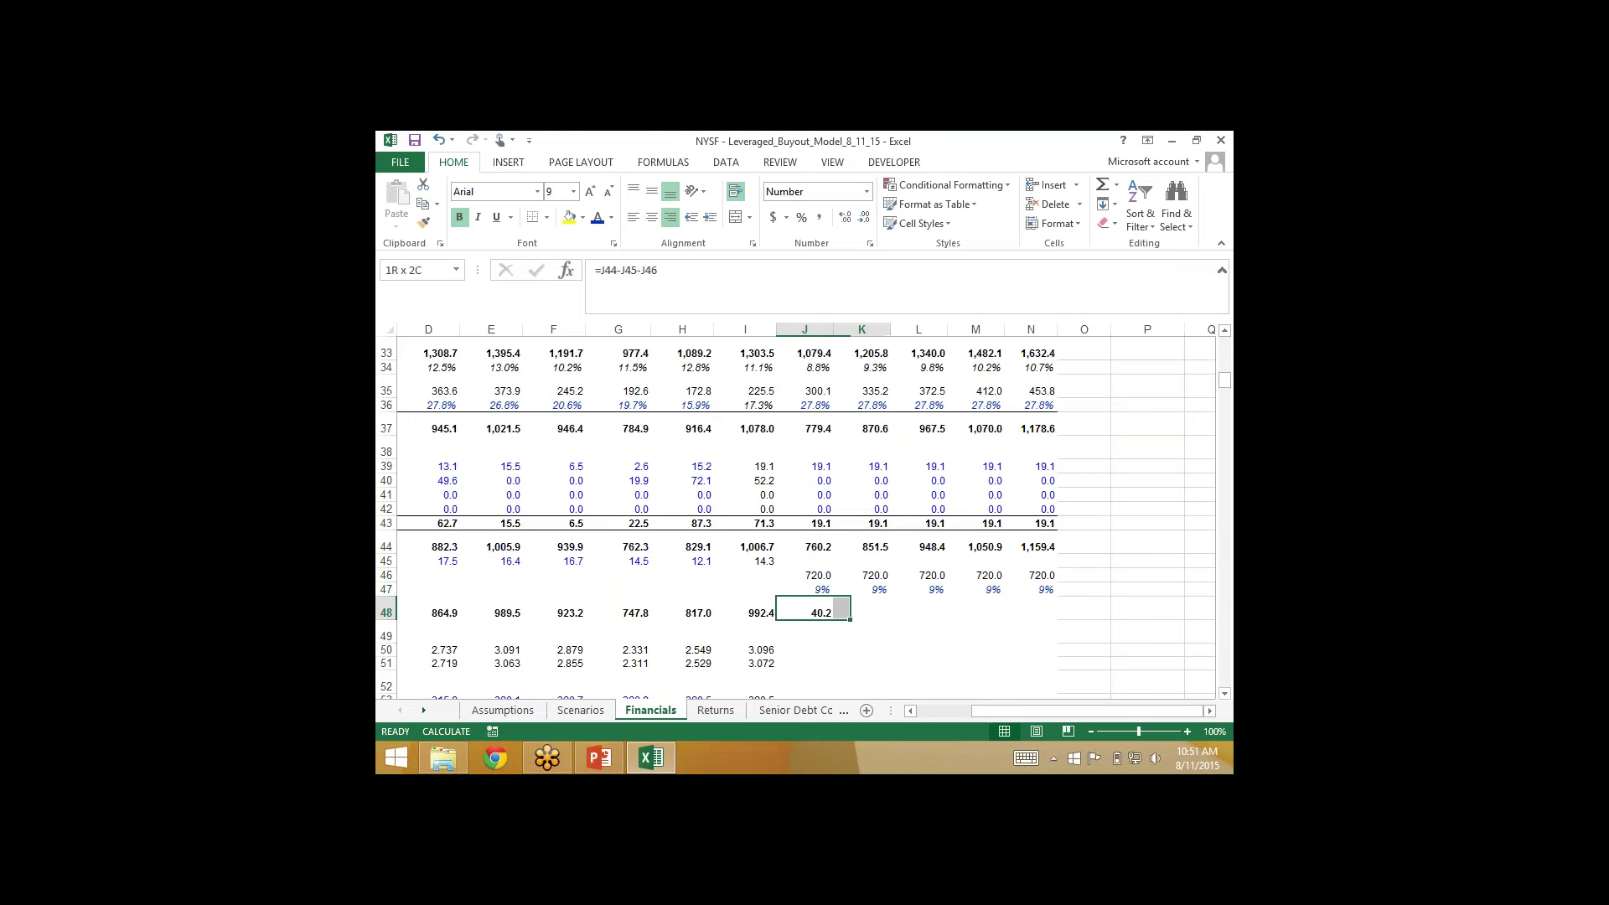
key(ctrl+r)
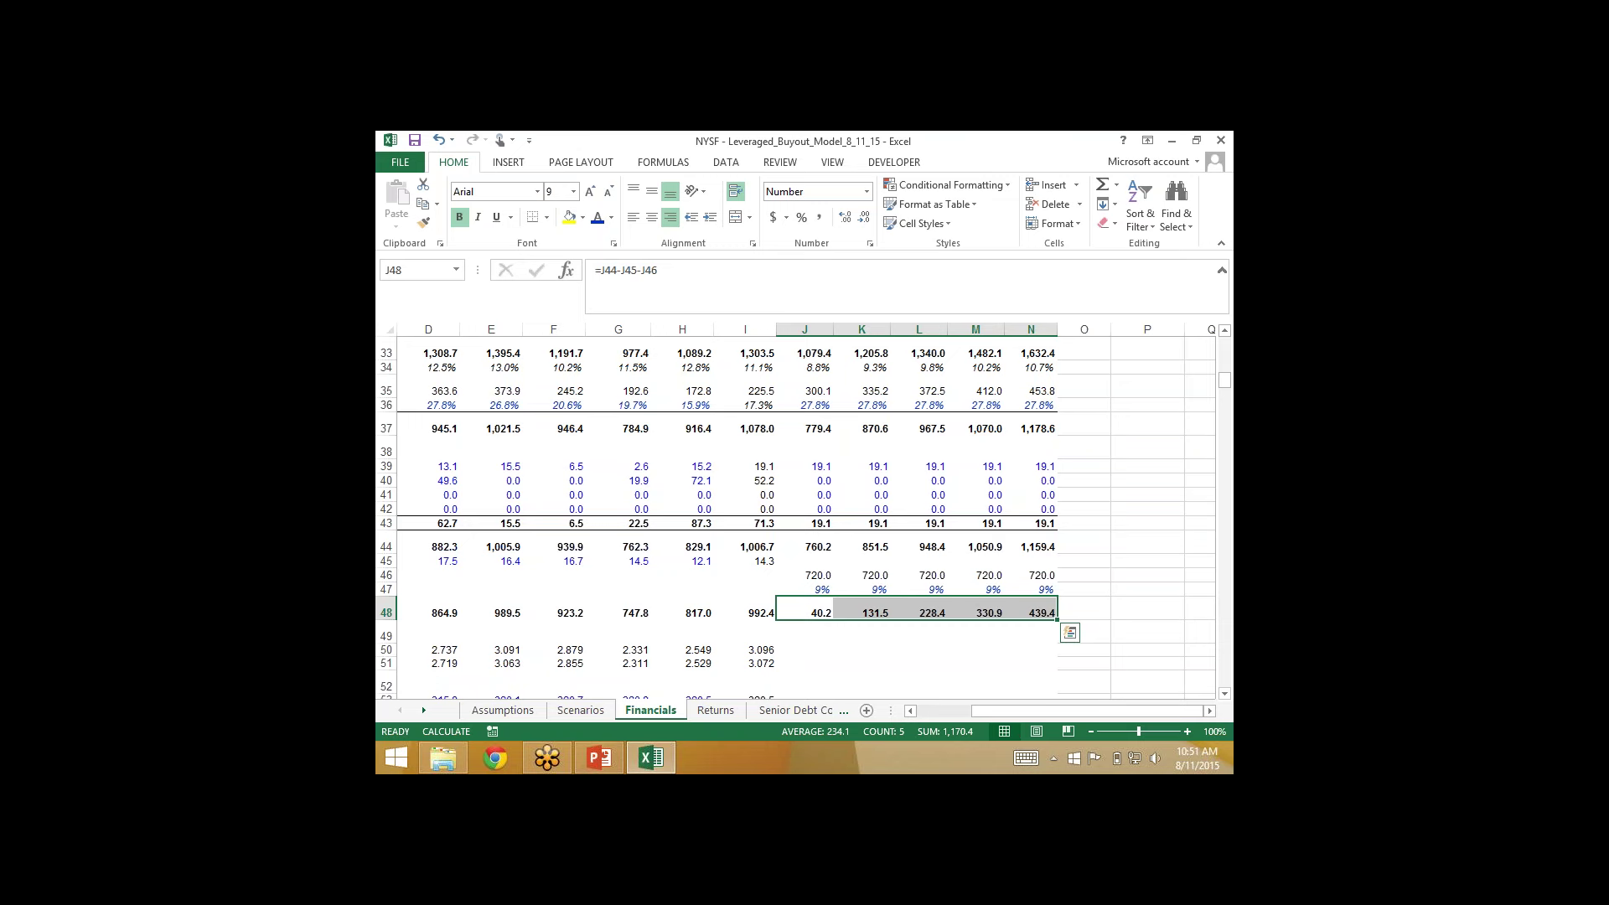
Step: Review the formulas in J44 and J46, and locate the Dividends line within cash flows from financing activities
click(818, 575)
click(818, 547)
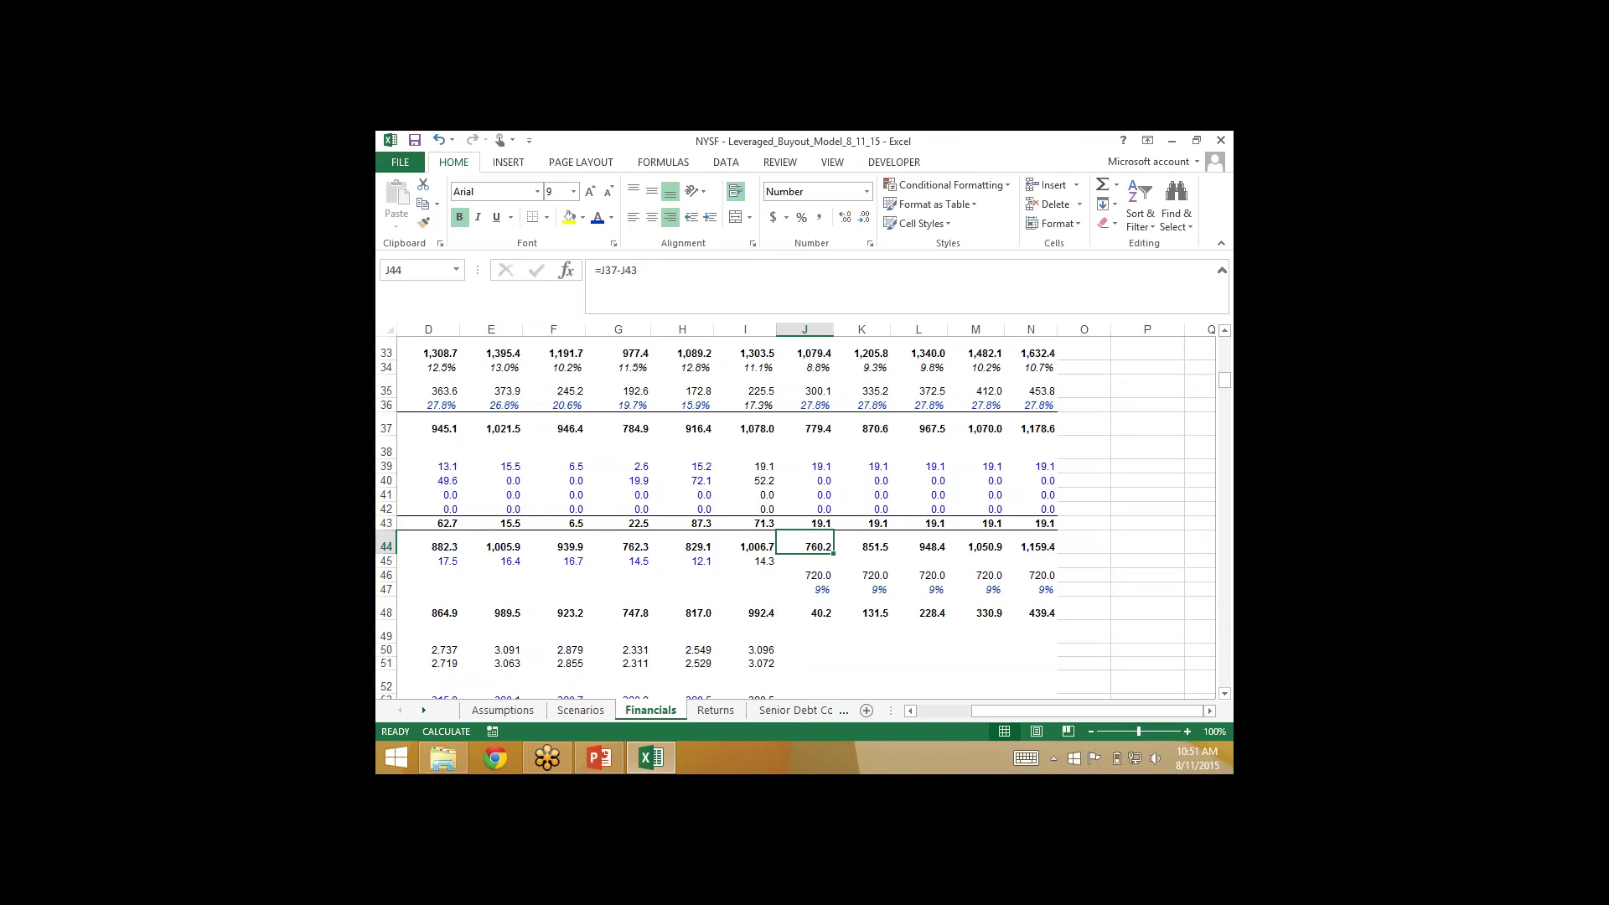
key(Down)
key(Down)
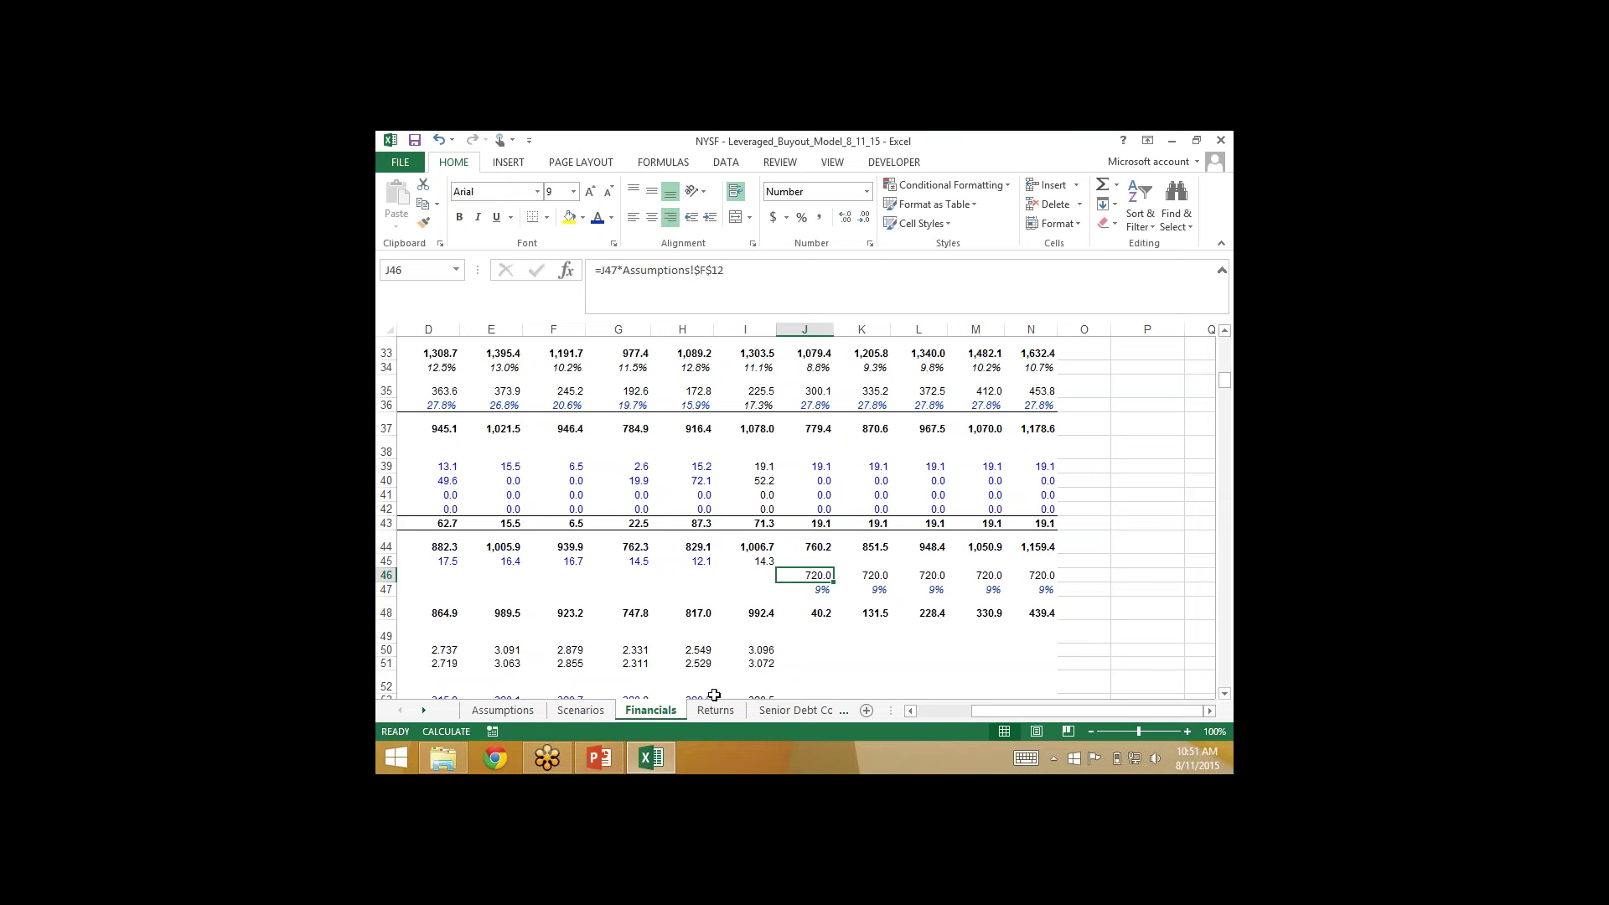
scroll(706, 605, down, 20)
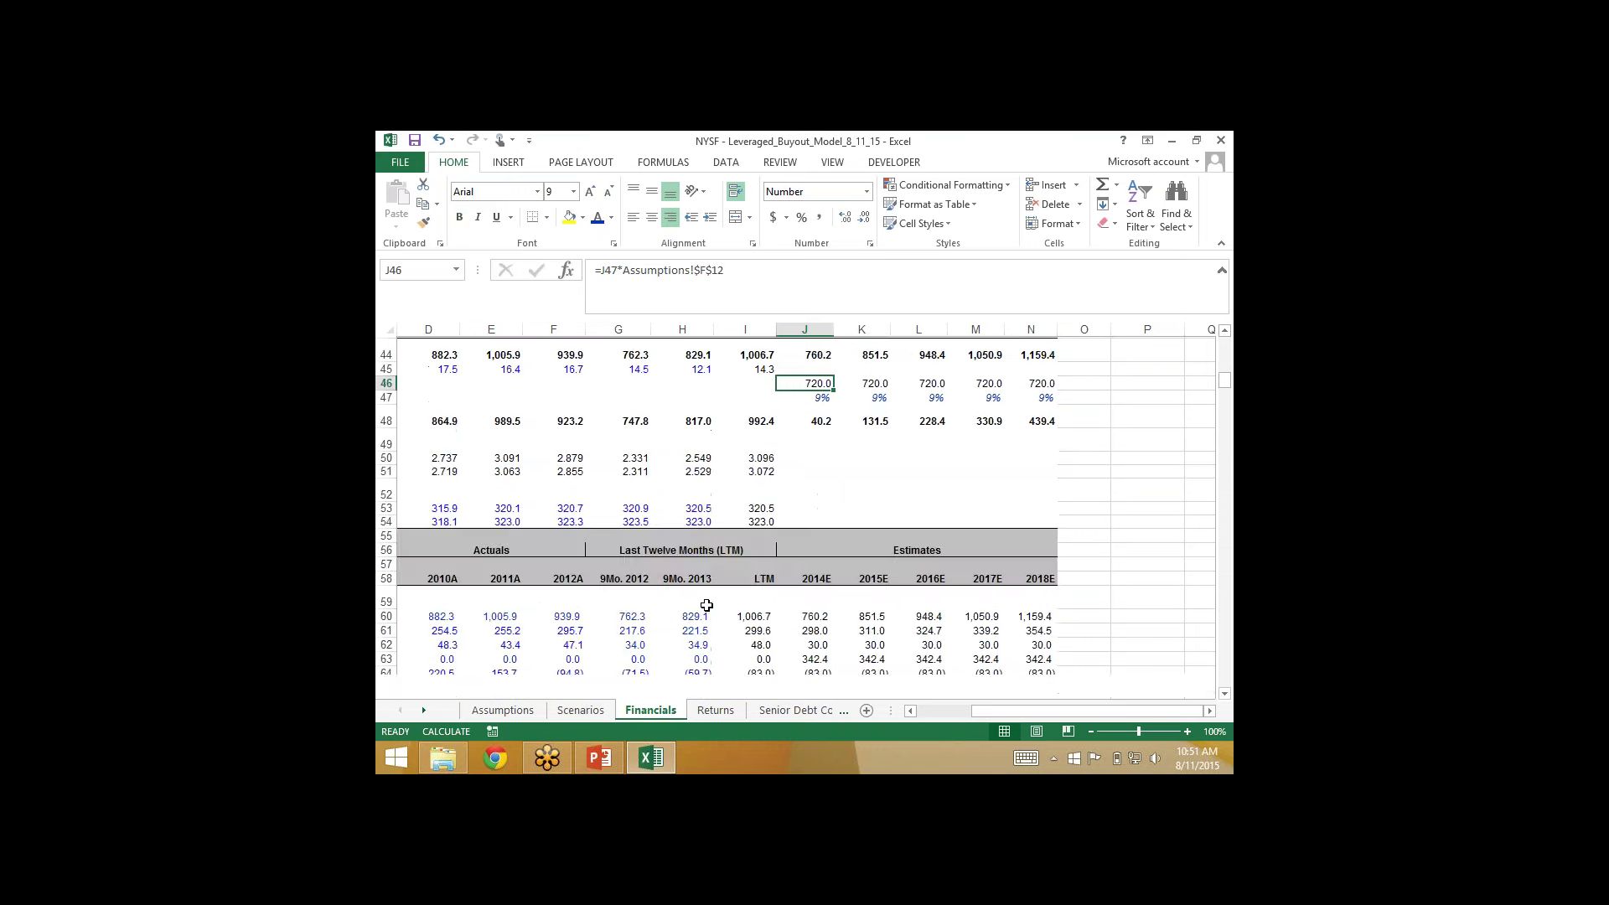
scroll(706, 605, up, 3)
key(Left)
key(Left)
key(Left)
key(Left)
key(Left)
key(Left)
key(Left)
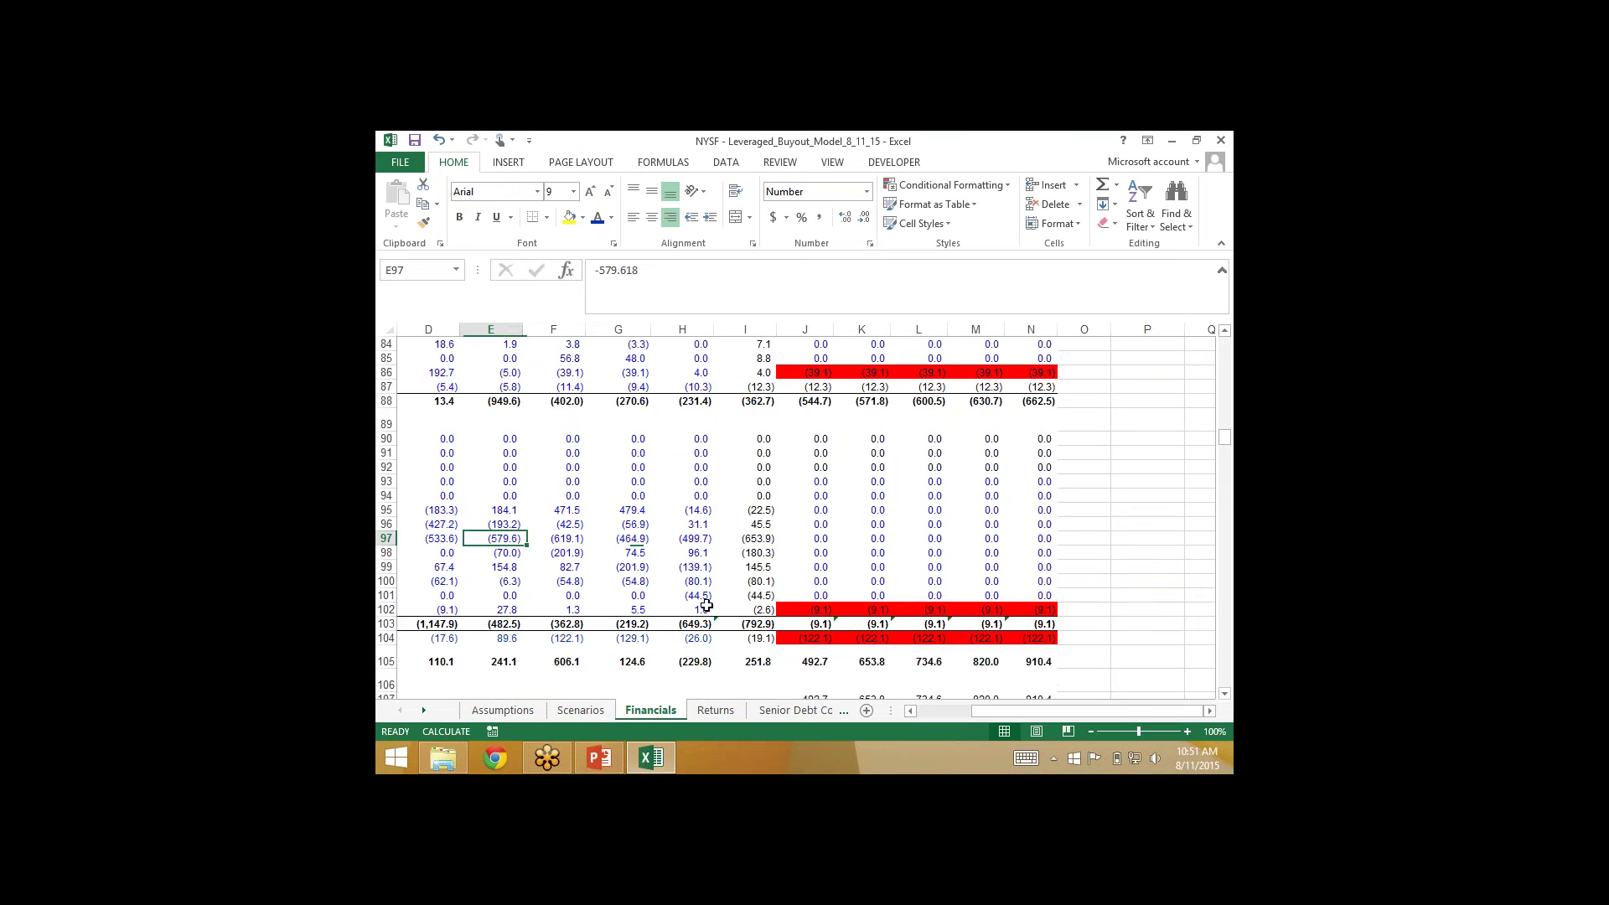
key(Left)
key(Right)
key(Right)
key(Right)
key(Right)
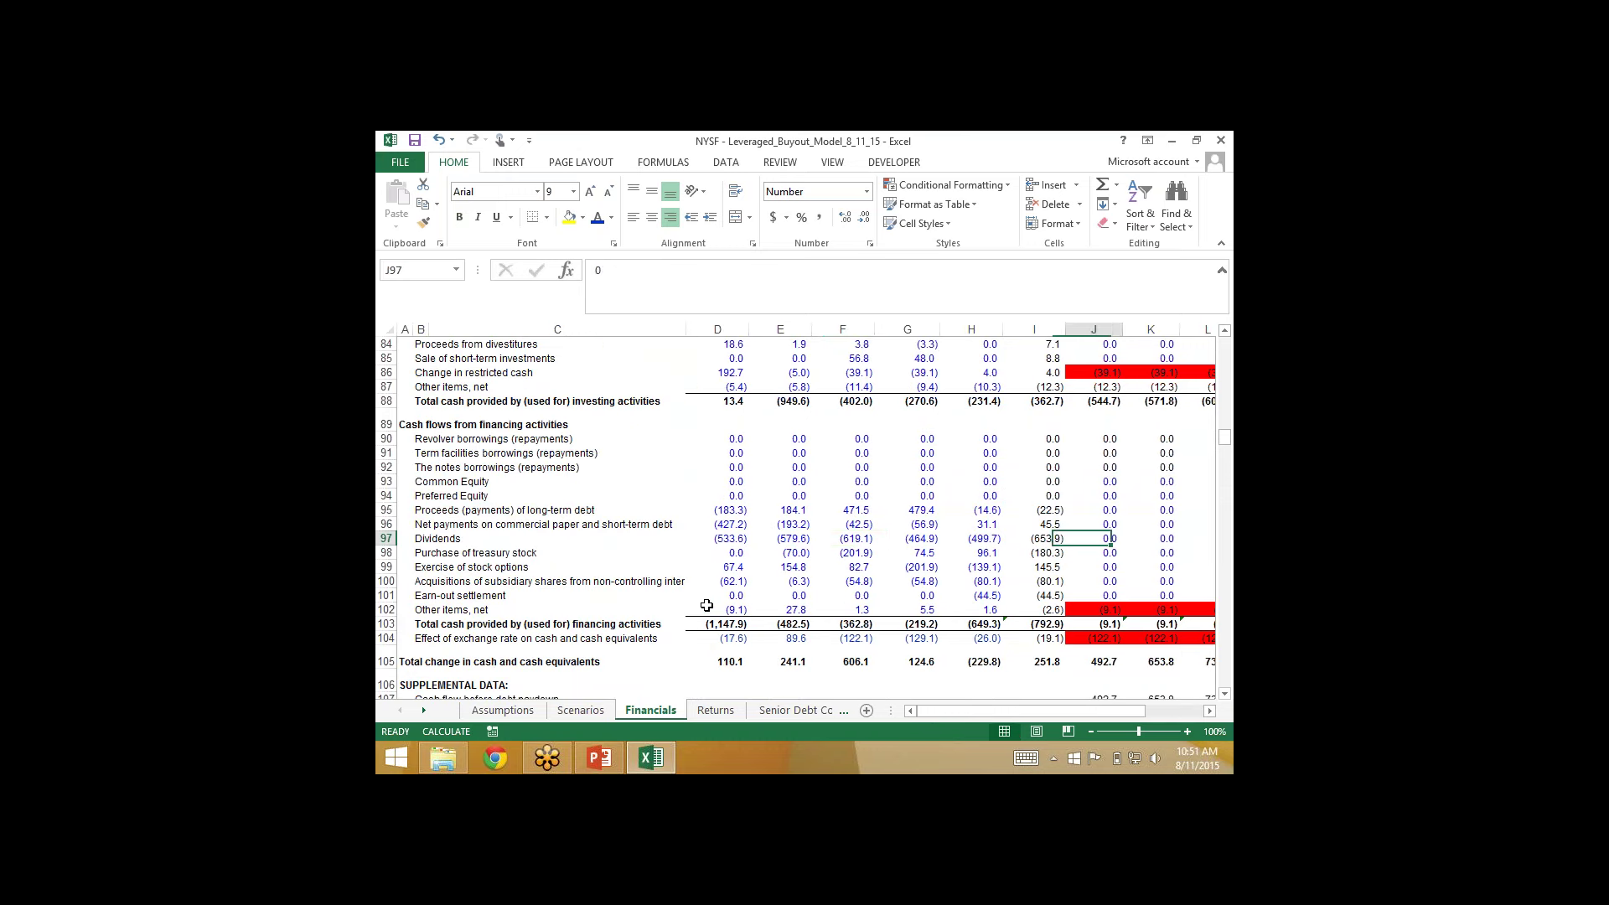
Step: Change the Dividends label in B97 to Dividends including preferred dividends
key(Left)
key(Left)
key(Left)
key(Left)
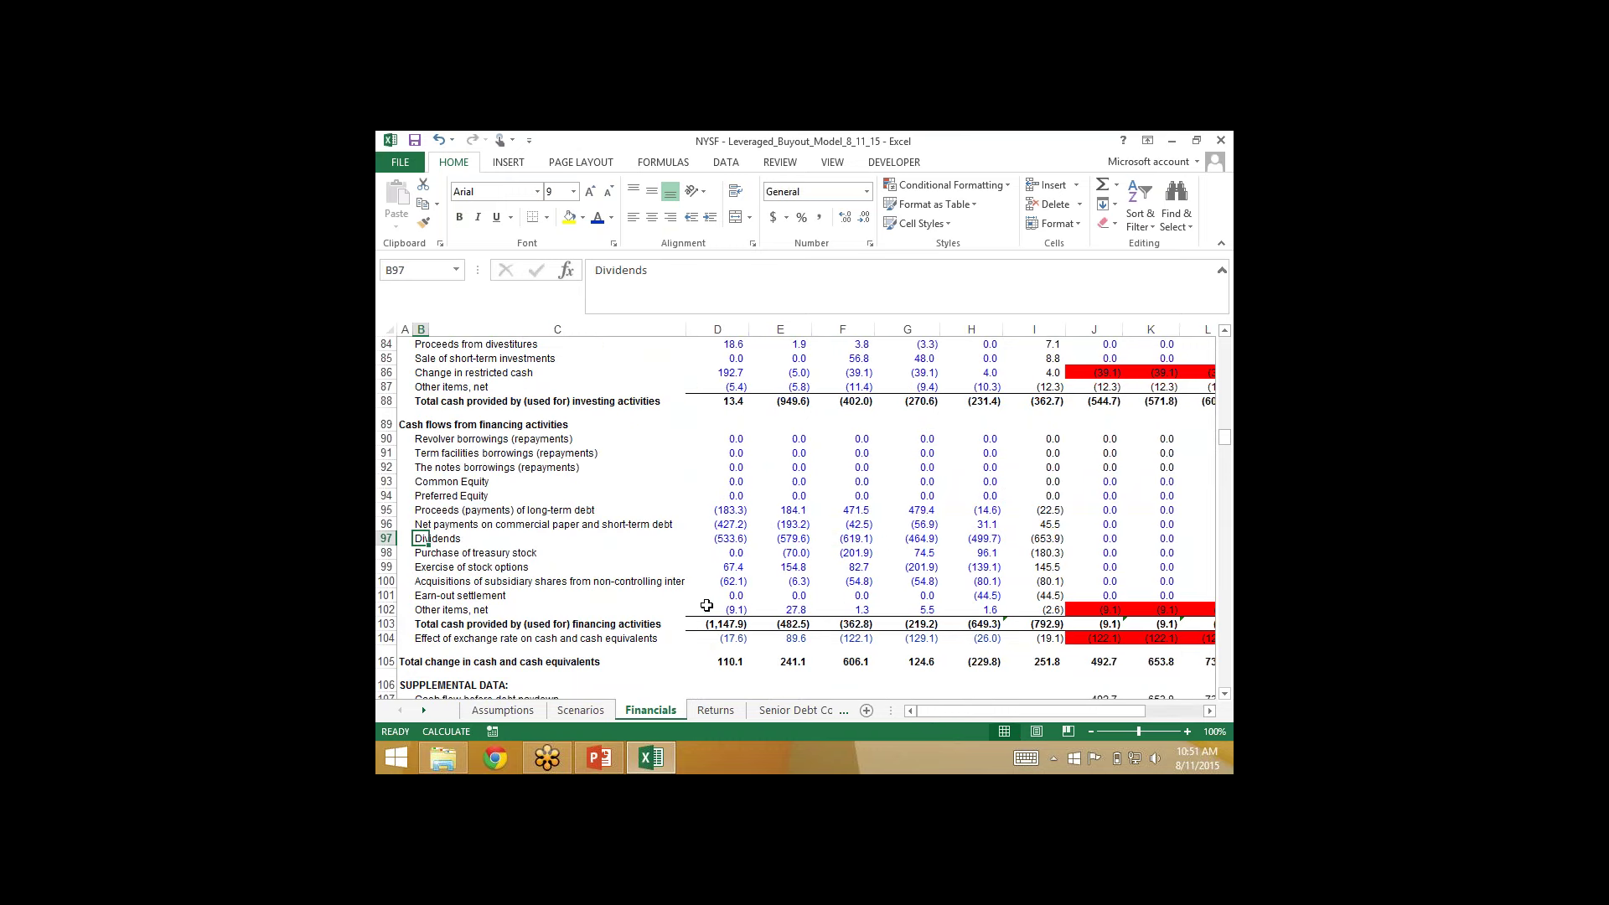
key(F2)
text(i)
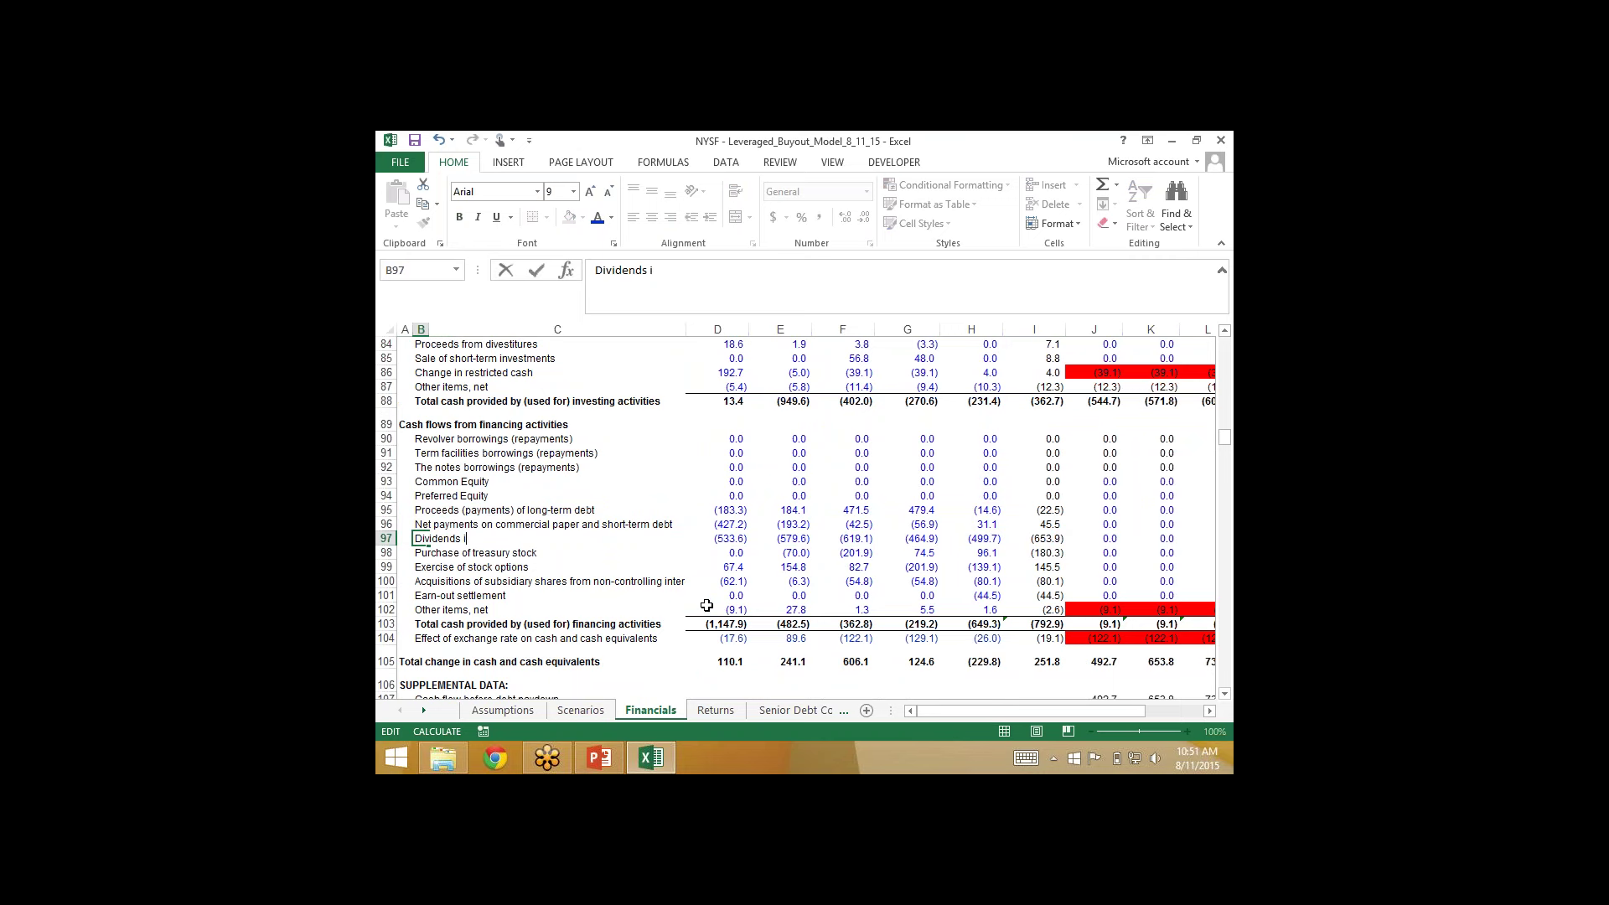
text(ncluding preferred divid)
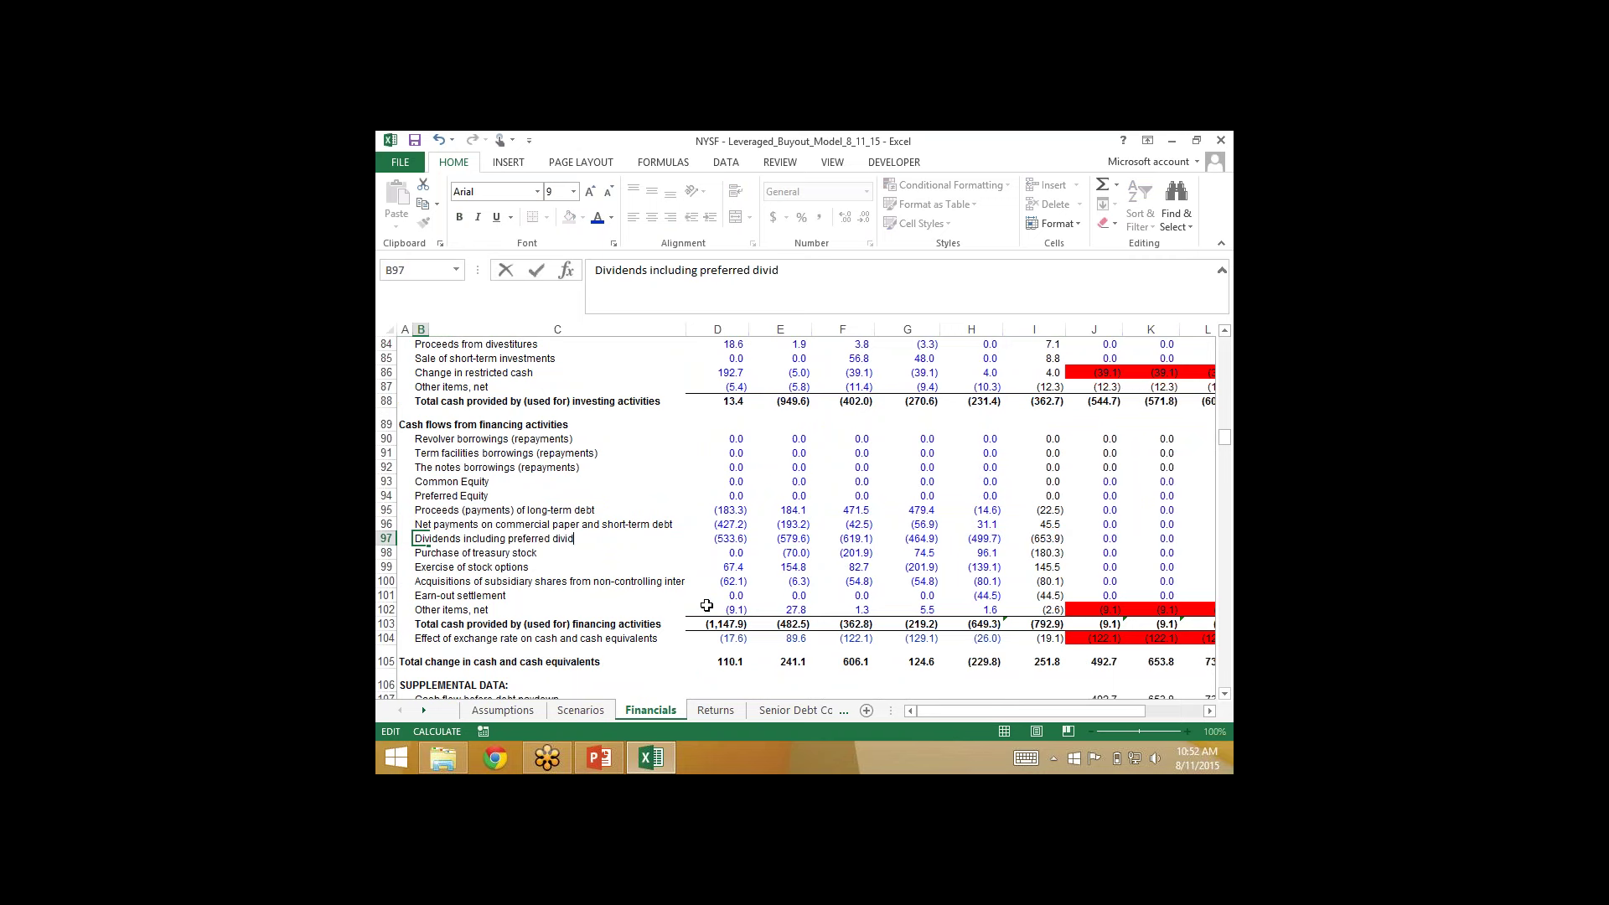
text(ends)
key(Return)
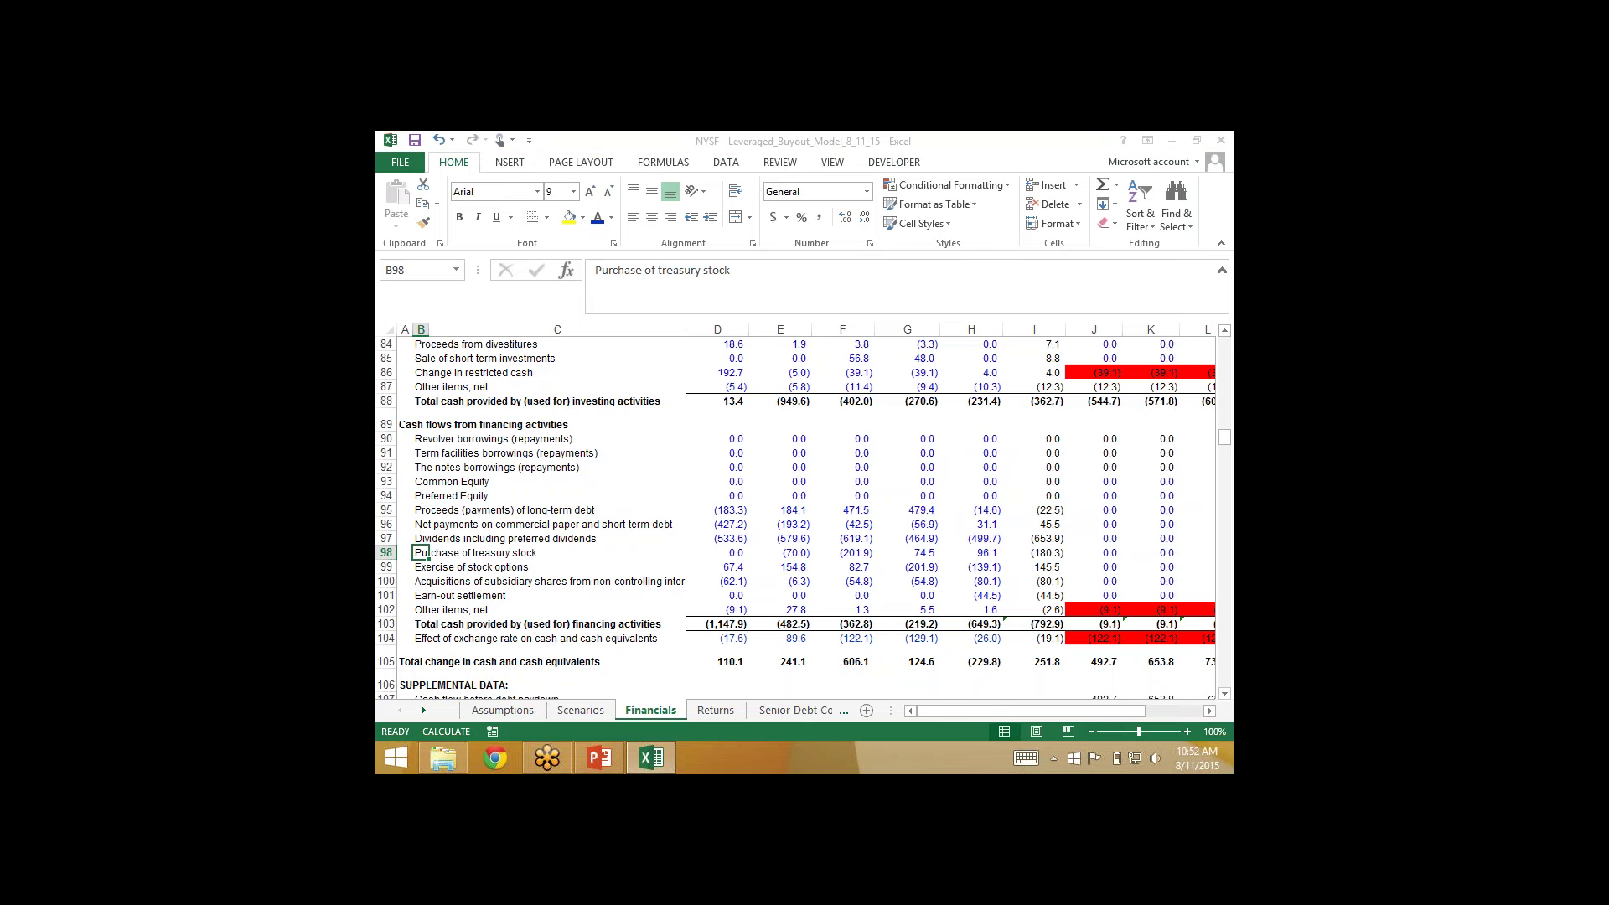
Step: Link 2014E Dividends including preferred dividends in J97 to the negative of Preferred Dividends with =-J46
click(1094, 537)
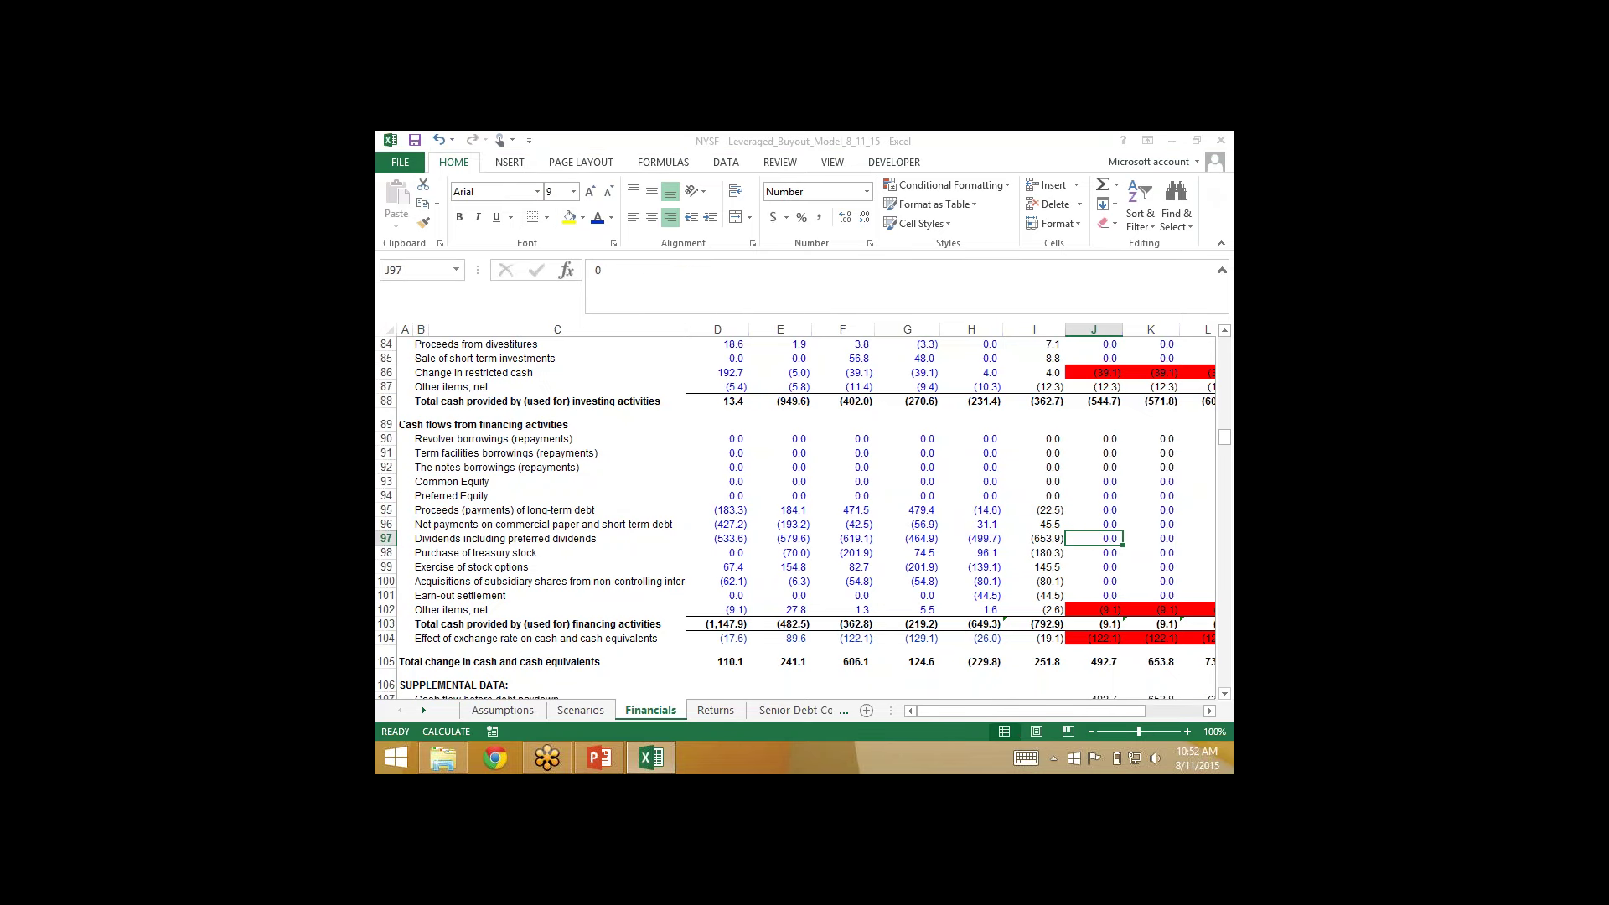
text(-)
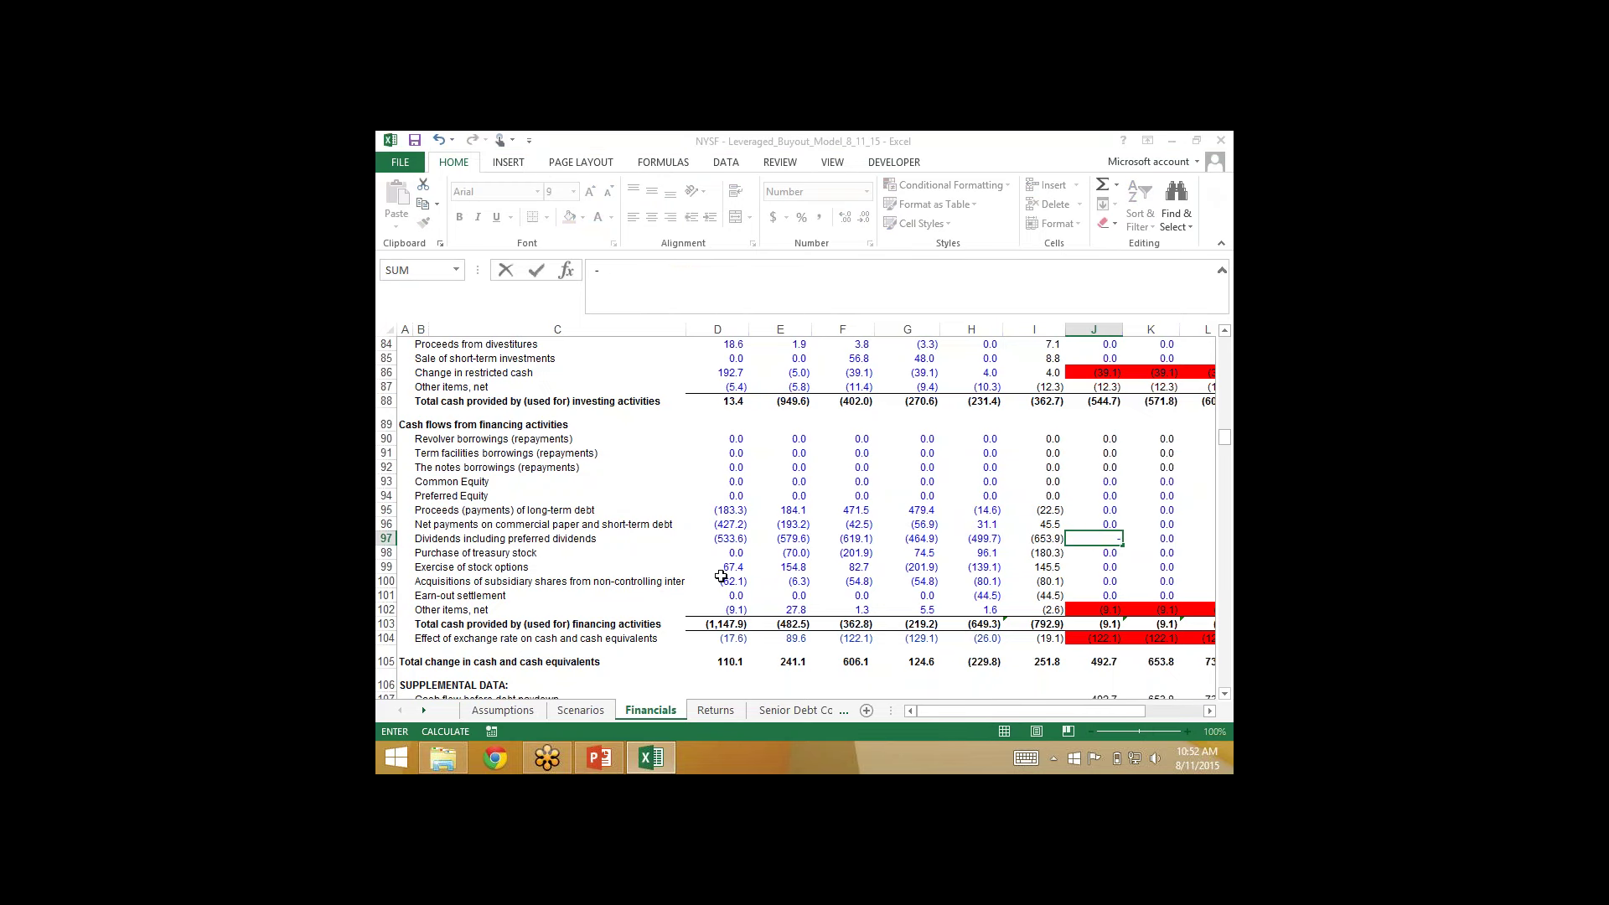
scroll(721, 575, up, 16)
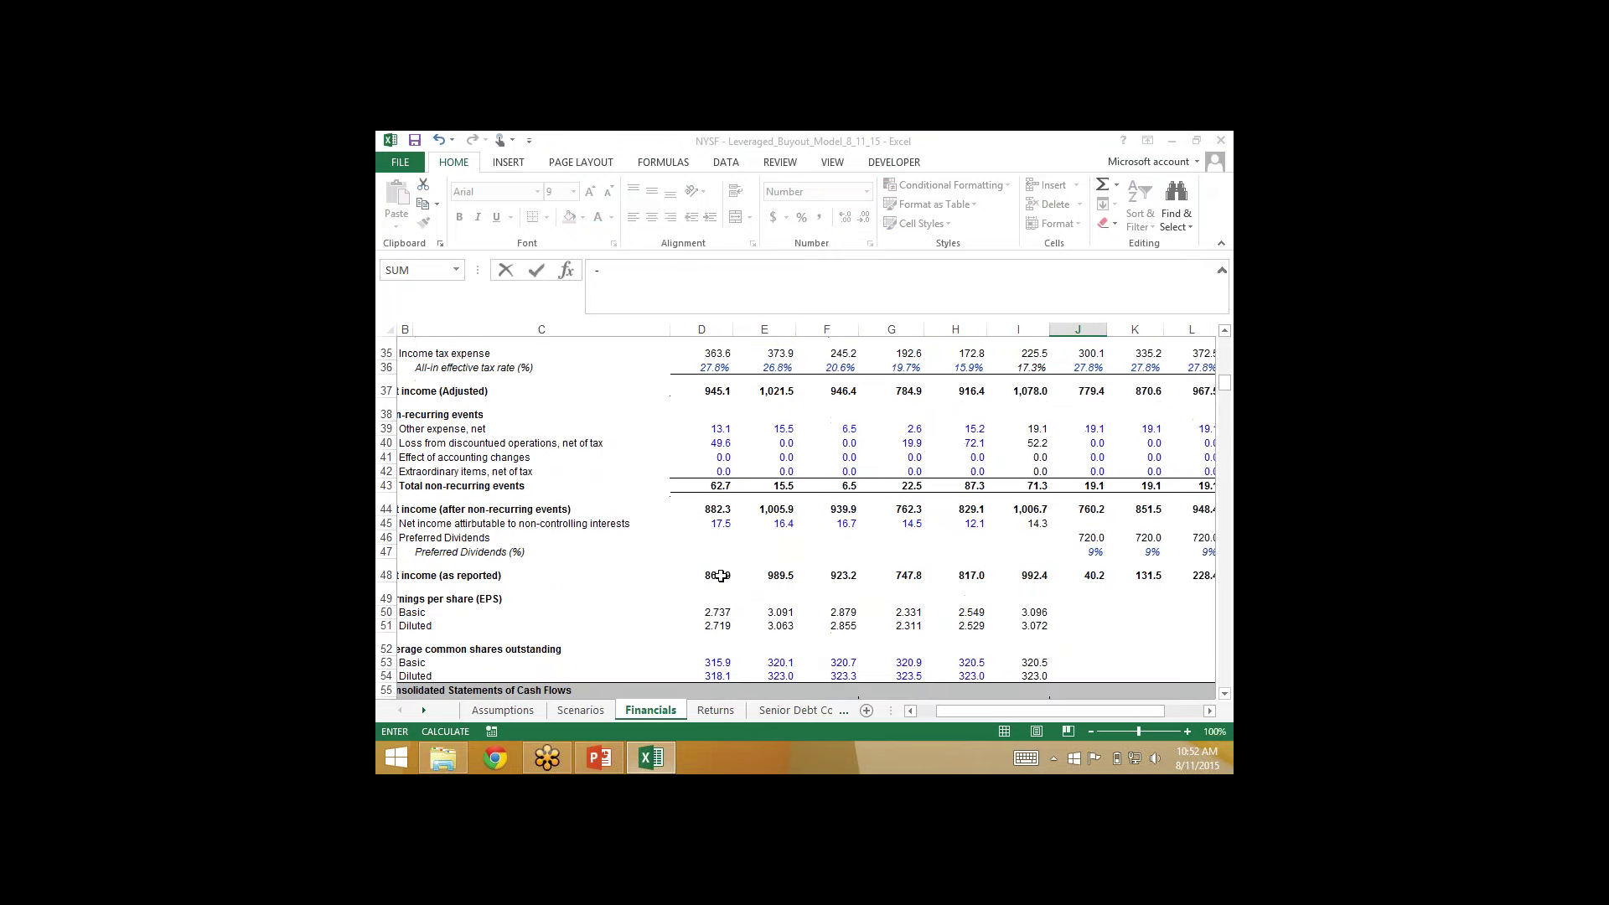
click(1093, 537)
key(Return)
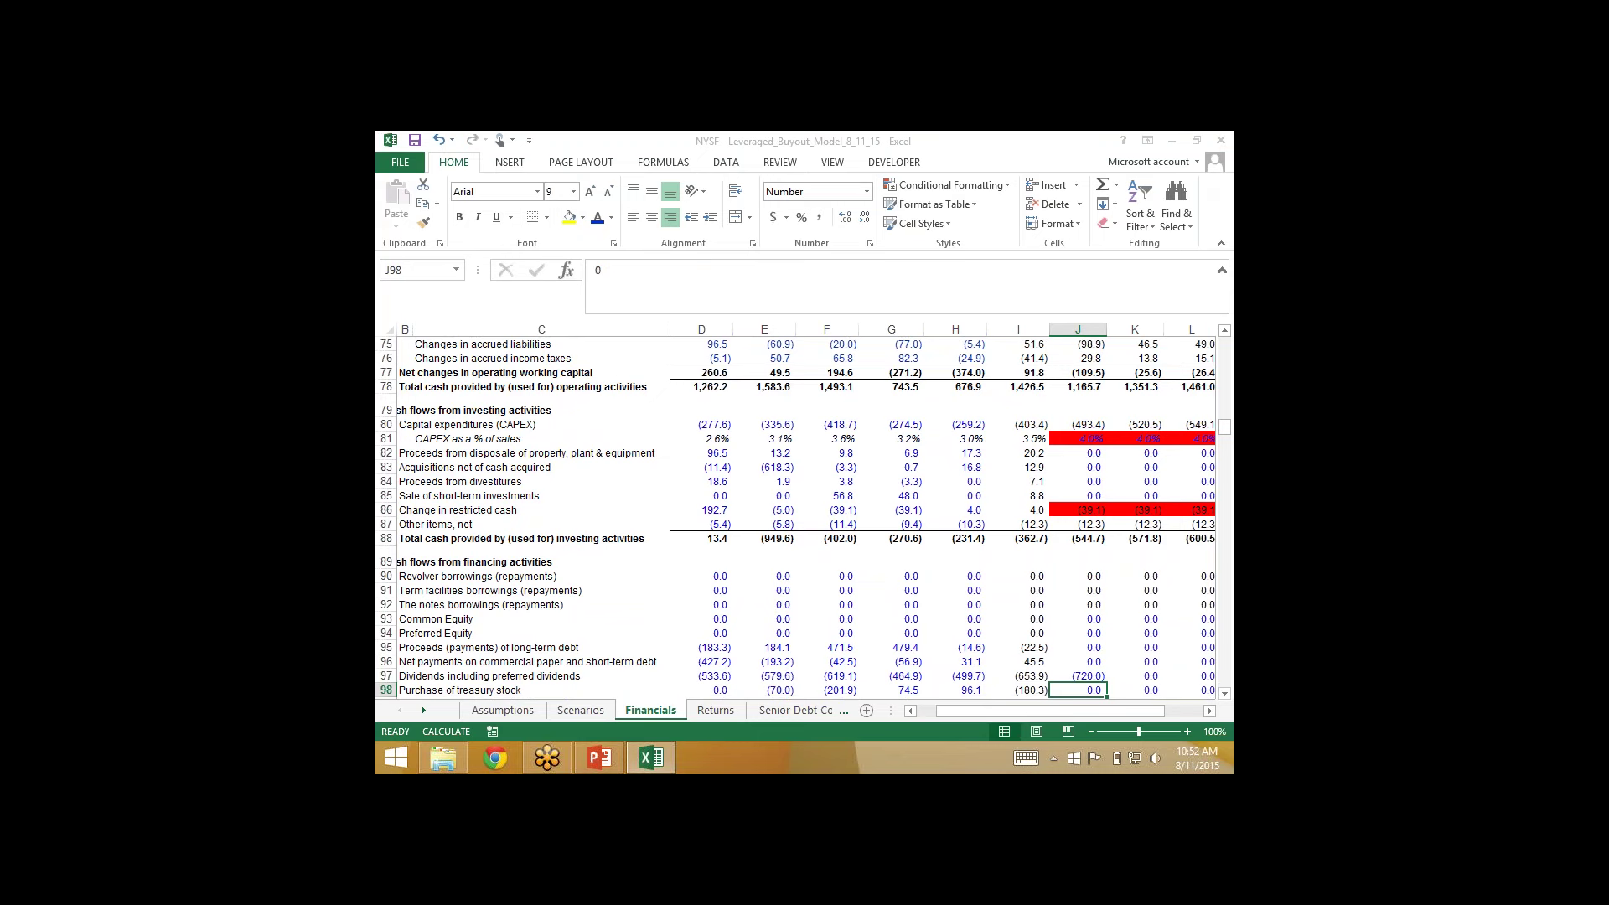
Step: Fill the dividends formula from J97 right through N97 and set the font color of these cells to black
click(1081, 677)
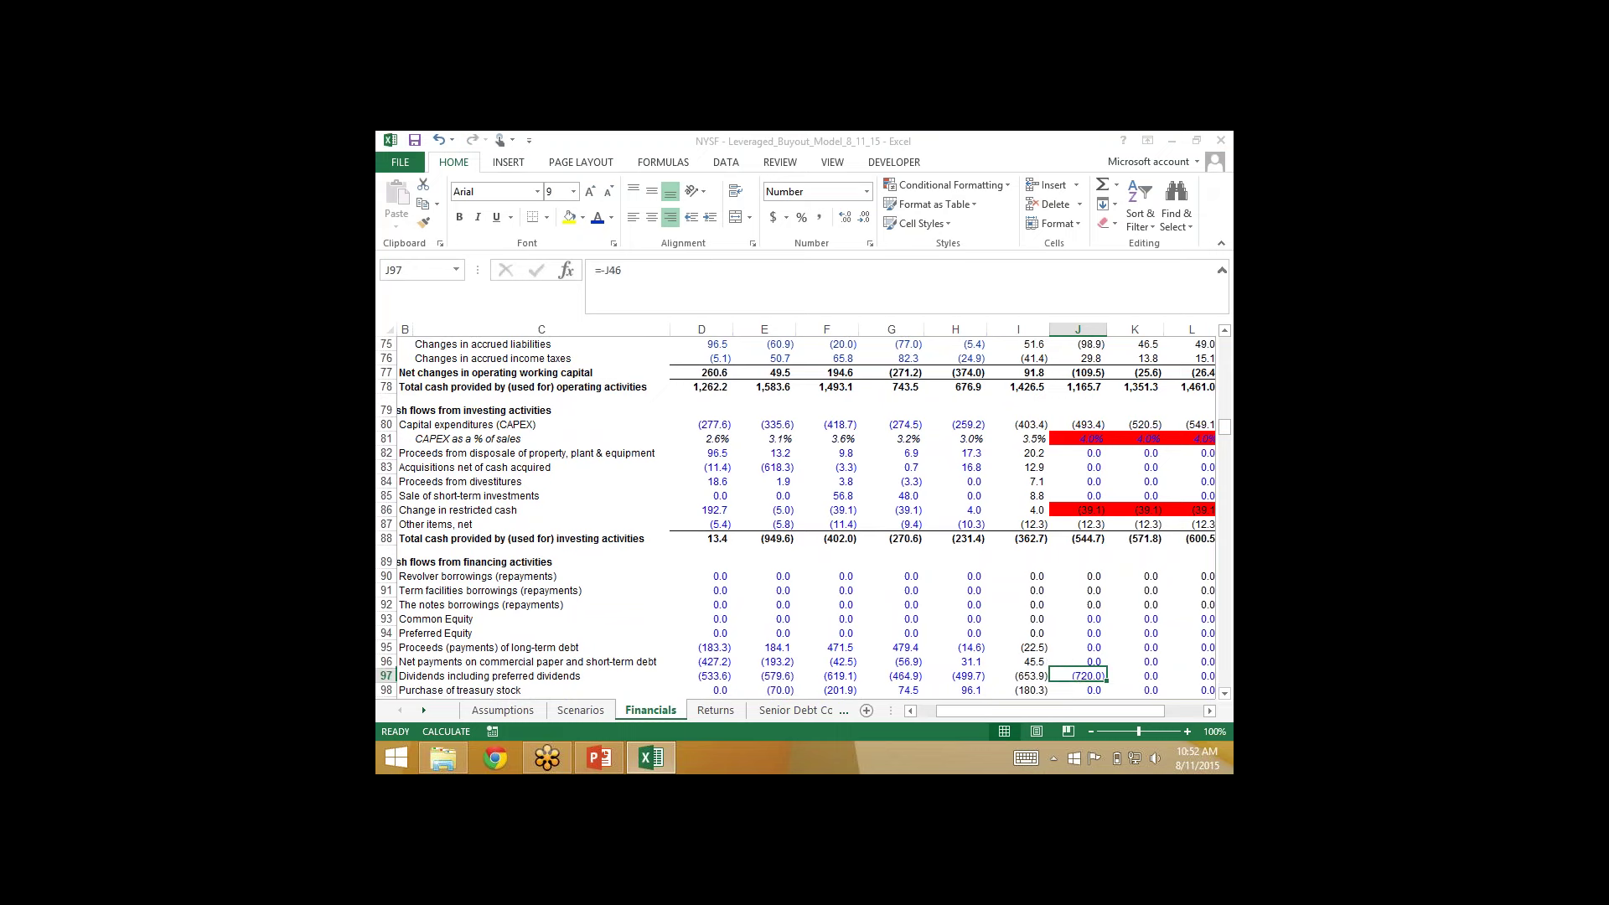
key(shift+Right)
key(shift+Right)
key(shift+Right)
key(shift+Right)
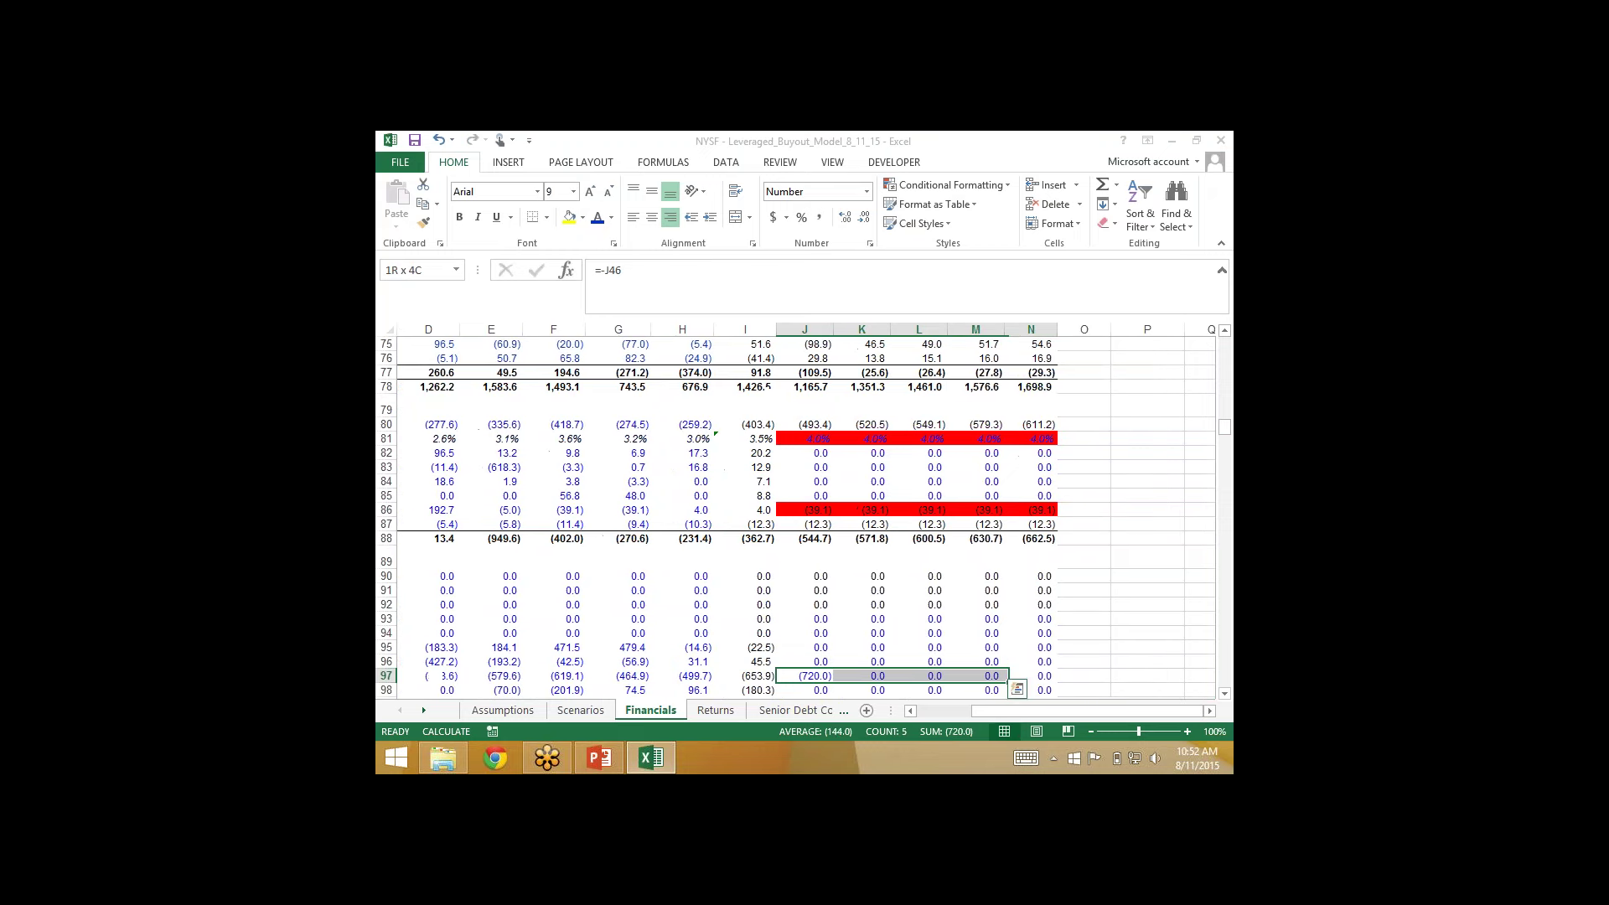
key(ctrl+r)
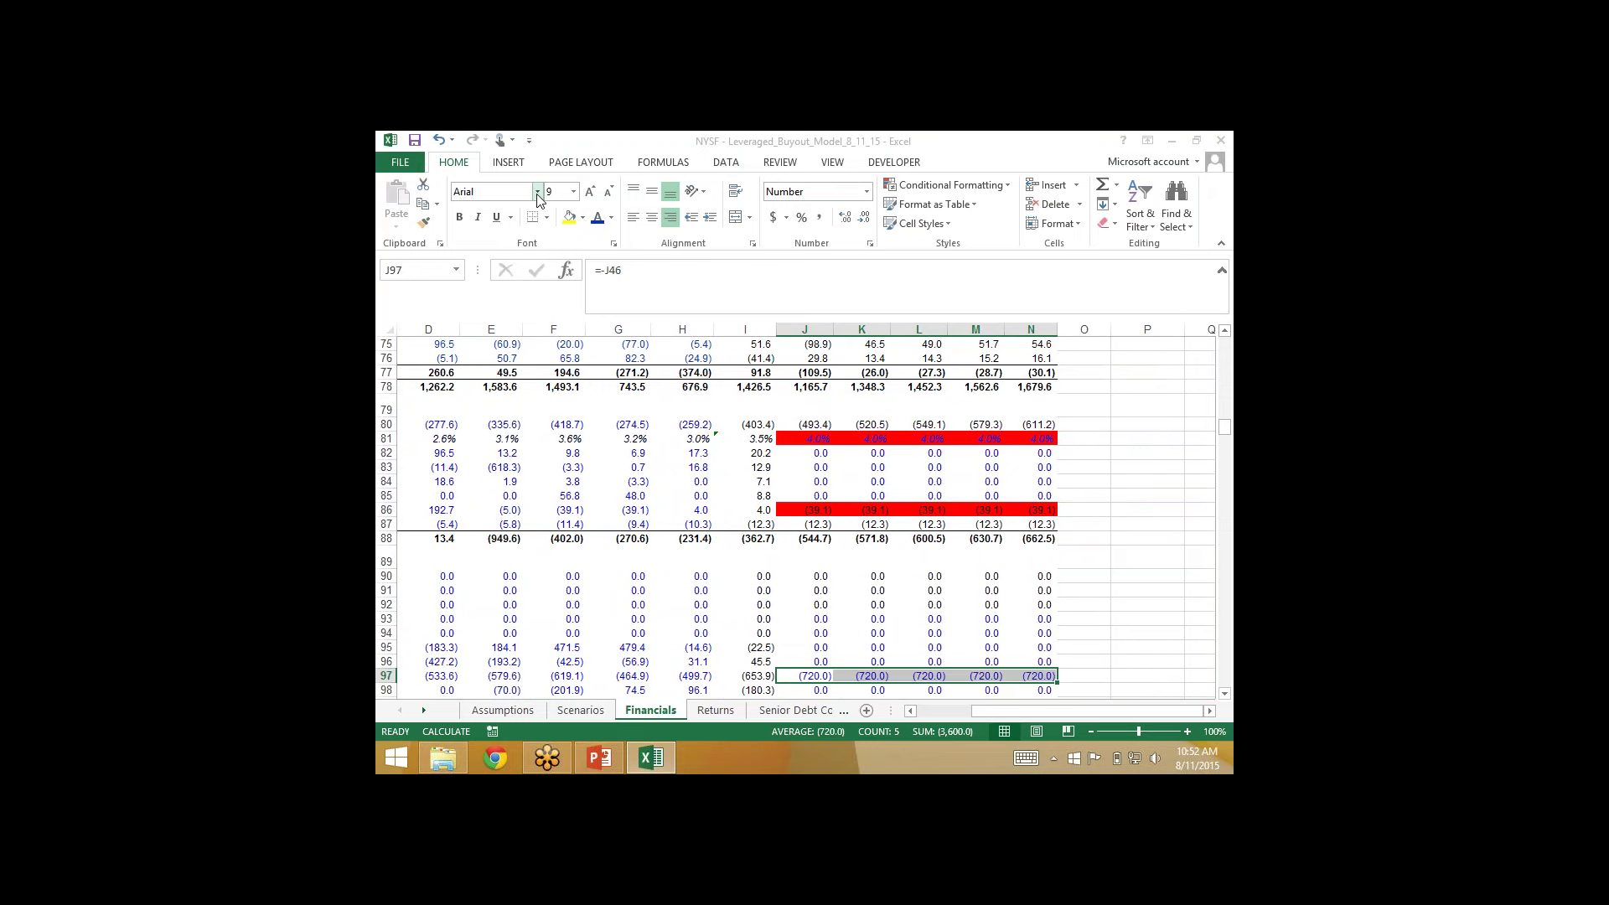
click(612, 220)
click(607, 248)
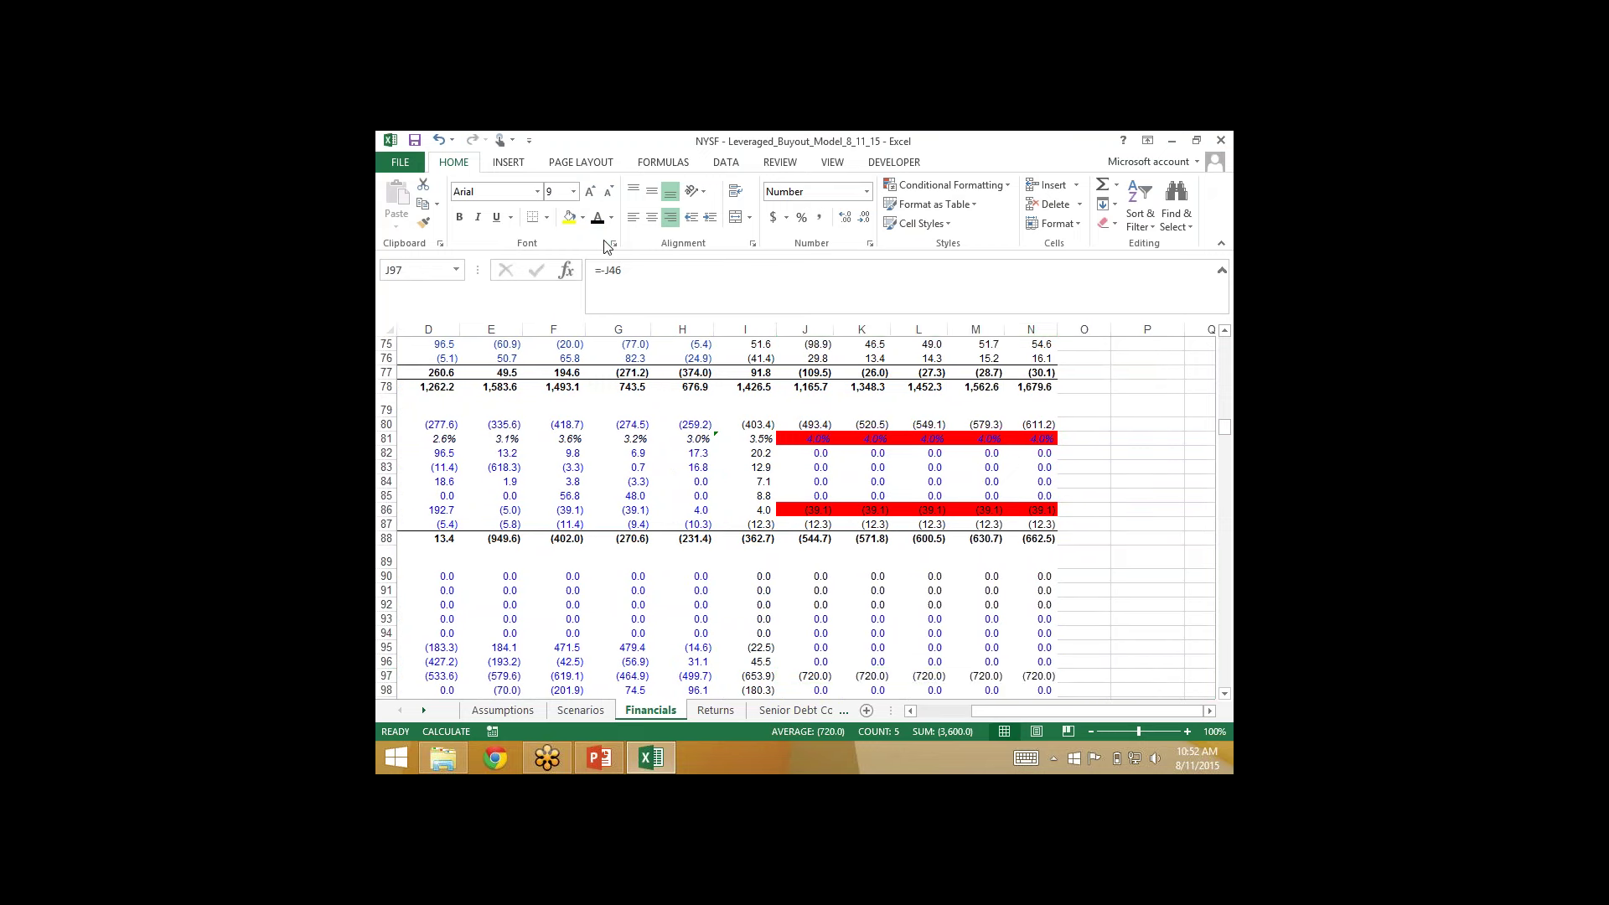
Step: Review the formula for 2014E Total change in cash and cash equivalents in J105
click(801, 676)
key(Down)
key(Down)
key(Down)
key(Down)
key(Down)
key(Down)
key(Down)
key(Down)
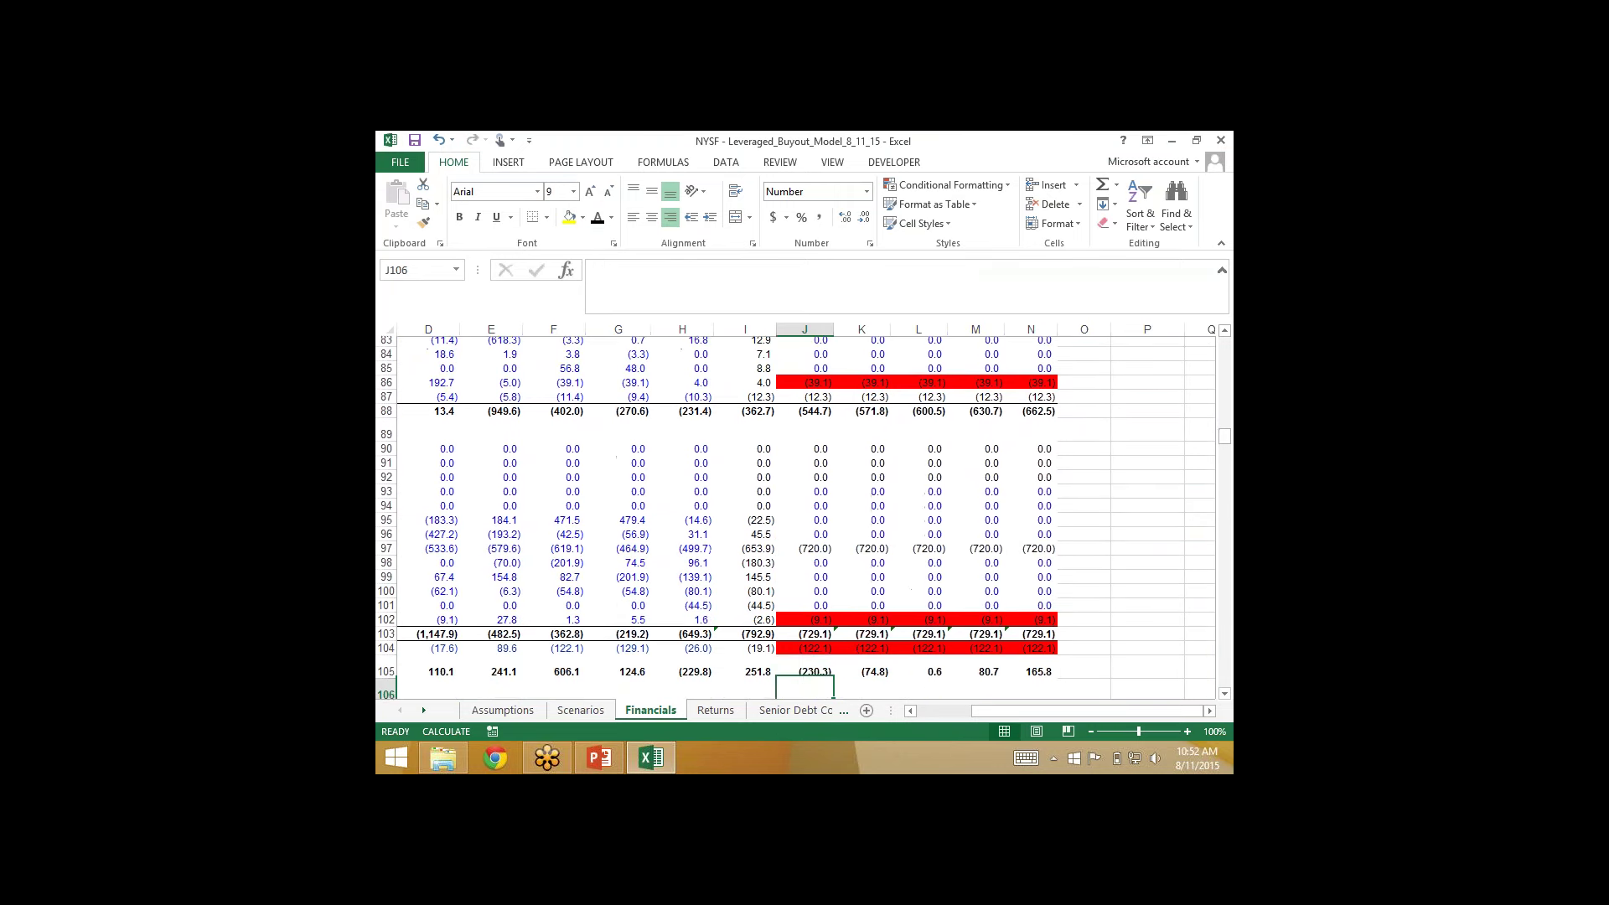
key(Right)
key(Left)
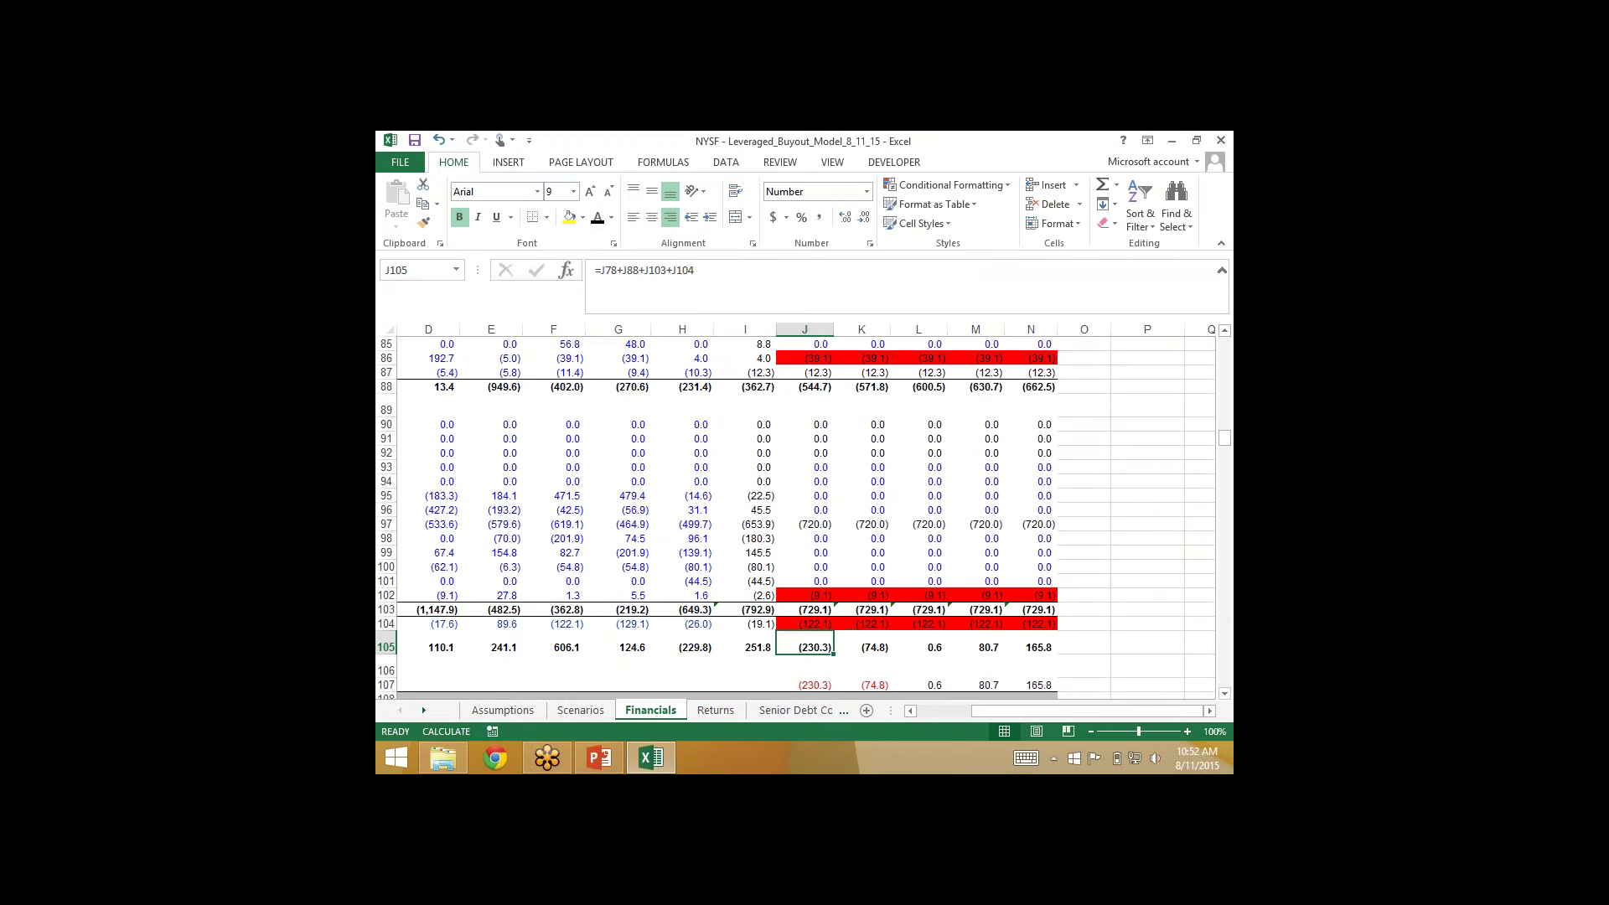
key(F2)
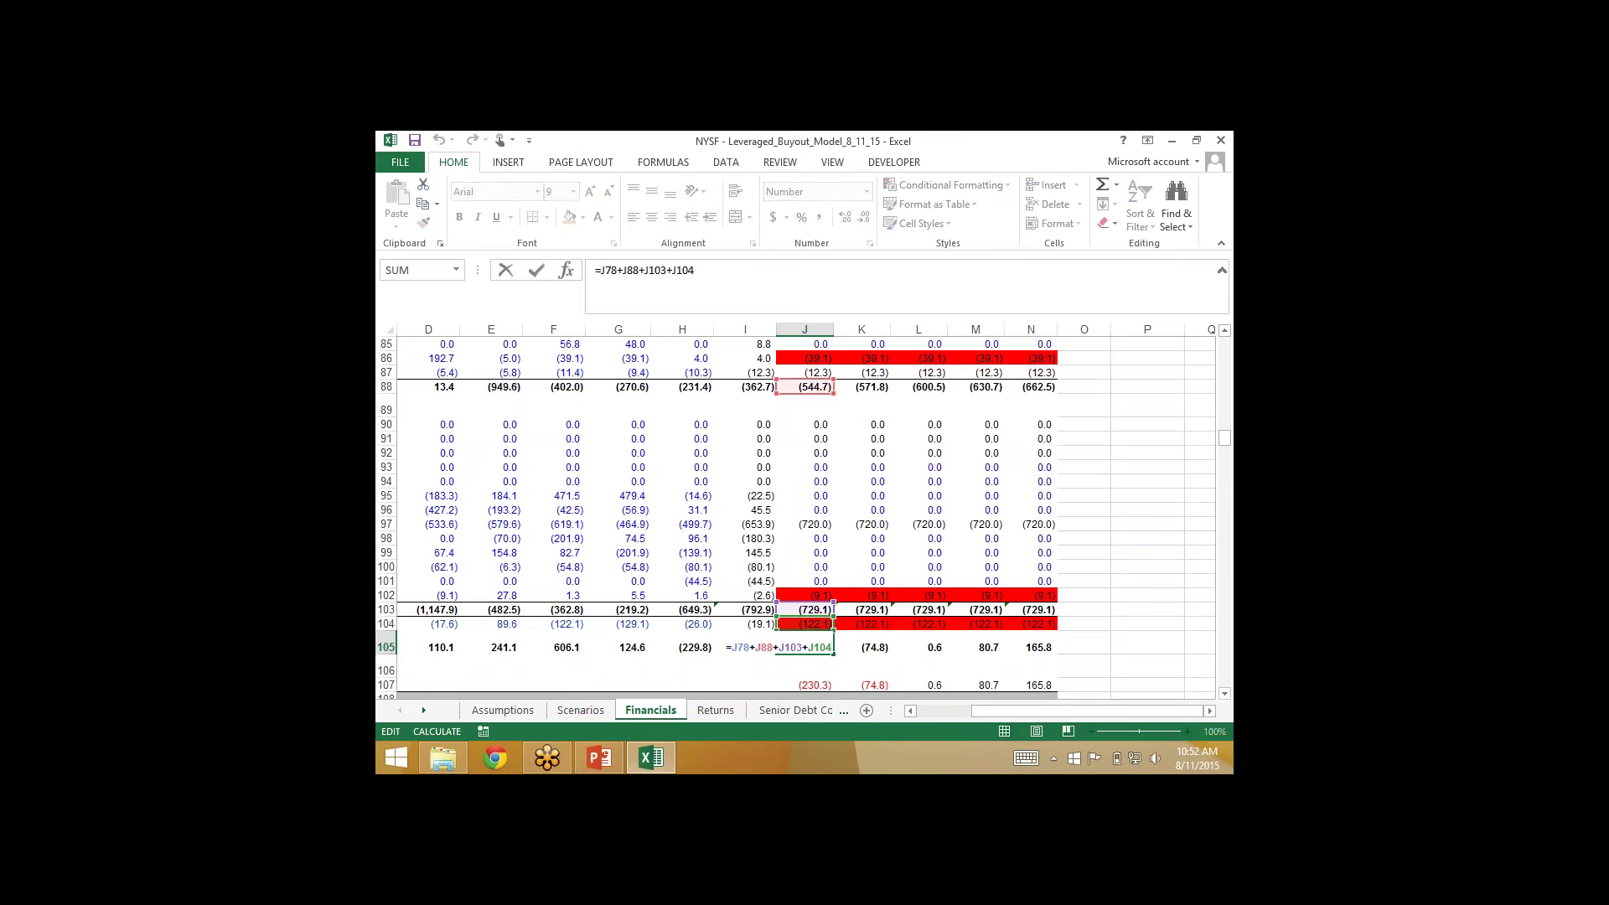
key(Escape)
Step: Review the Cash flow before debt paydown formula in J107 and compare the projected years along that row
key(Down)
key(Down)
key(F2)
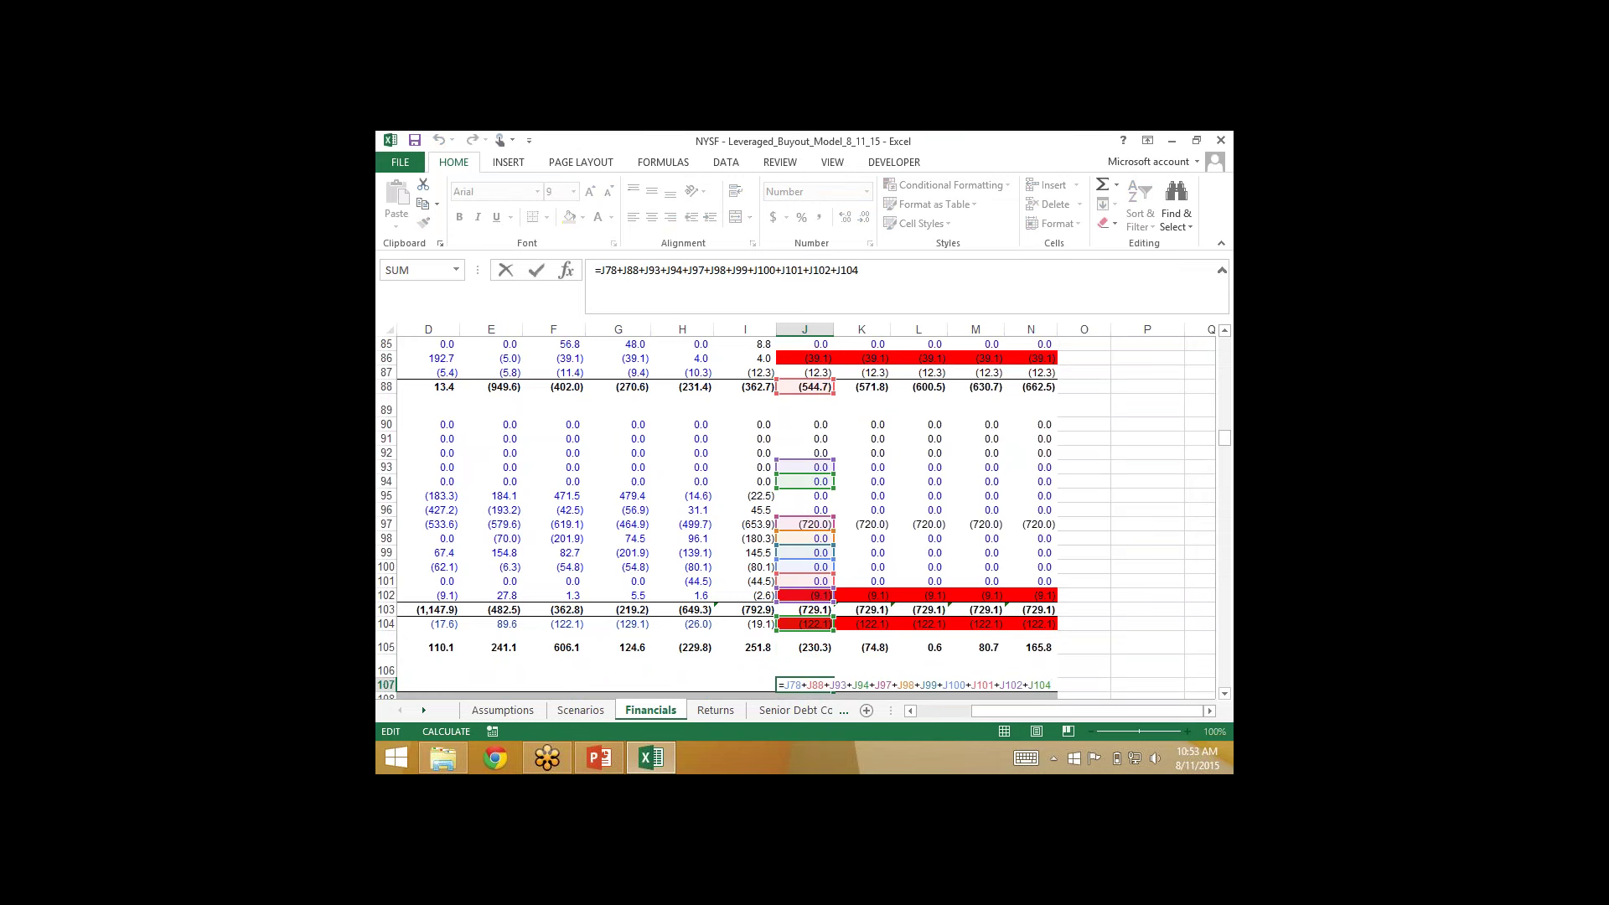
key(Escape)
key(Right)
key(Right)
key(Left)
key(Left)
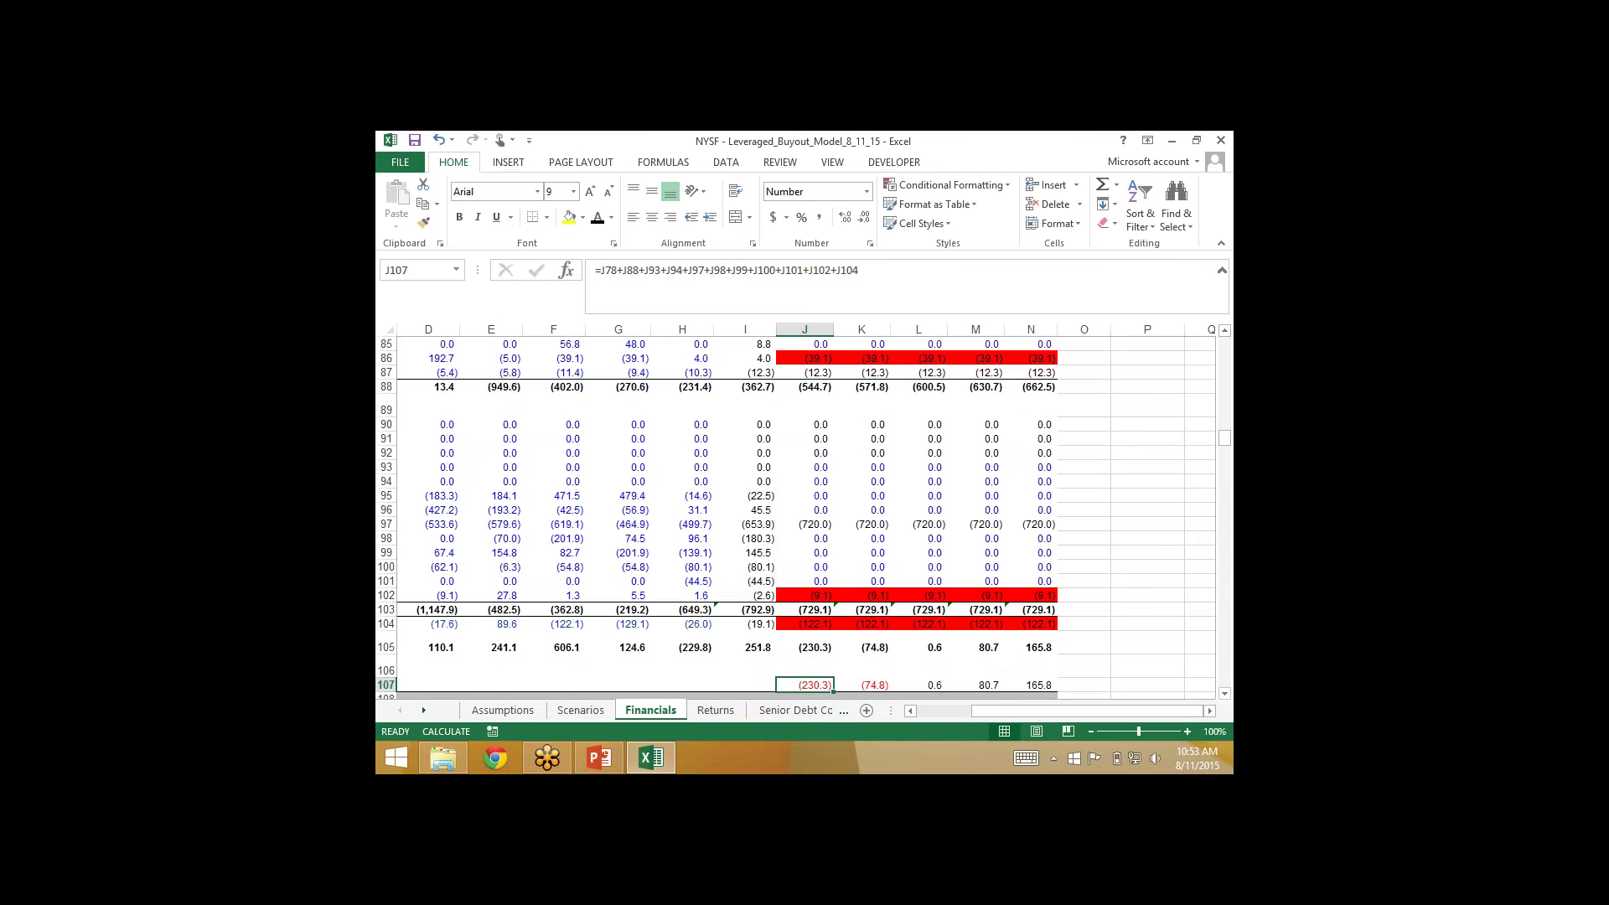
key(F2)
key(Escape)
Step: Check the projected balance sheet's cash line and its 2014E formula in J166
scroll(796, 511, down, 20)
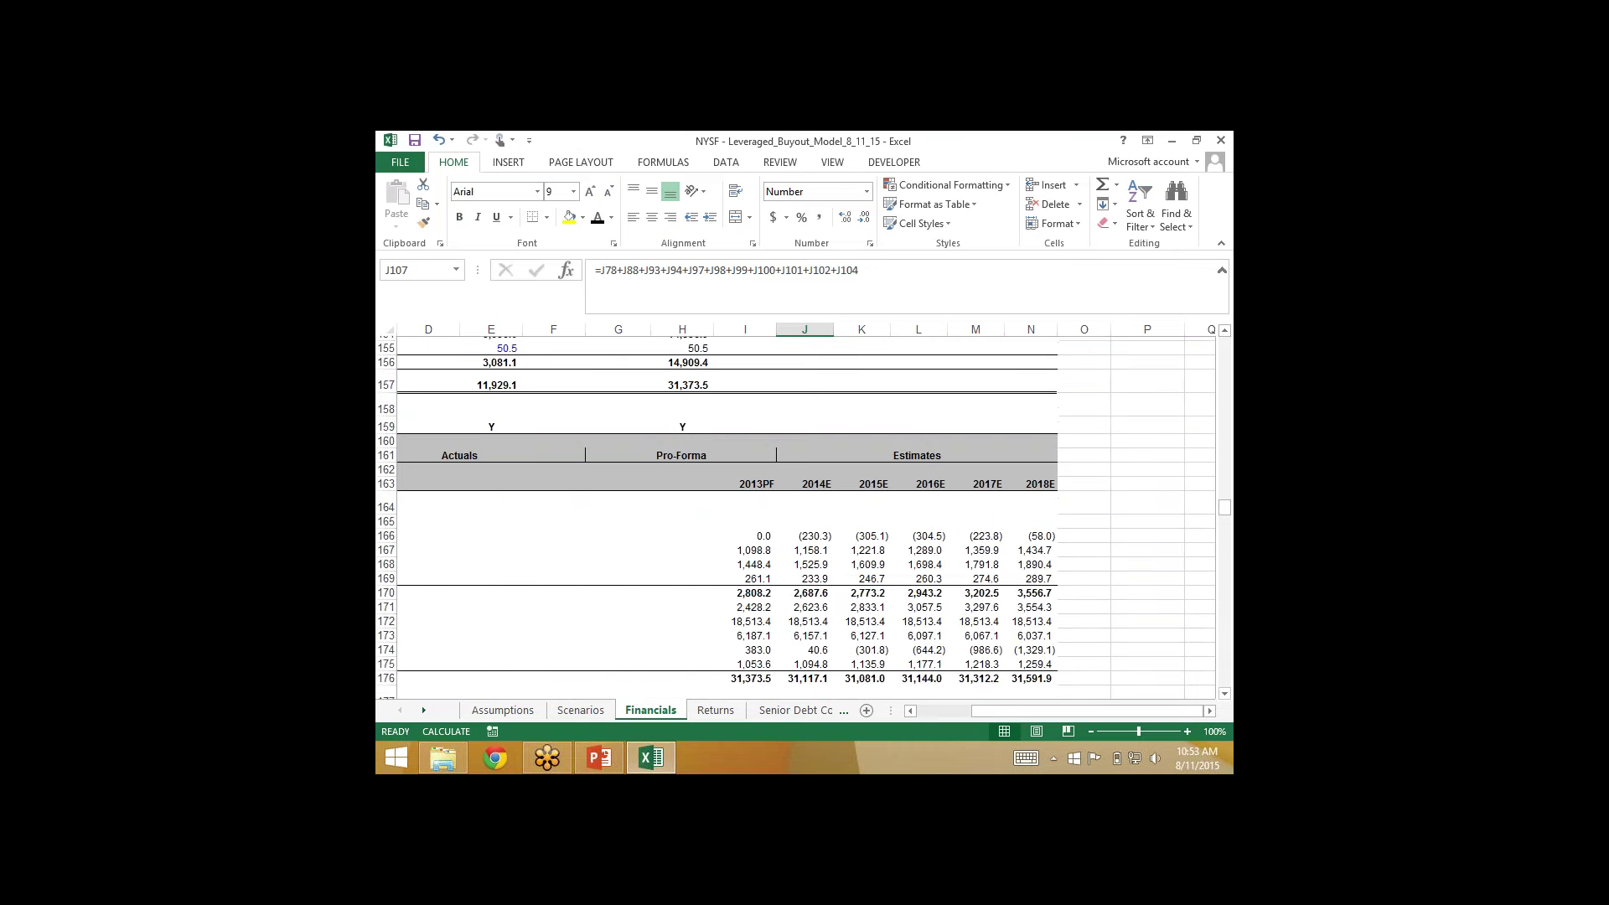
scroll(796, 511, up, 6)
scroll(796, 511, down, 8)
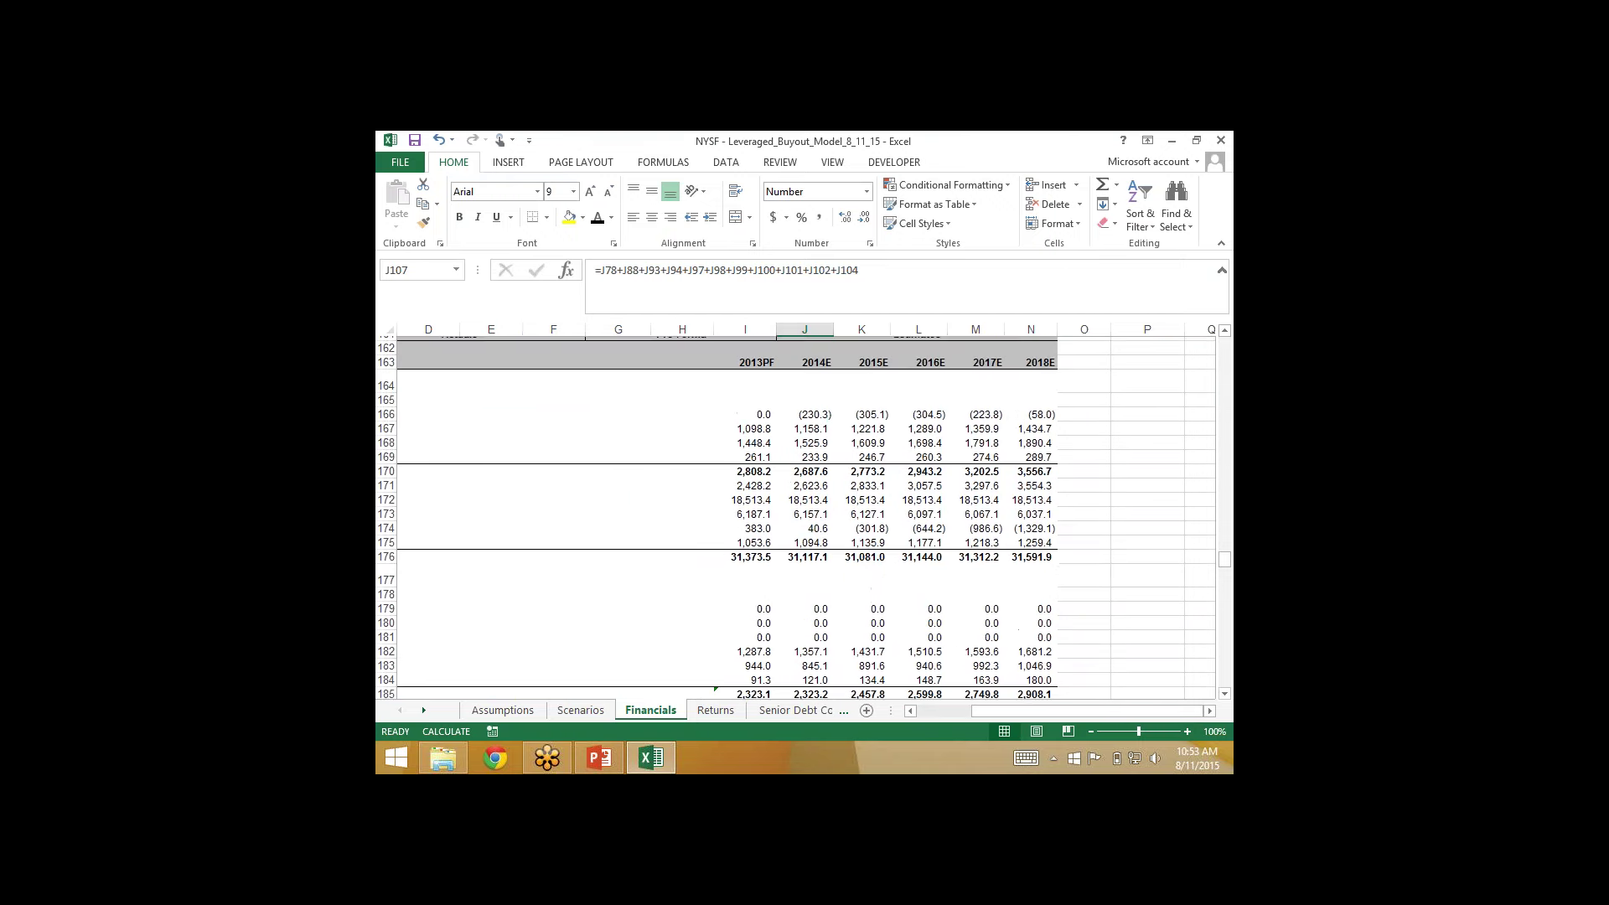
click(809, 413)
Step: Set the revolver switch in I262 of the debt schedule to 1
scroll(796, 511, down, 20)
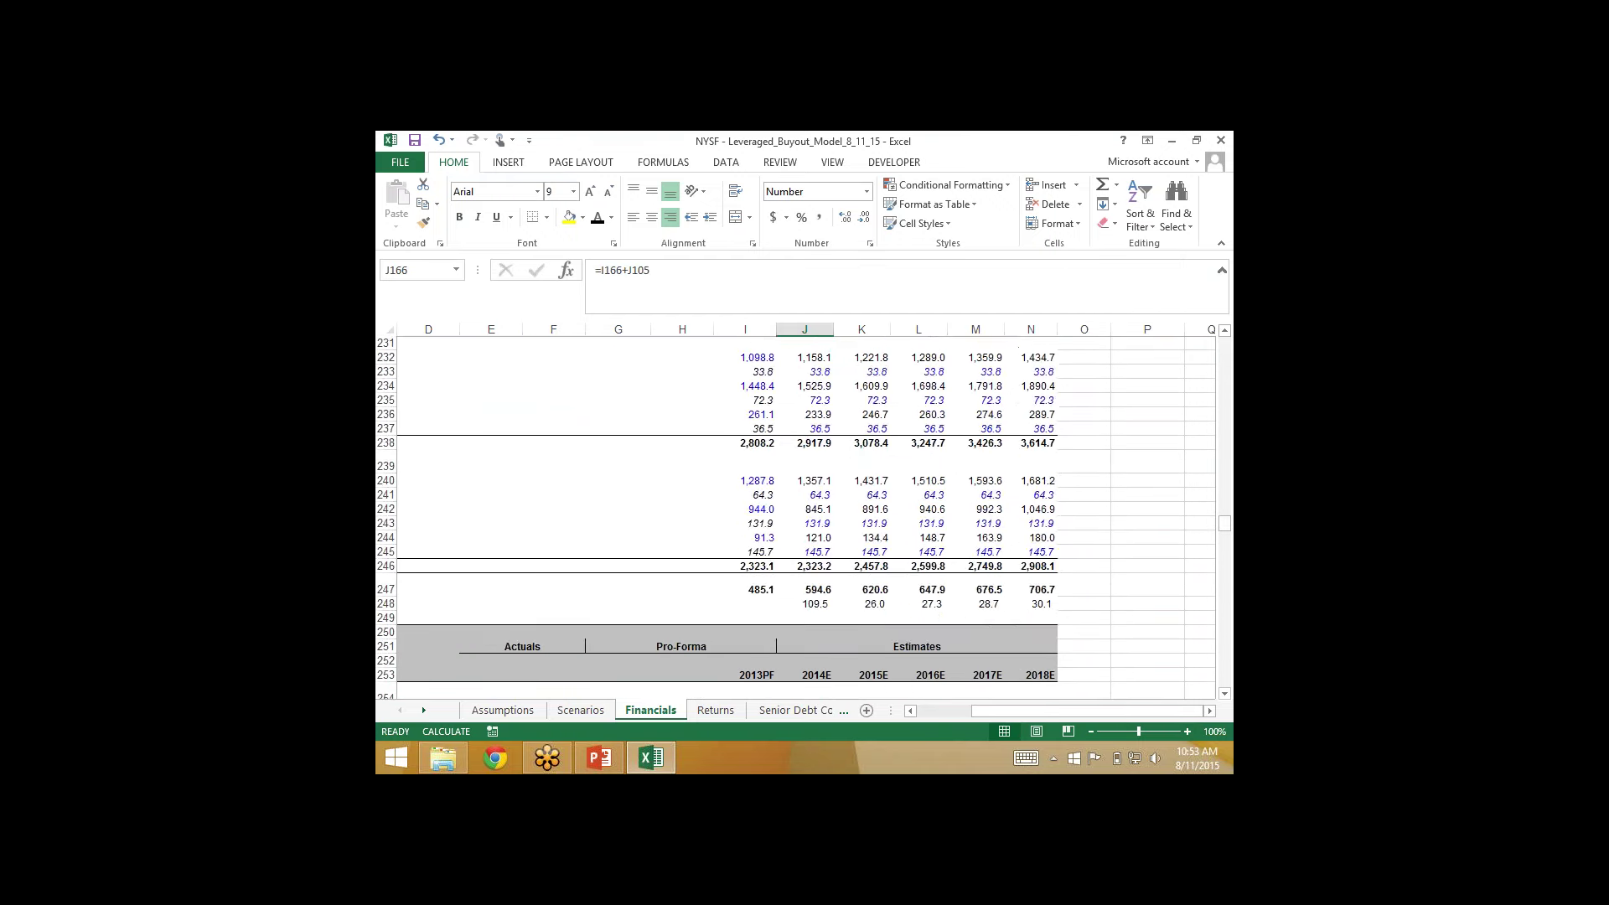
scroll(796, 511, down, 7)
click(745, 518)
text(0)
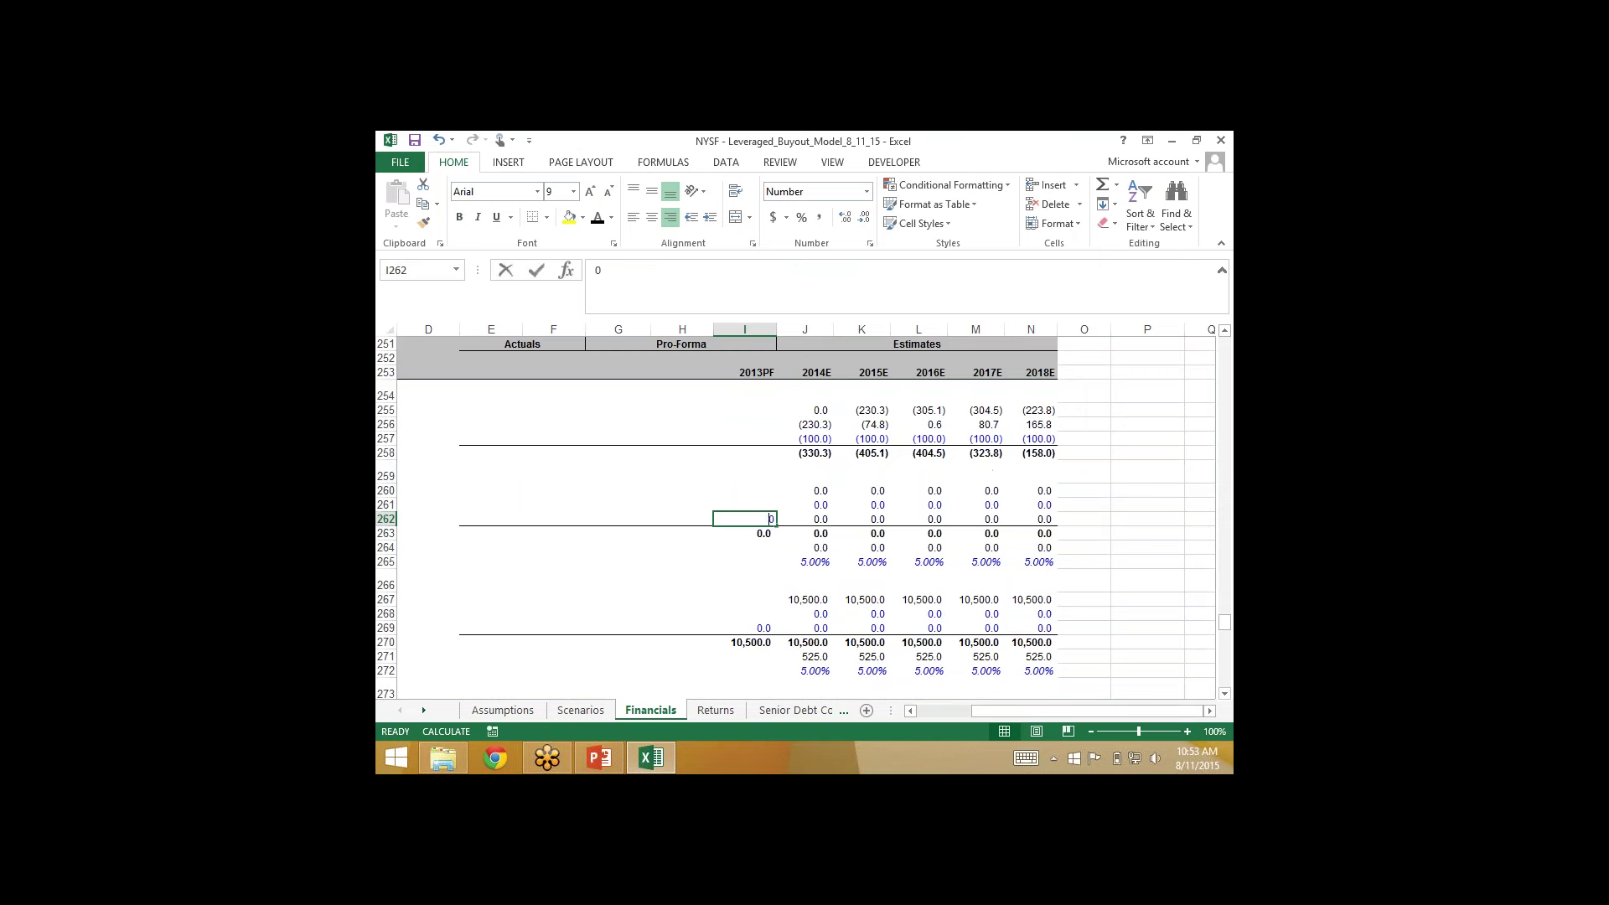
key(Return)
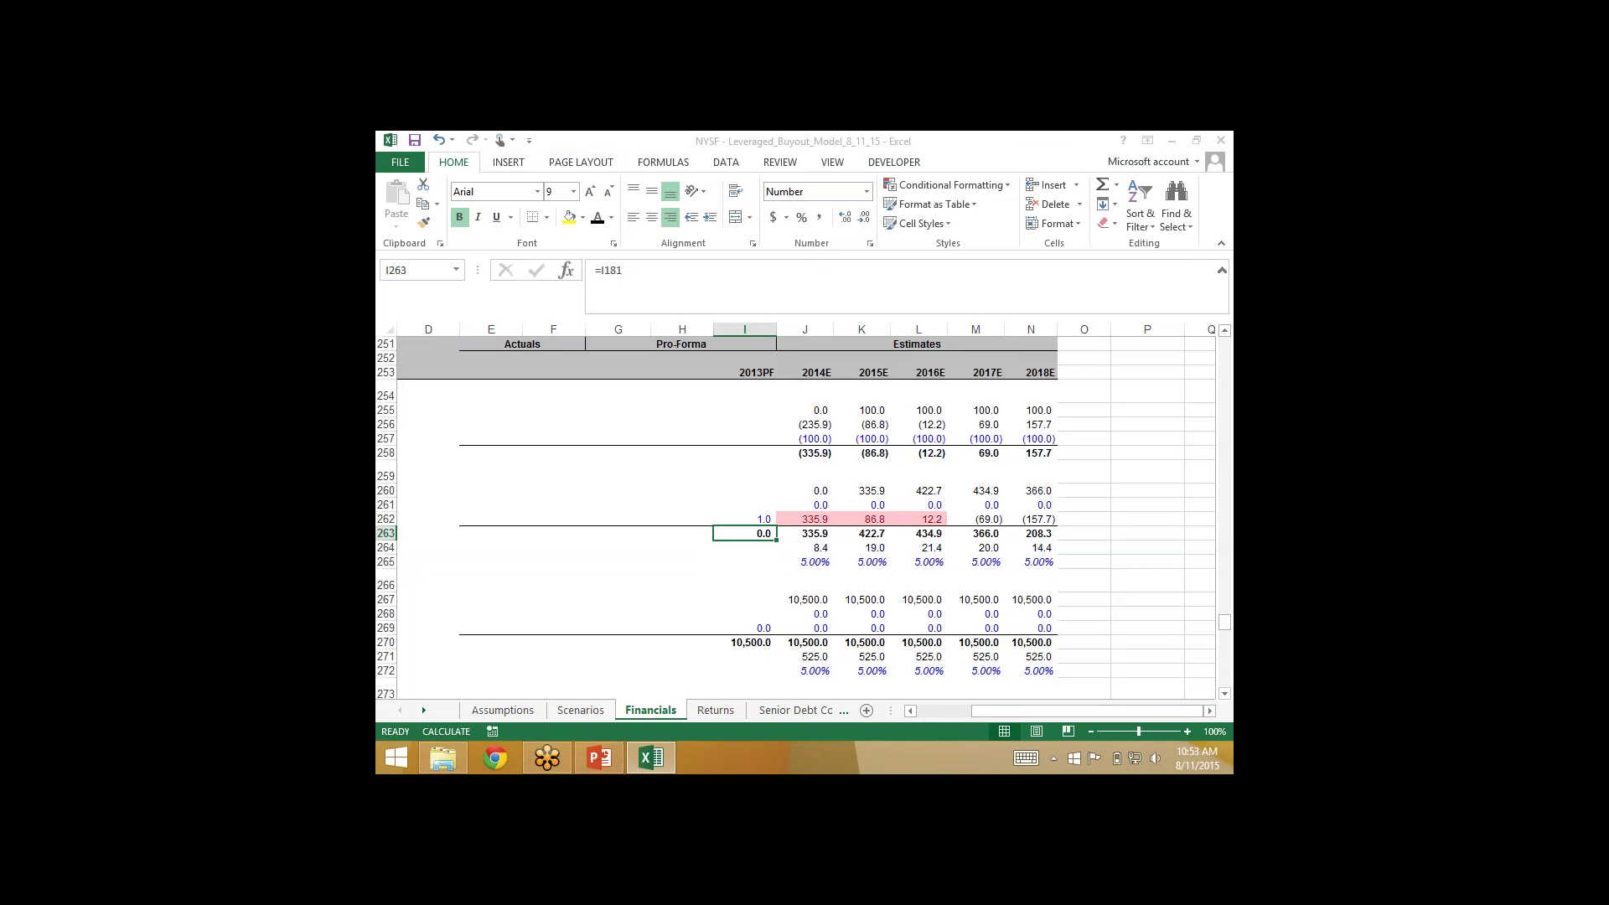
Step: Add a Greater Than 0 conditional formatting rule with Light Red Fill with Dark Red Text to J262
click(813, 518)
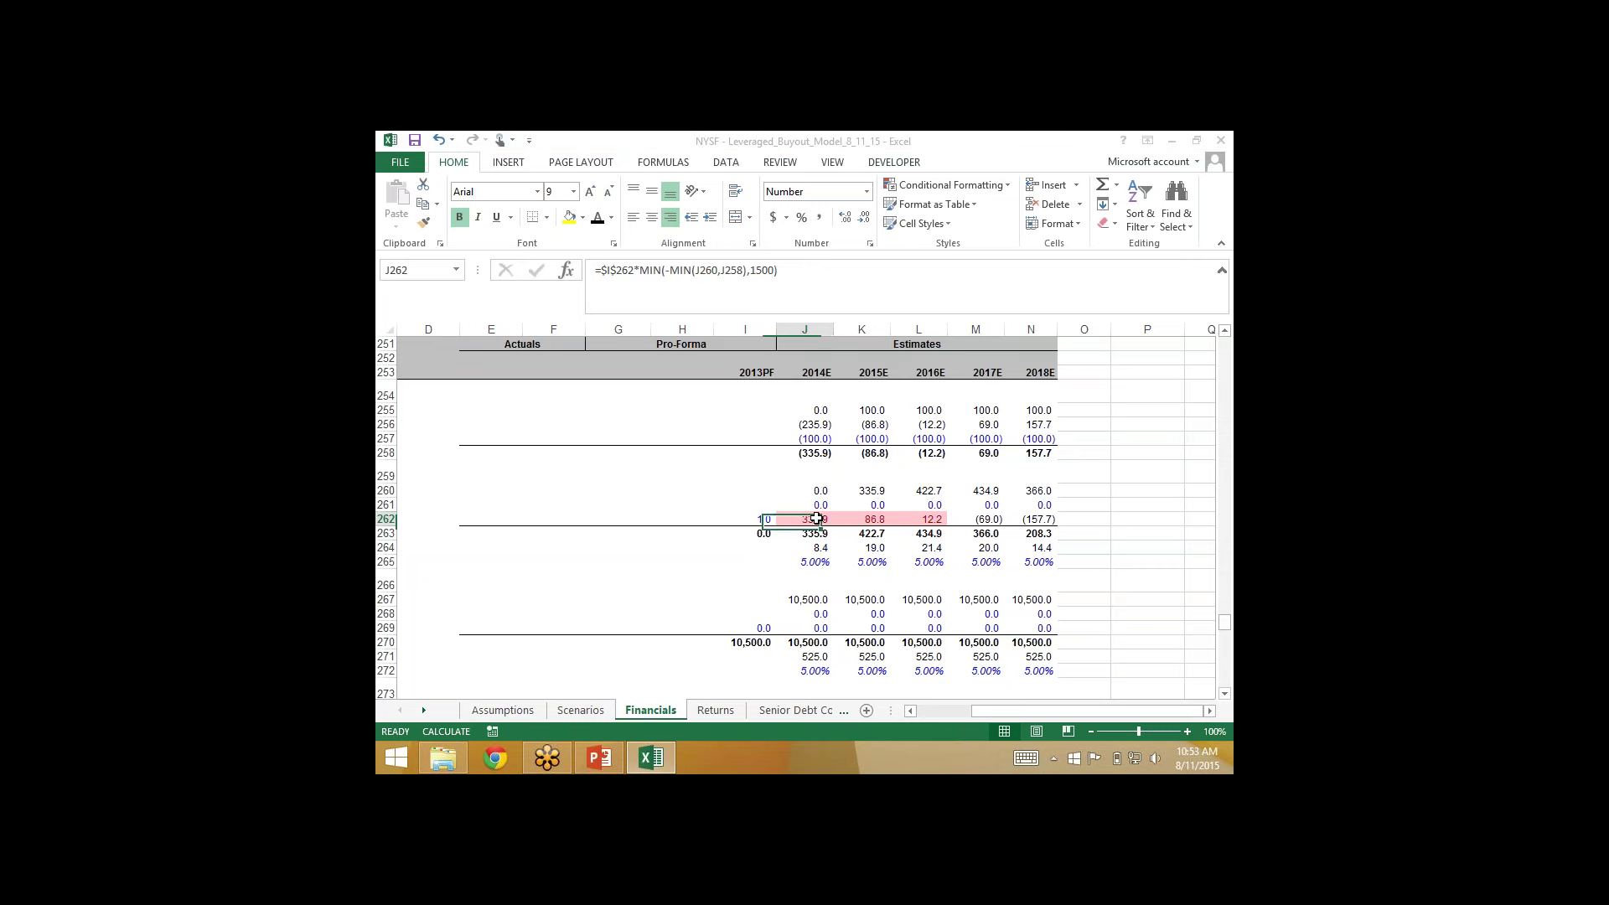
click(915, 185)
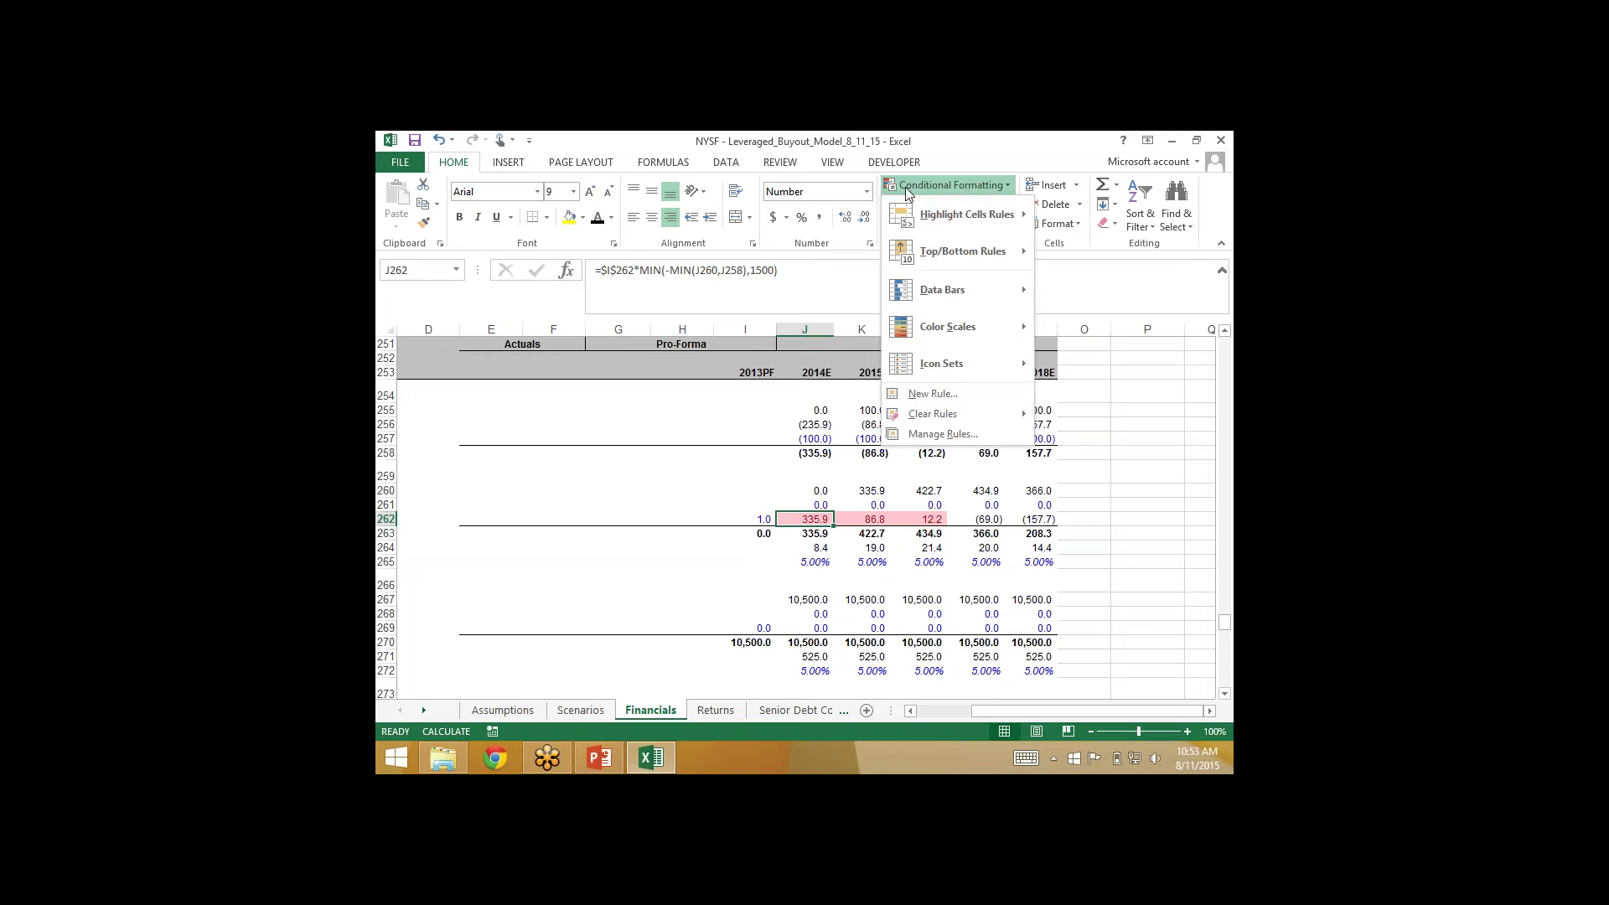
mouse_move(928, 215)
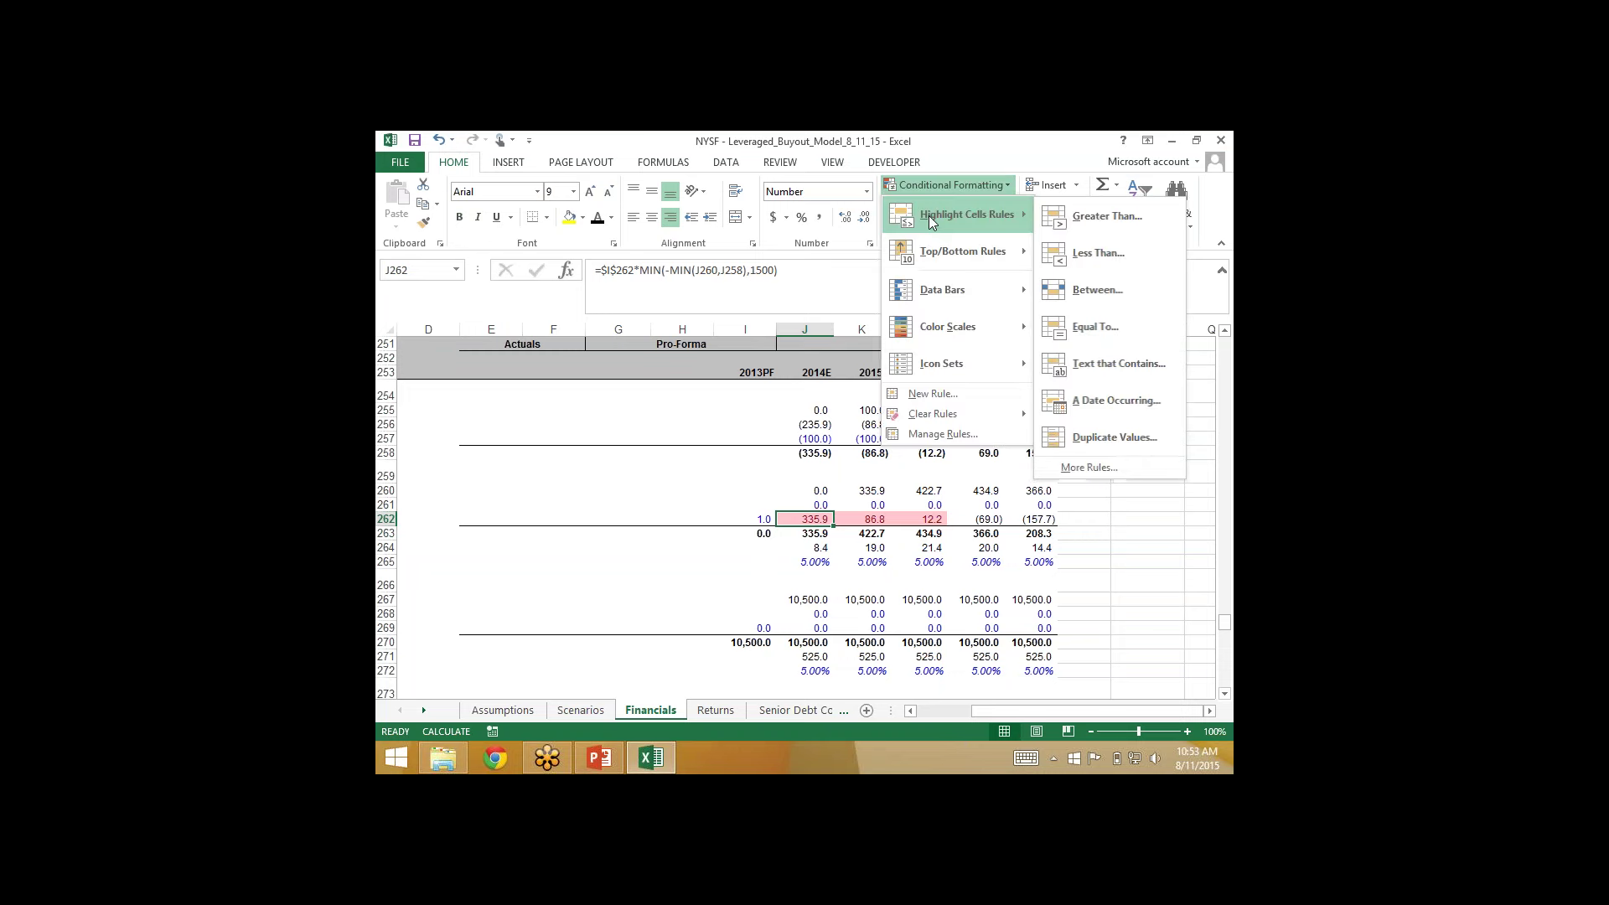
click(1113, 217)
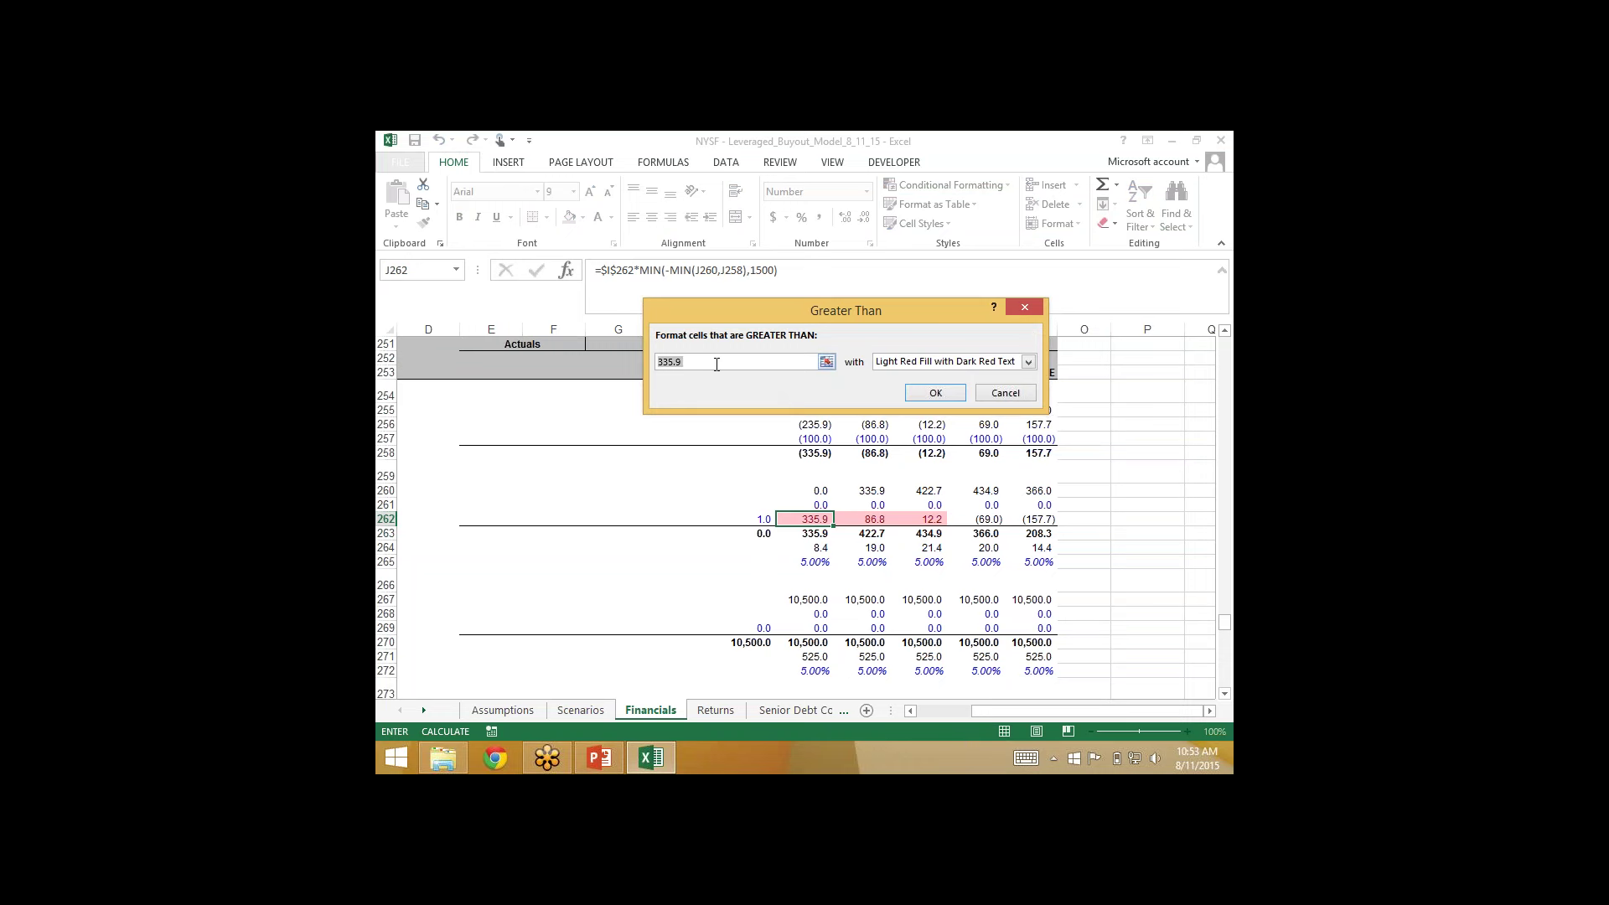
text(0)
click(989, 362)
click(932, 393)
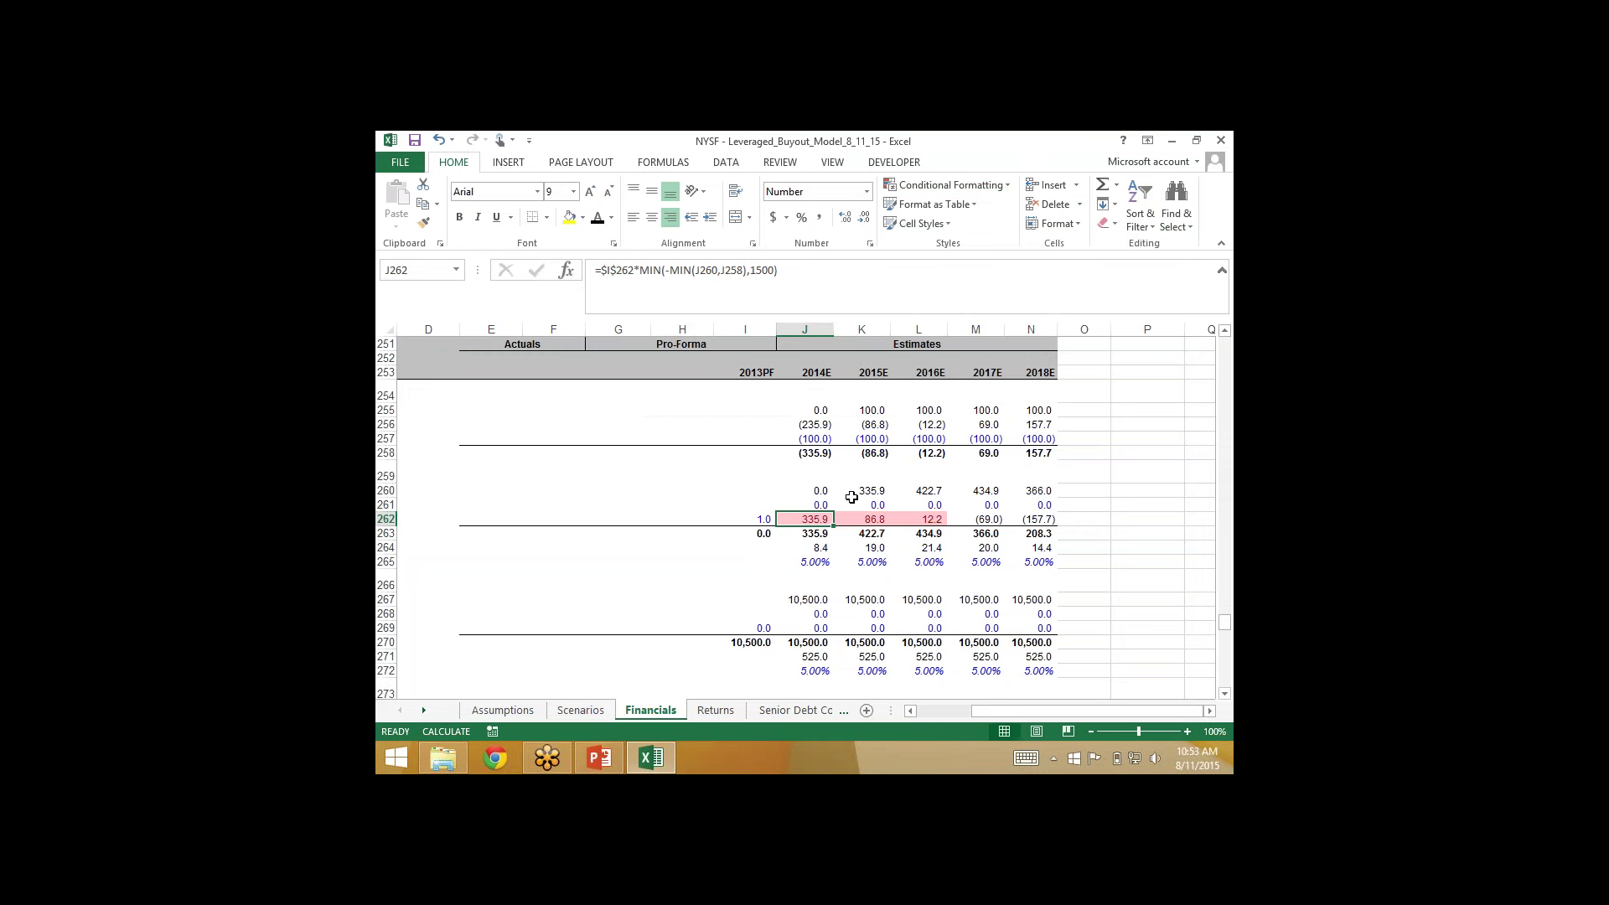
Step: Examine the 2014E debt schedule column from the revolver in J262 down to J274
key(Down)
key(Down)
key(Down)
key(Down)
key(Down)
key(Down)
key(Down)
key(Down)
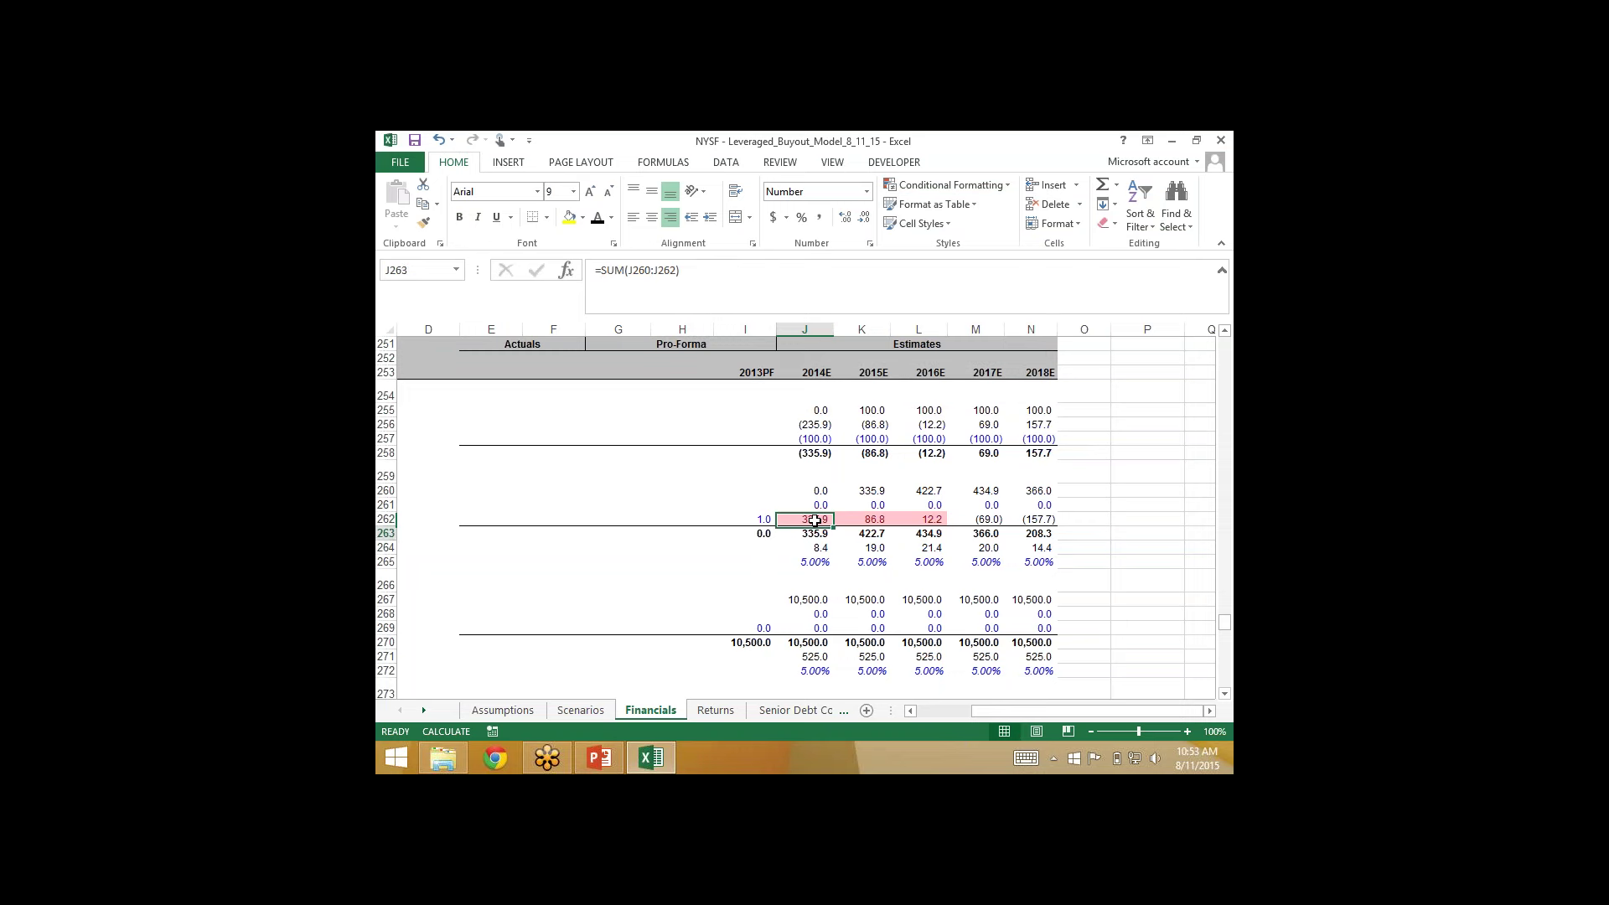
key(Down)
key(Down)
key(Down)
key(Down)
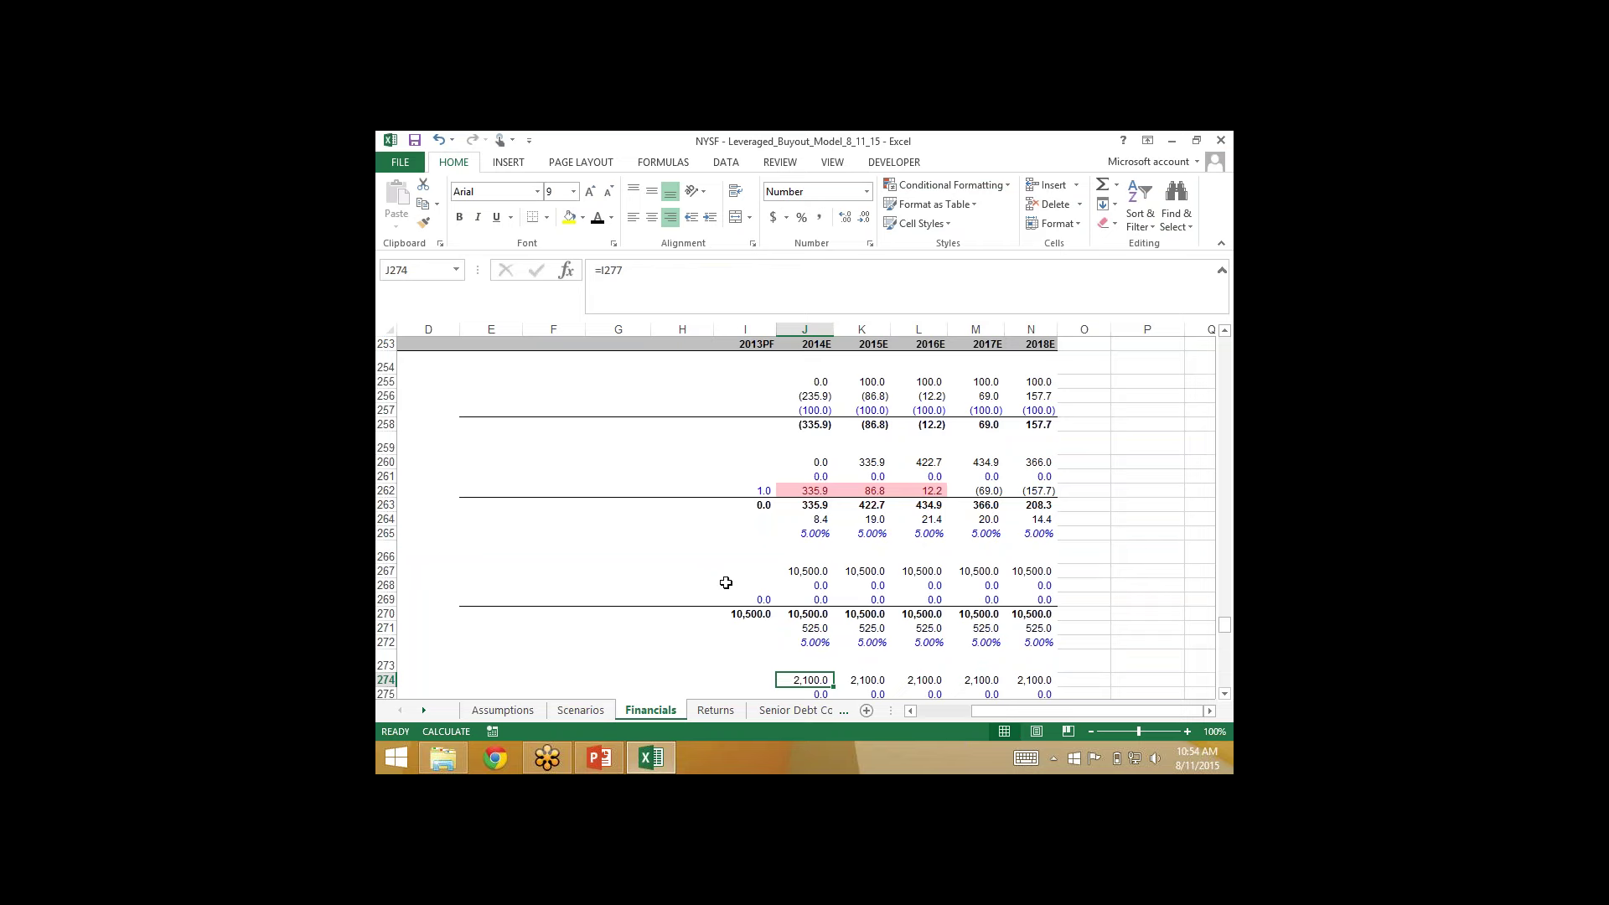
Step: Examine the projected balance sheet's liabilities and shareholder's equity, including retained earnings and the accumulated other comprehensive loss formula in J201
scroll(726, 583, up, 20)
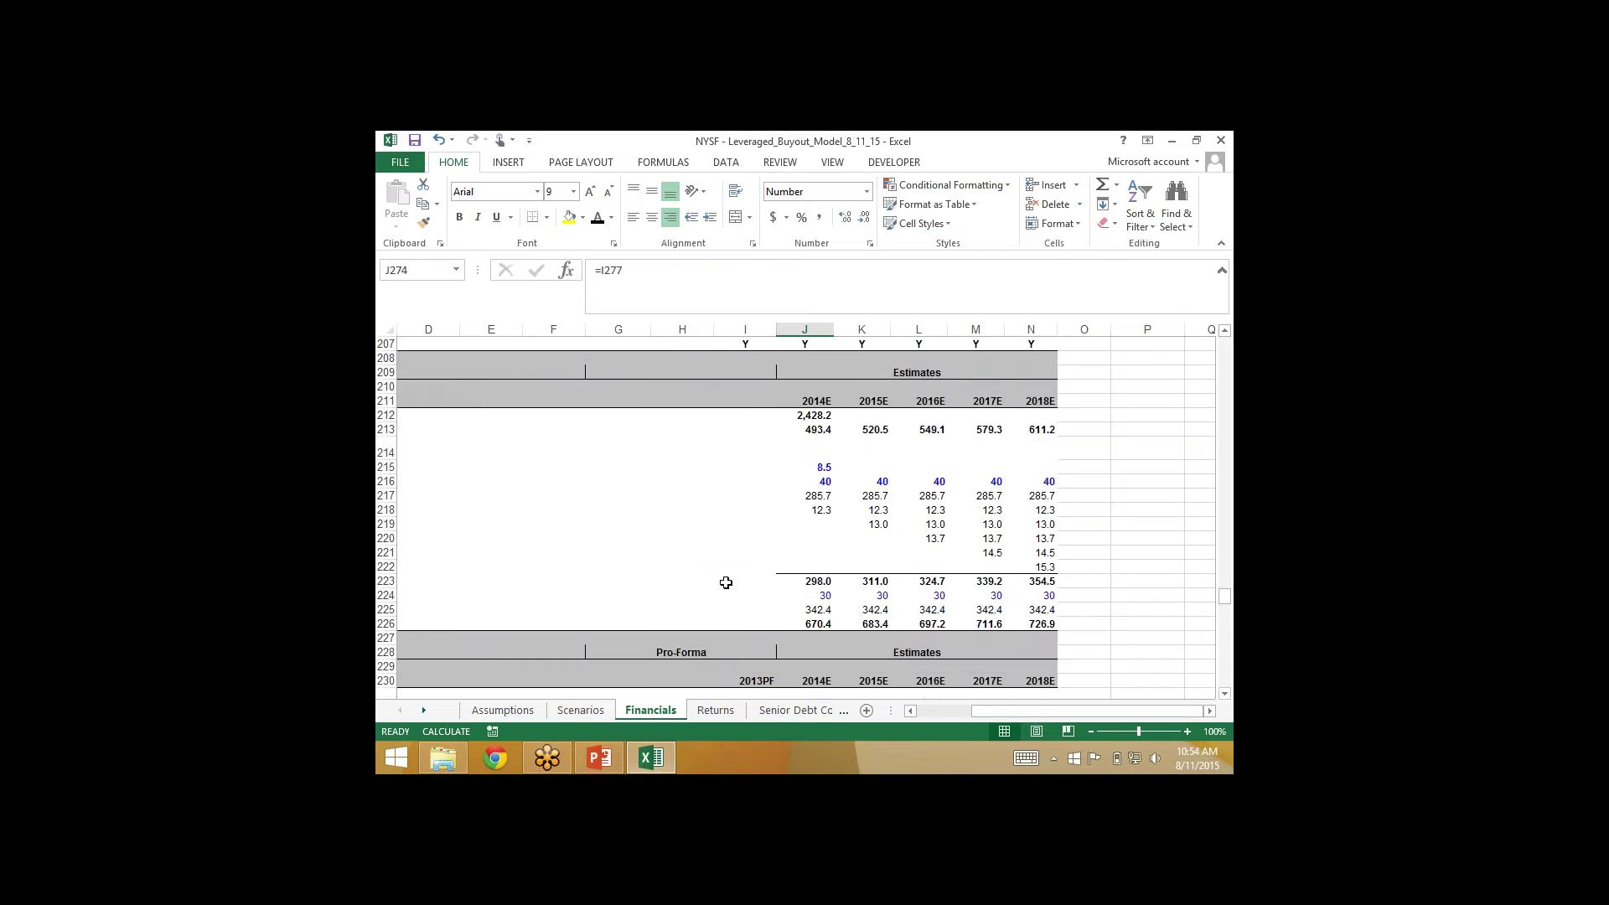
scroll(725, 583, up, 4)
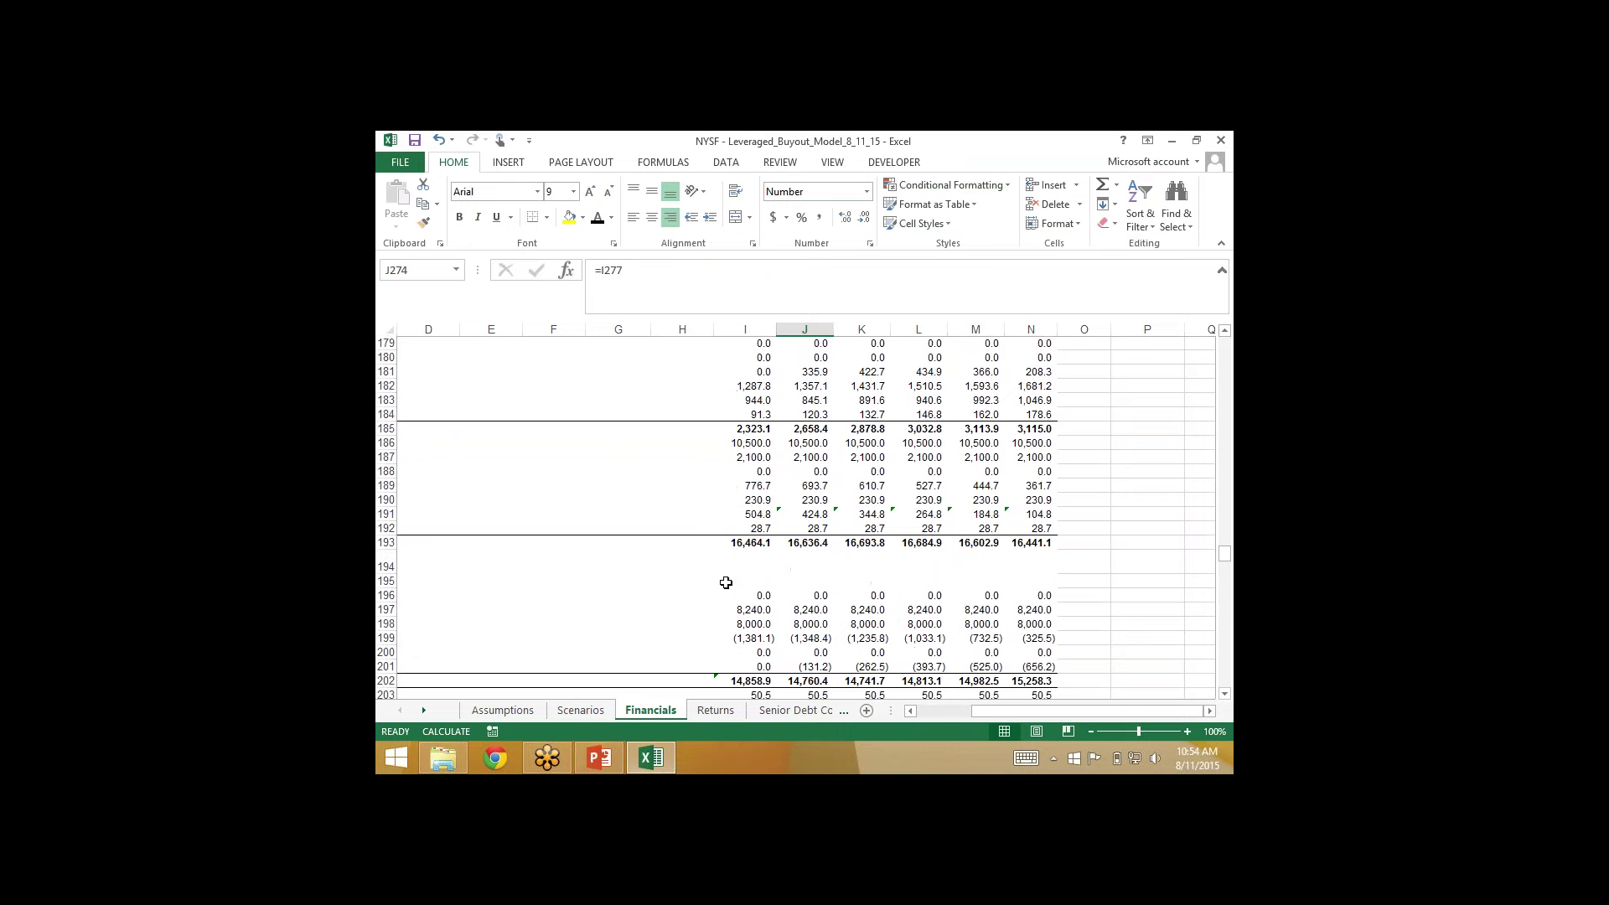
click(804, 625)
key(Down)
key(Left)
key(Left)
key(Left)
key(Left)
key(Left)
key(Left)
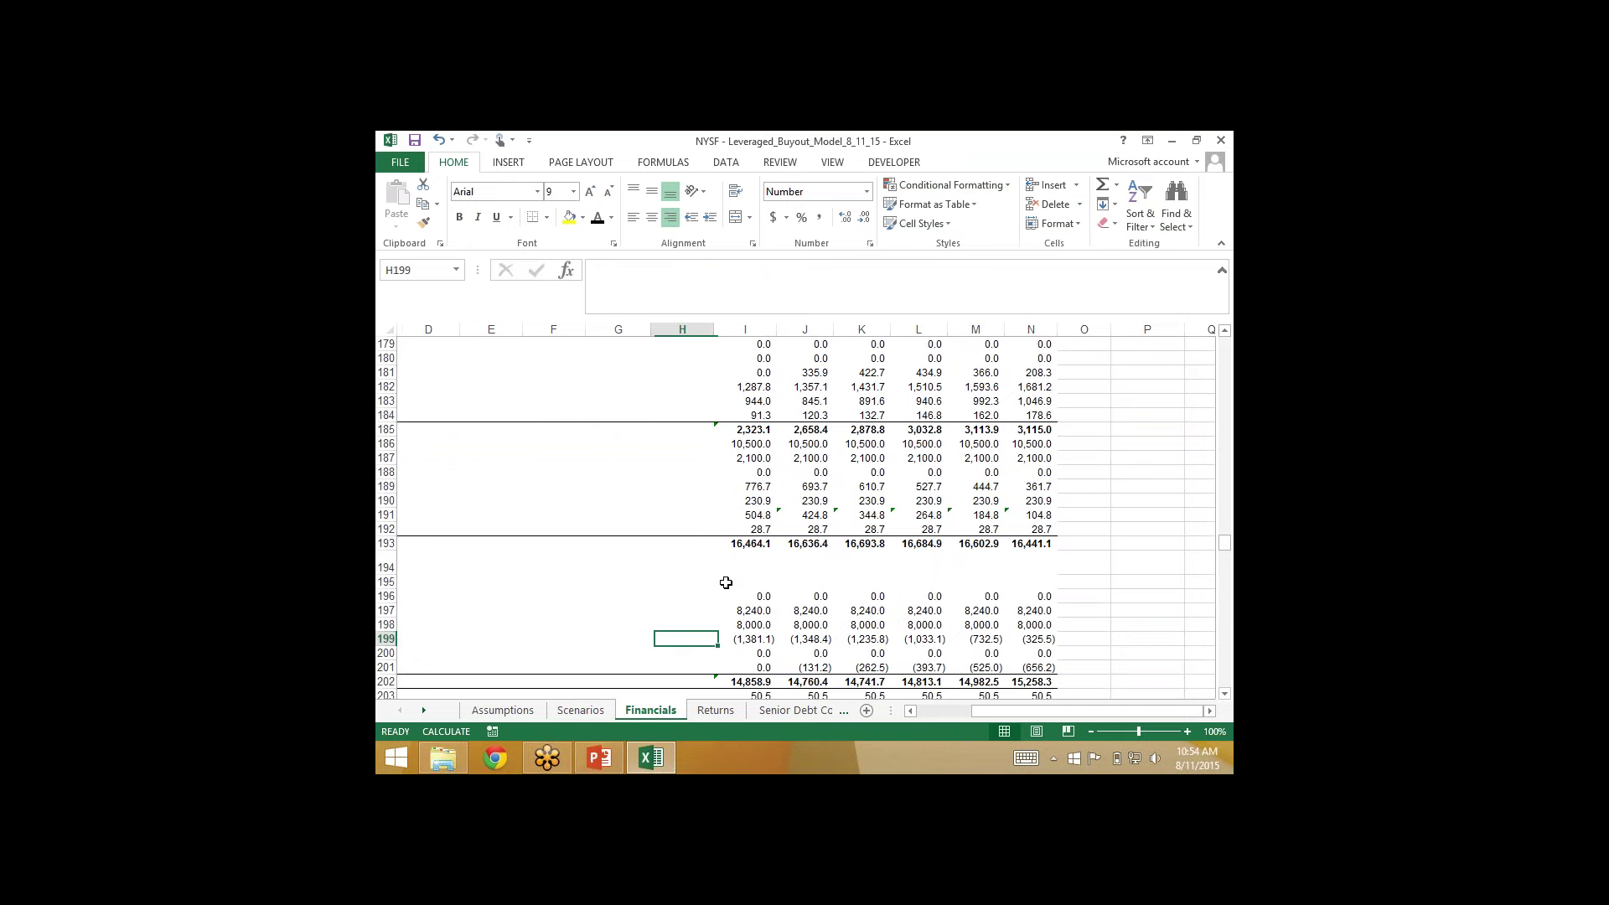
key(Down)
key(Down)
key(Right)
key(Right)
key(Right)
key(Right)
key(Right)
key(Right)
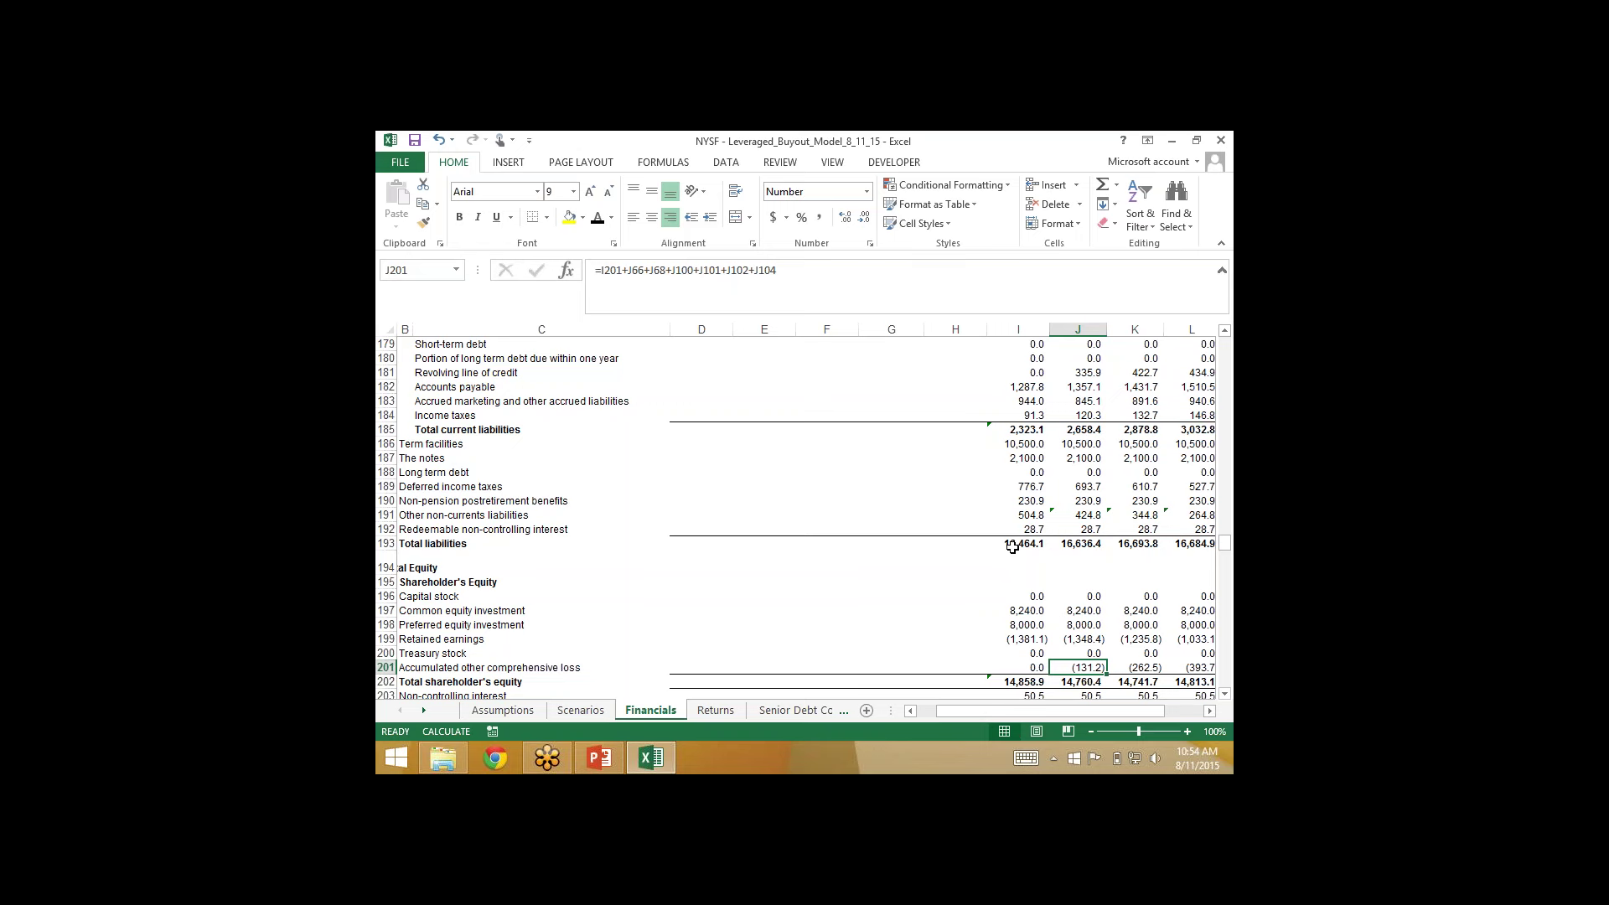
Step: On the Returns sheet, review the preferred dividends formulas in K13 and K22
click(714, 710)
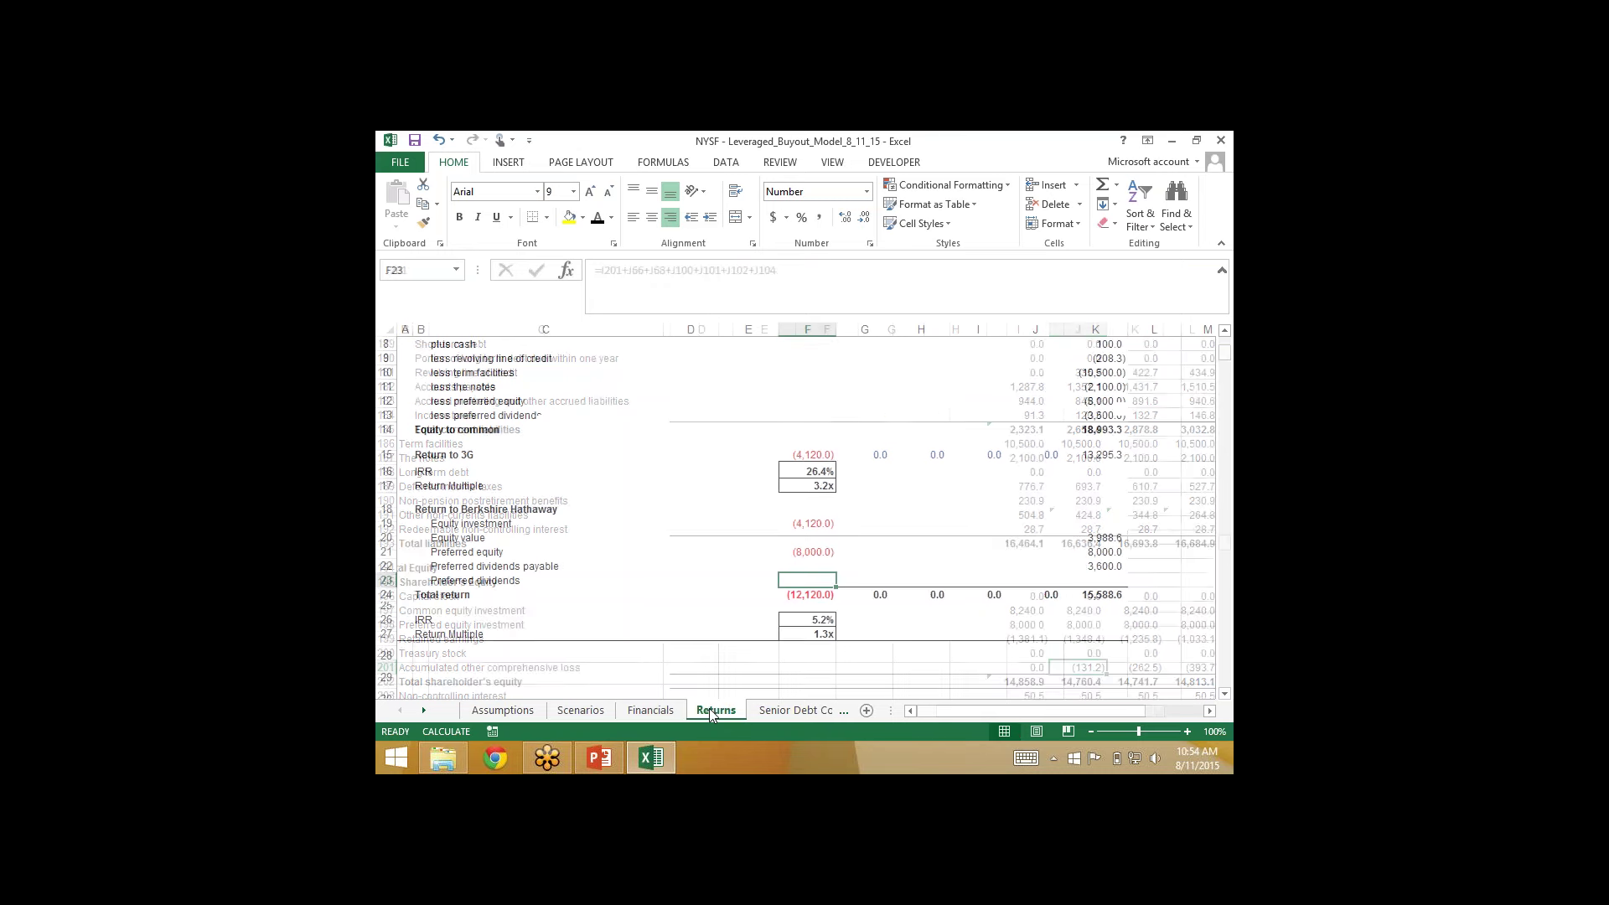
click(1094, 565)
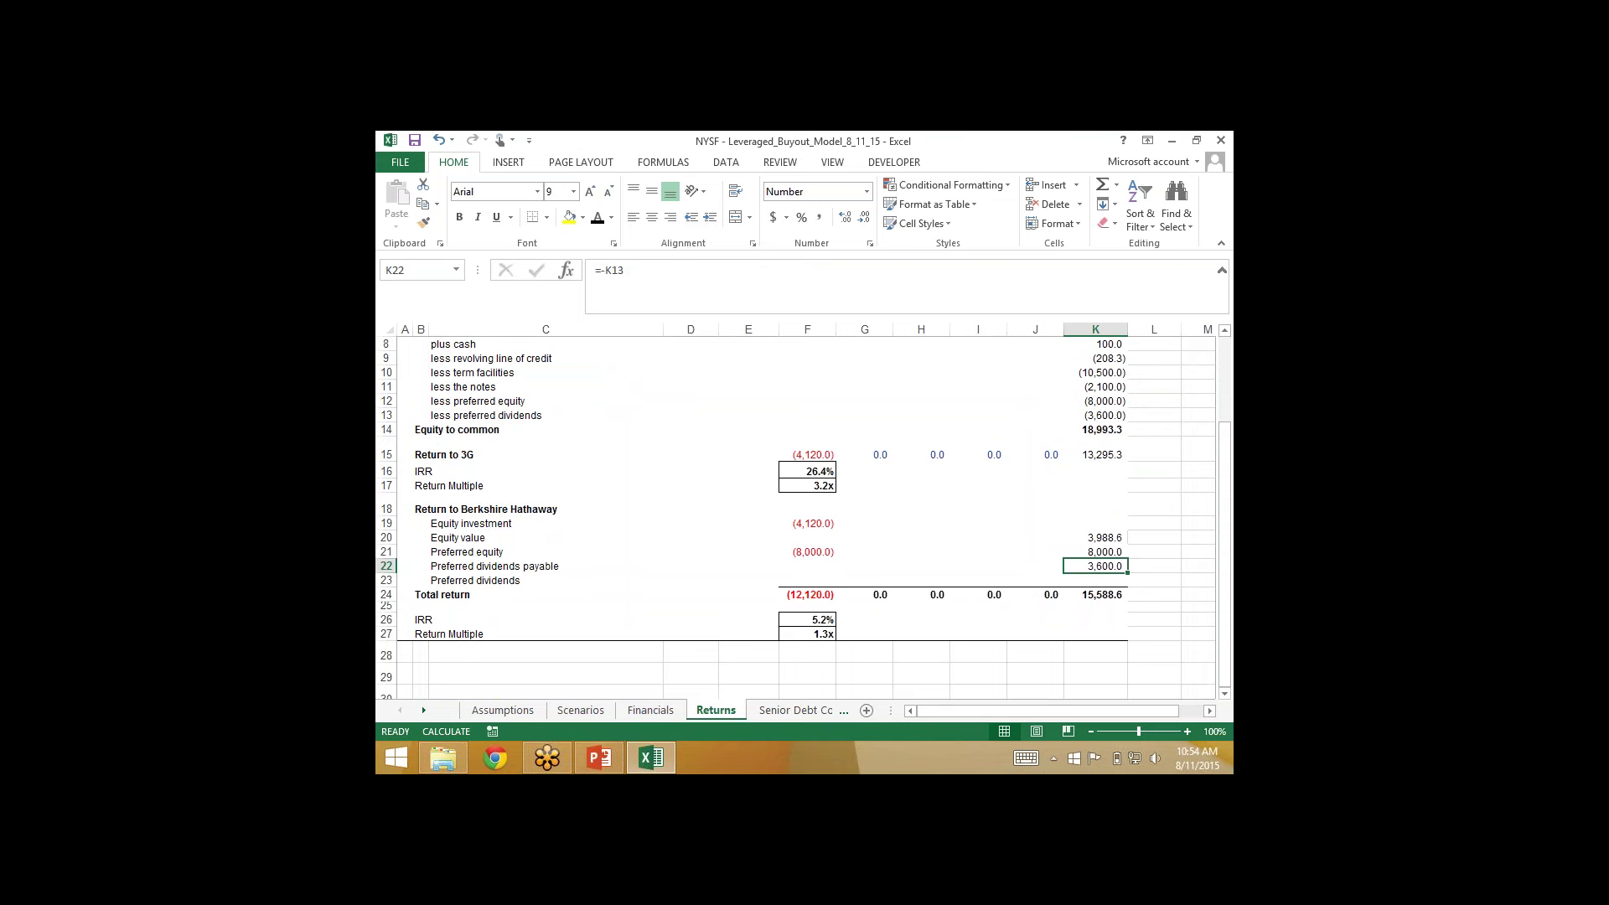
click(1091, 414)
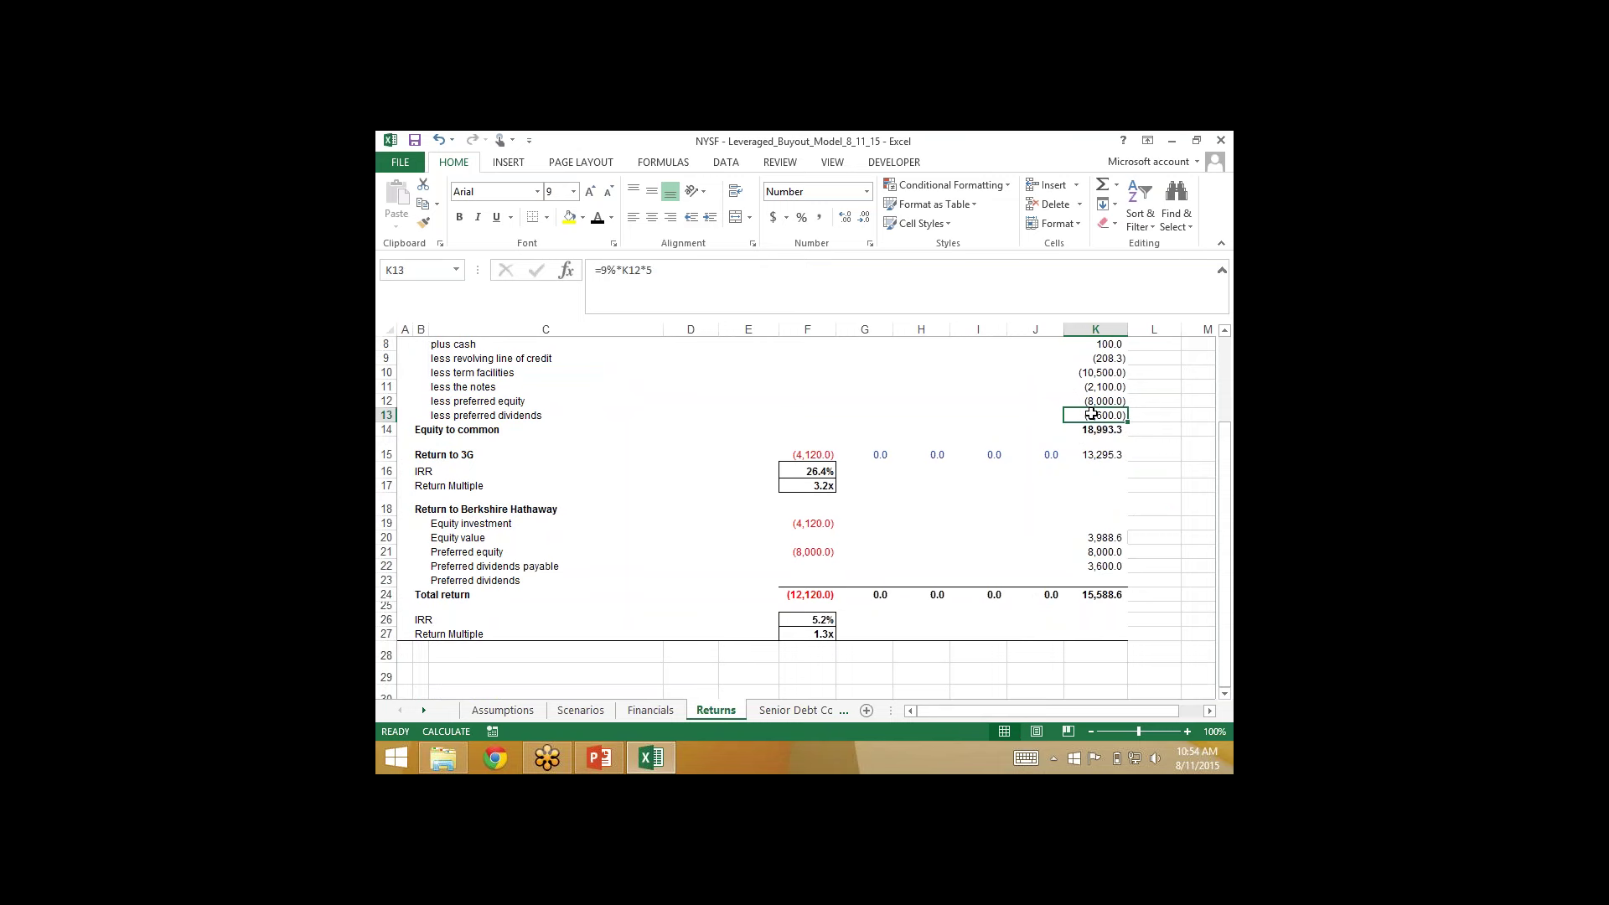
key(Down)
key(Down)
key(Down)
key(Down)
key(Down)
key(Down)
key(Down)
key(Down)
key(Down)
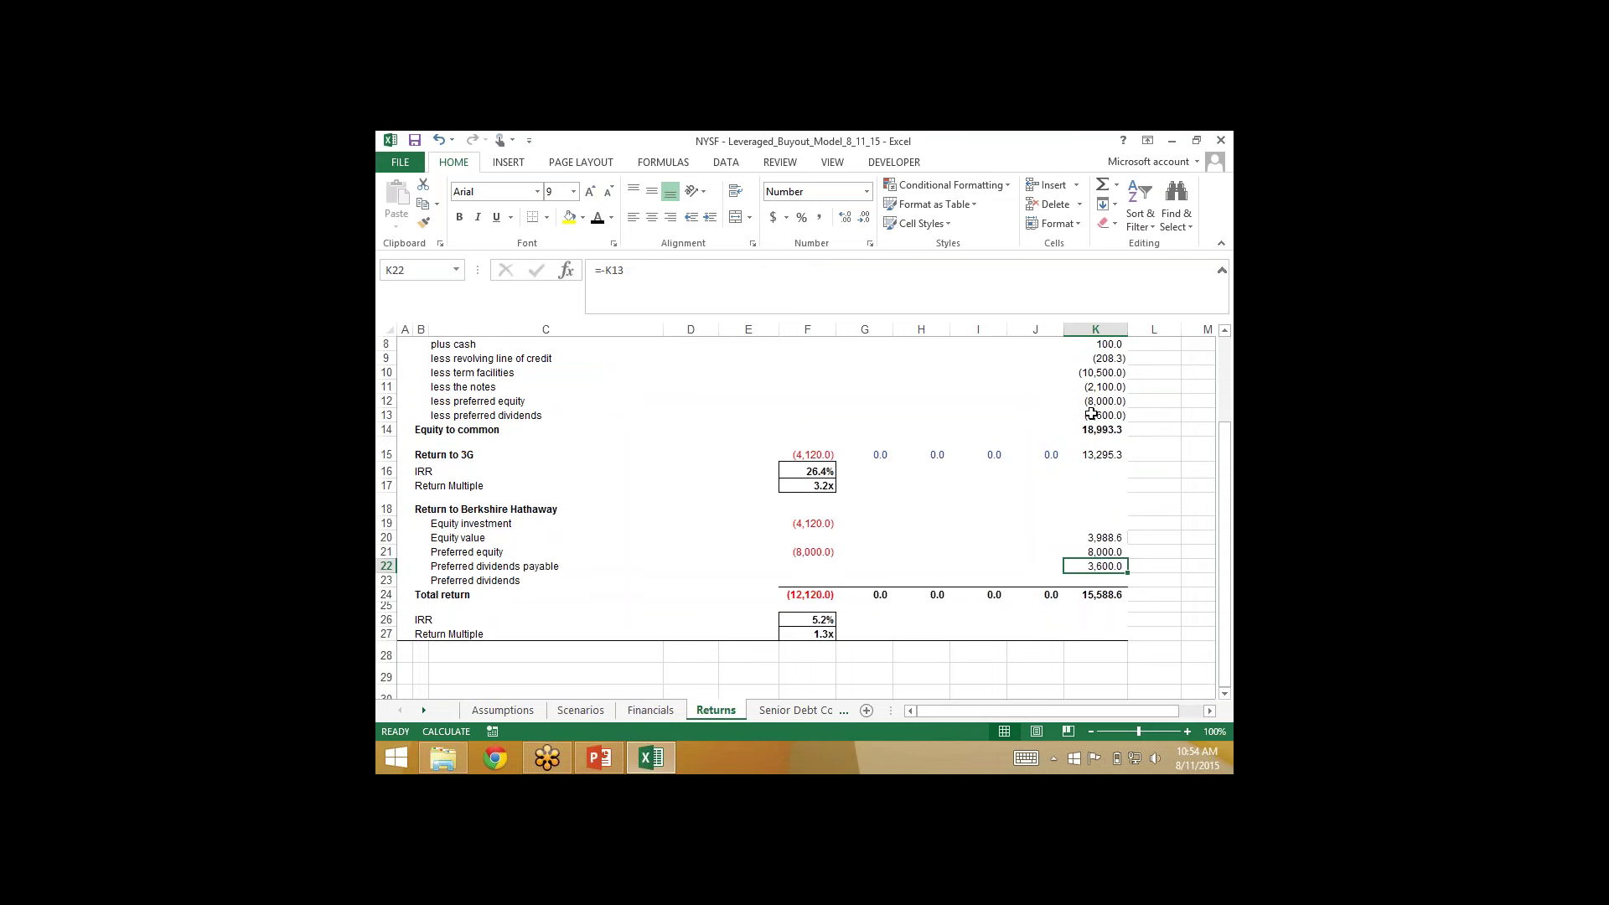
Step: Go to the empty projection cells of the Preferred dividends row 23 under Return to Berkshire Hathaway
key(Down)
key(Left)
key(Left)
key(Left)
key(Left)
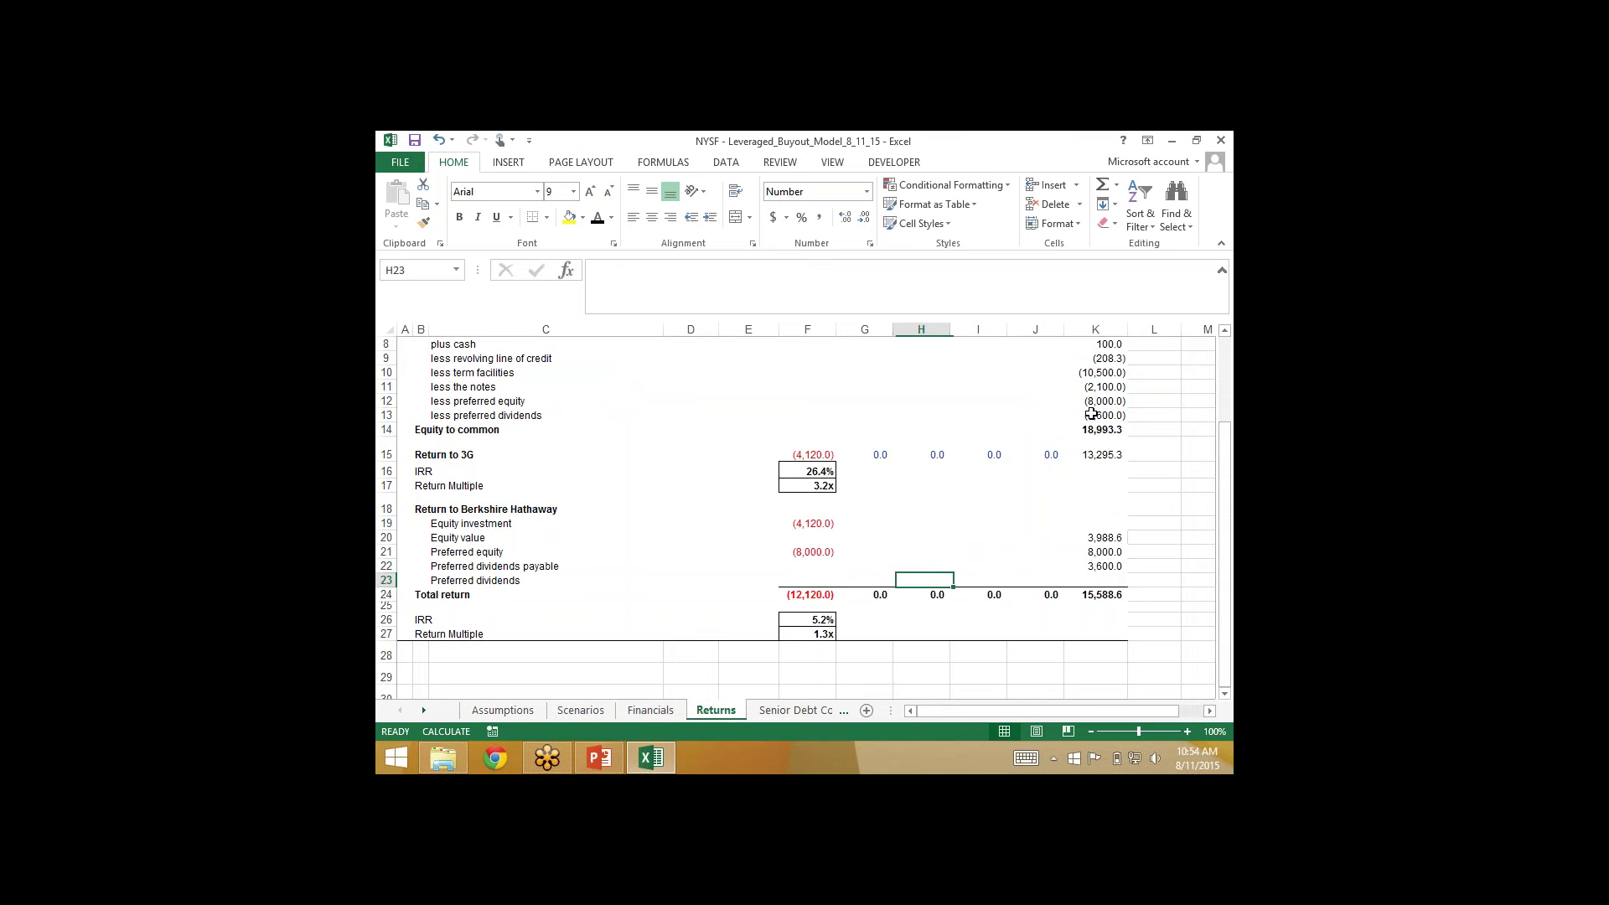